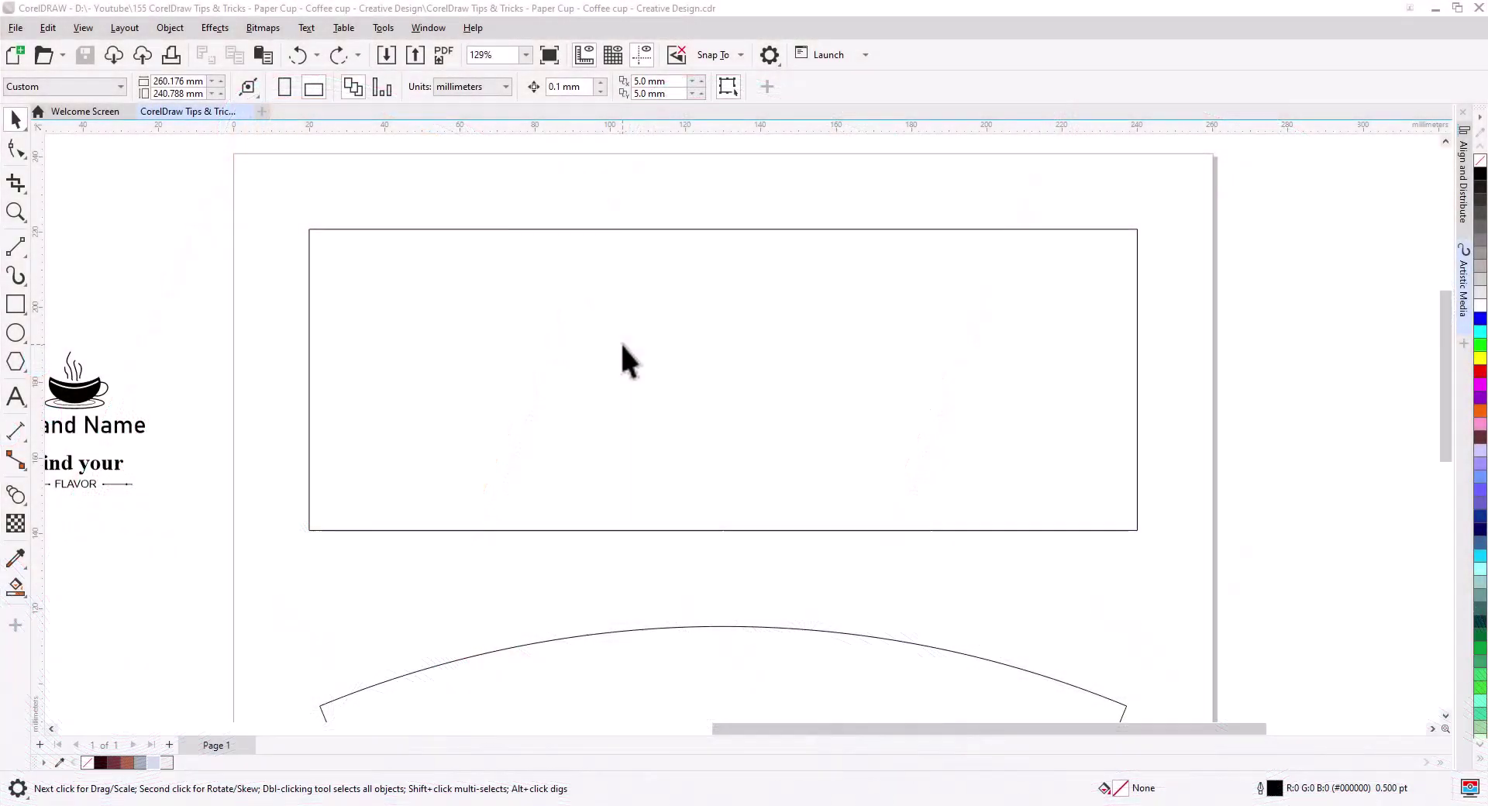
# - Select the large rectangle, switch to Calculator, and divide the rectangle's 220 mm width by 3
pyautogui.click(538, 326)
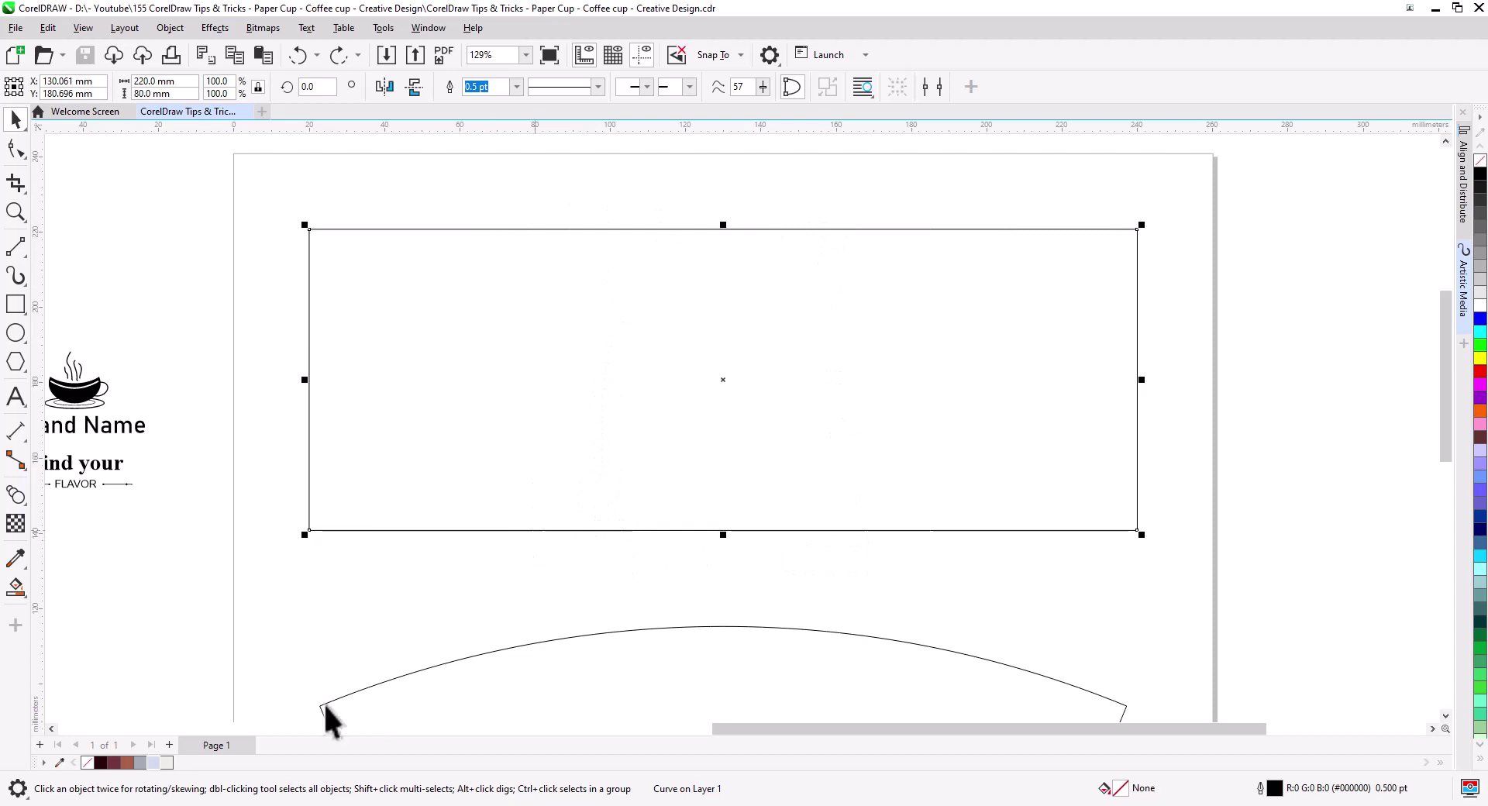
pyautogui.click(275, 805)
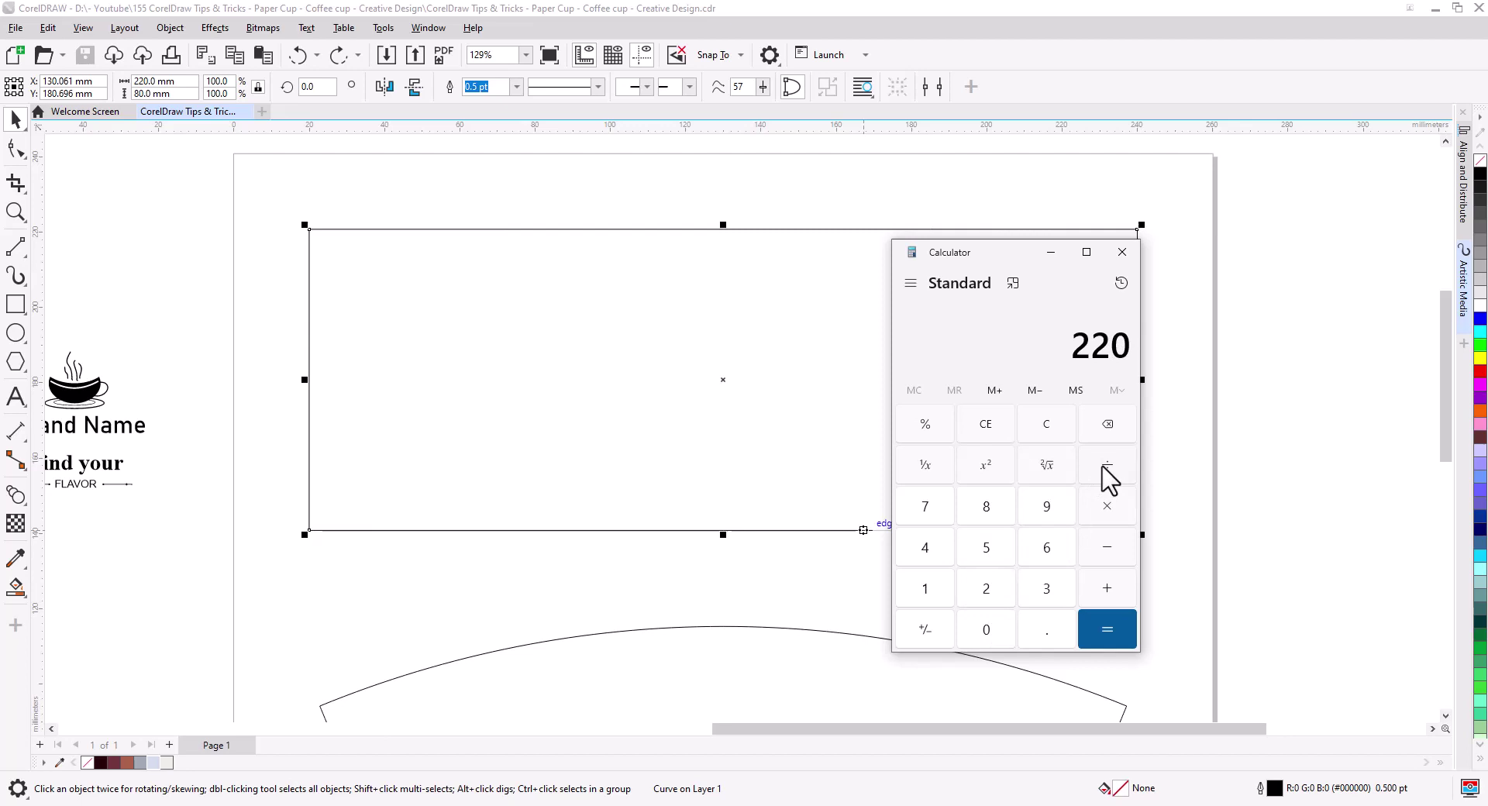
pyautogui.click(1048, 587)
pyautogui.click(1108, 629)
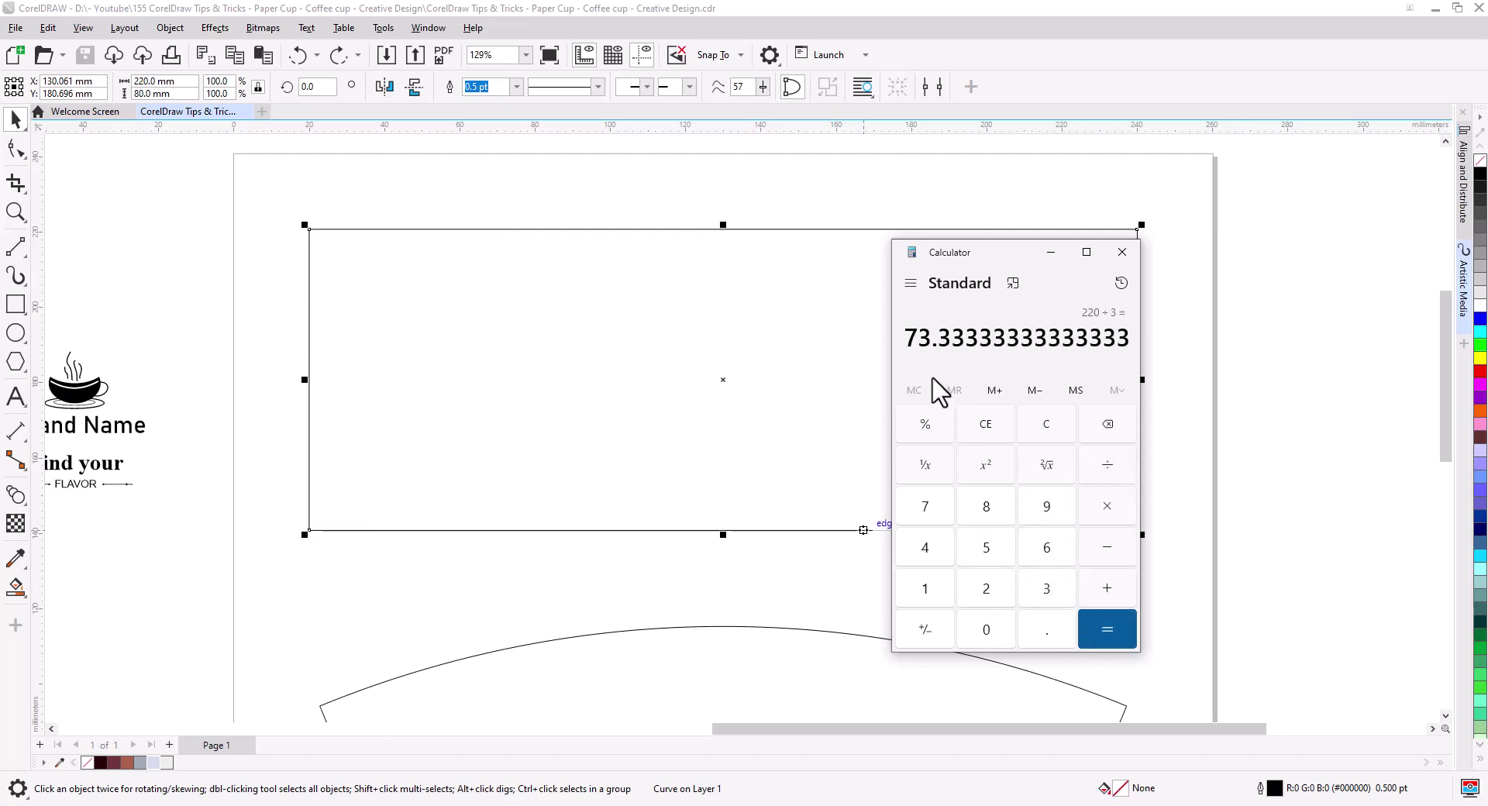
pyautogui.click(1051, 253)
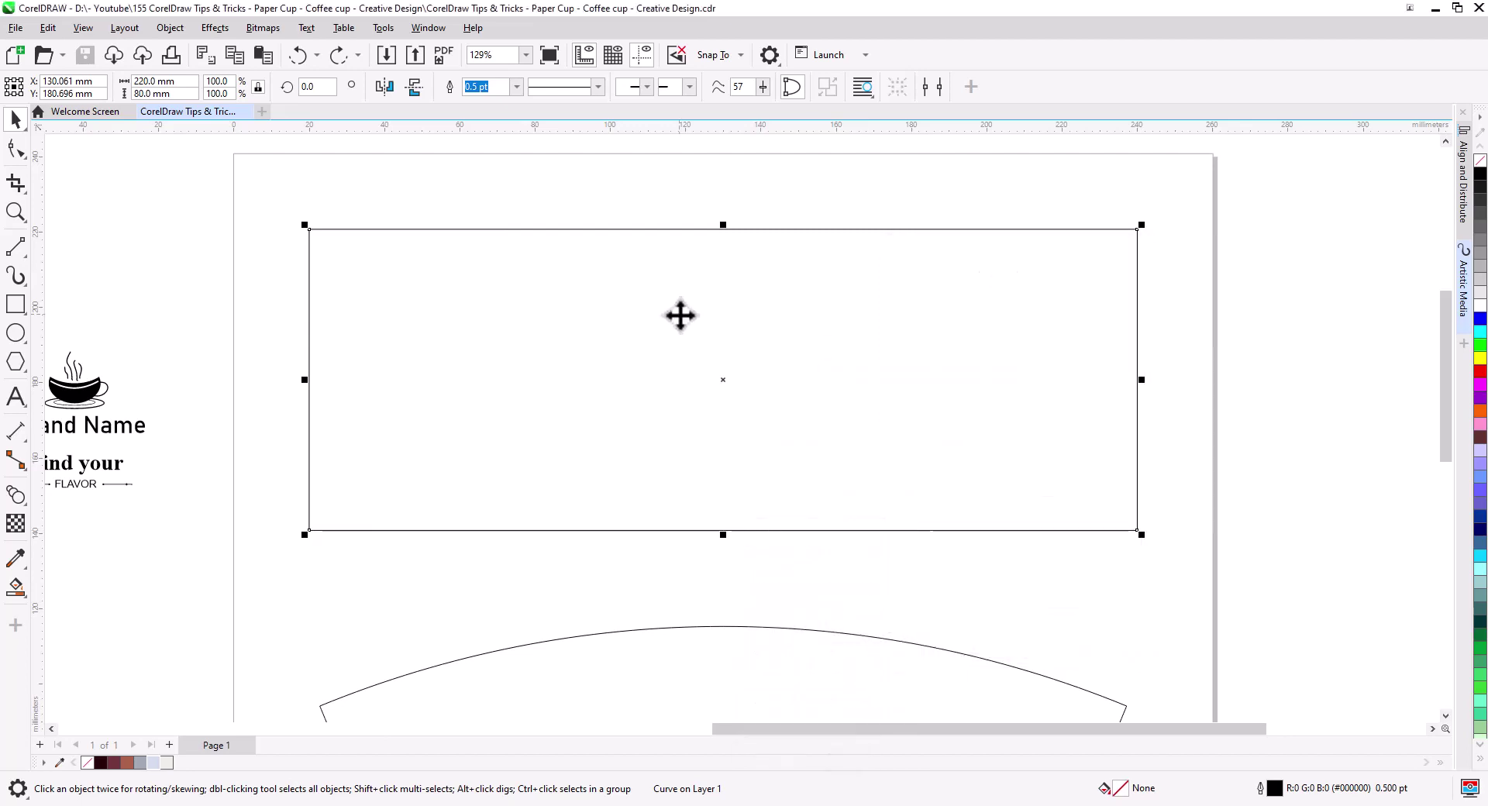
# - Draw a tall rectangle across the middle of the large rectangle and set its width to 73 mm
pyautogui.click(16, 305)
pyautogui.moveTo(579, 187); pyautogui.dragTo(828, 562)
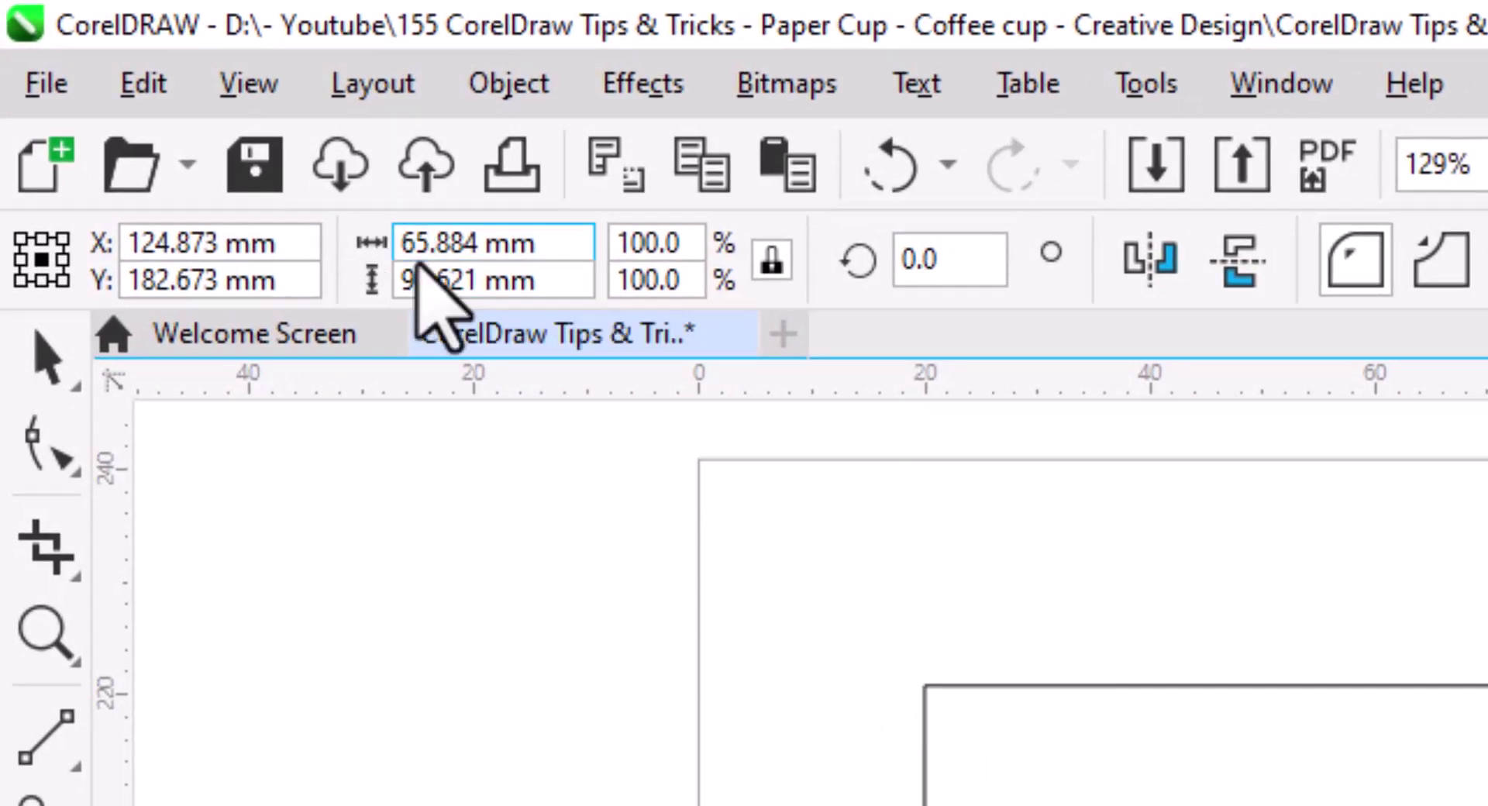
pyautogui.doubleClick(284, 162)
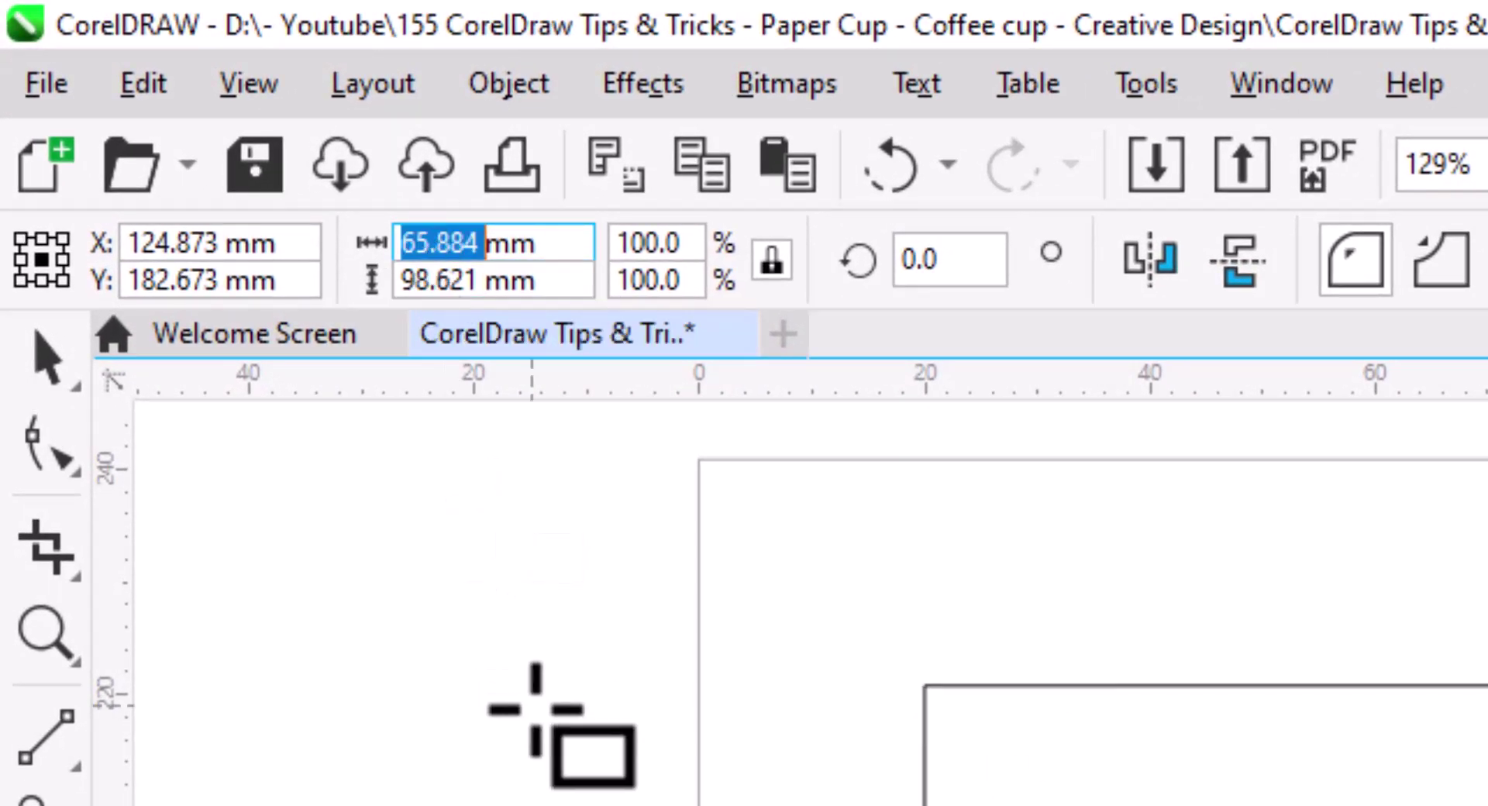
pyautogui.write('73')
pyautogui.press('Return')
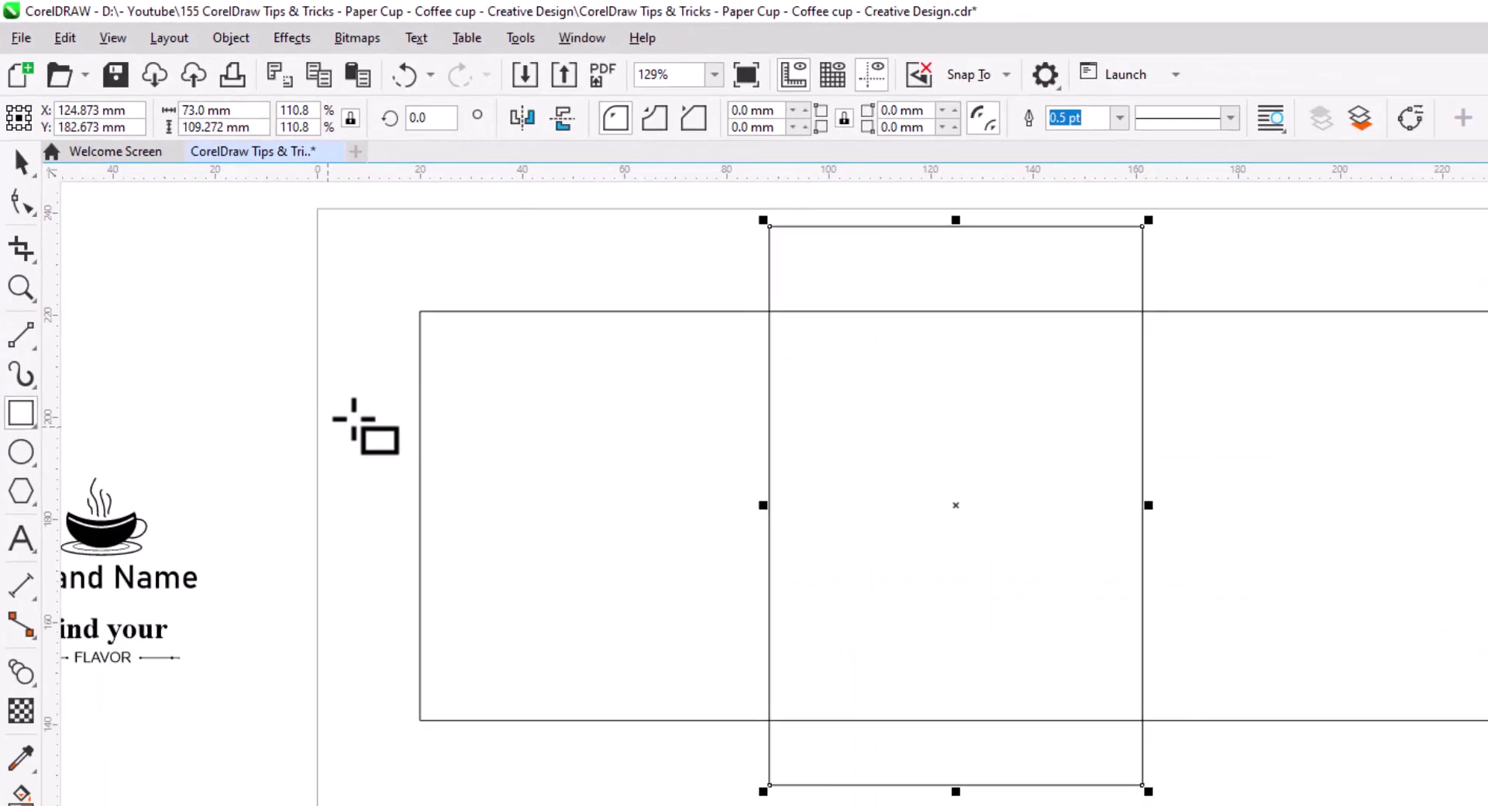
# - Align the tall rectangle's centre horizontally with the large rectangle
pyautogui.click(21, 162)
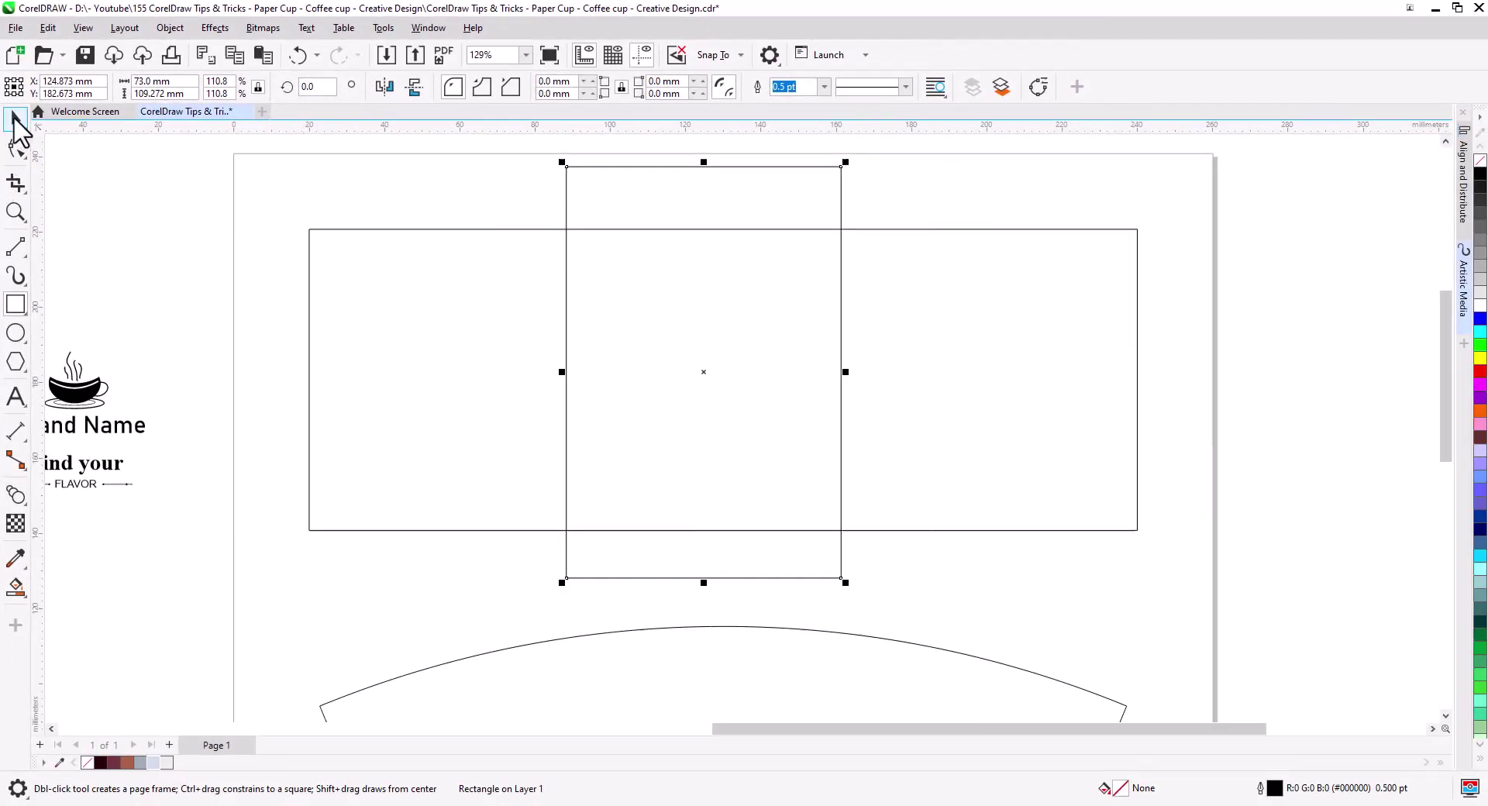
pyautogui.keyDown('shift'); pyautogui.click(432, 343); pyautogui.keyUp('shift')
pyautogui.click(1464, 186)
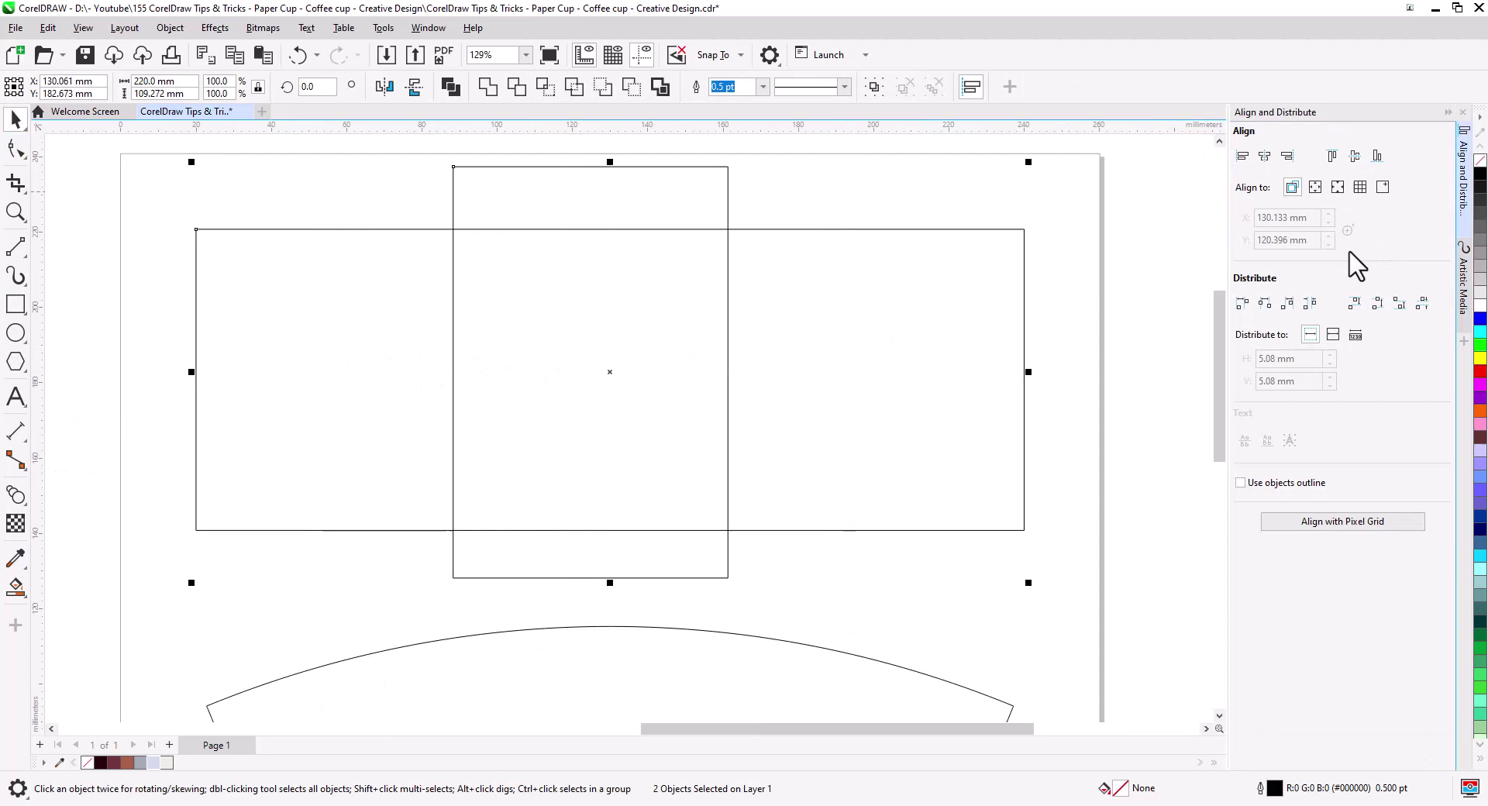
pyautogui.click(1265, 157)
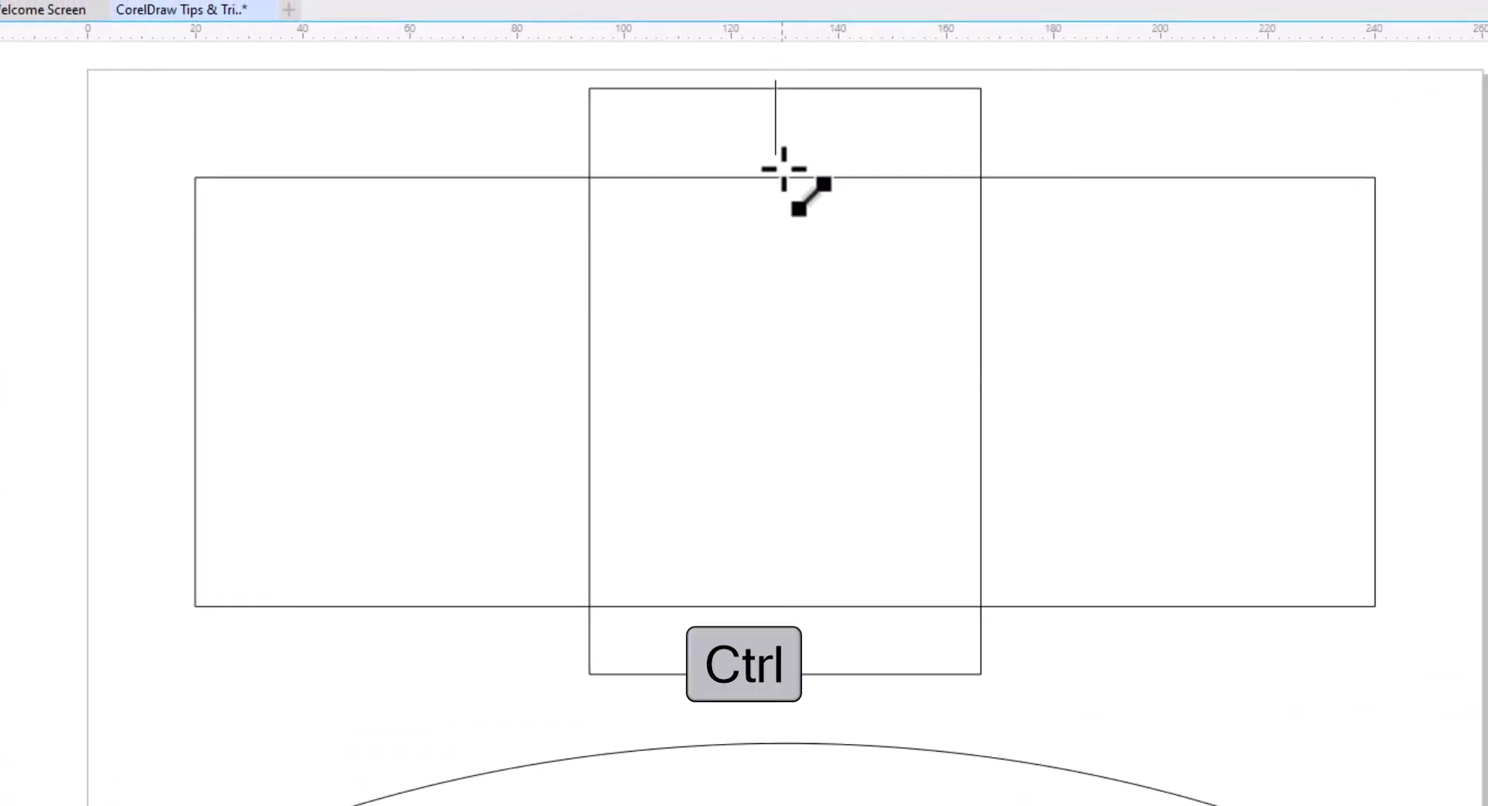
pyautogui.moveTo(806, 712); pyautogui.dragTo(790, 741)
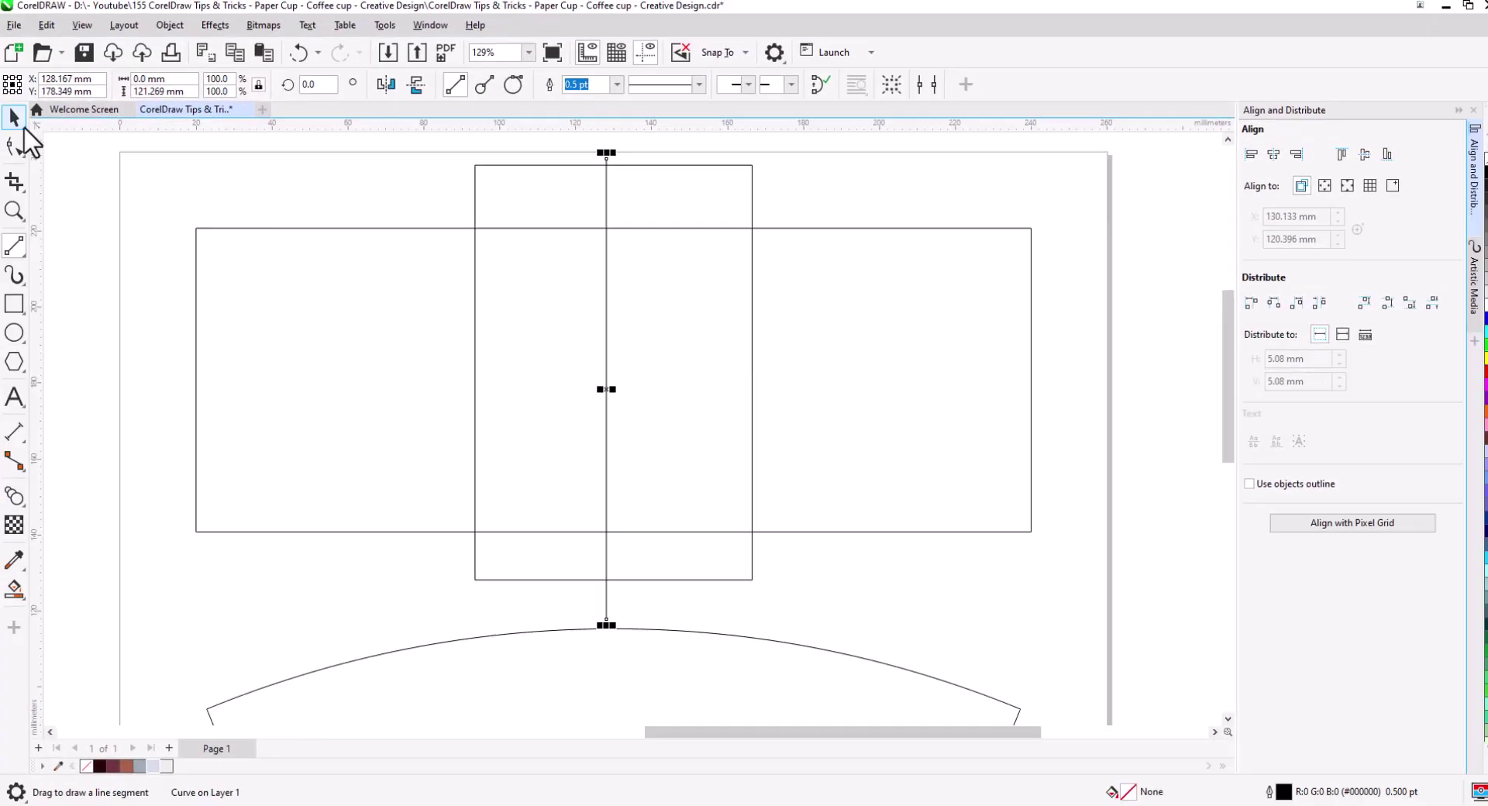
# - Centre the vertical line both horizontally and vertically on the large rectangle
pyautogui.keyDown('shift'); pyautogui.click(827, 399); pyautogui.keyUp('shift')
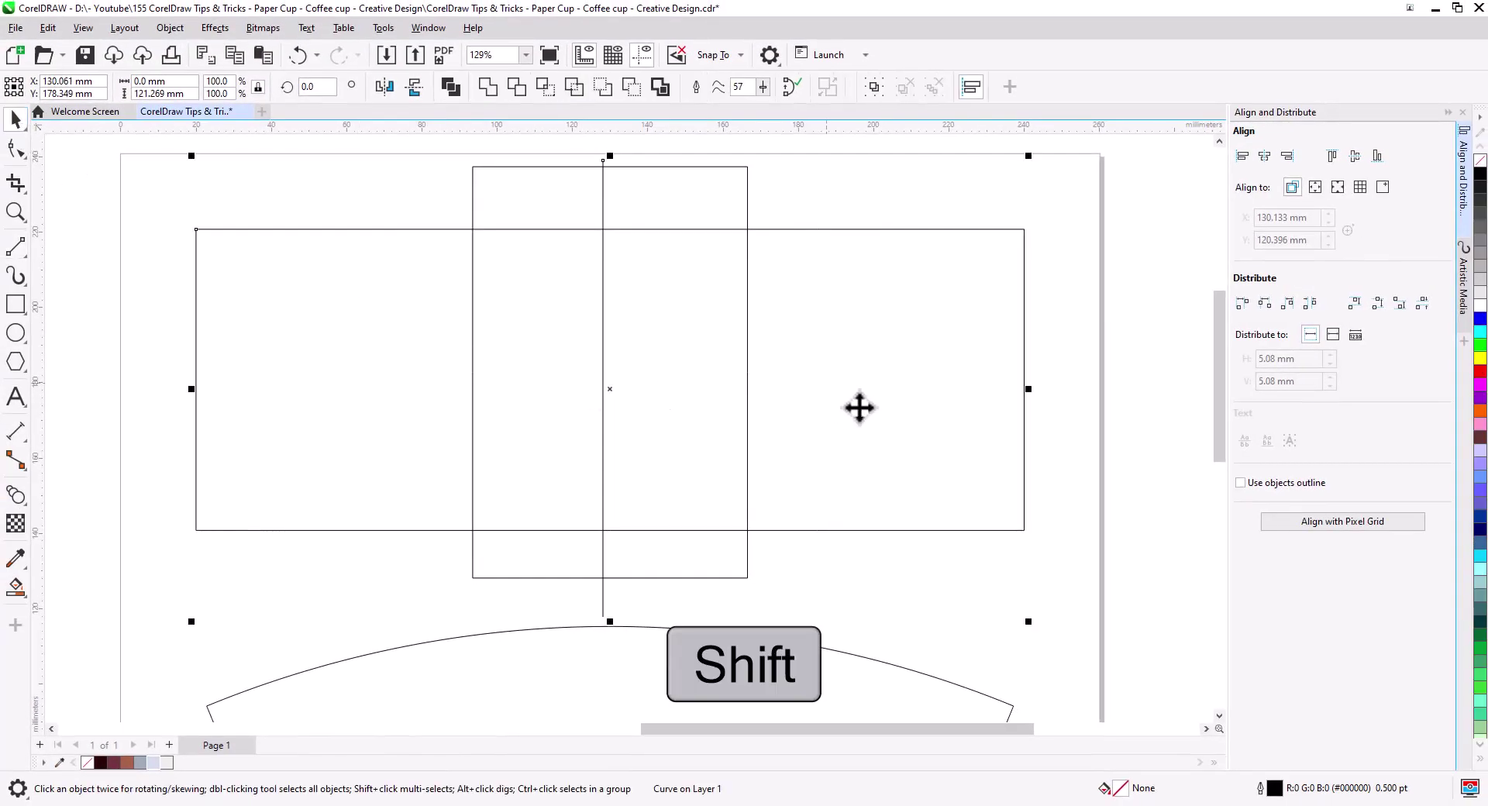
pyautogui.click(1266, 156)
pyautogui.click(1356, 157)
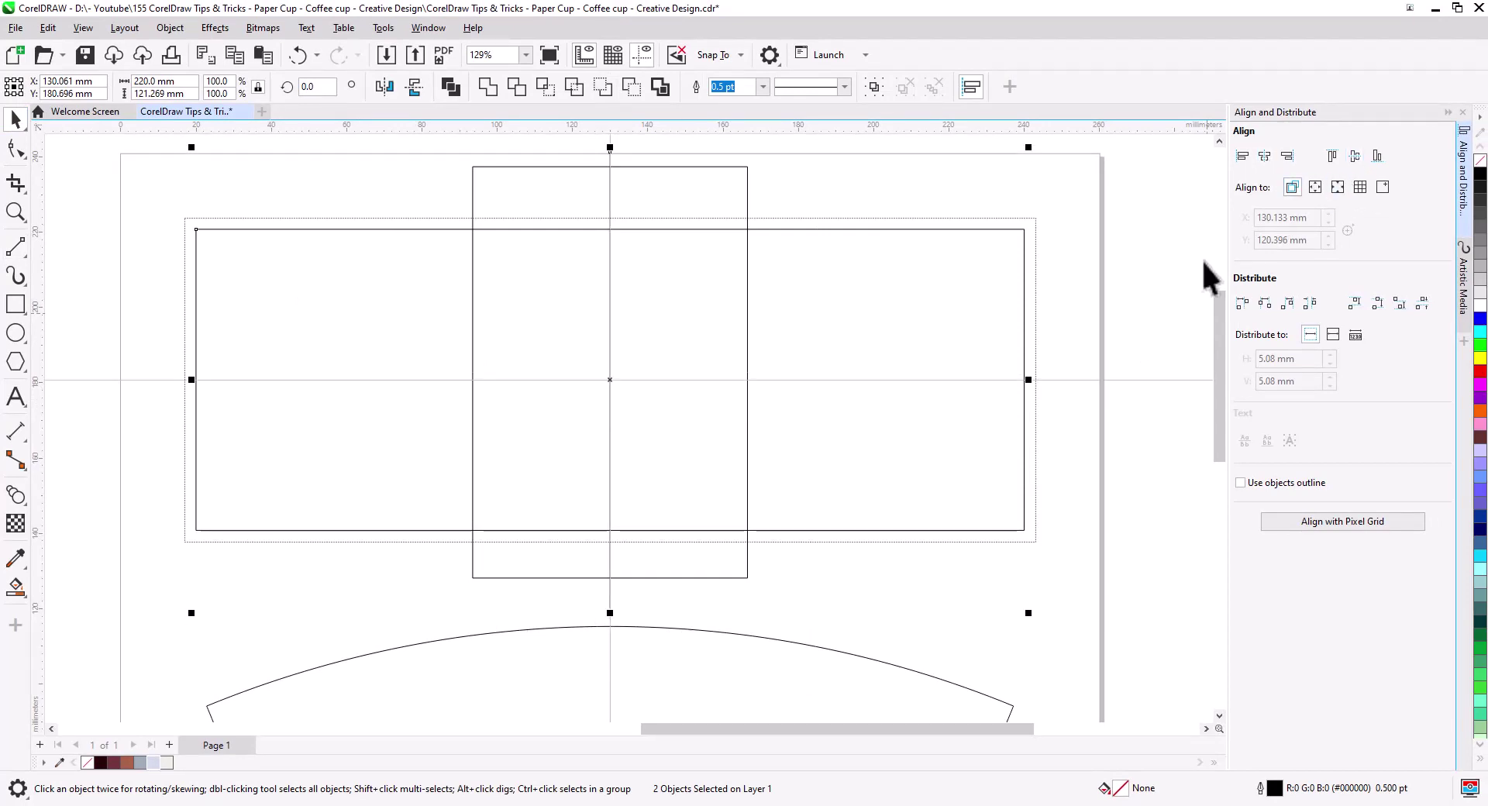
pyautogui.click(1110, 333)
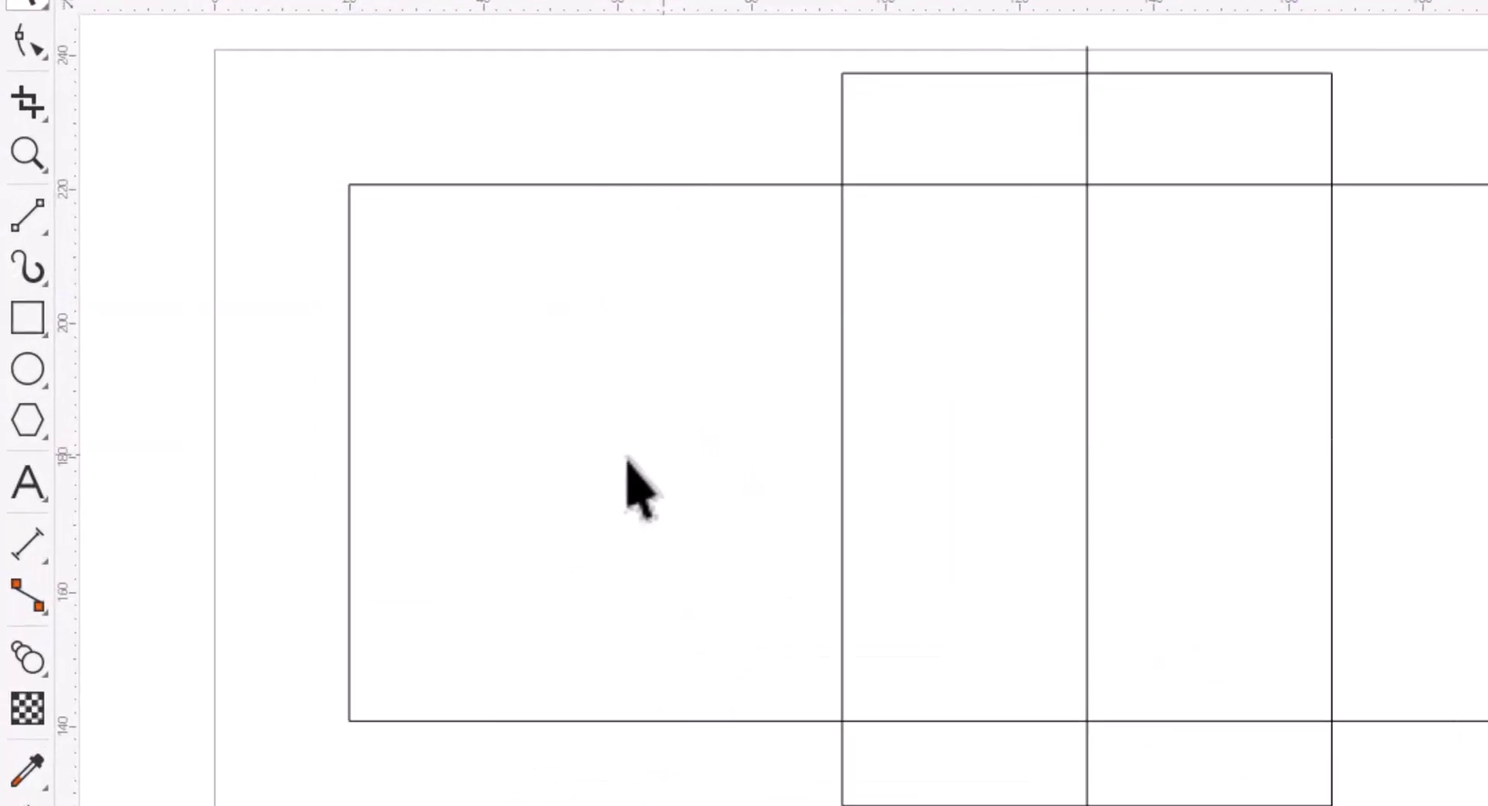
# - Draw a freehand wave from the centre line to the large rectangle's right edge and a straight 110 mm line along the bottom edge below it
pyautogui.click(31, 225)
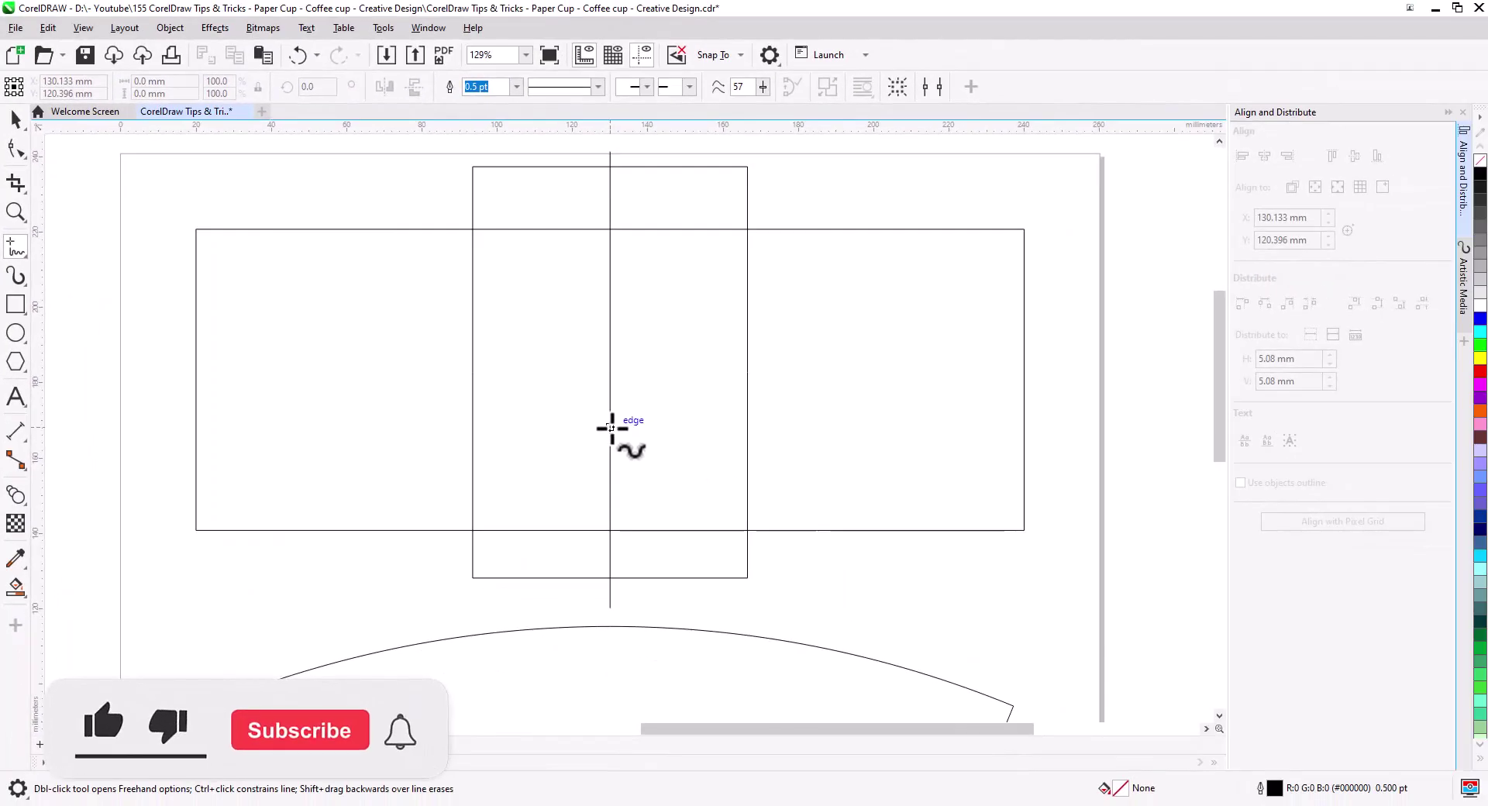
pyautogui.moveTo(612, 428)
pyautogui.mouseDown()
pyautogui.moveTo(689, 470)
pyautogui.moveTo(747, 381)
pyautogui.moveTo(854, 470)
pyautogui.moveTo(879, 445)
pyautogui.moveTo(919, 451)
pyautogui.moveTo(959, 395)
pyautogui.moveTo(1024, 433)
pyautogui.mouseUp()
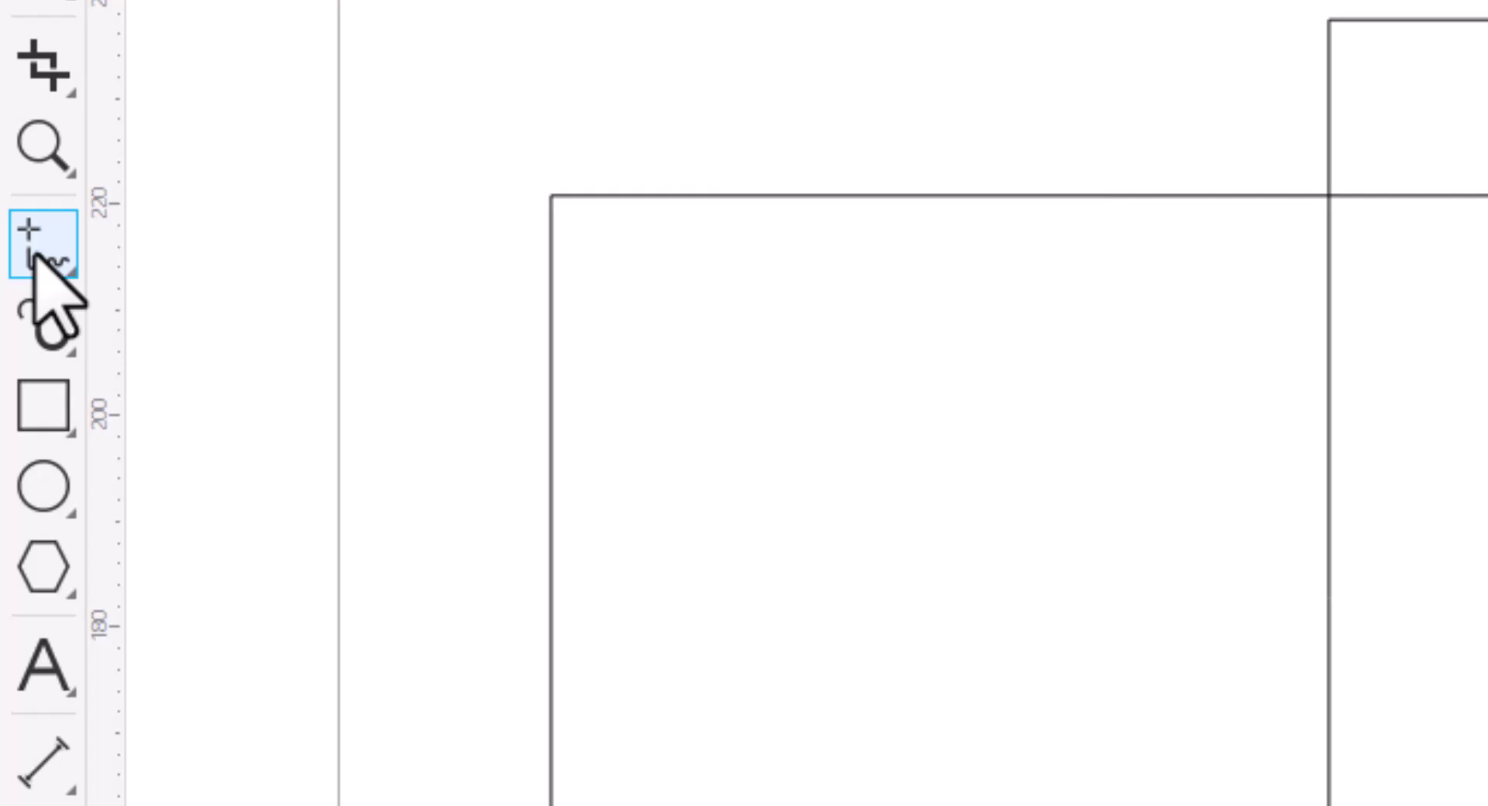
pyautogui.click(43, 251)
pyautogui.click(259, 313)
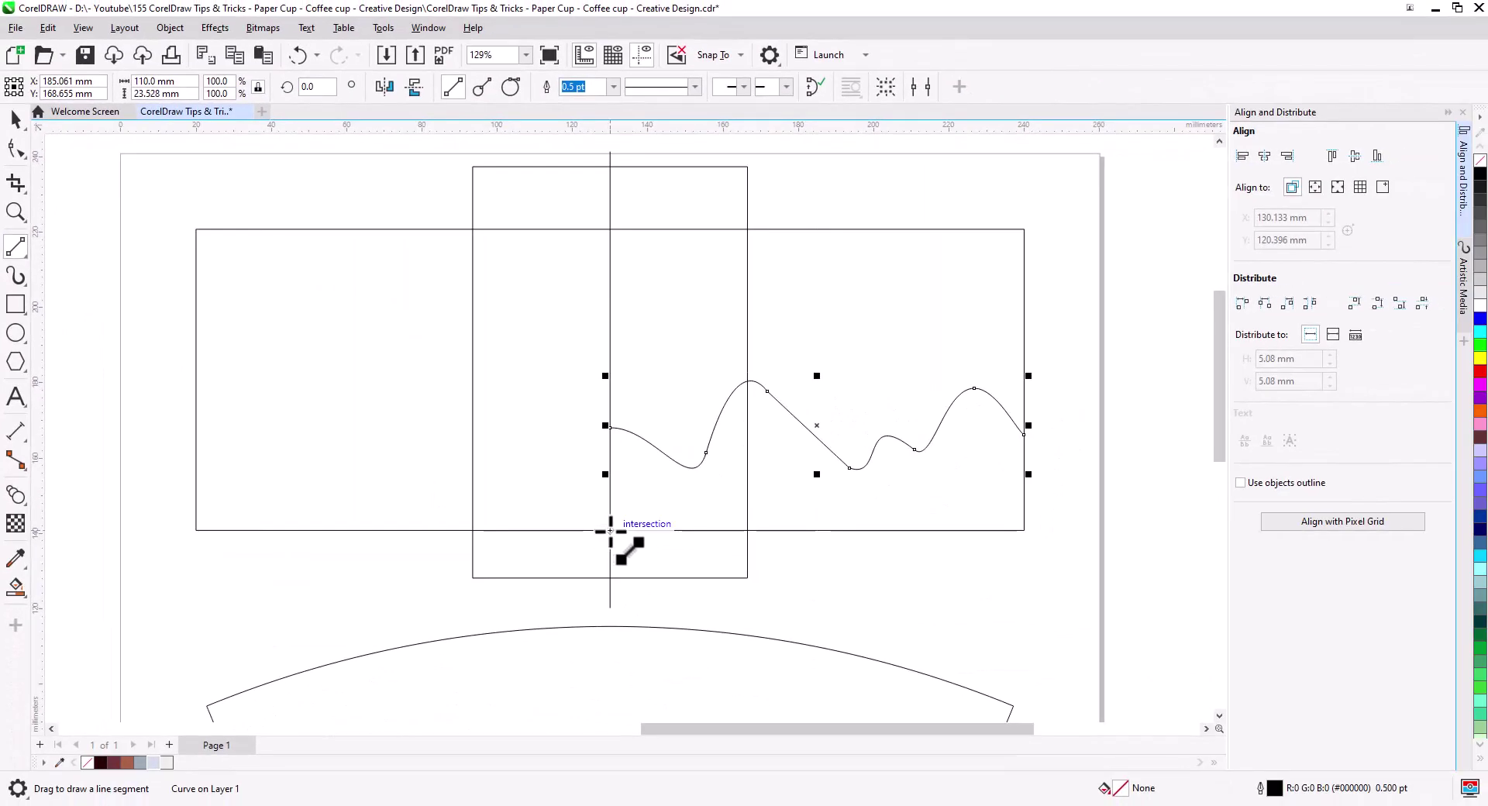
pyautogui.moveTo(610, 531); pyautogui.dragTo(1024, 530)
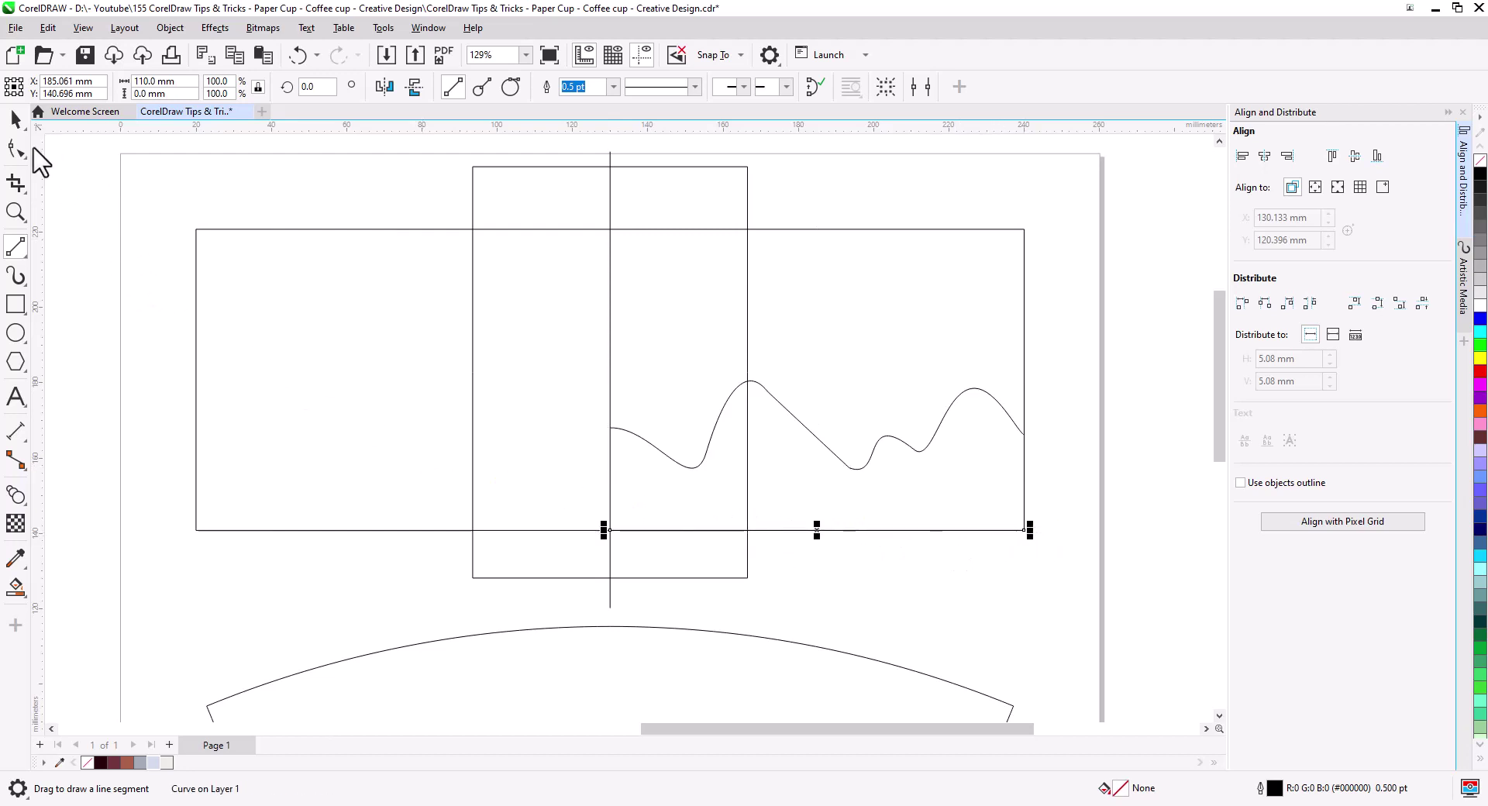
# - Reshape the wave's nodes and segments into smooth crests and troughs, deepening the troughs and lowering the two tall crests
pyautogui.click(16, 119)
pyautogui.scroll(3, 830, 535)
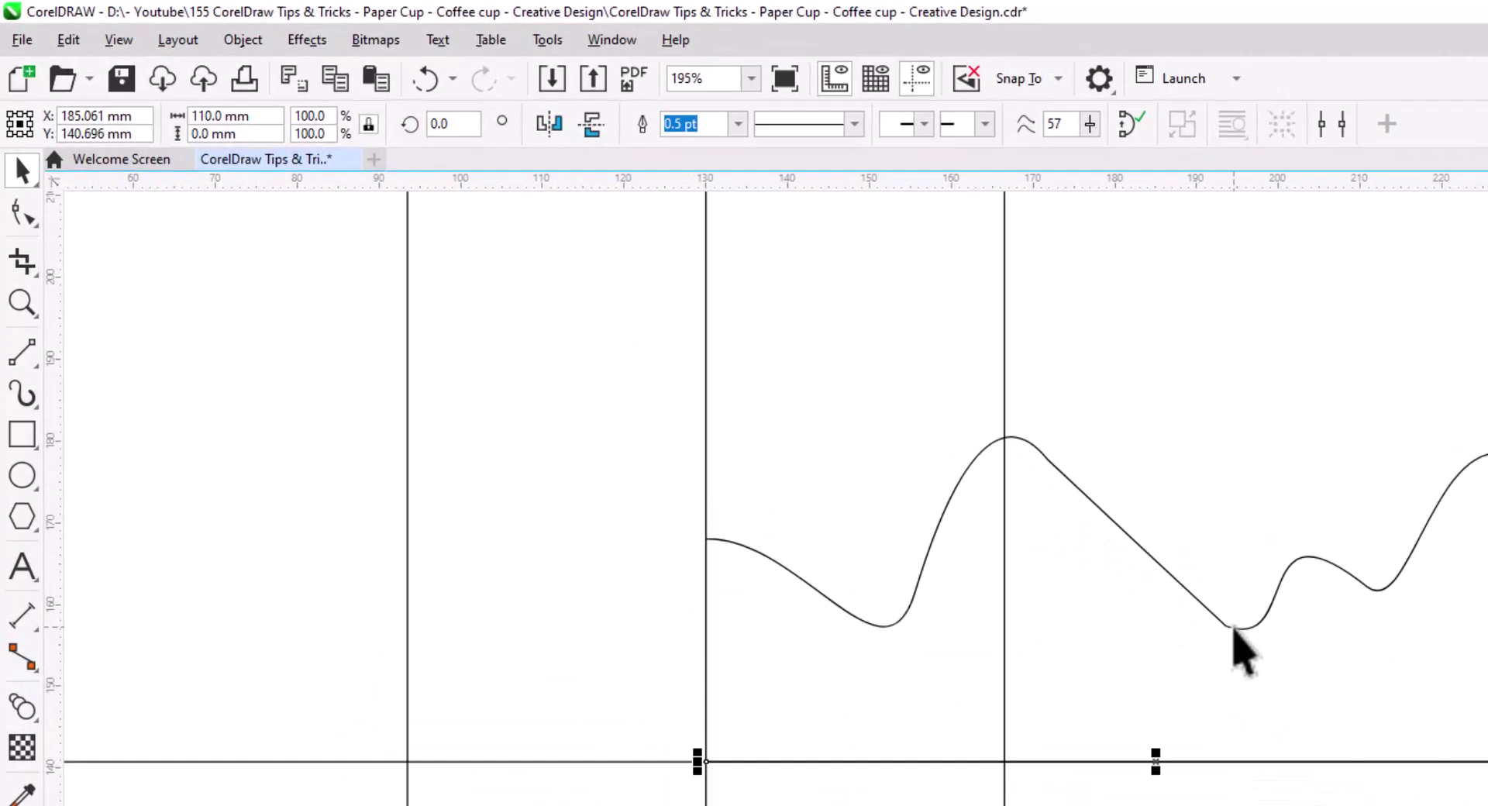
pyautogui.click(30, 215)
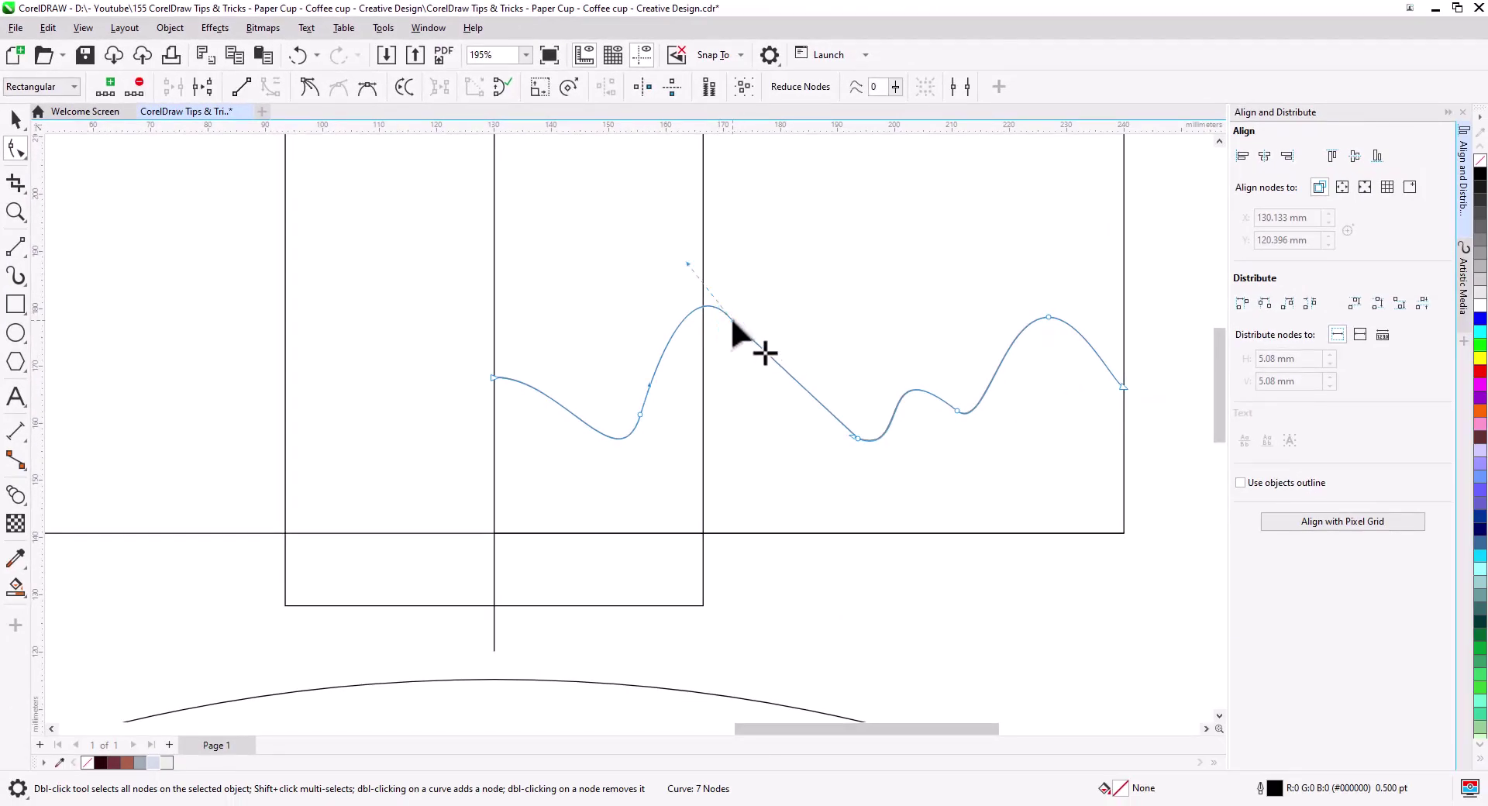
pyautogui.moveTo(733, 320); pyautogui.dragTo(780, 324)
pyautogui.moveTo(735, 266); pyautogui.dragTo(784, 346)
pyautogui.moveTo(696, 324); pyautogui.dragTo(705, 324)
pyautogui.moveTo(853, 436); pyautogui.dragTo(841, 441)
pyautogui.moveTo(626, 431); pyautogui.dragTo(616, 471)
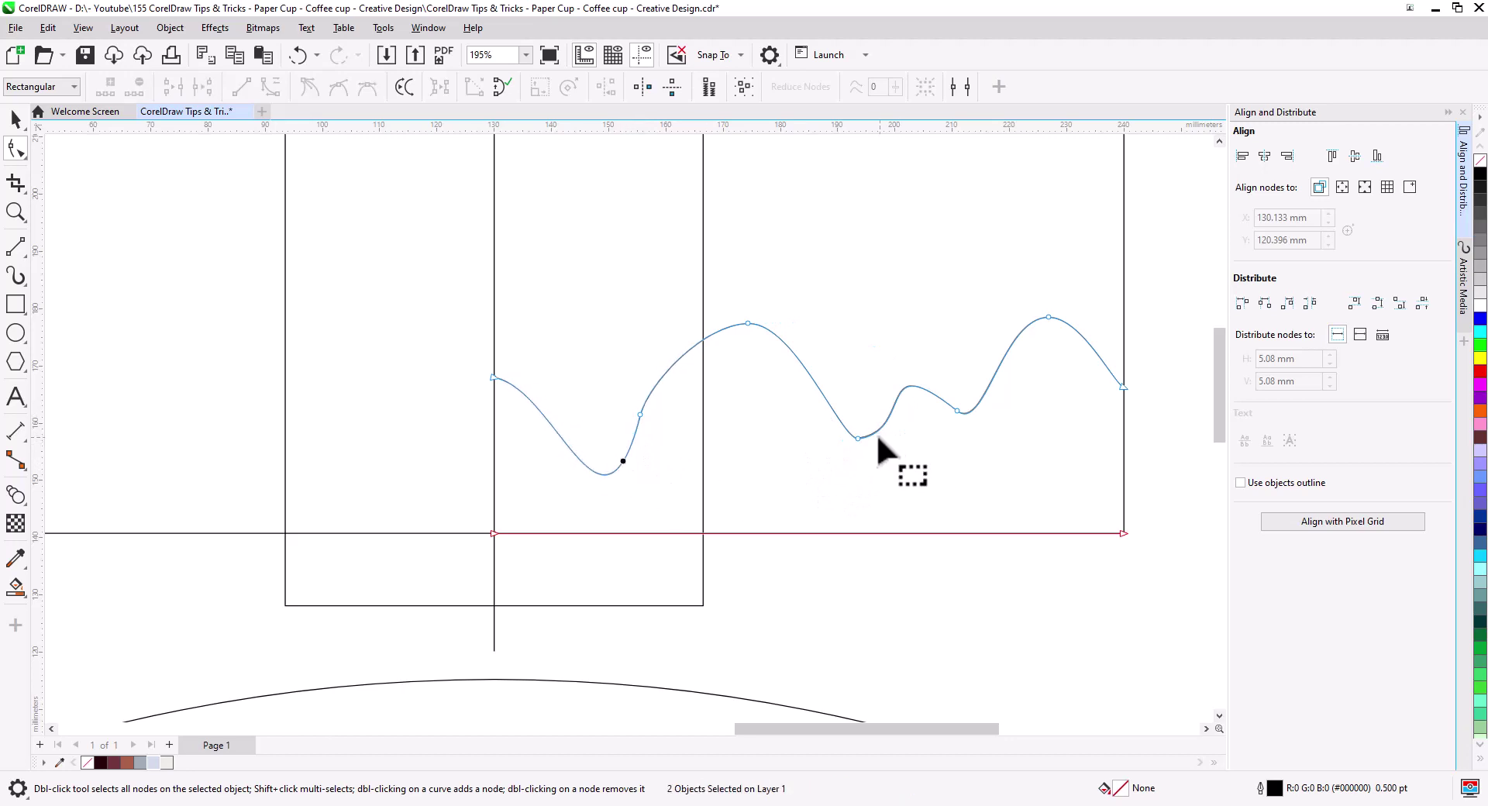
pyautogui.moveTo(870, 435); pyautogui.dragTo(869, 457)
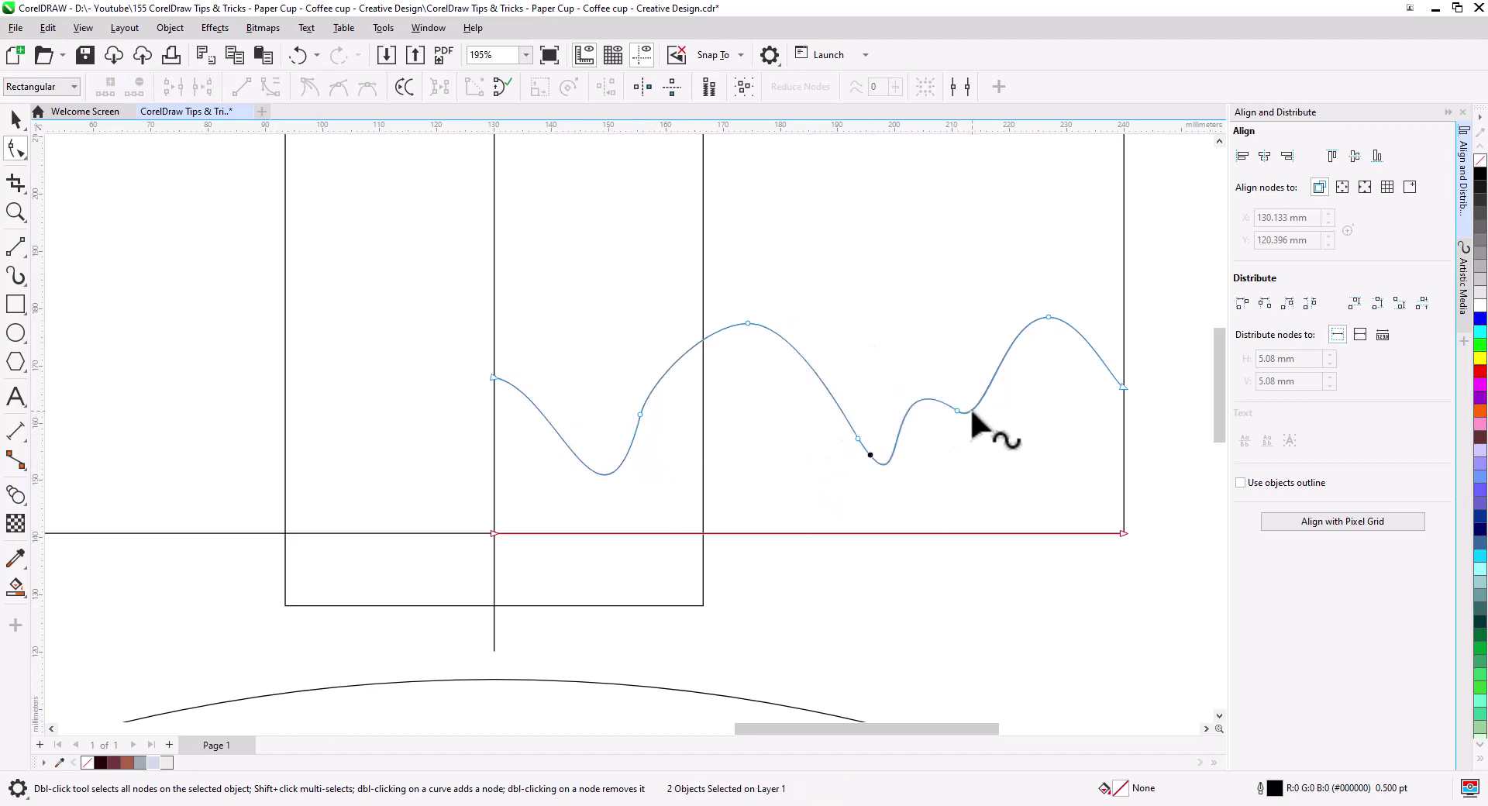
pyautogui.moveTo(973, 411); pyautogui.dragTo(984, 444)
pyautogui.moveTo(1089, 298); pyautogui.dragTo(732, 346)
pyautogui.moveTo(748, 322); pyautogui.dragTo(749, 350)
pyautogui.moveTo(1113, 426); pyautogui.dragTo(1119, 415)
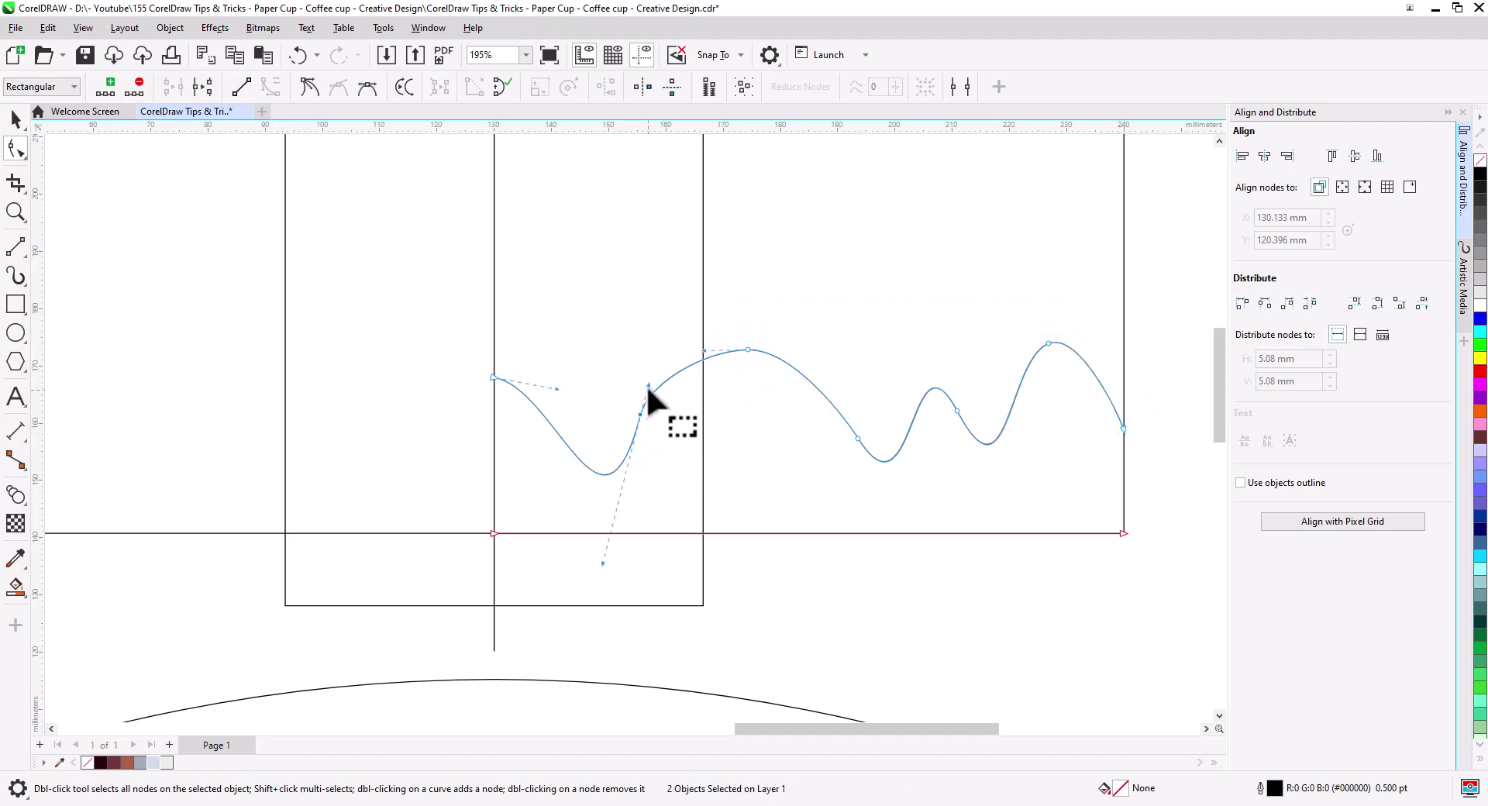
# - Replace the node on the wave's first rising slope with one at the bottom of the first trough, and adjust the two tall crests
pyautogui.moveTo(649, 385); pyautogui.dragTo(666, 448)
pyautogui.doubleClick(600, 470)
pyautogui.press('Delete')
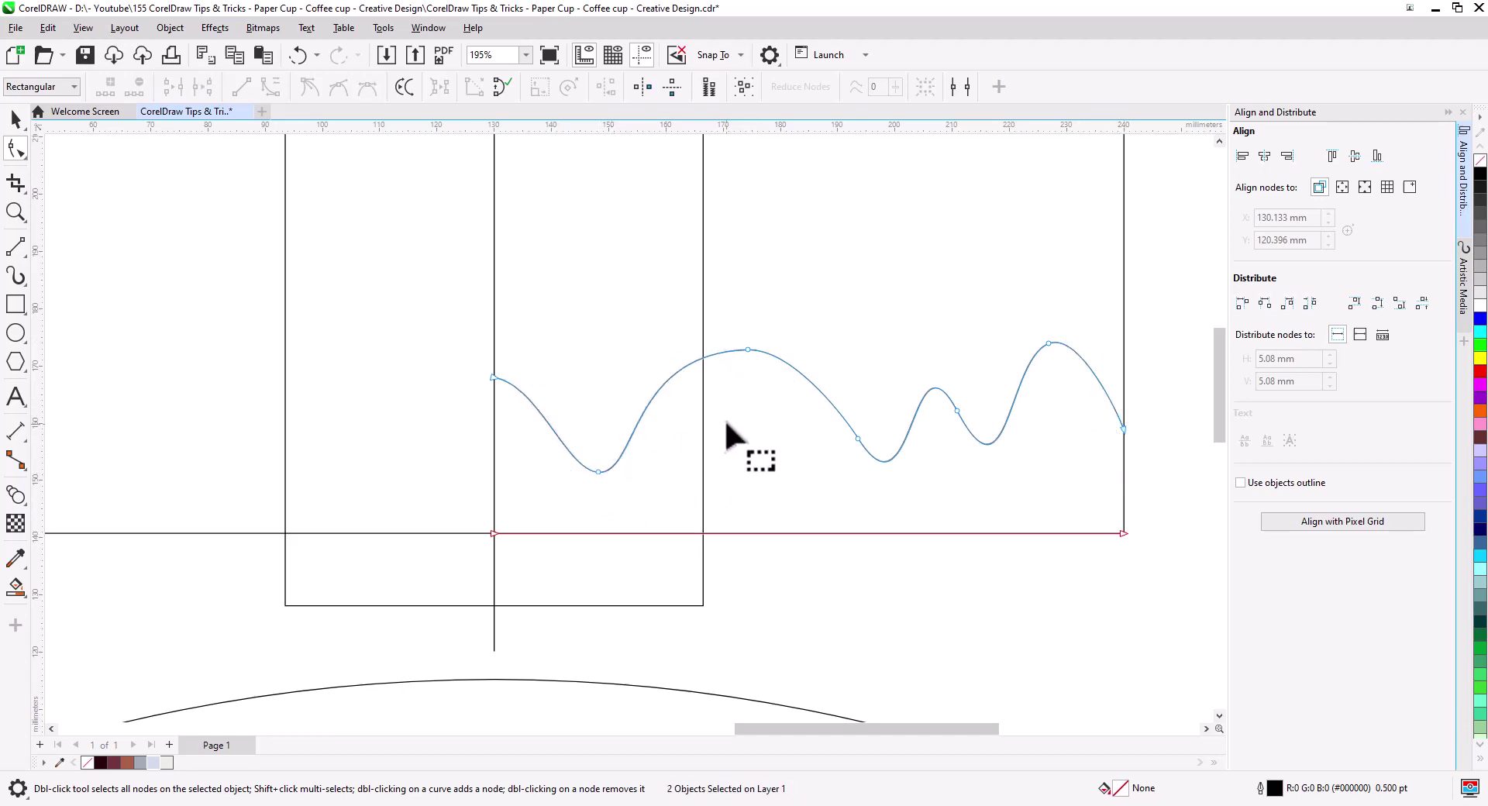
pyautogui.moveTo(629, 352); pyautogui.dragTo(652, 352)
pyautogui.moveTo(747, 350); pyautogui.dragTo(737, 359)
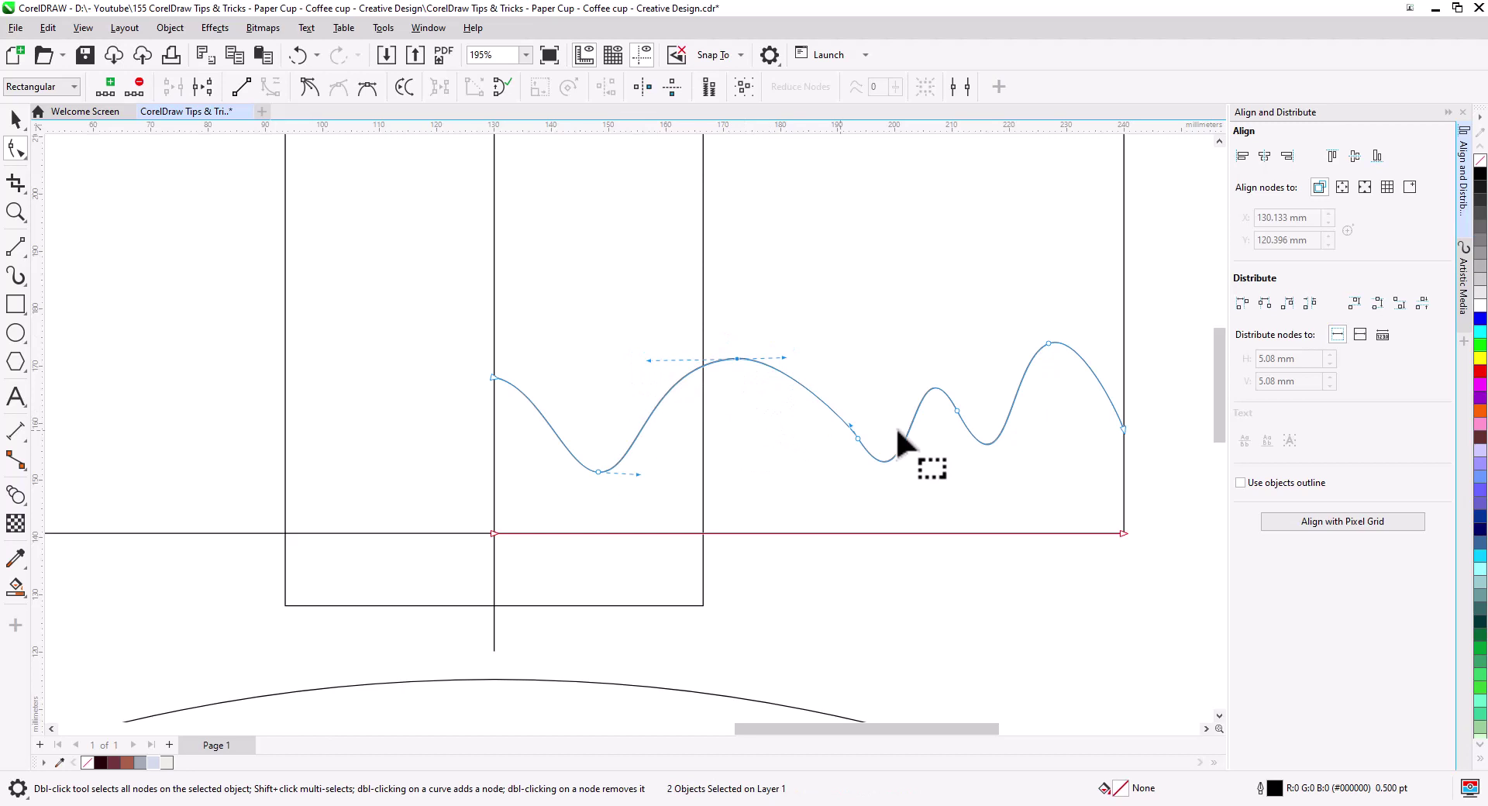
pyautogui.moveTo(1049, 344); pyautogui.dragTo(1086, 354)
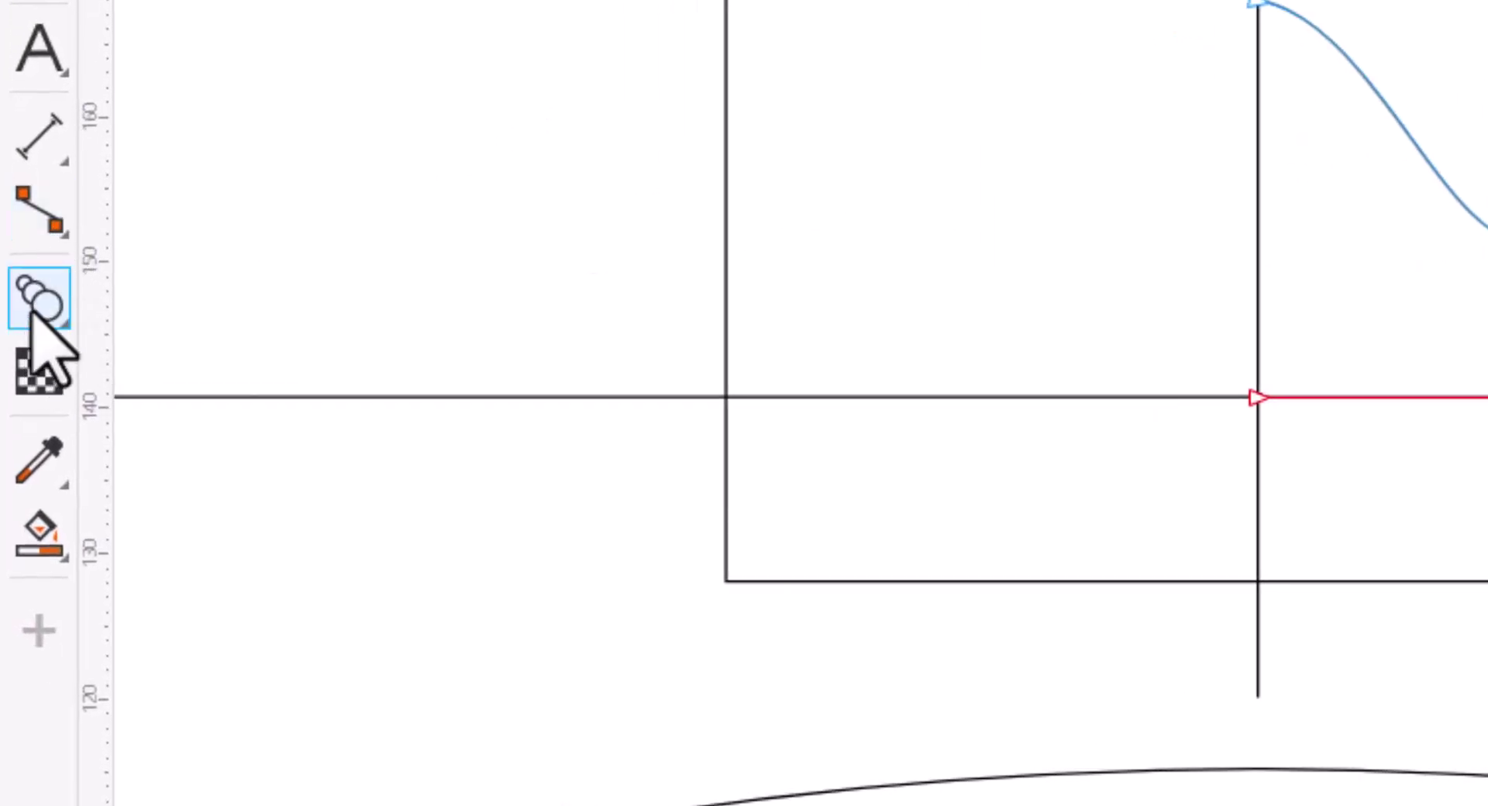
# - Blend the wave into the straight bottom line with 30 intermediate steps
pyautogui.click(35, 310)
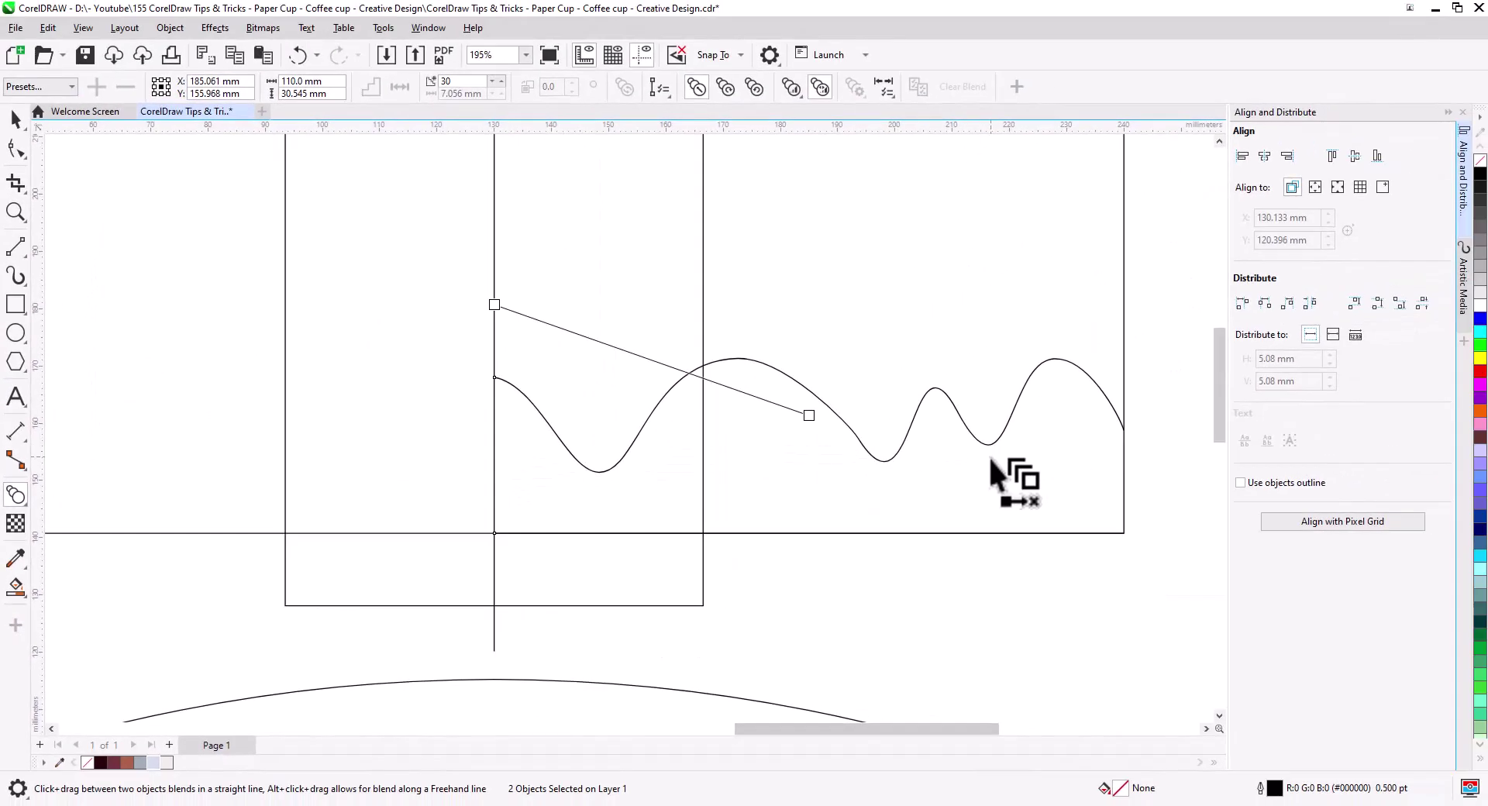
pyautogui.moveTo(991, 459); pyautogui.dragTo(930, 532)
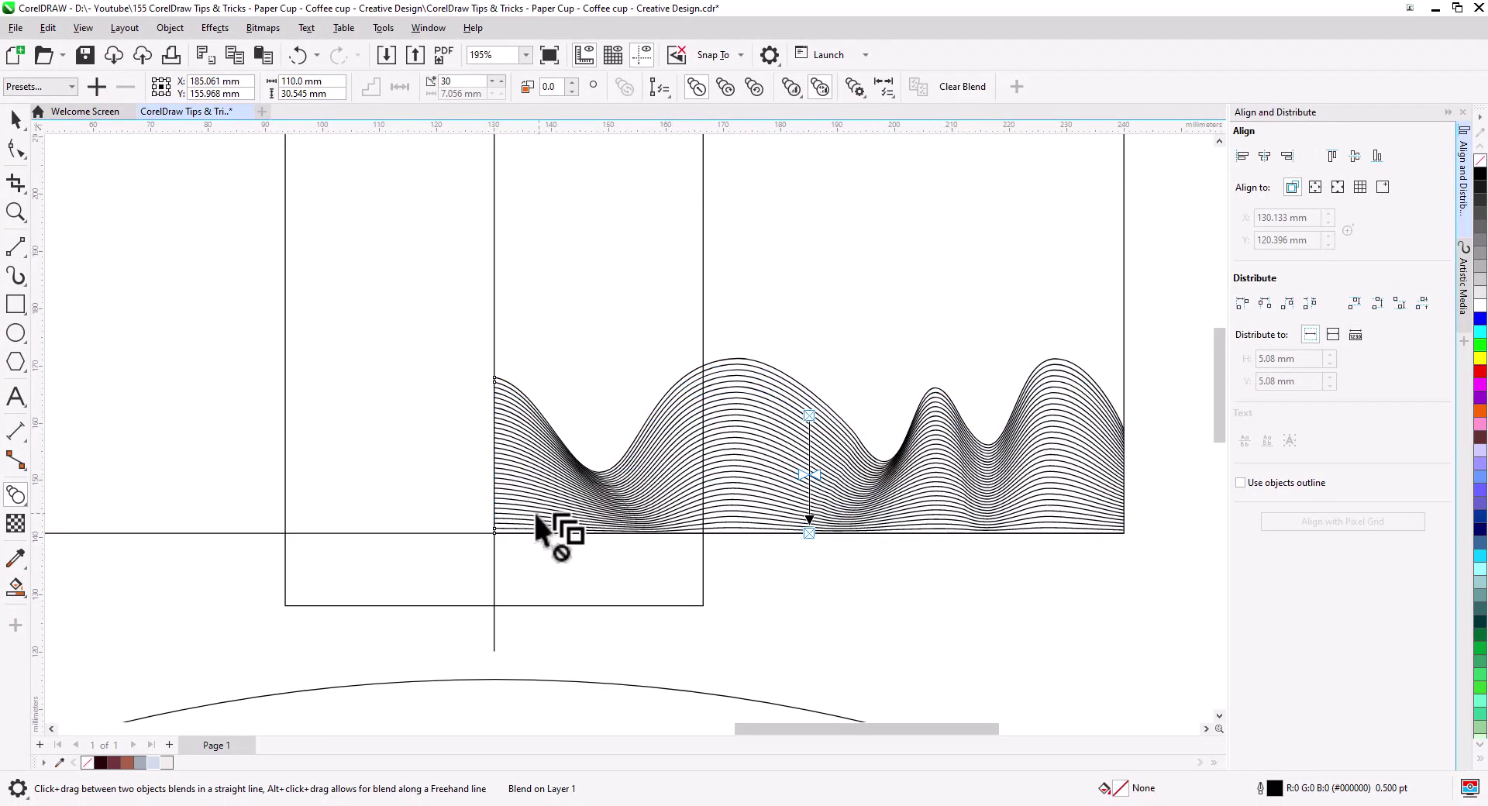
pyautogui.click(16, 118)
# - Break the wave blend apart and group all of its resulting pieces
pyautogui.scroll(-2, 928, 521)
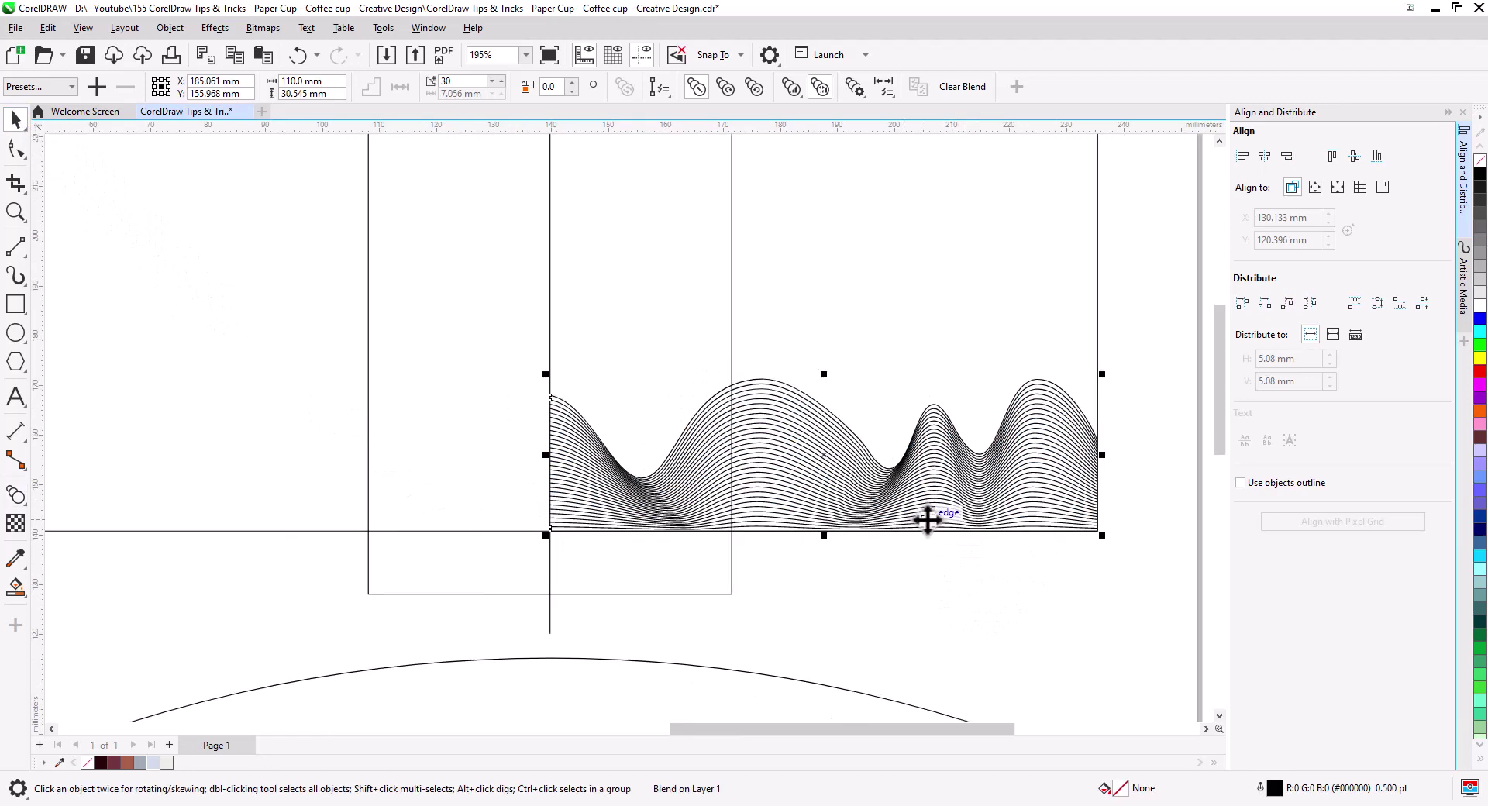
pyautogui.moveTo(903, 564); pyautogui.dragTo(983, 557)
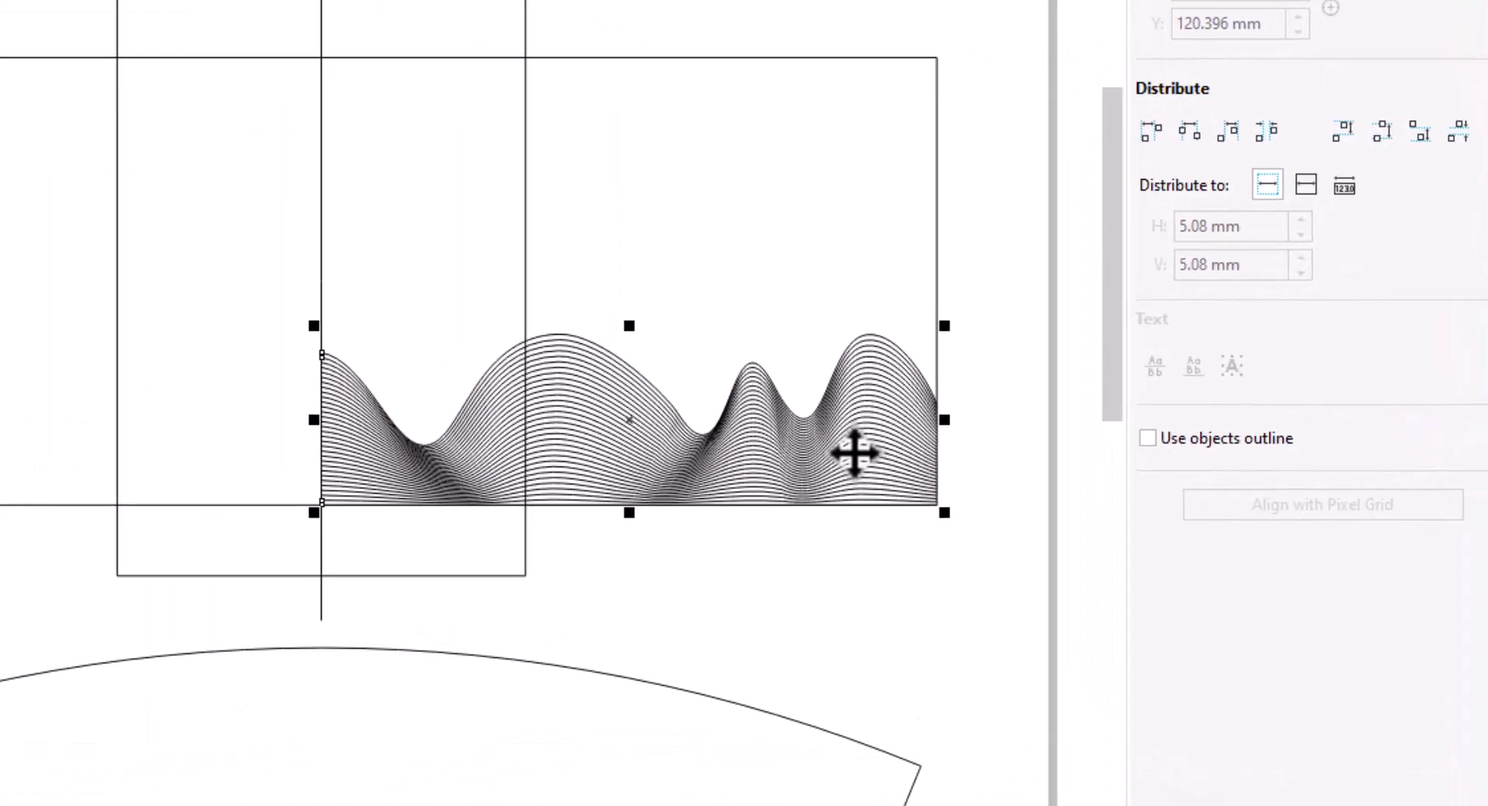
pyautogui.rightClick(1037, 503)
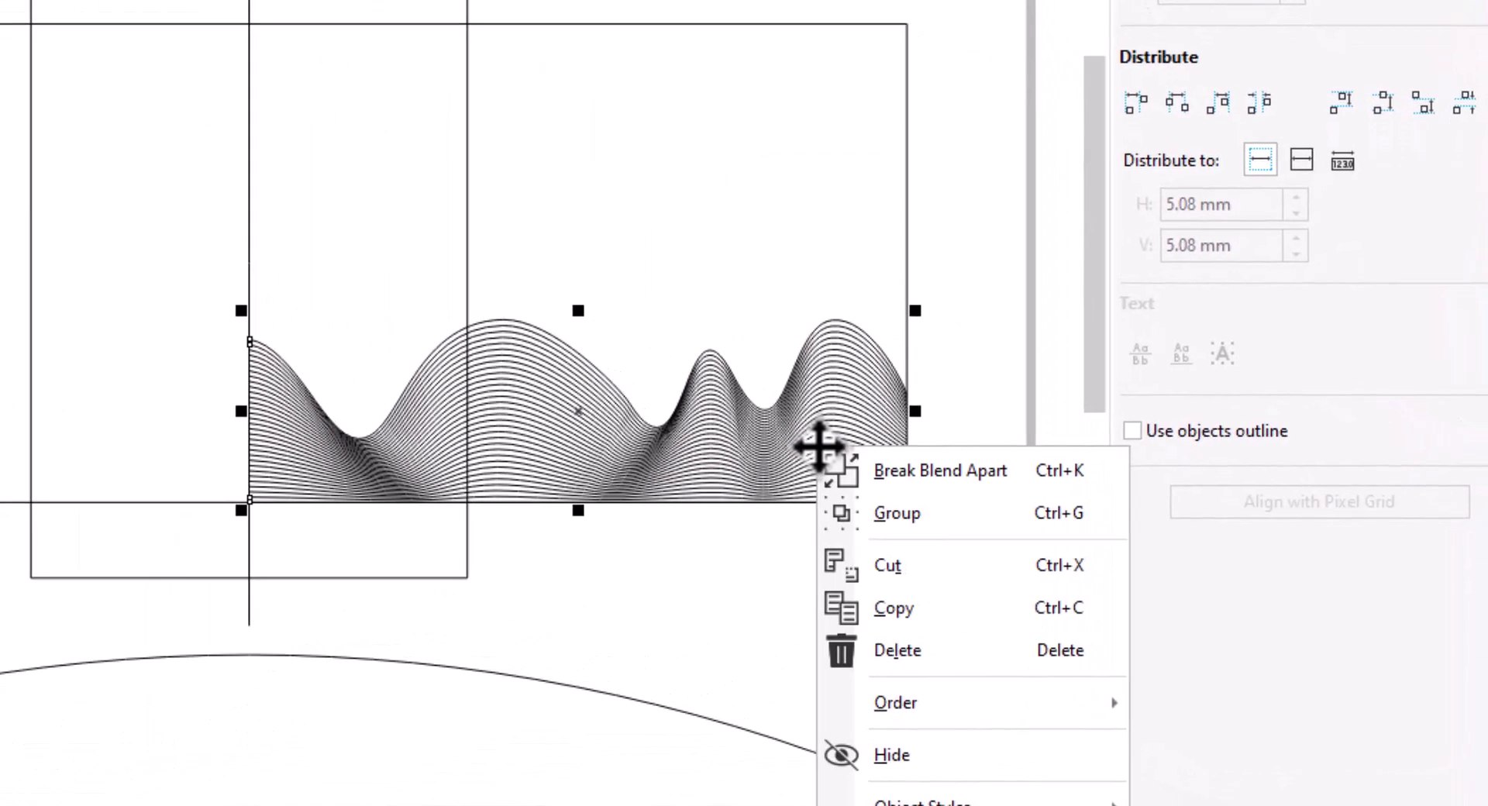
pyautogui.click(1030, 475)
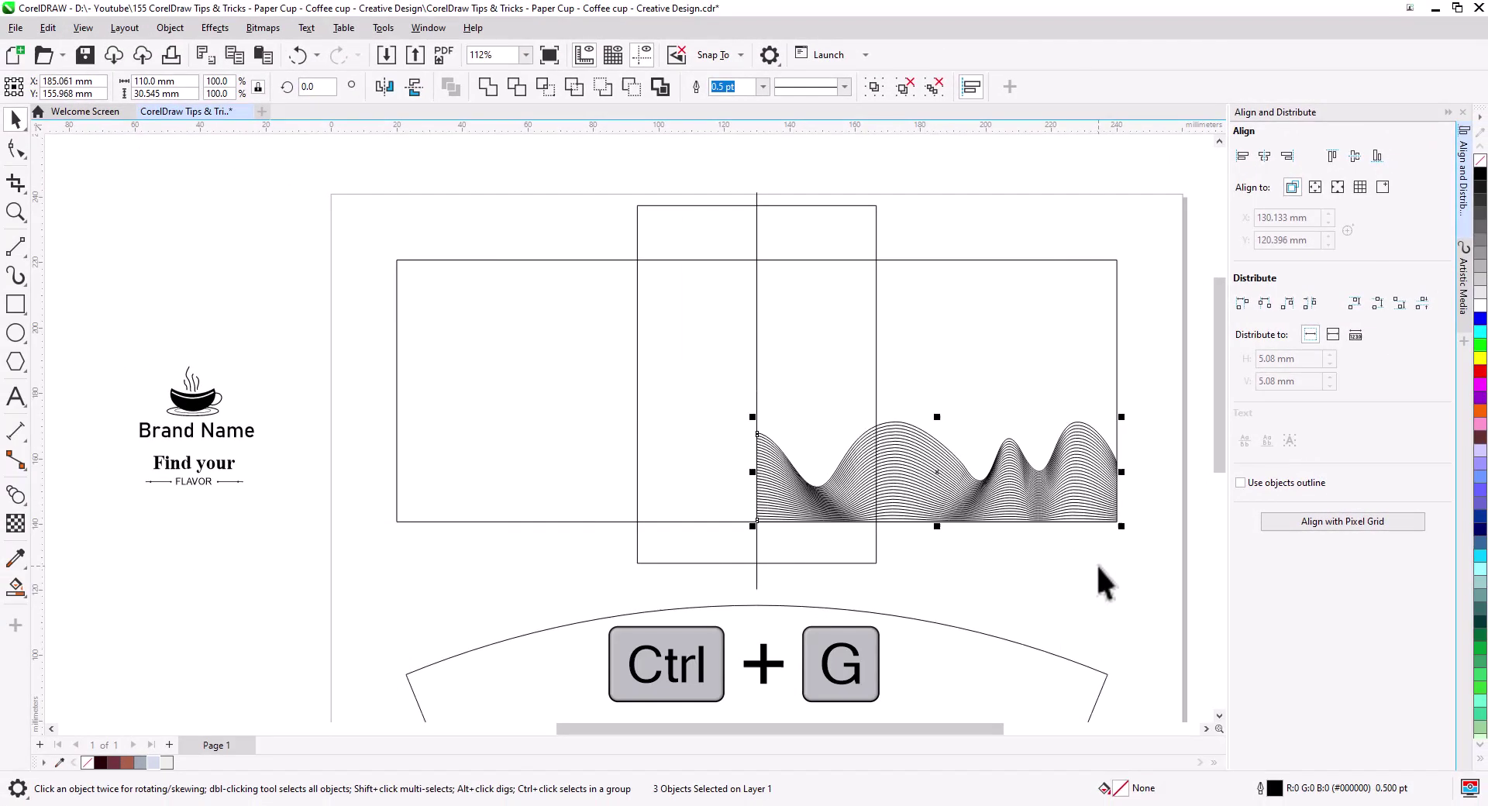
pyautogui.hotkey('ctrl', 'g')
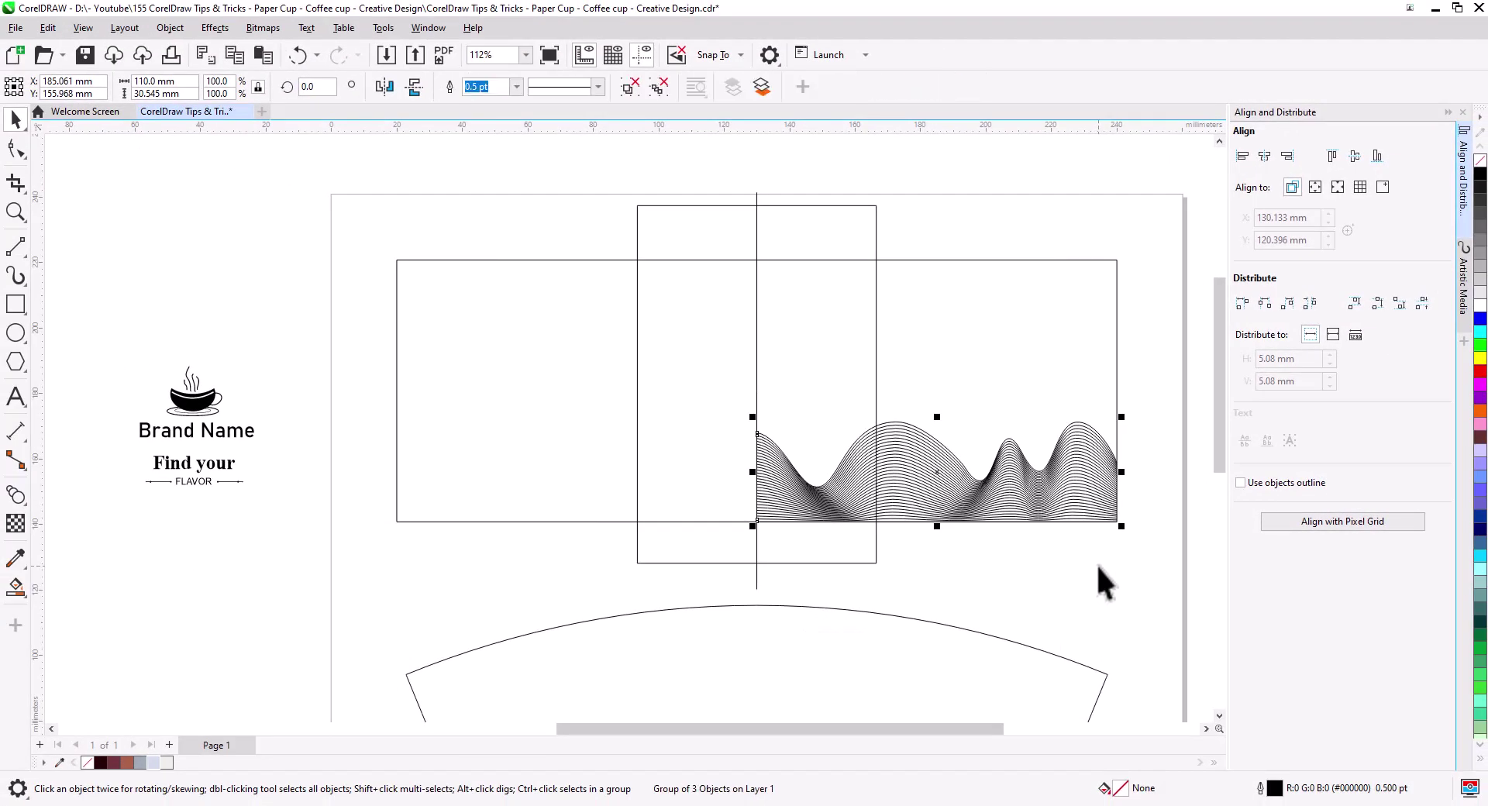
# - Copy the wave group to the left half of the large rectangle and mirror the copy horizontally
pyautogui.moveTo(1089, 501); pyautogui.dragTo(699, 508)
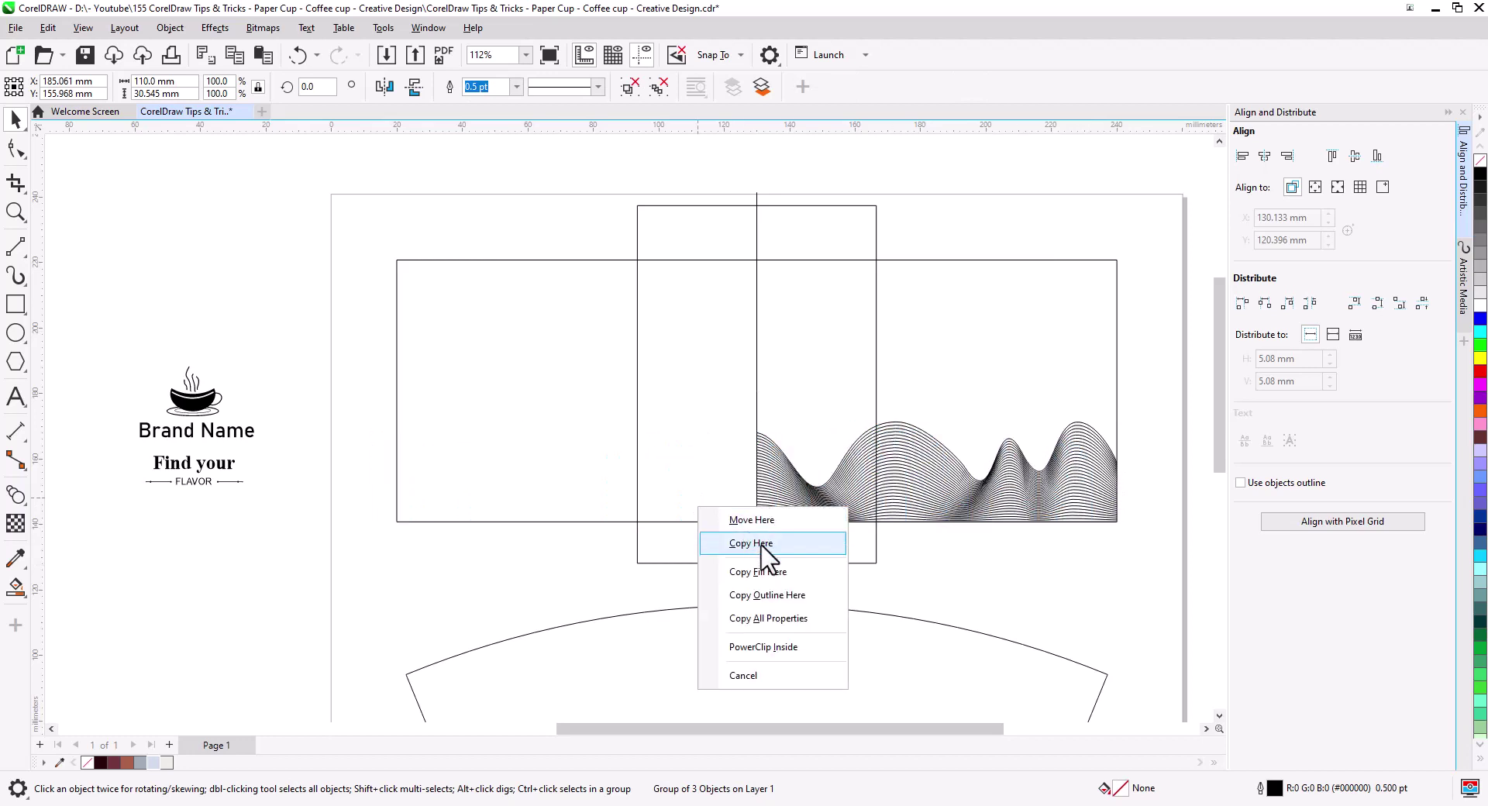
pyautogui.click(761, 545)
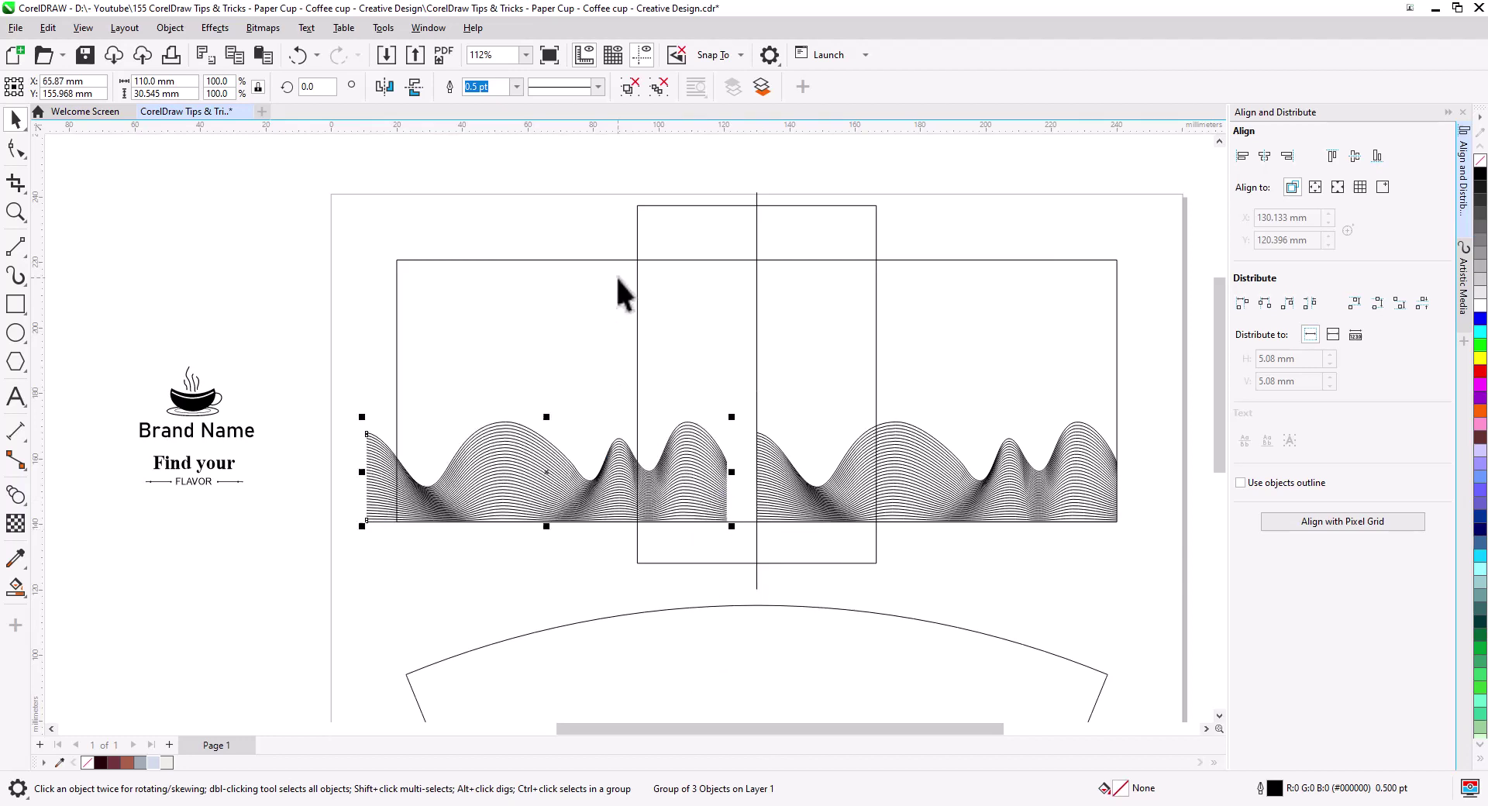
pyautogui.click(386, 87)
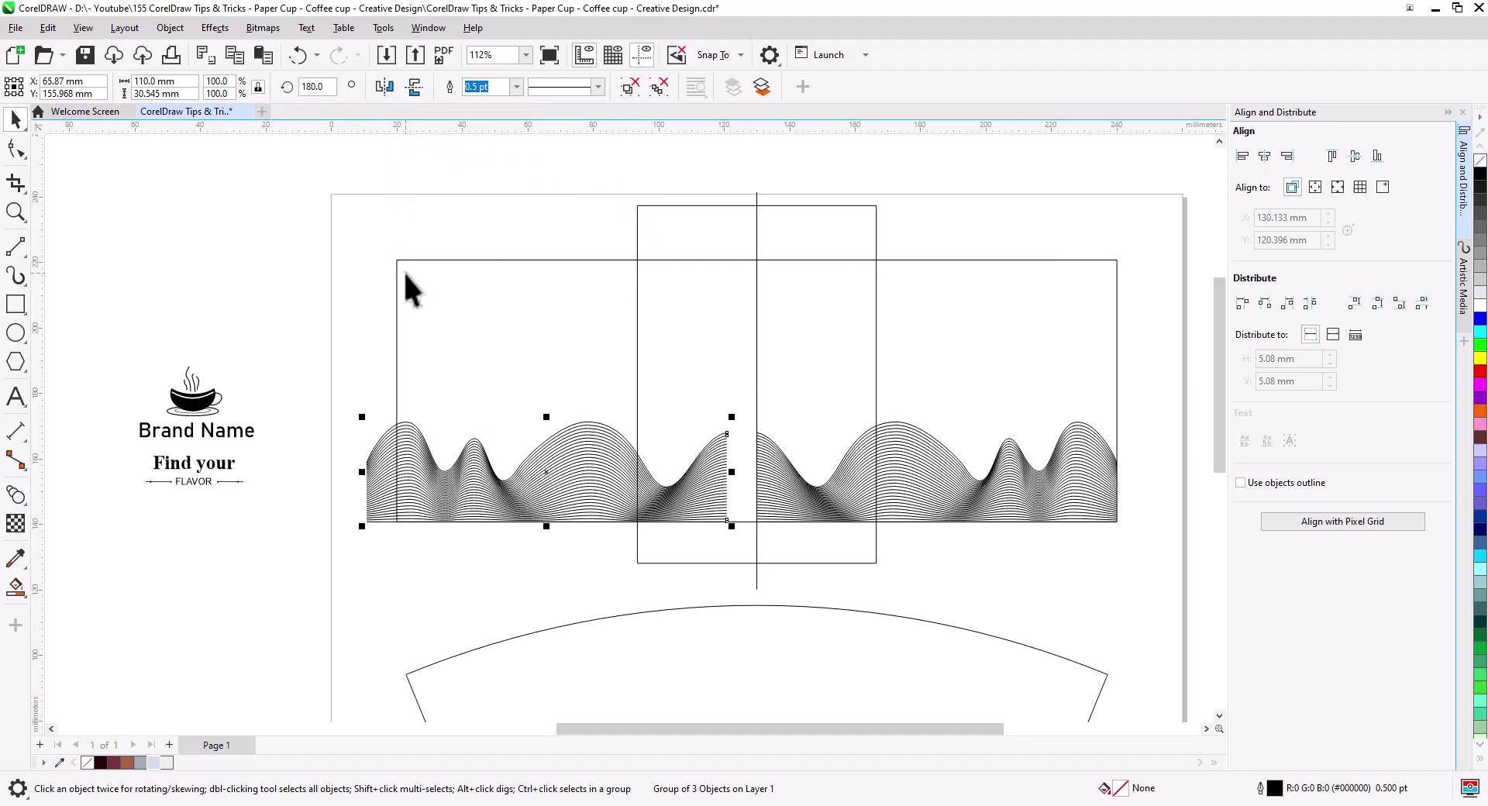
# - Snap the mirrored wave group against the vertical centre line, and delete the narrow rectangle and that centre line
pyautogui.moveTo(727, 498); pyautogui.dragTo(755, 498)
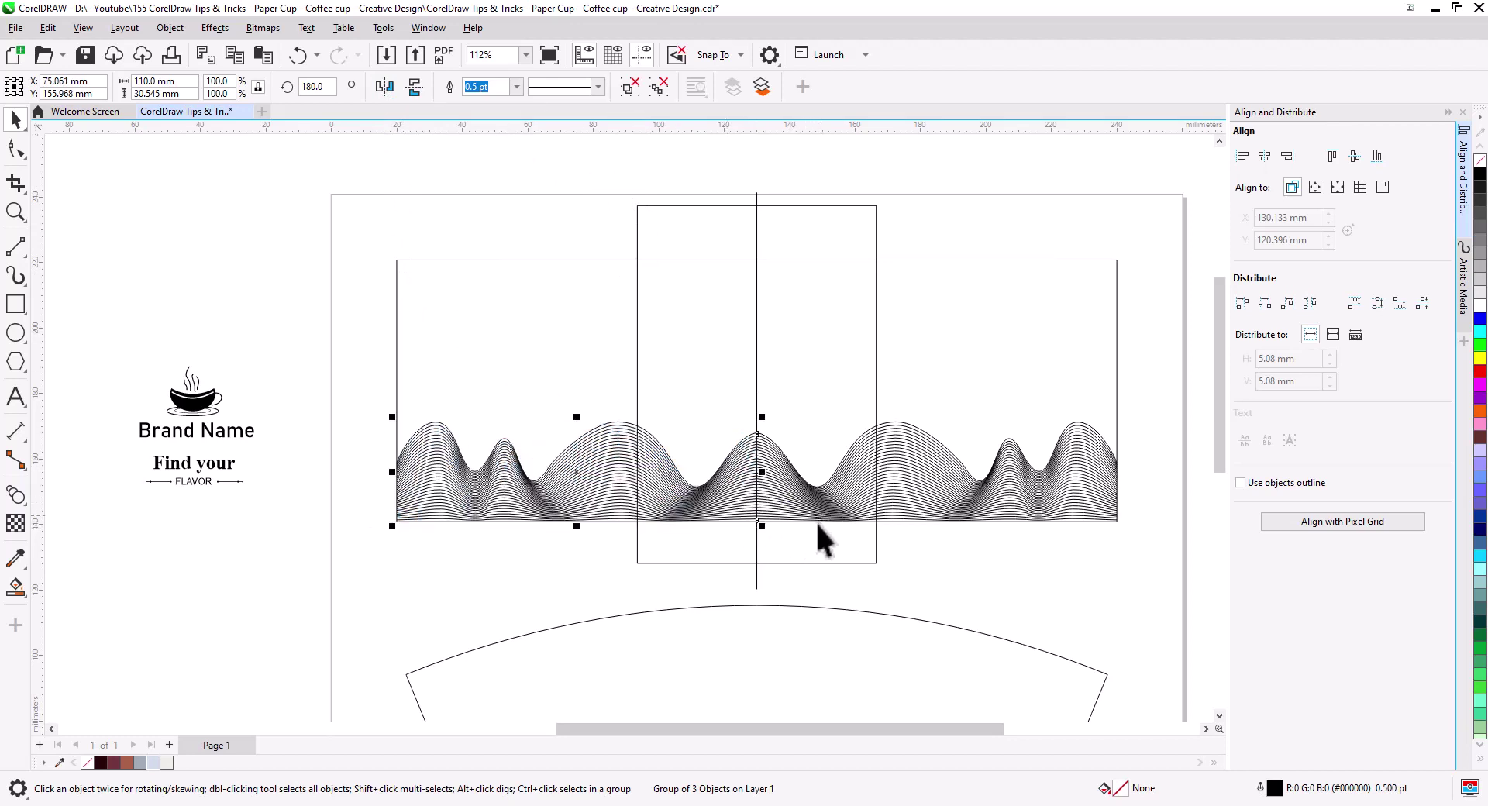
pyautogui.click(817, 224)
pyautogui.press('Delete')
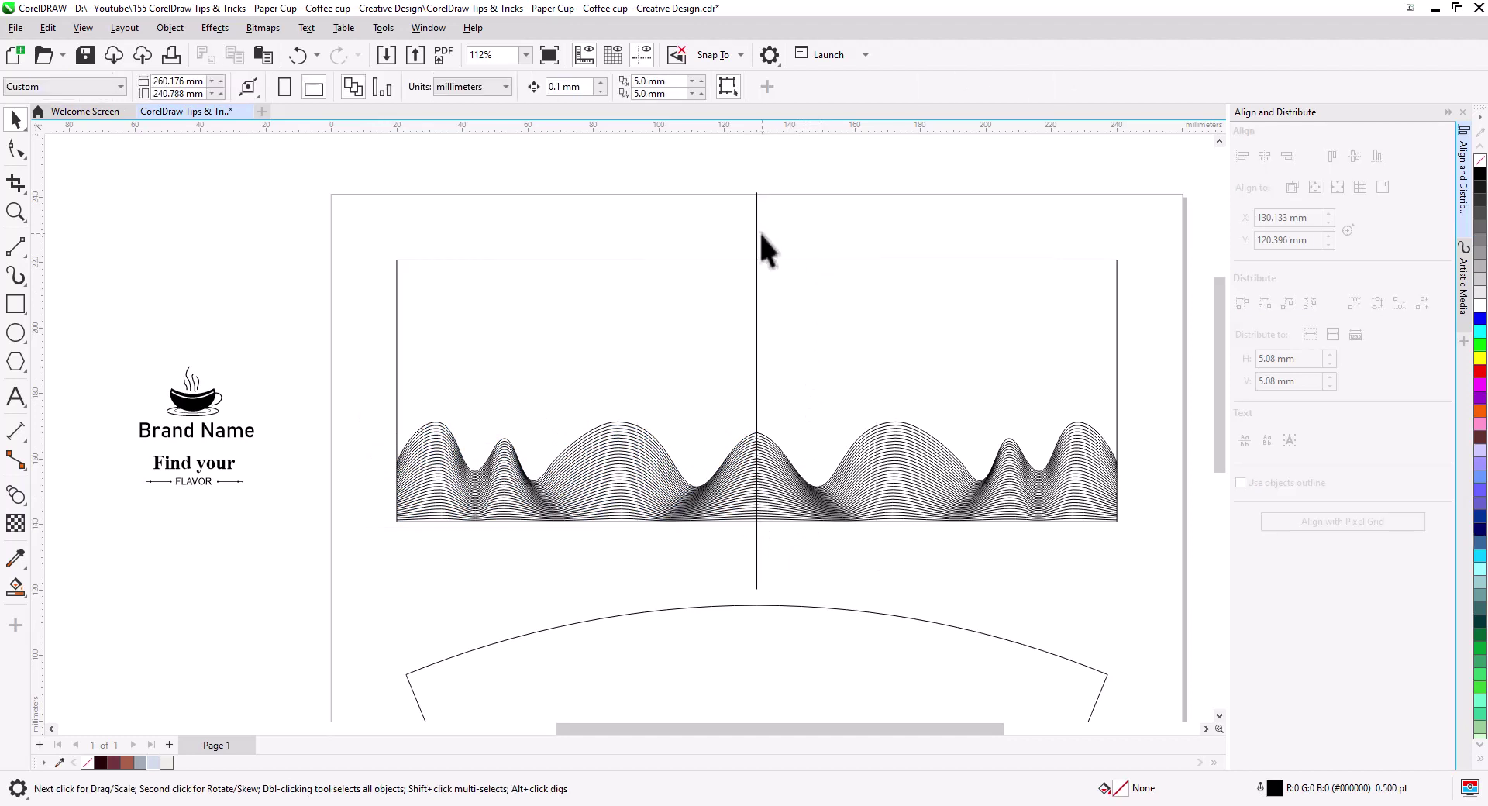
pyautogui.click(754, 222)
pyautogui.press('Delete')
pyautogui.scroll(2, 865, 494)
pyautogui.moveTo(904, 509); pyautogui.dragTo(891, 510)
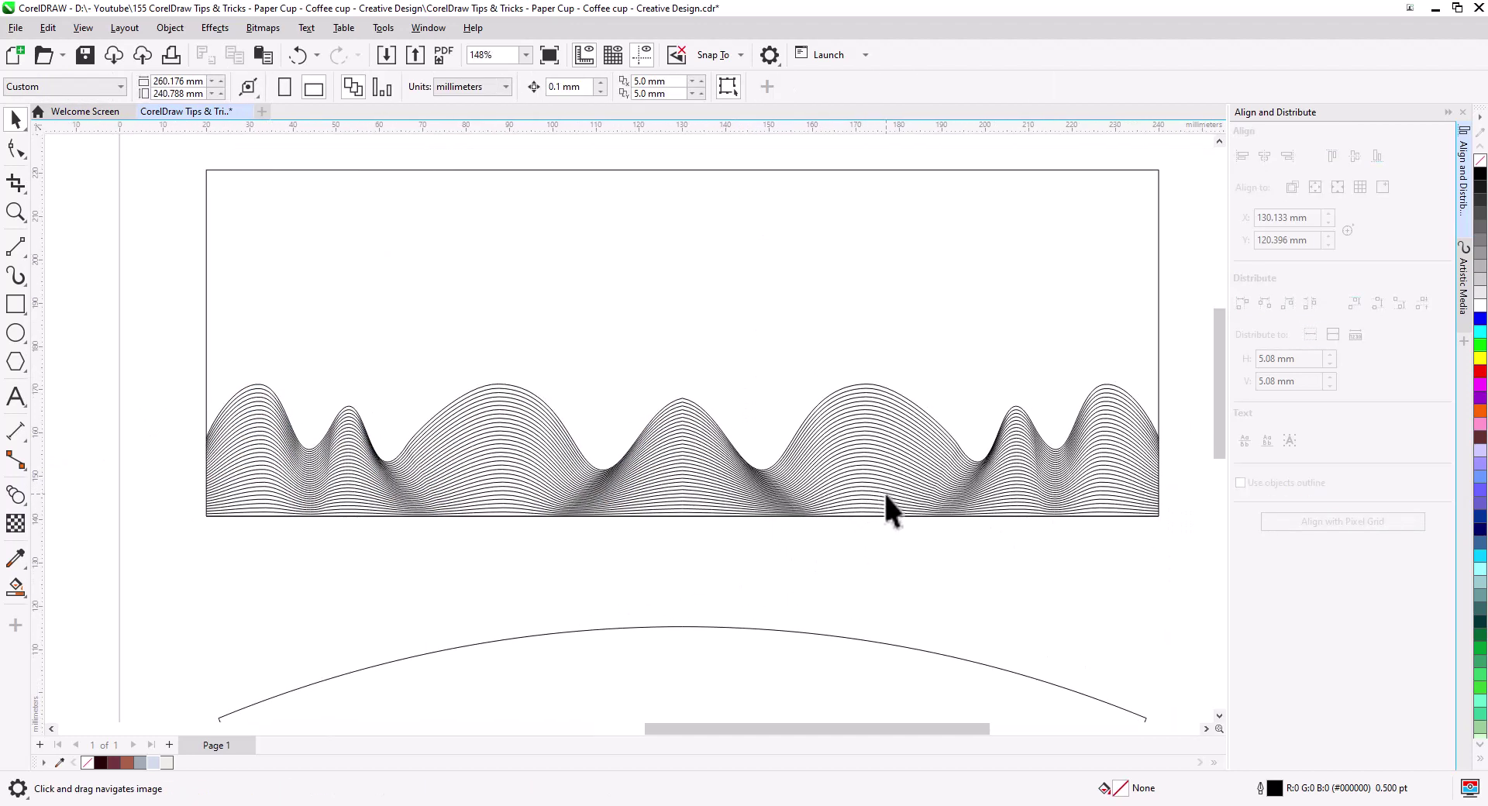
pyautogui.scroll(-1, 886, 497)
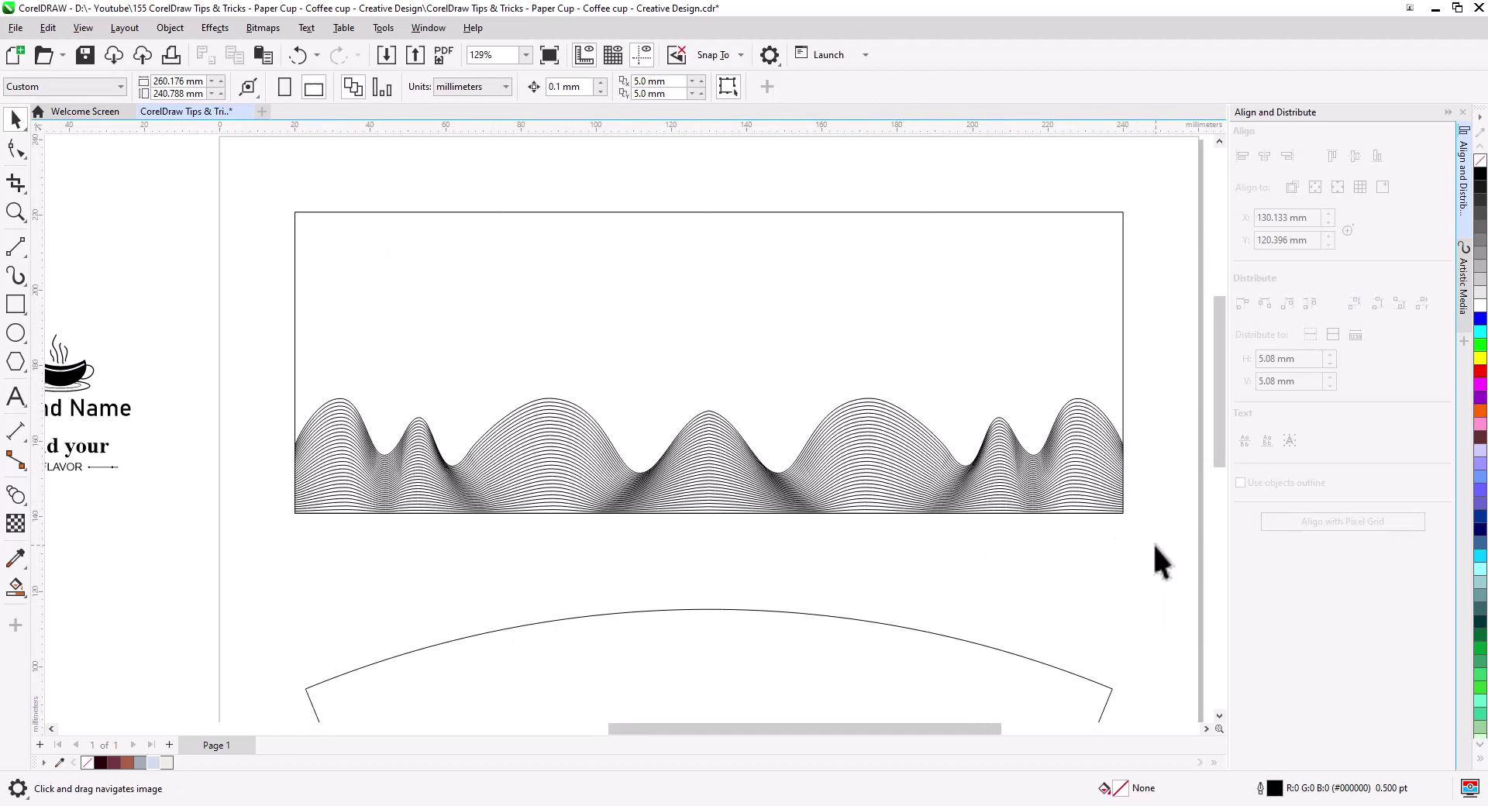
# - Copy both wave groups together with the large rectangle and paste them onto a new second page
pyautogui.moveTo(292, 342); pyautogui.dragTo(294, 345)
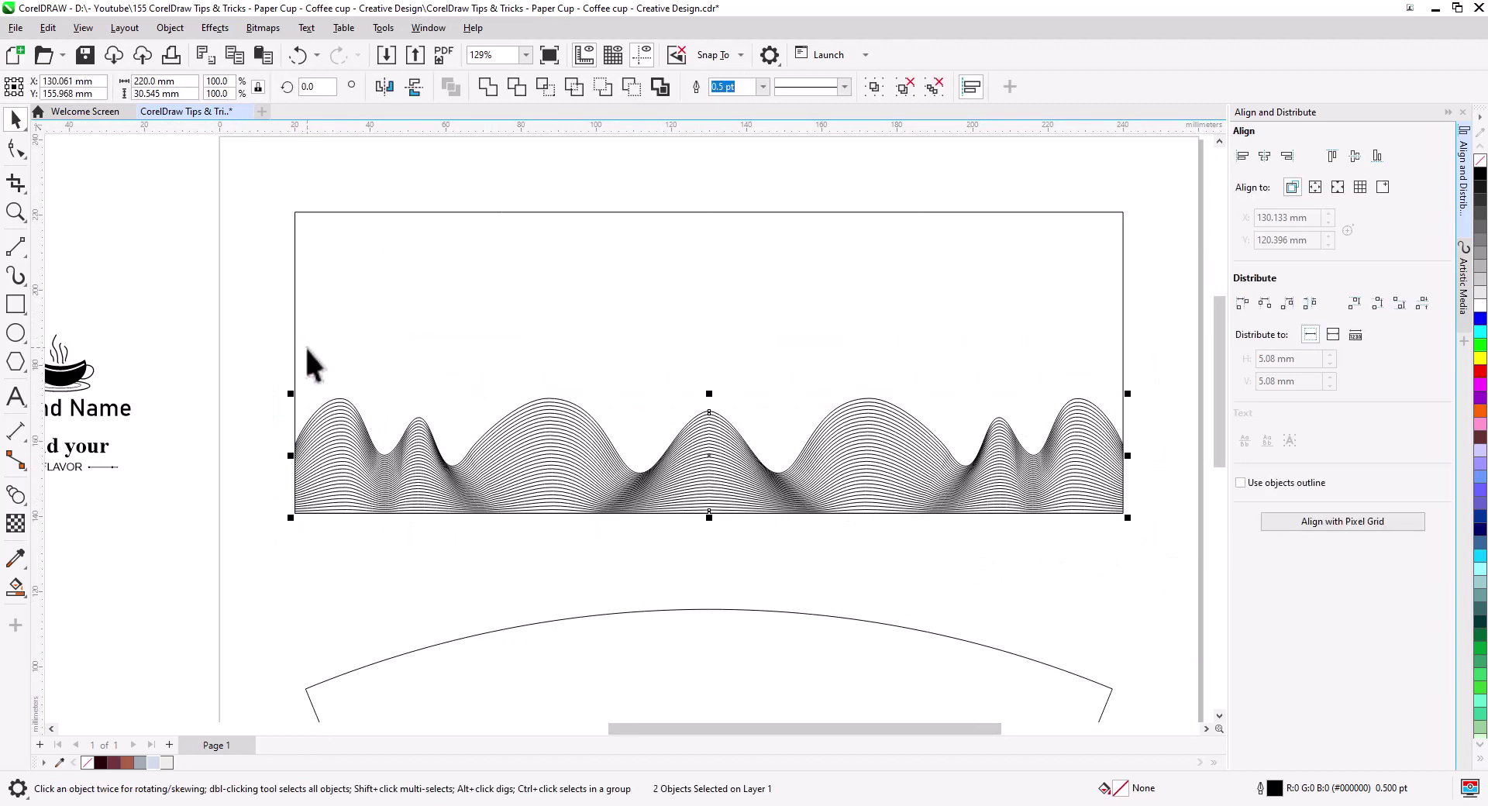
pyautogui.press('shift')
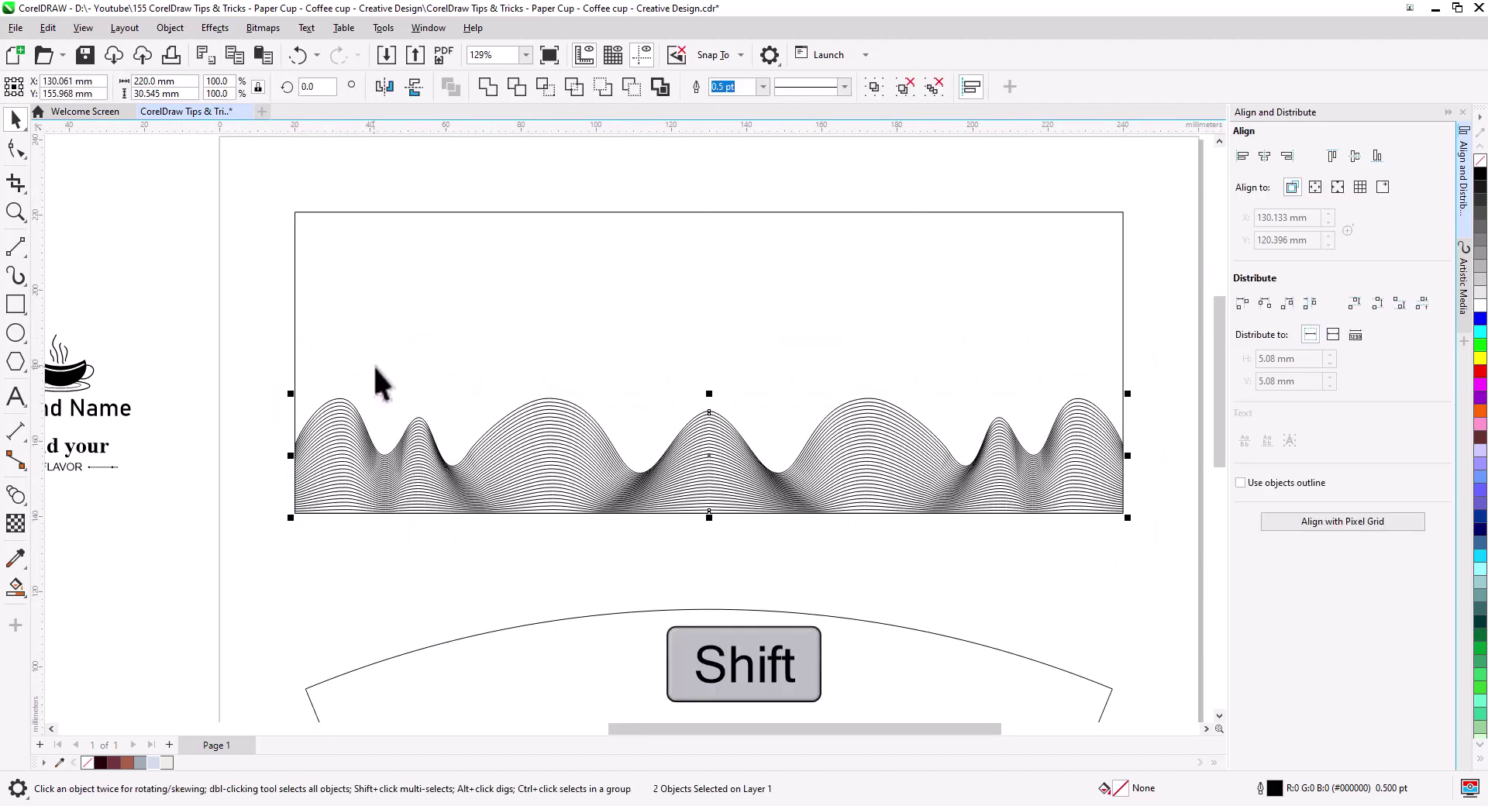
pyautogui.keyDown('shift'); pyautogui.click(419, 330); pyautogui.keyUp('shift')
pyautogui.hotkey('ctrl', 'c')
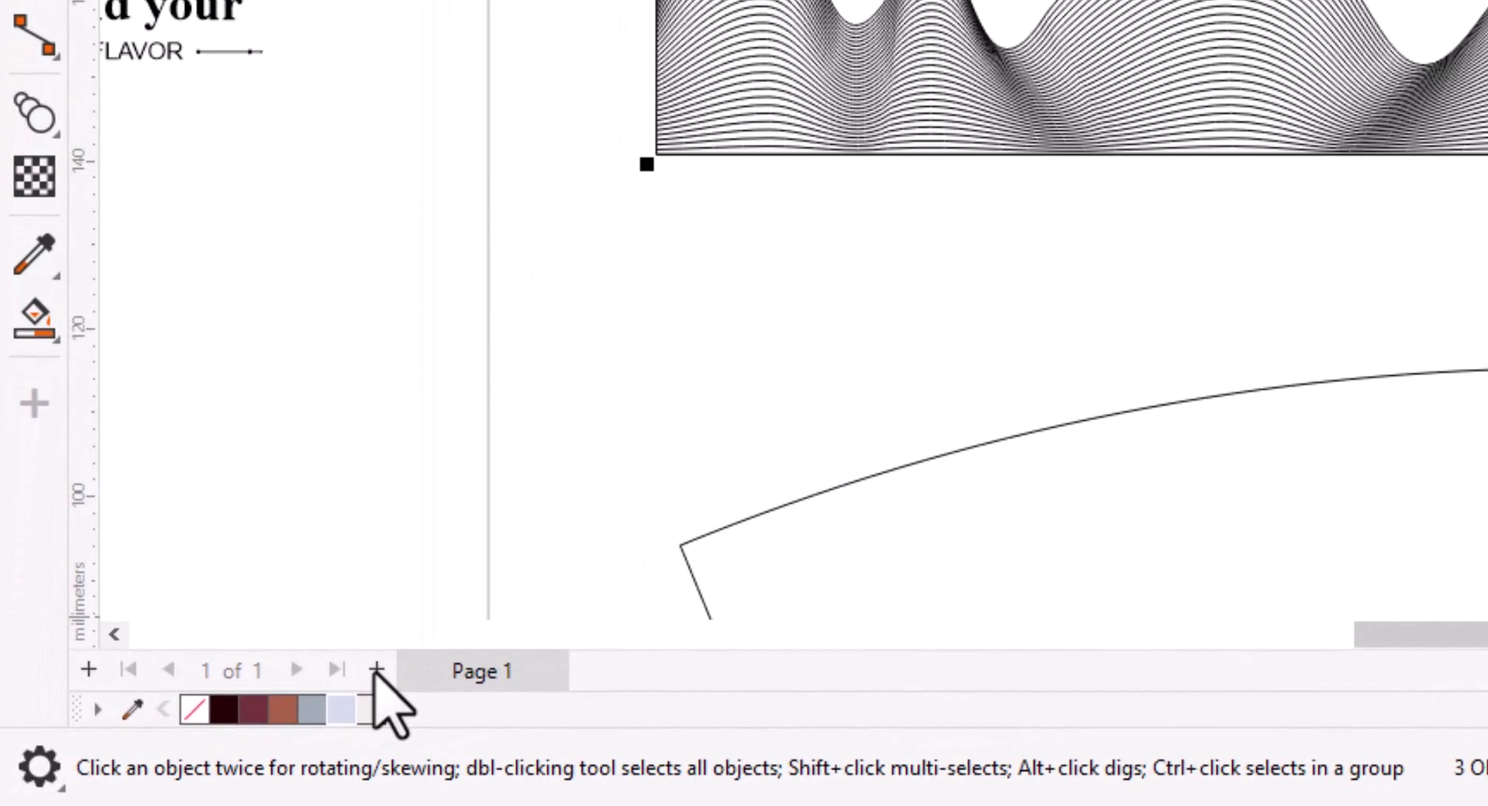
pyautogui.click(376, 670)
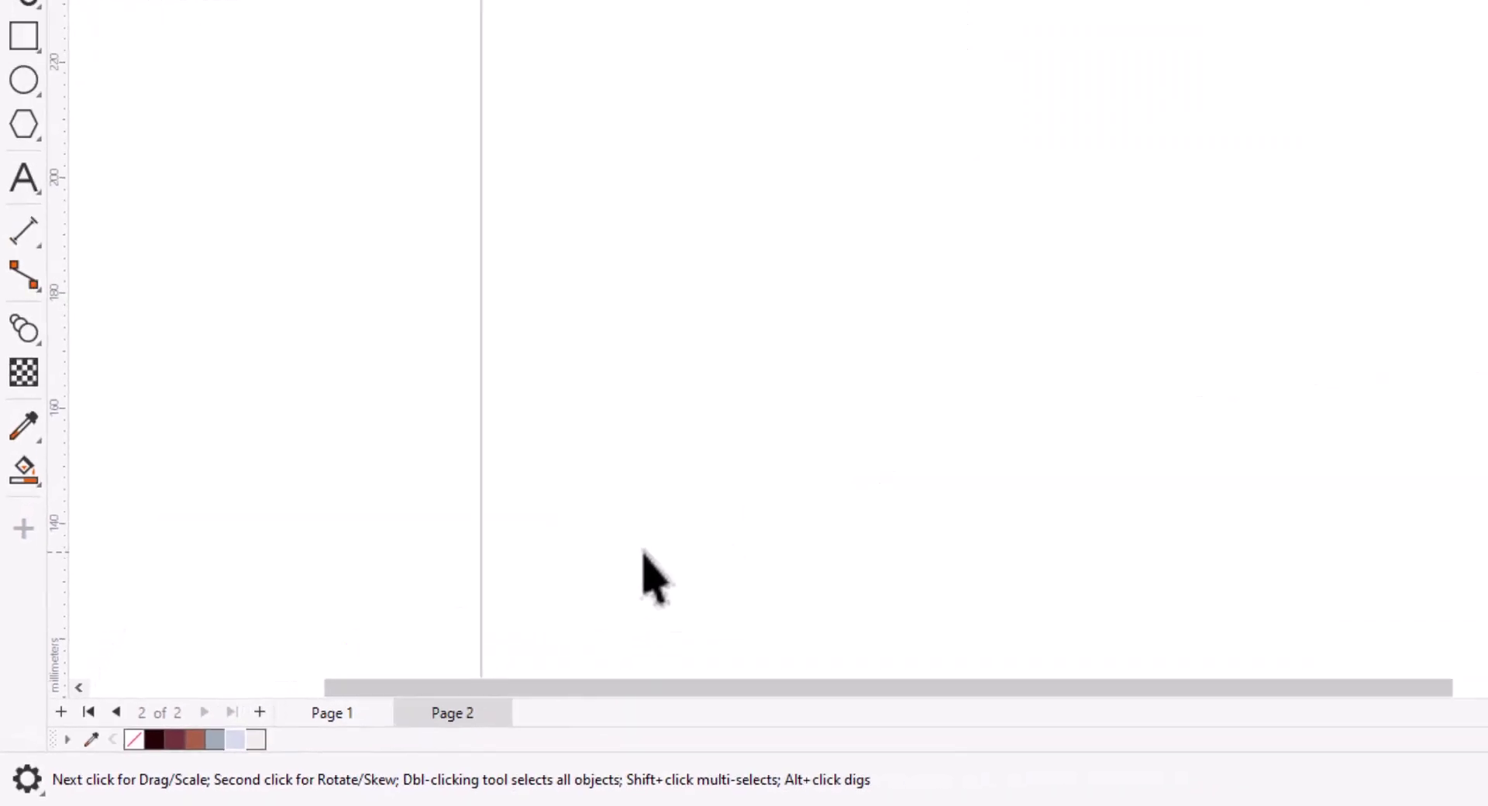
pyautogui.hotkey('ctrl', 'v')
pyautogui.click(624, 589)
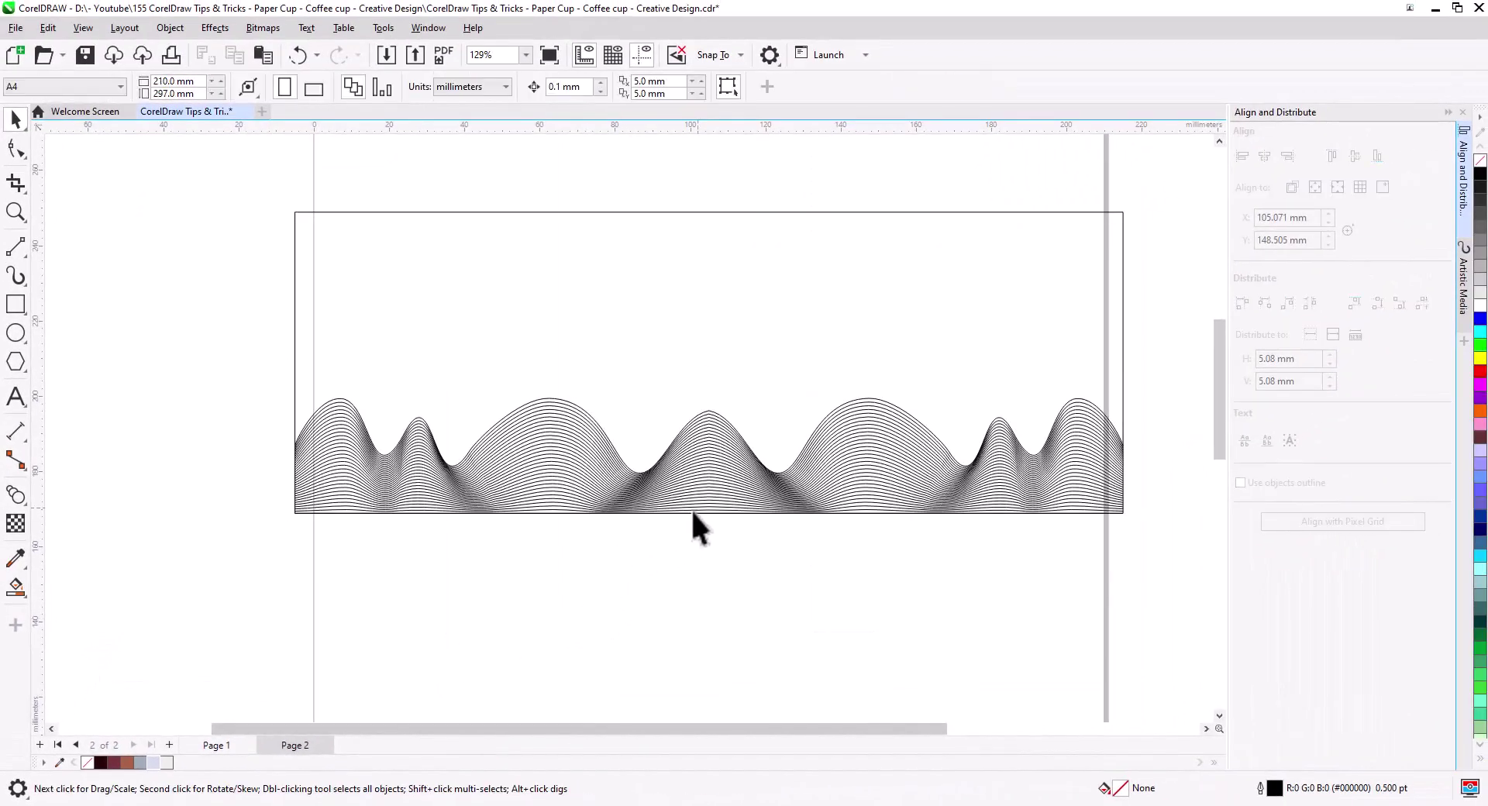
# - Ungroup all objects in the two wave groups on Page 2
pyautogui.keyDown('shift'); pyautogui.click(511, 469); pyautogui.keyUp('shift')
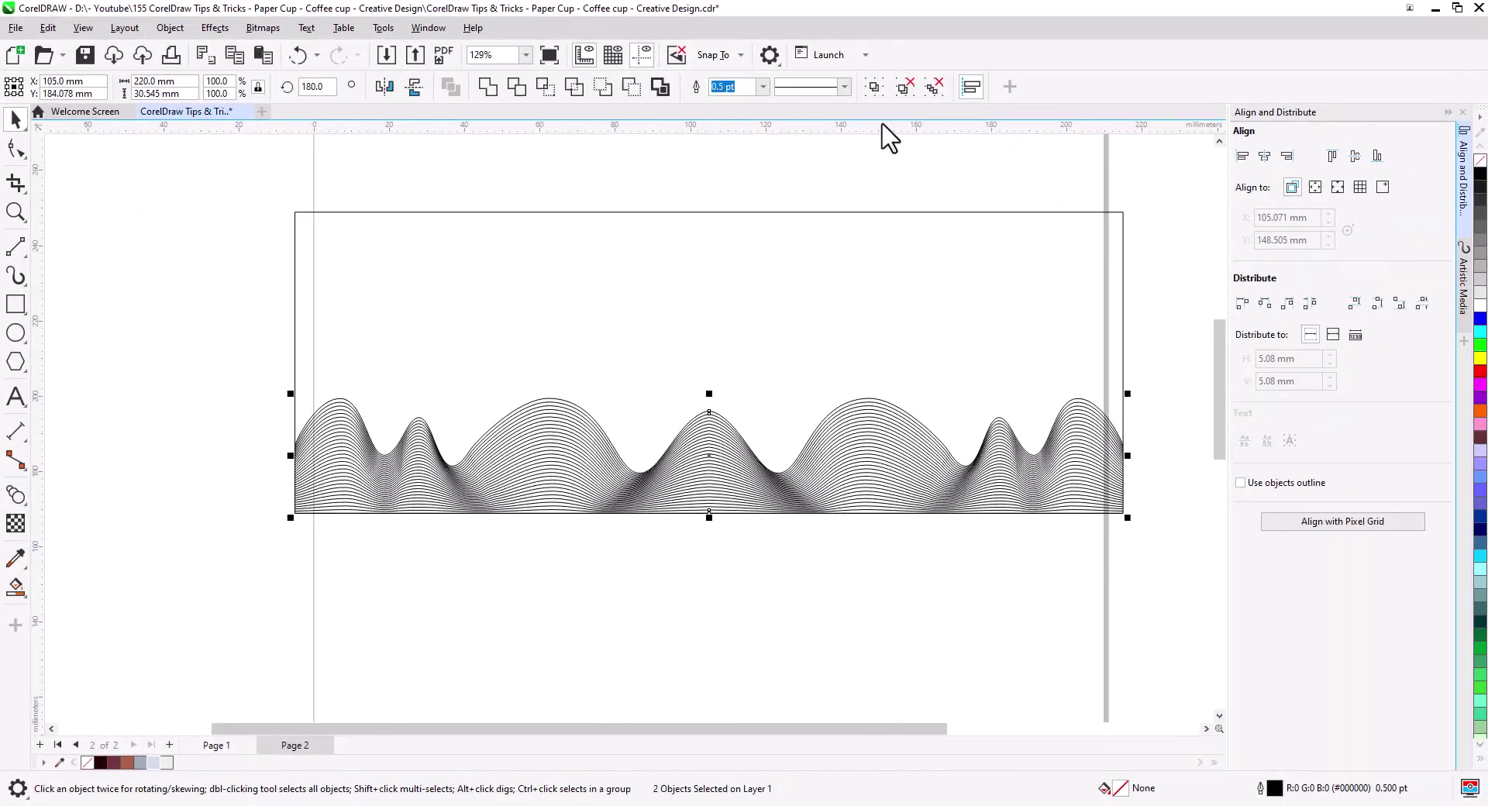
pyautogui.click(934, 86)
pyautogui.click(1153, 568)
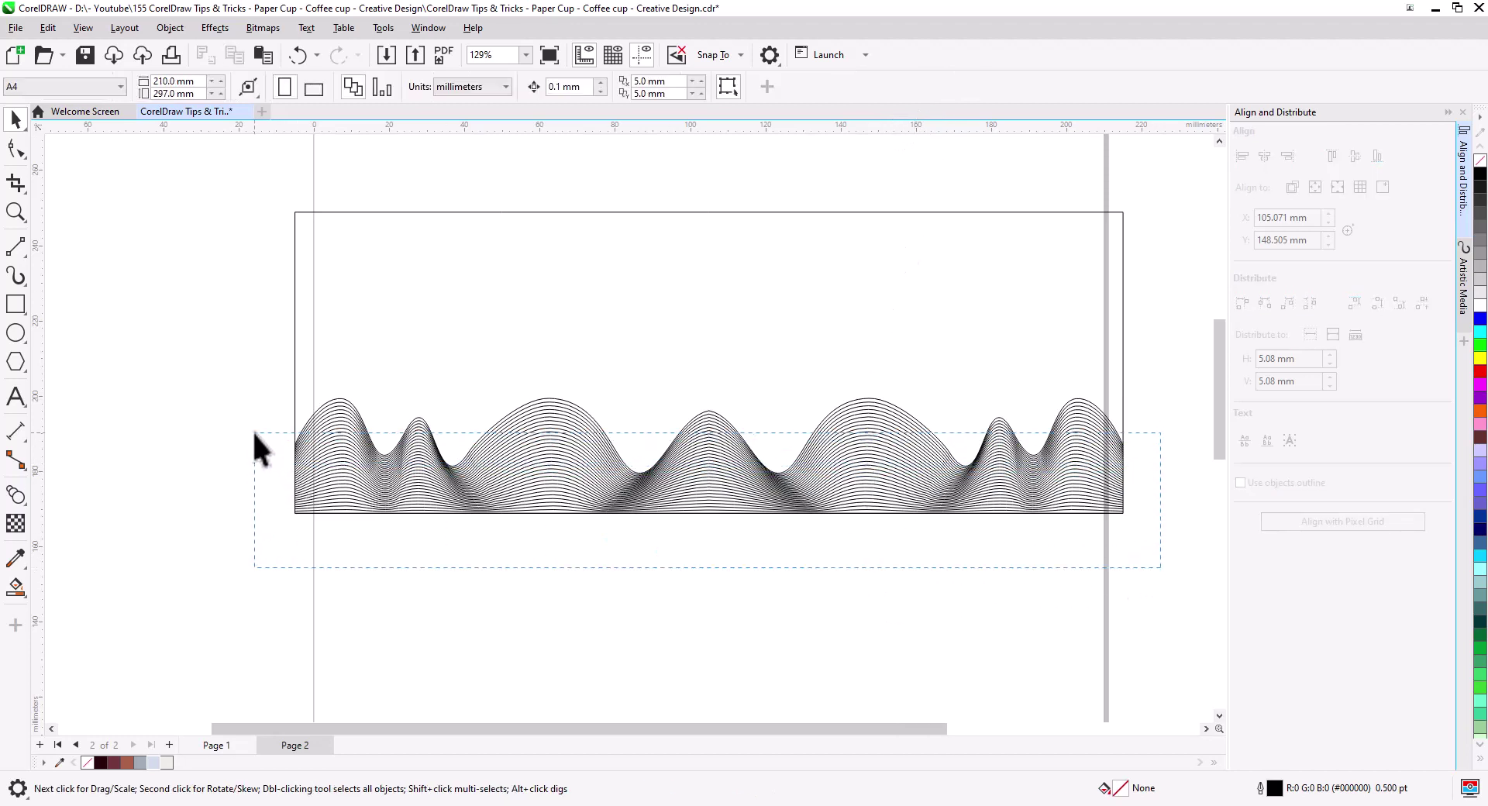
# - Delete all the lower blend lines on Page 2, keeping only the topmost wave curve in each half of the rectangle
pyautogui.moveTo(253, 431); pyautogui.dragTo(250, 411)
pyautogui.press('Delete')
pyautogui.scroll(2, 569, 419)
pyautogui.click(547, 398)
pyautogui.press('Delete')
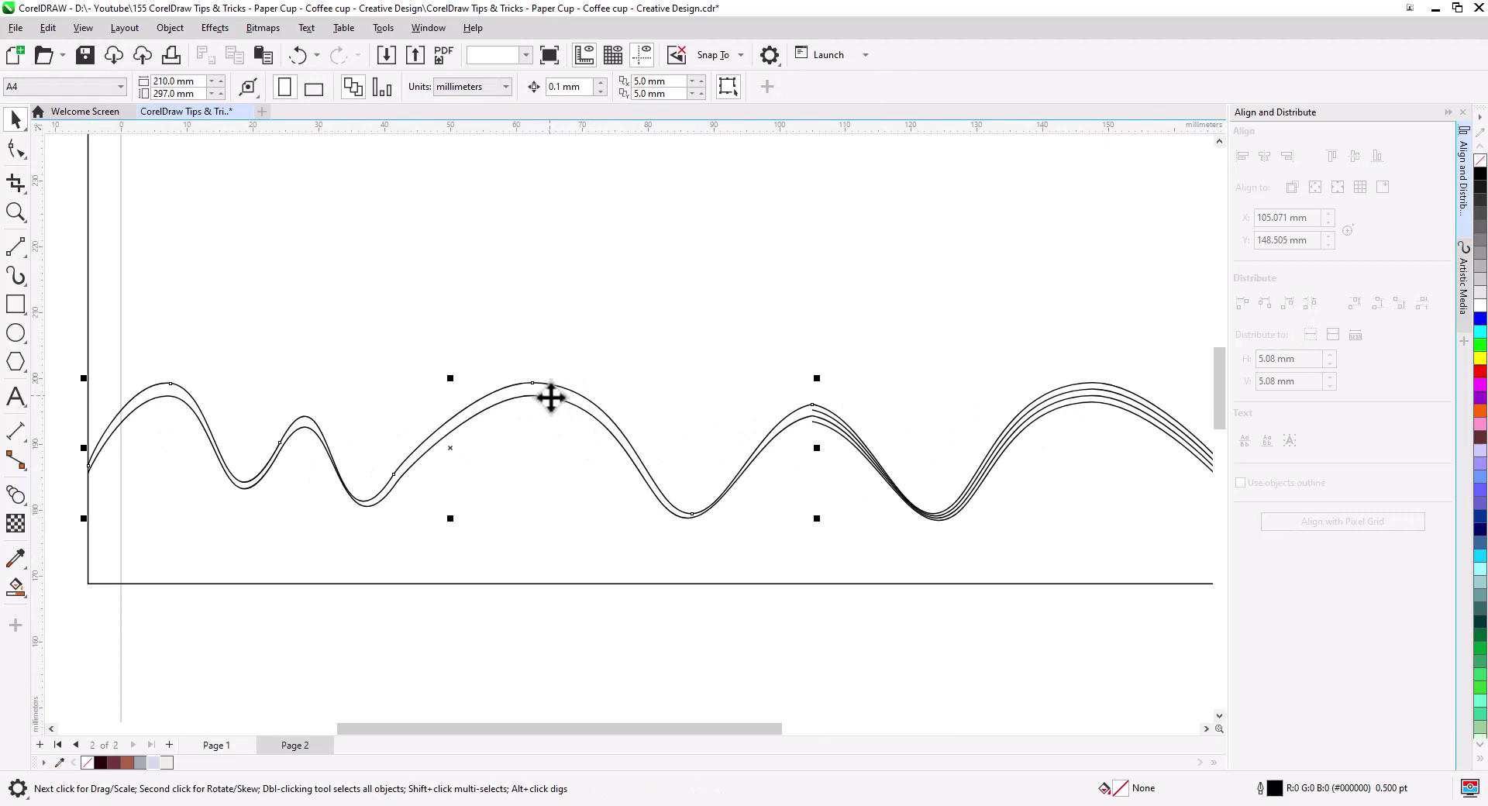
pyautogui.click(549, 395)
pyautogui.press('Delete')
pyautogui.click(814, 420)
pyautogui.press('Delete')
pyautogui.click(815, 417)
pyautogui.press('Delete')
pyautogui.click(818, 411)
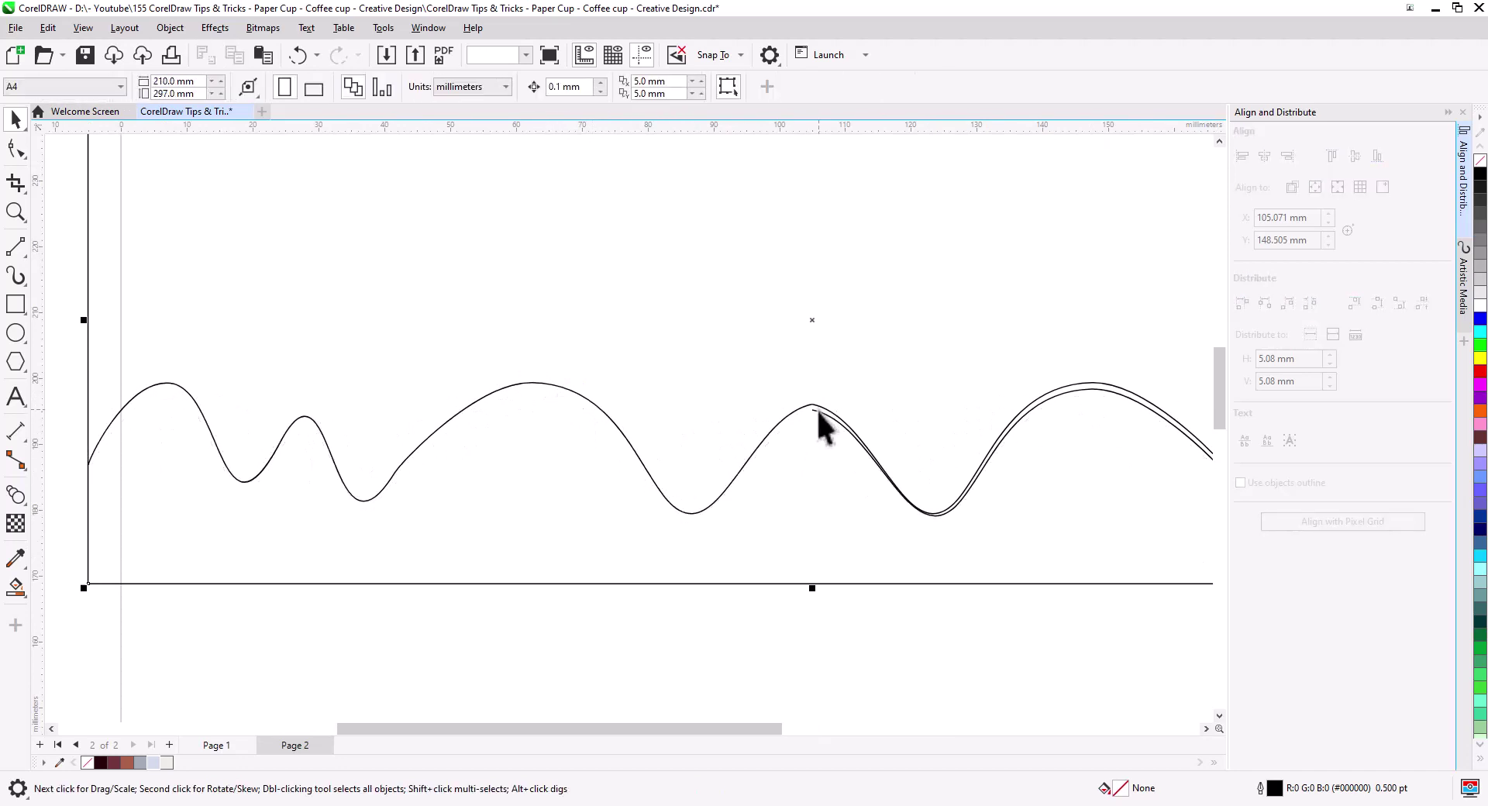
pyautogui.click(820, 419)
pyautogui.press('Delete')
# - Combine the two remaining wave curves into one and join their end nodes at the centre crest
pyautogui.click(848, 425)
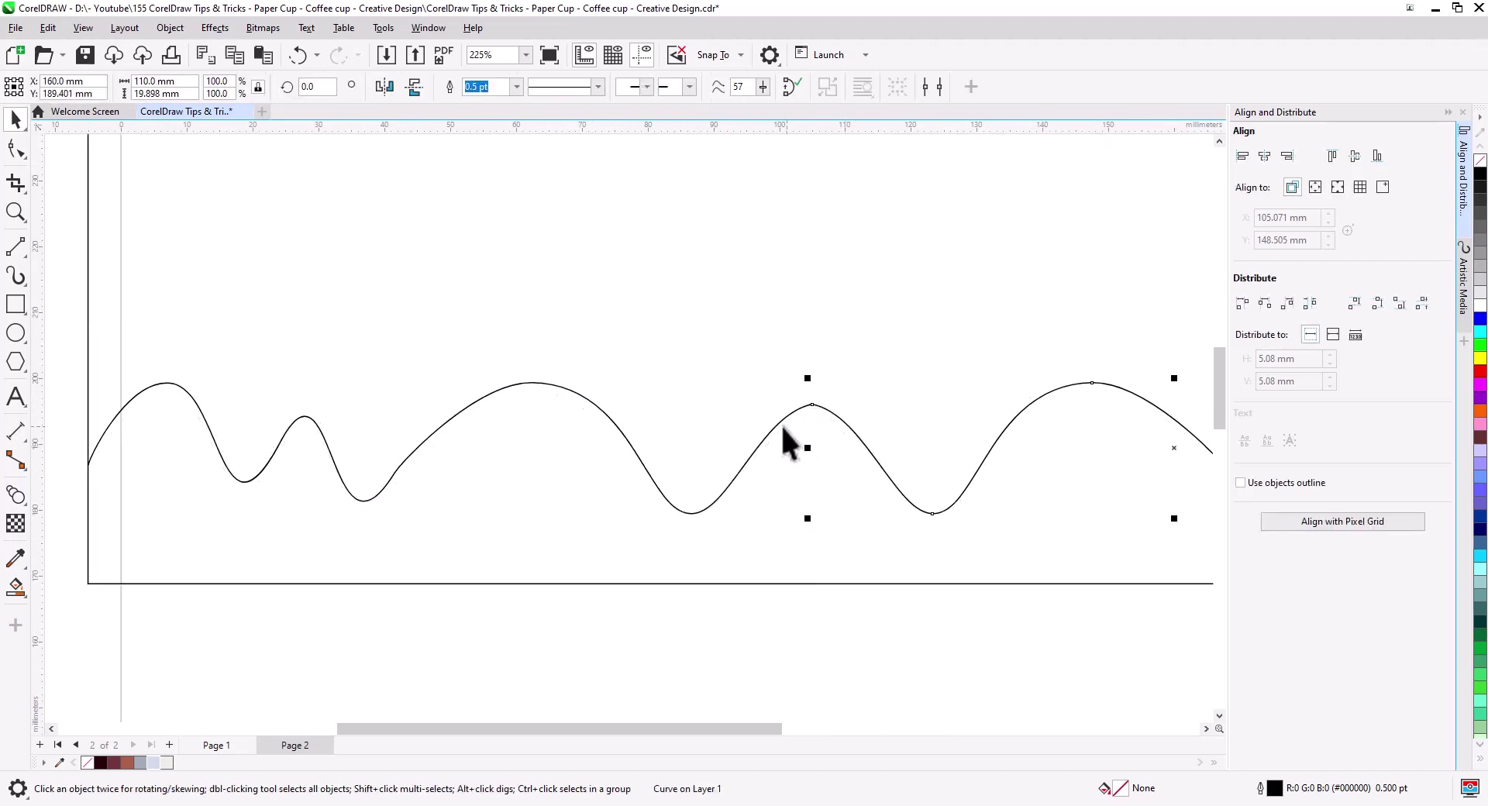
pyautogui.keyDown('shift'); pyautogui.click(773, 426); pyautogui.keyUp('shift')
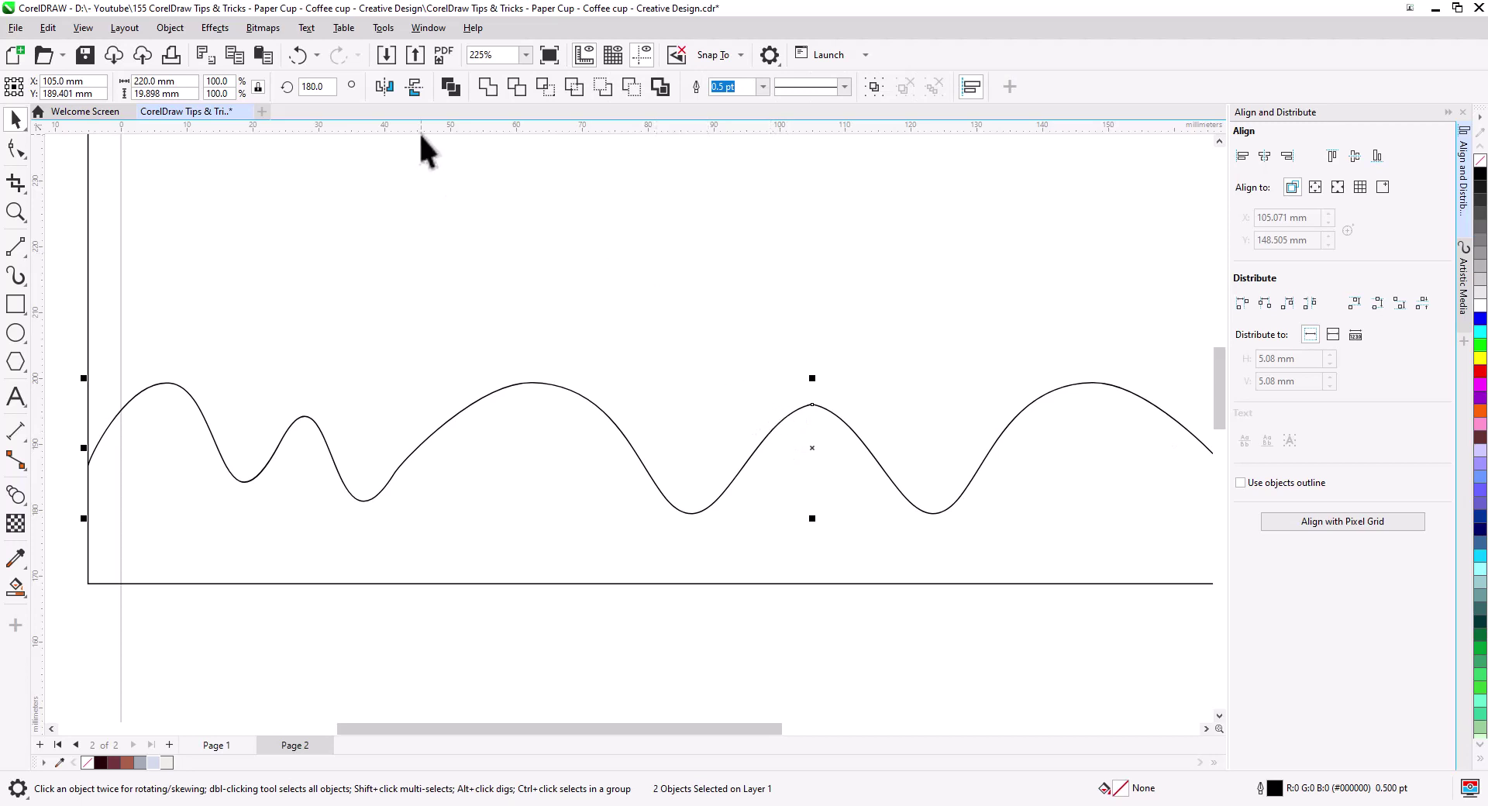
pyautogui.hotkey('ctrl', 'l')
pyautogui.click(16, 149)
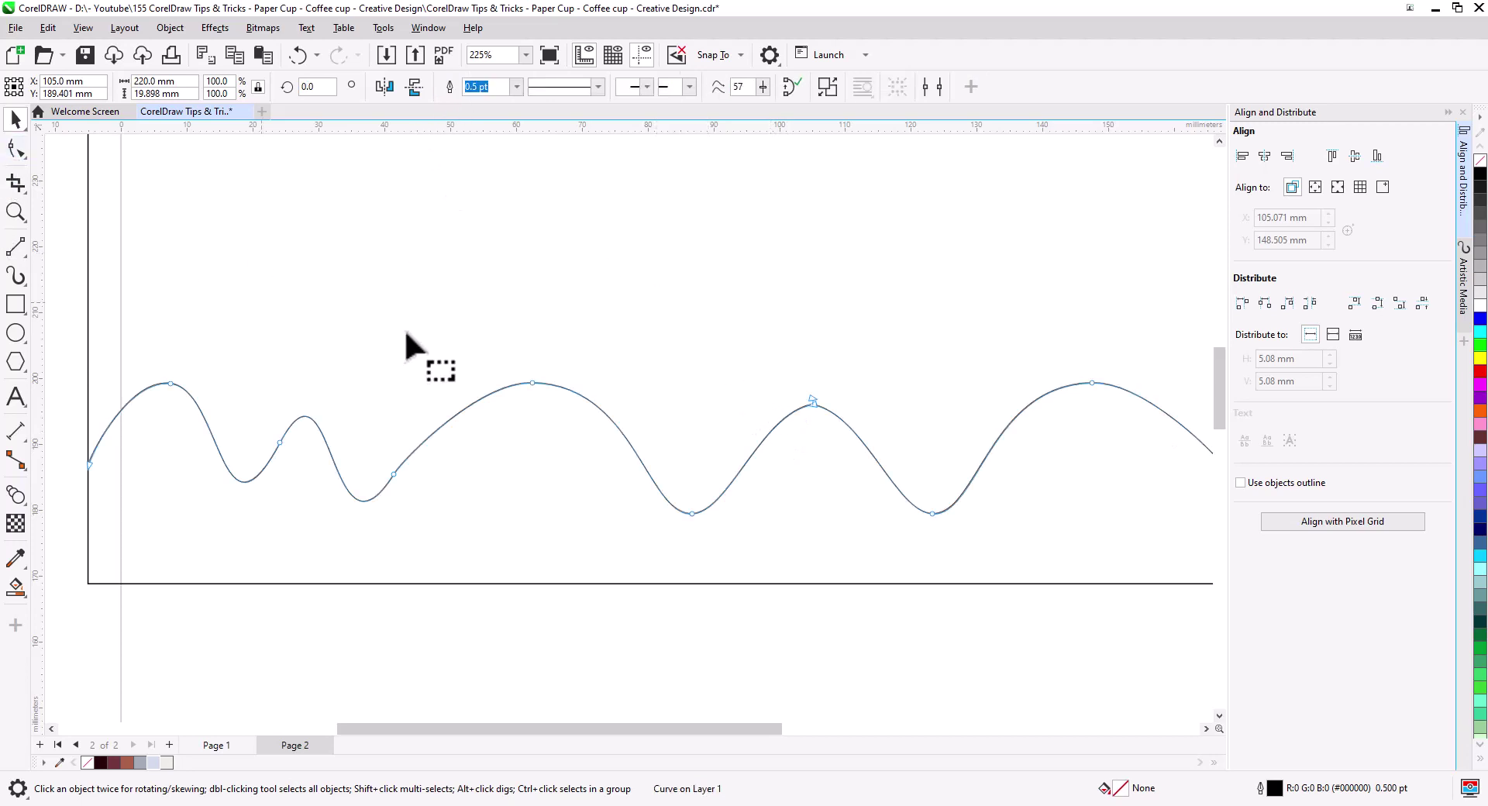
pyautogui.scroll(2, 814, 407)
pyautogui.scroll(1, 820, 423)
pyautogui.click(808, 406)
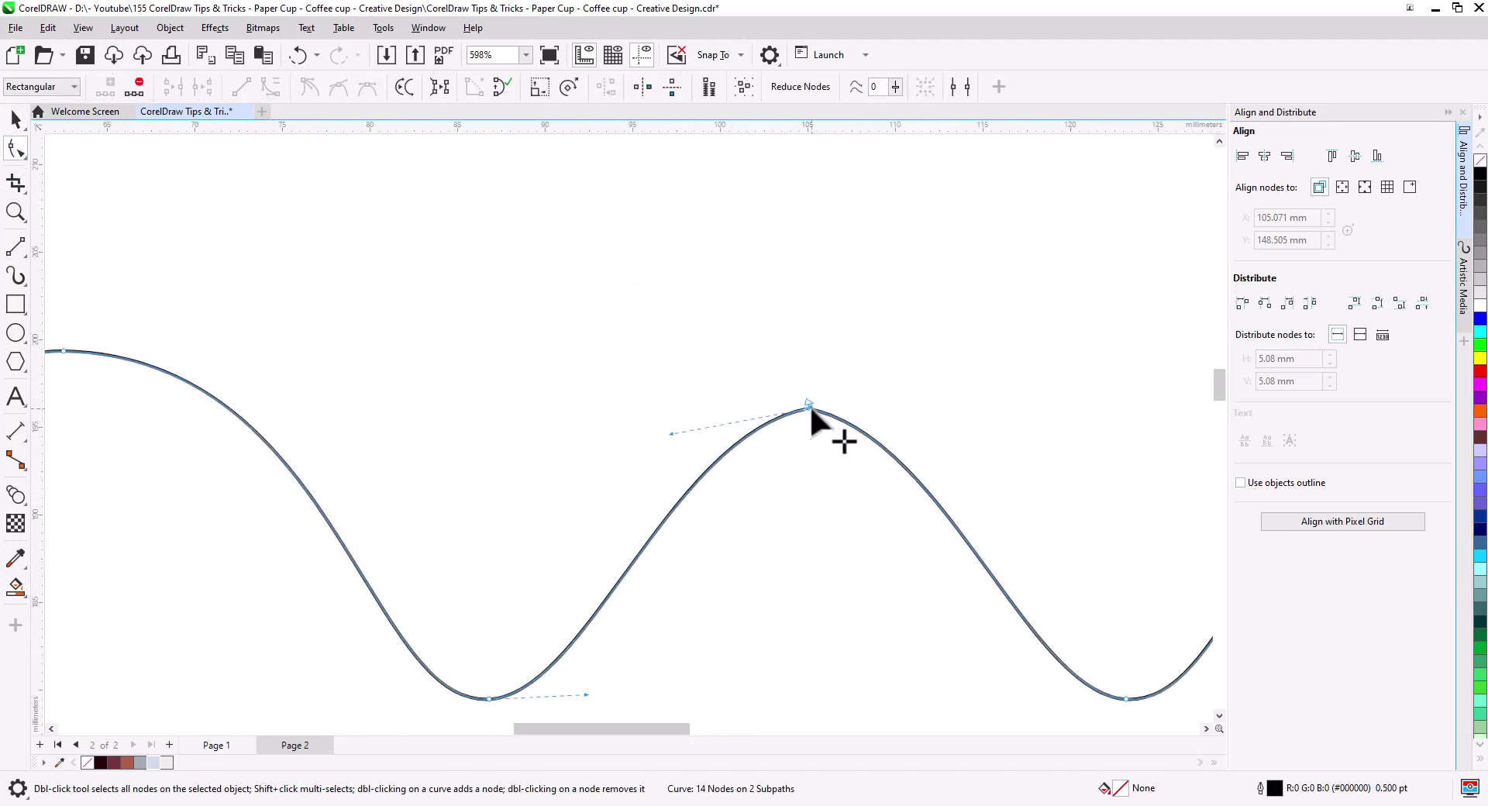
pyautogui.scroll(-3, 756, 438)
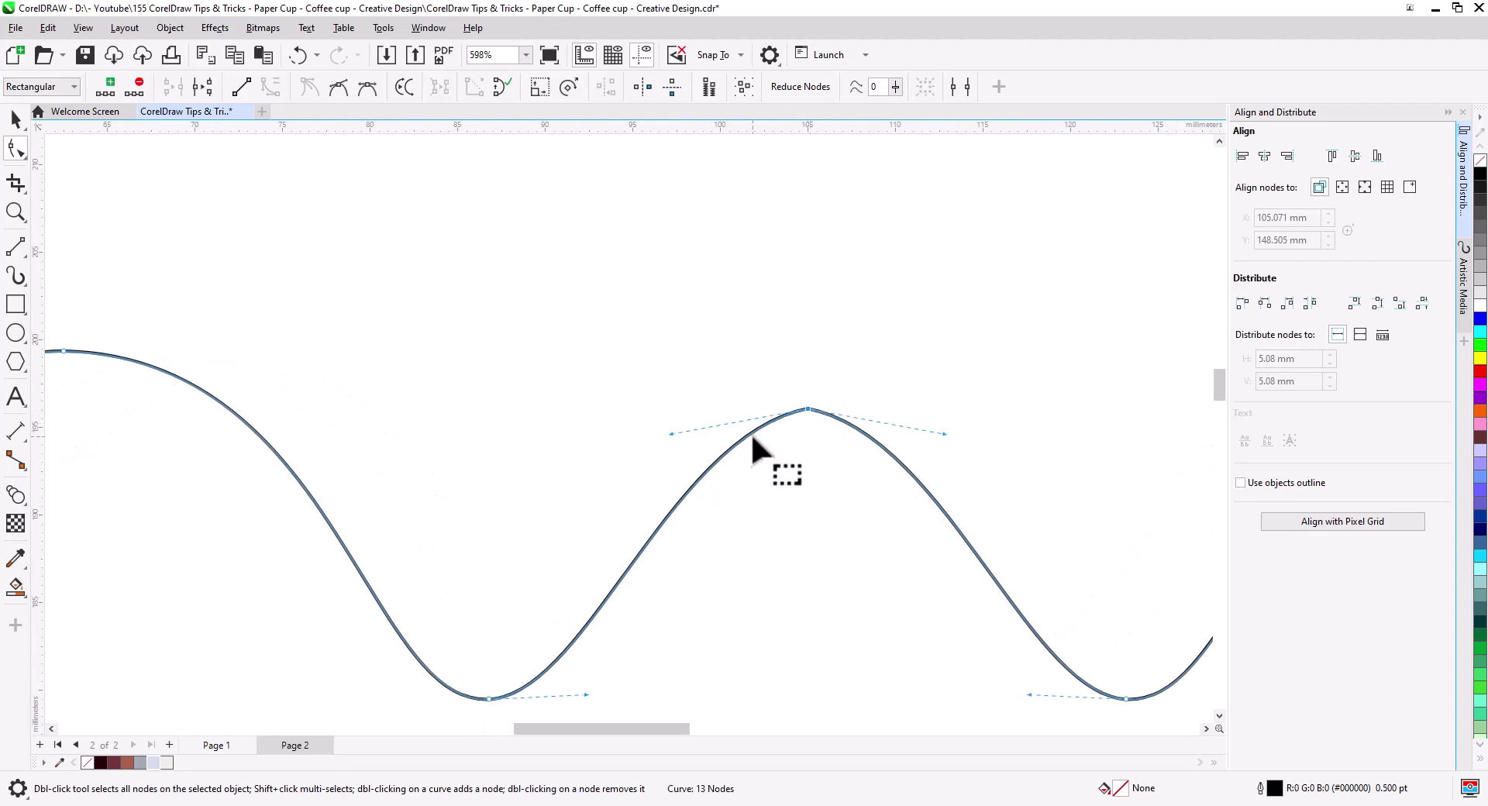
pyautogui.moveTo(770, 498); pyautogui.dragTo(678, 440)
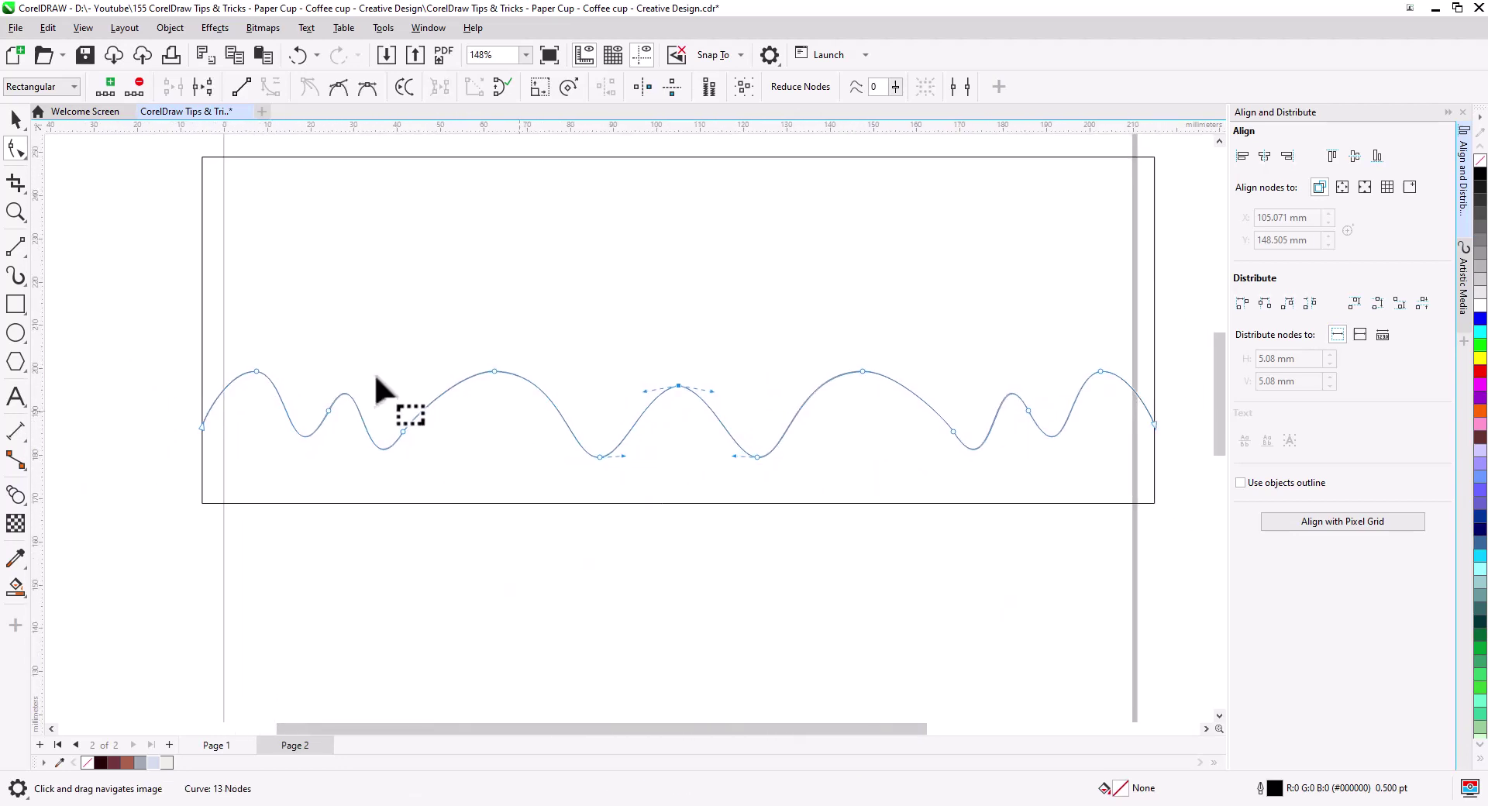
# - Smart Fill the area between the wave curve and the rectangle's bottom edge
pyautogui.click(17, 120)
pyautogui.click(149, 374)
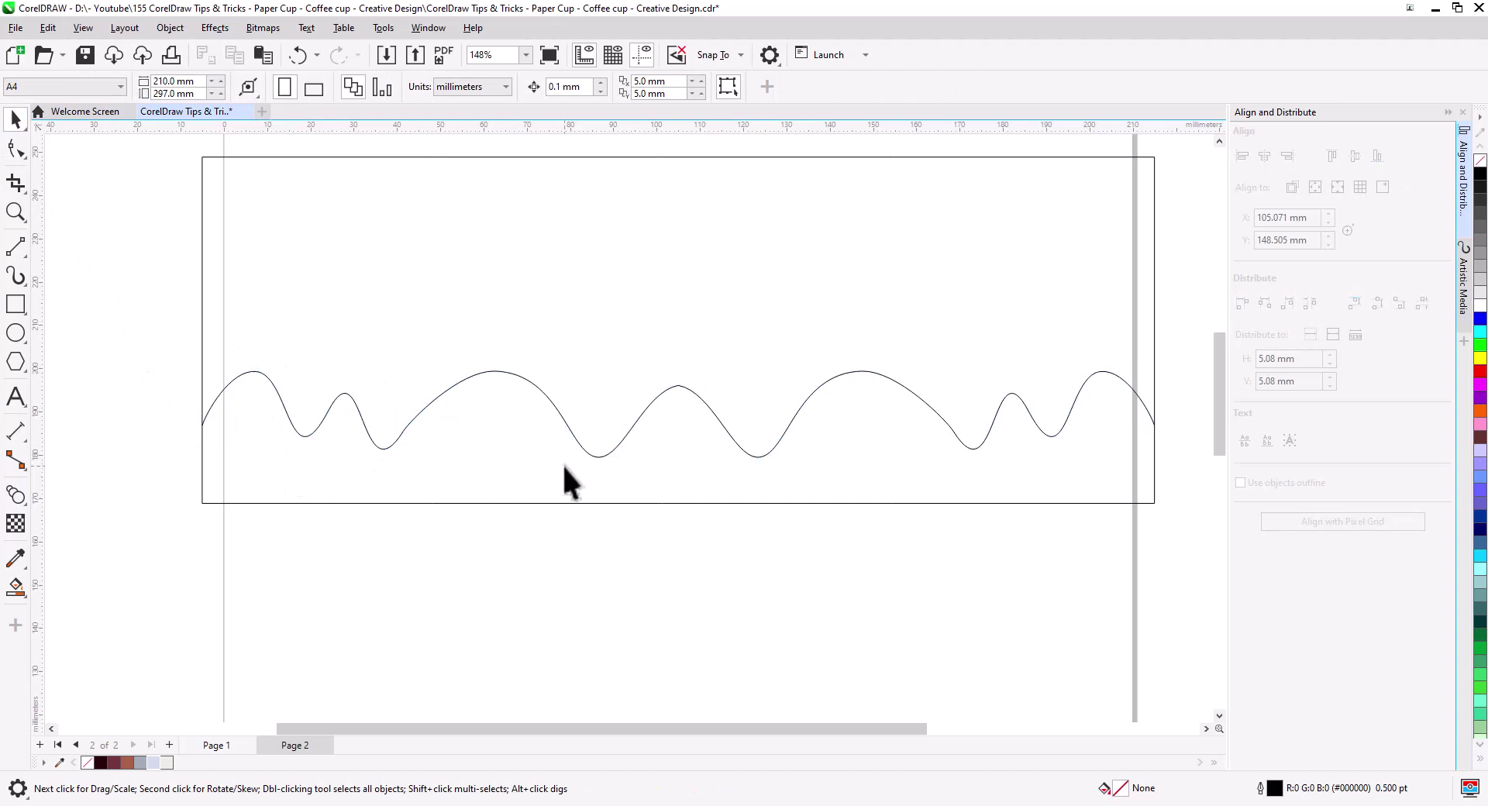
pyautogui.click(16, 589)
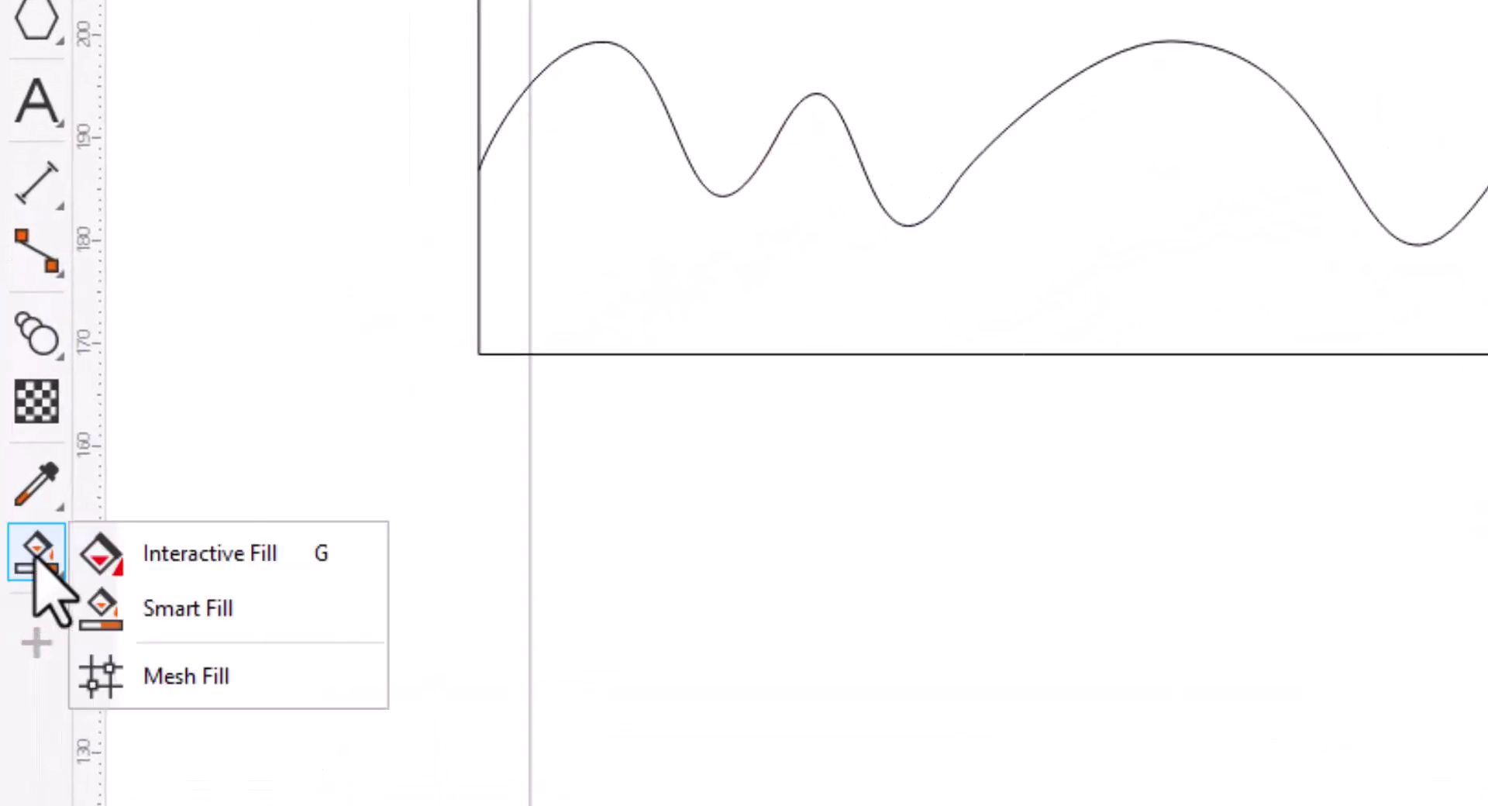
pyautogui.click(266, 612)
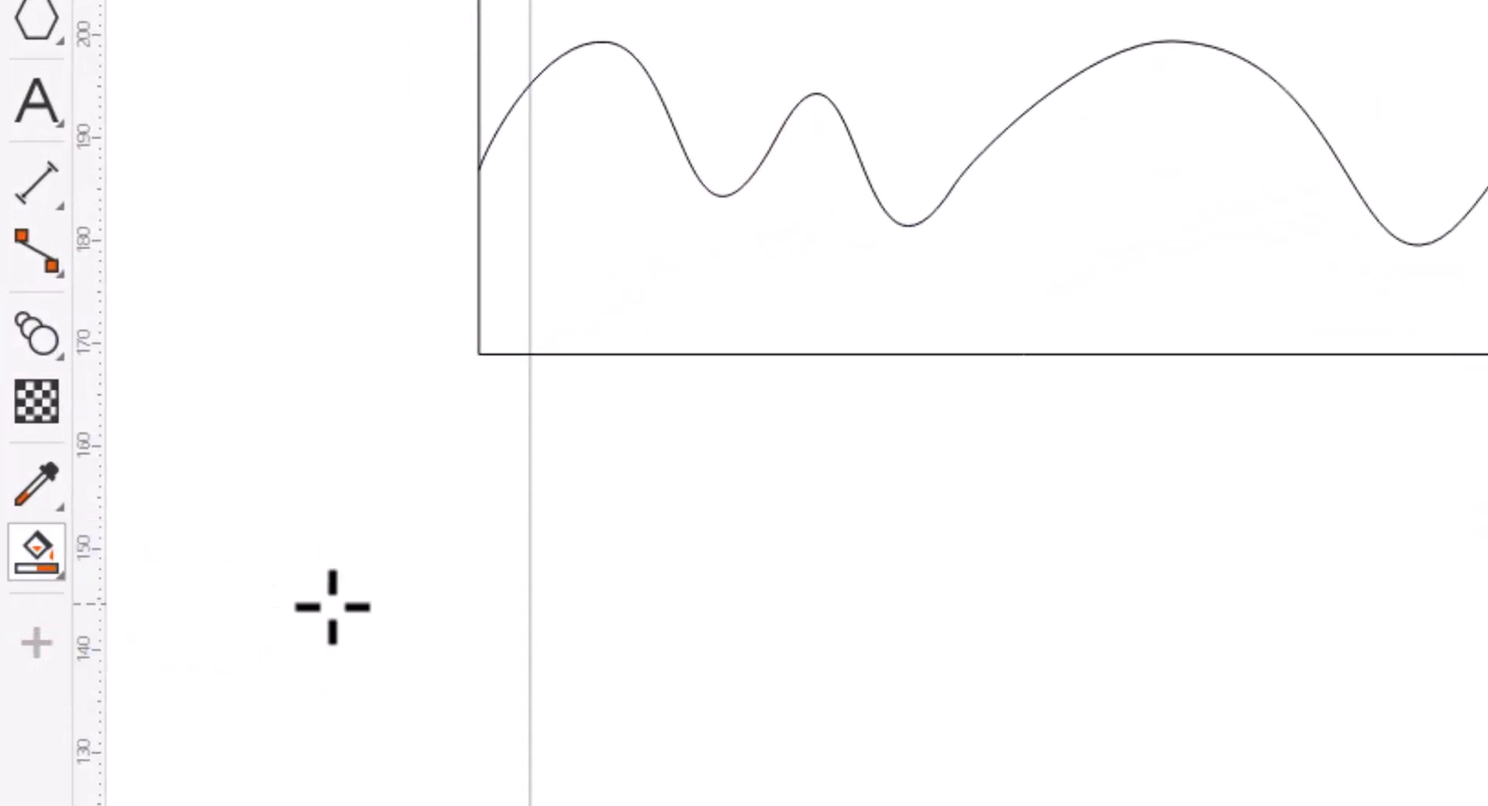
pyautogui.click(1121, 279)
pyautogui.press('space')
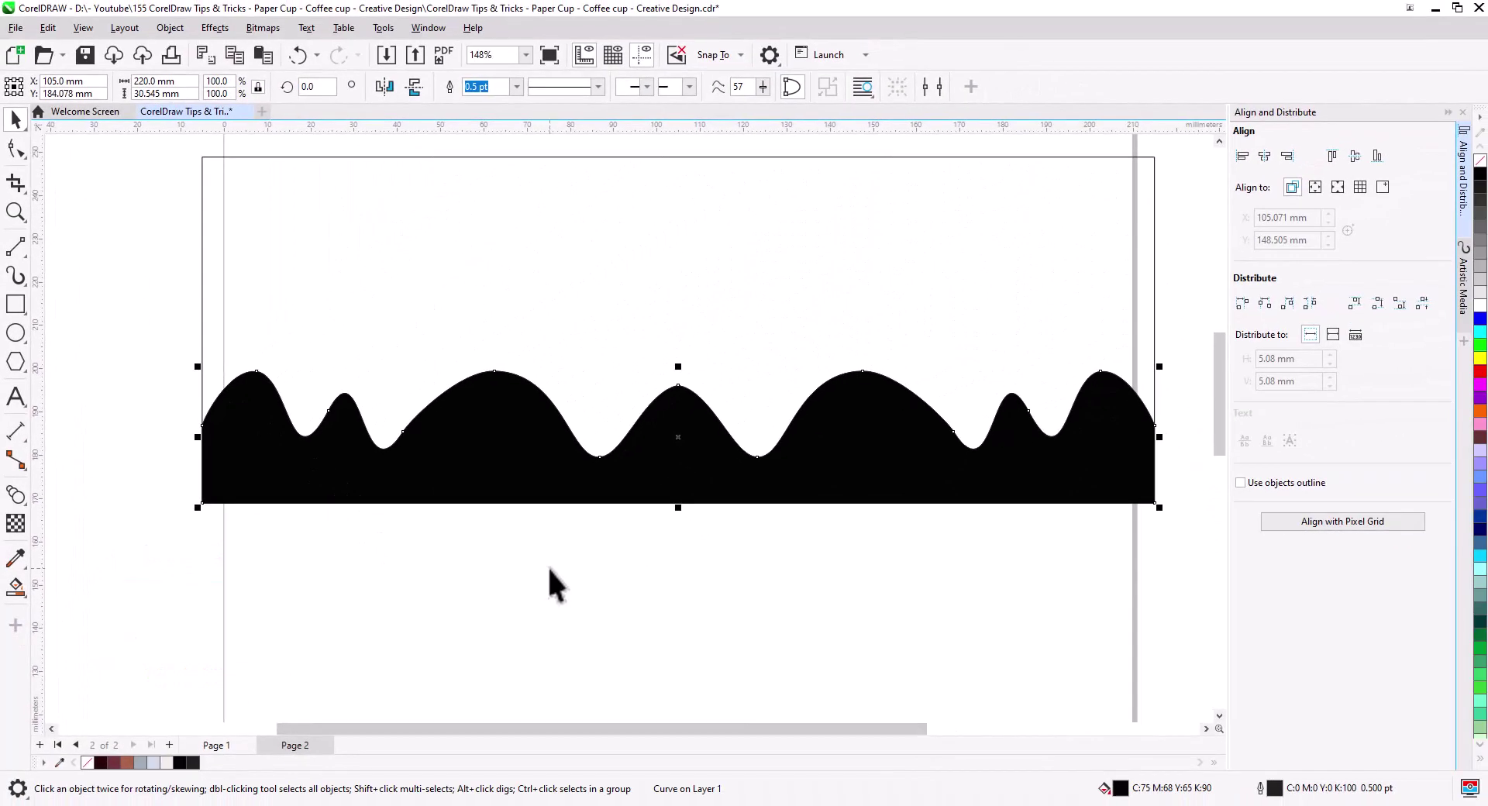
# - Cut the filled wave shape from Page 2 and paste it onto Page 1
pyautogui.hotkey('ctrl', 'x')
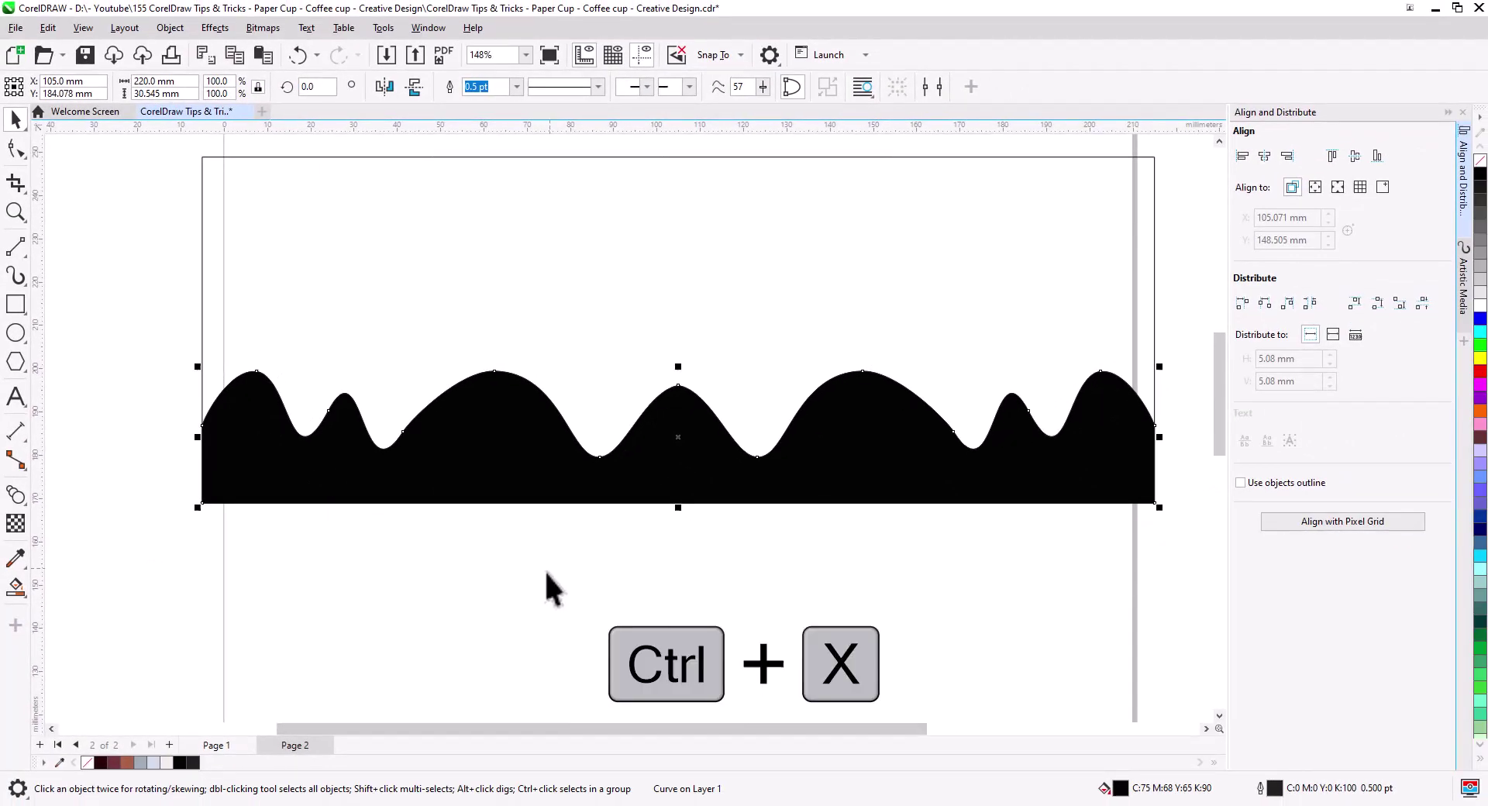
pyautogui.hotkey('ctrl', 'x')
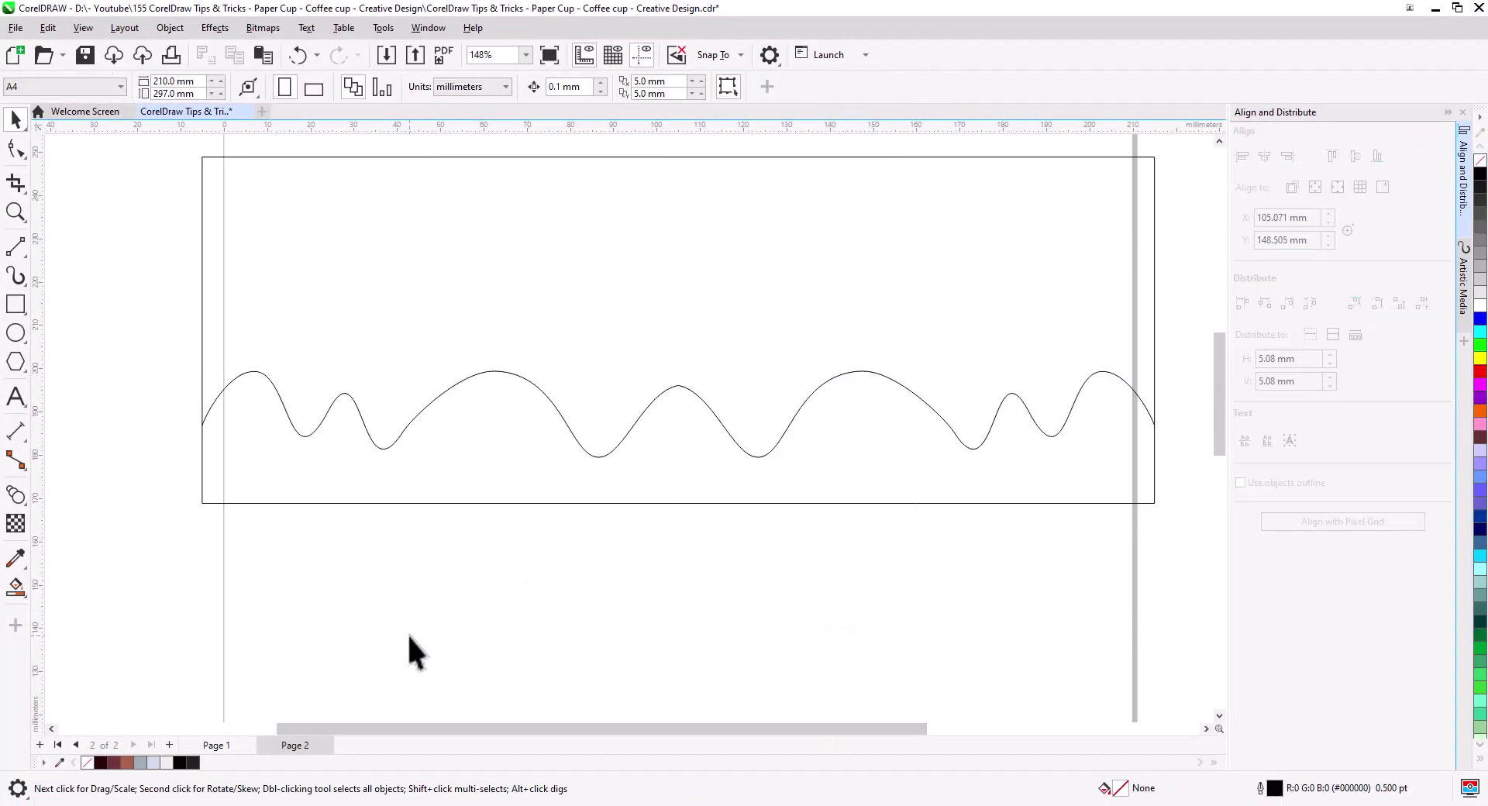
pyautogui.click(219, 745)
pyautogui.hotkey('ctrl', 'v')
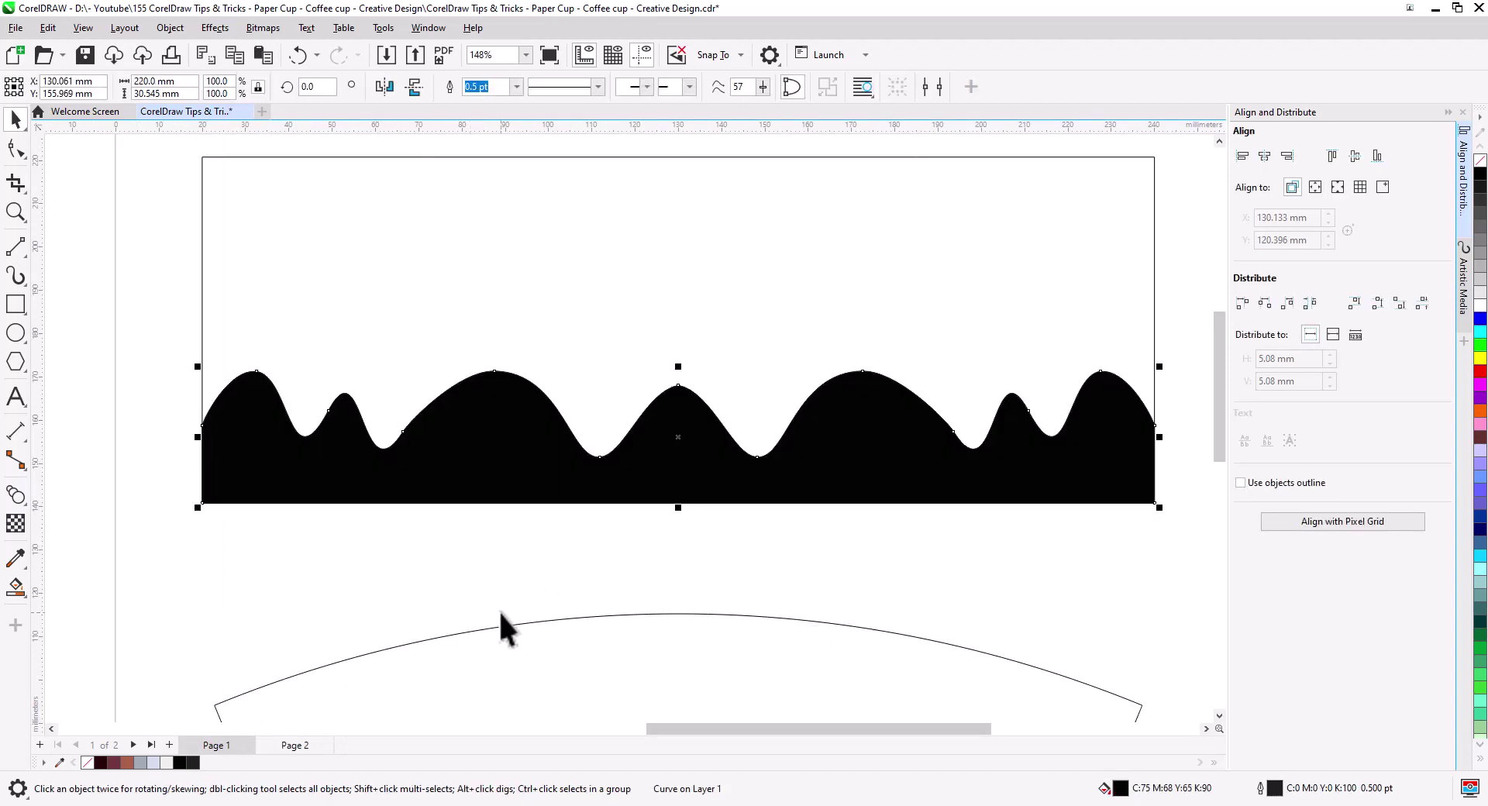
# - Send the pasted wave shape to the back of the page and fill it with the pale lavender document colour
pyautogui.rightClick(634, 476)
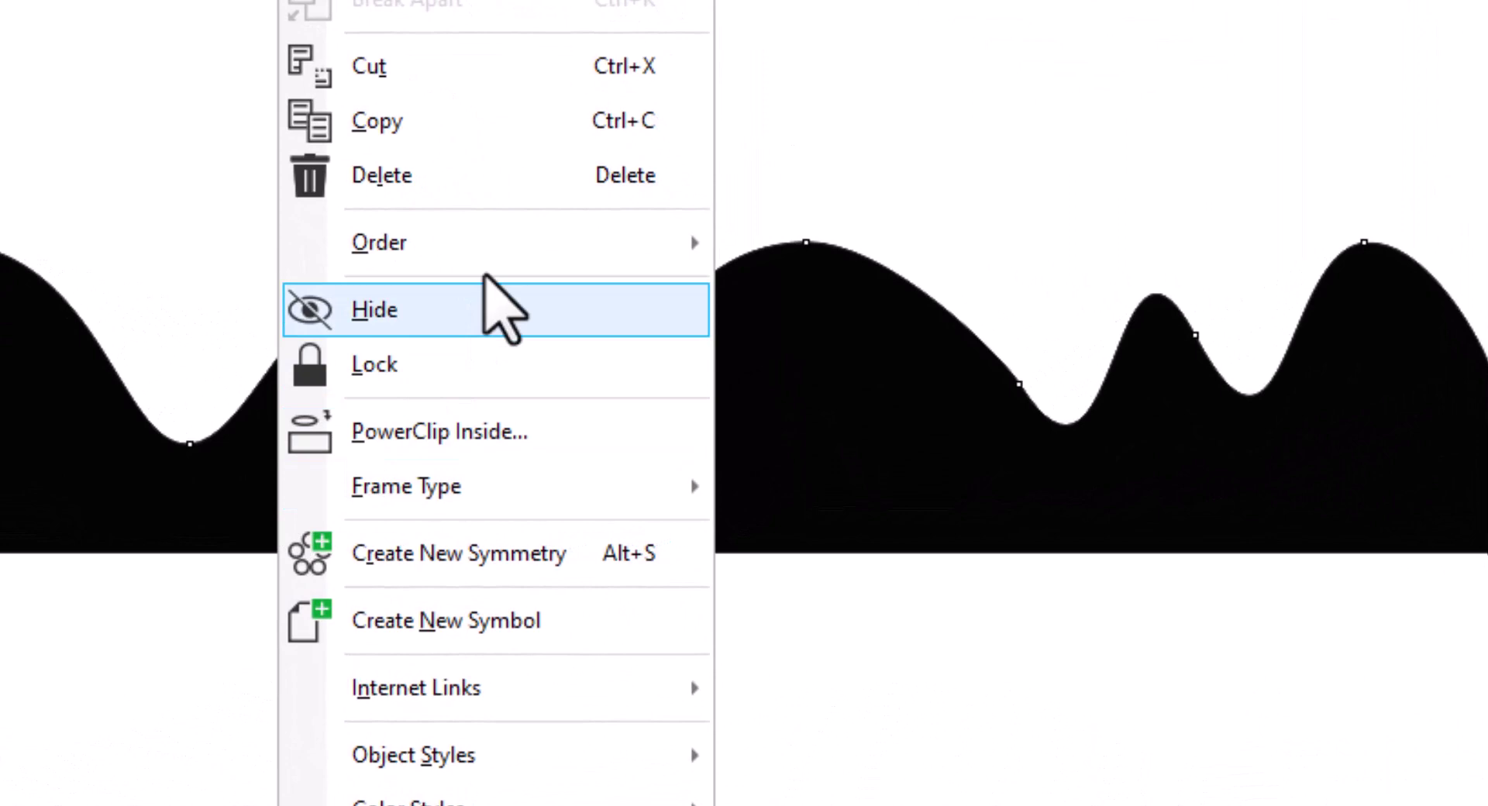
pyautogui.moveTo(534, 266)
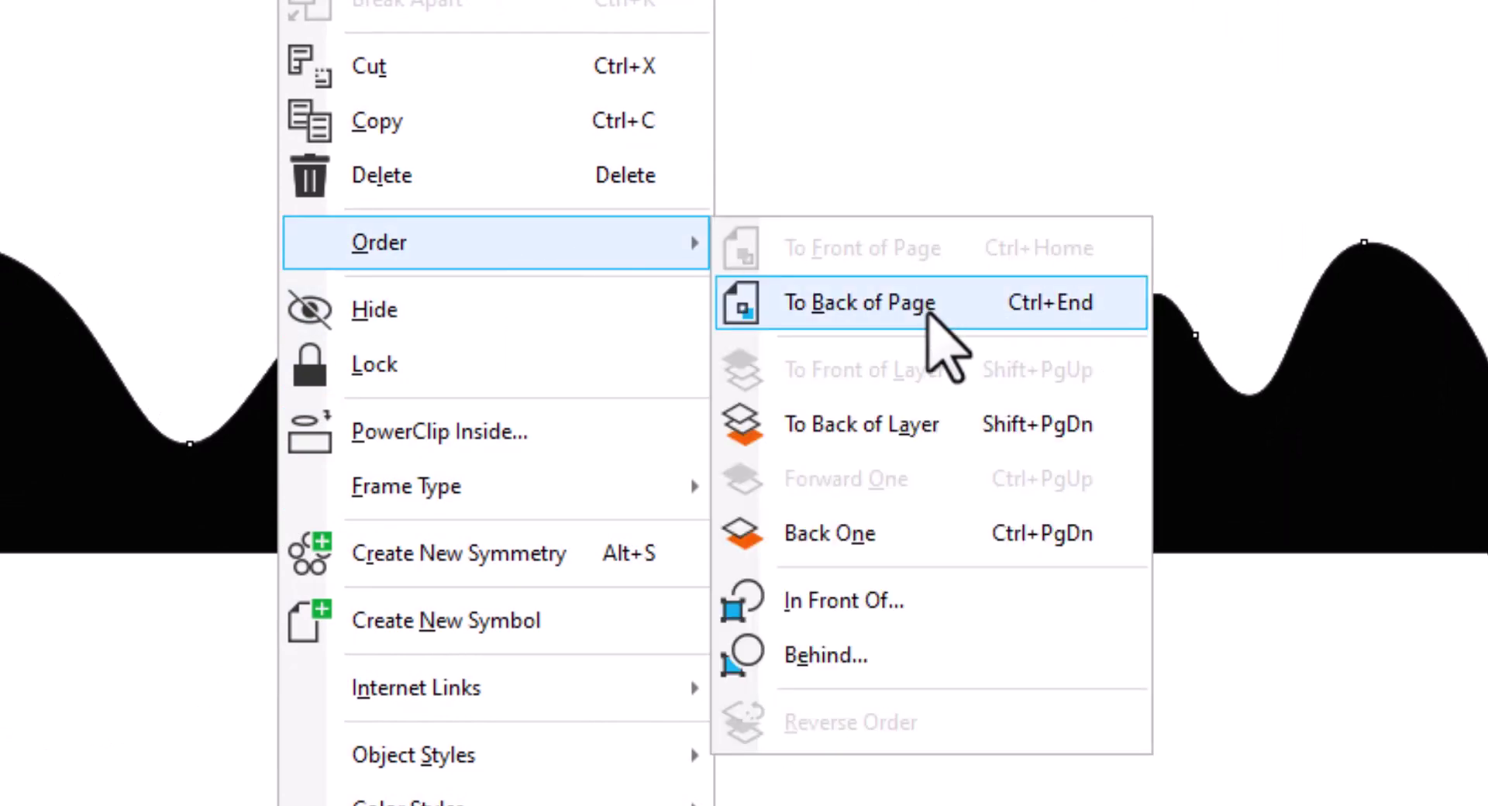
pyautogui.click(958, 314)
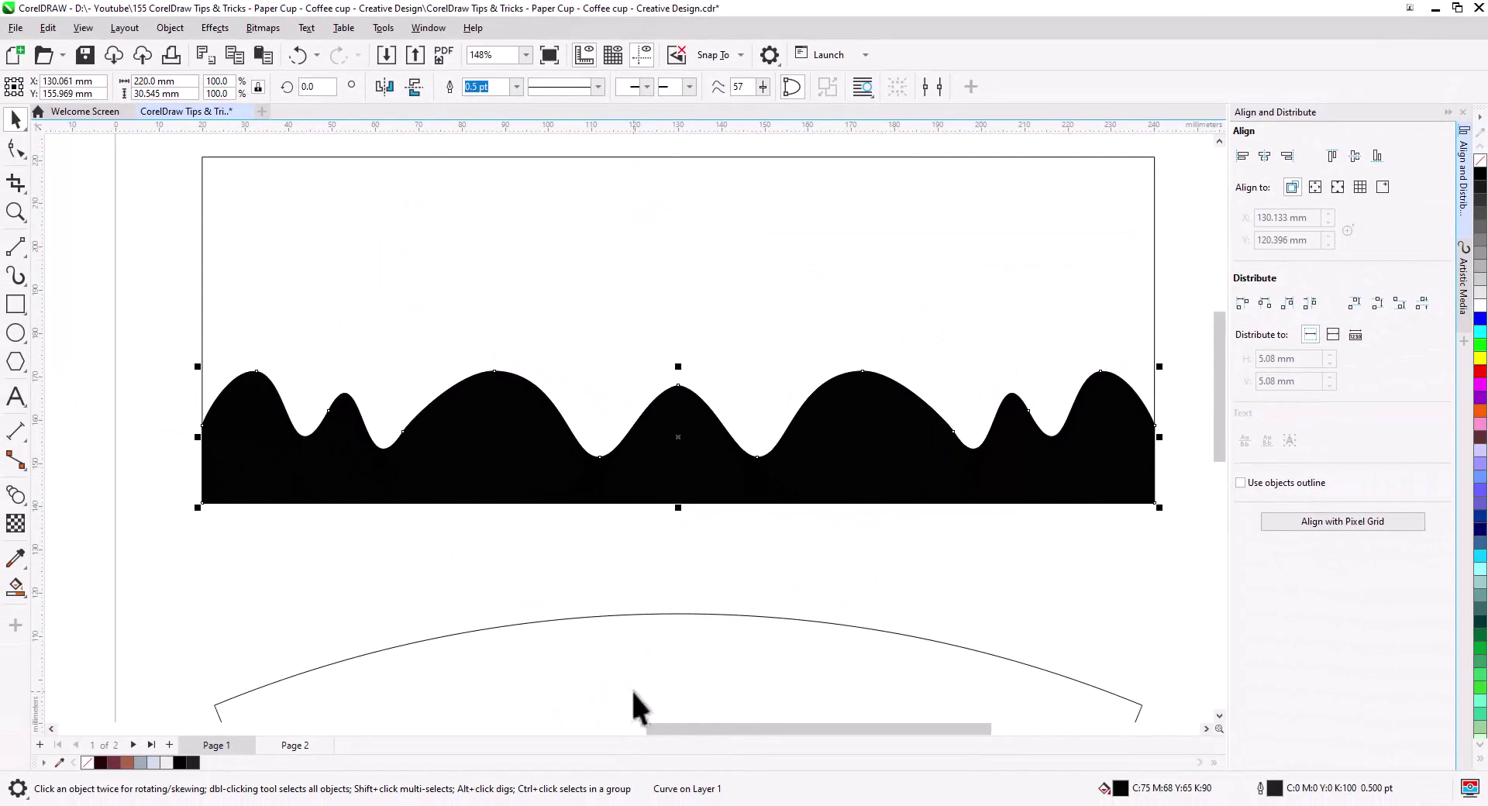
pyautogui.click(152, 763)
pyautogui.click(734, 583)
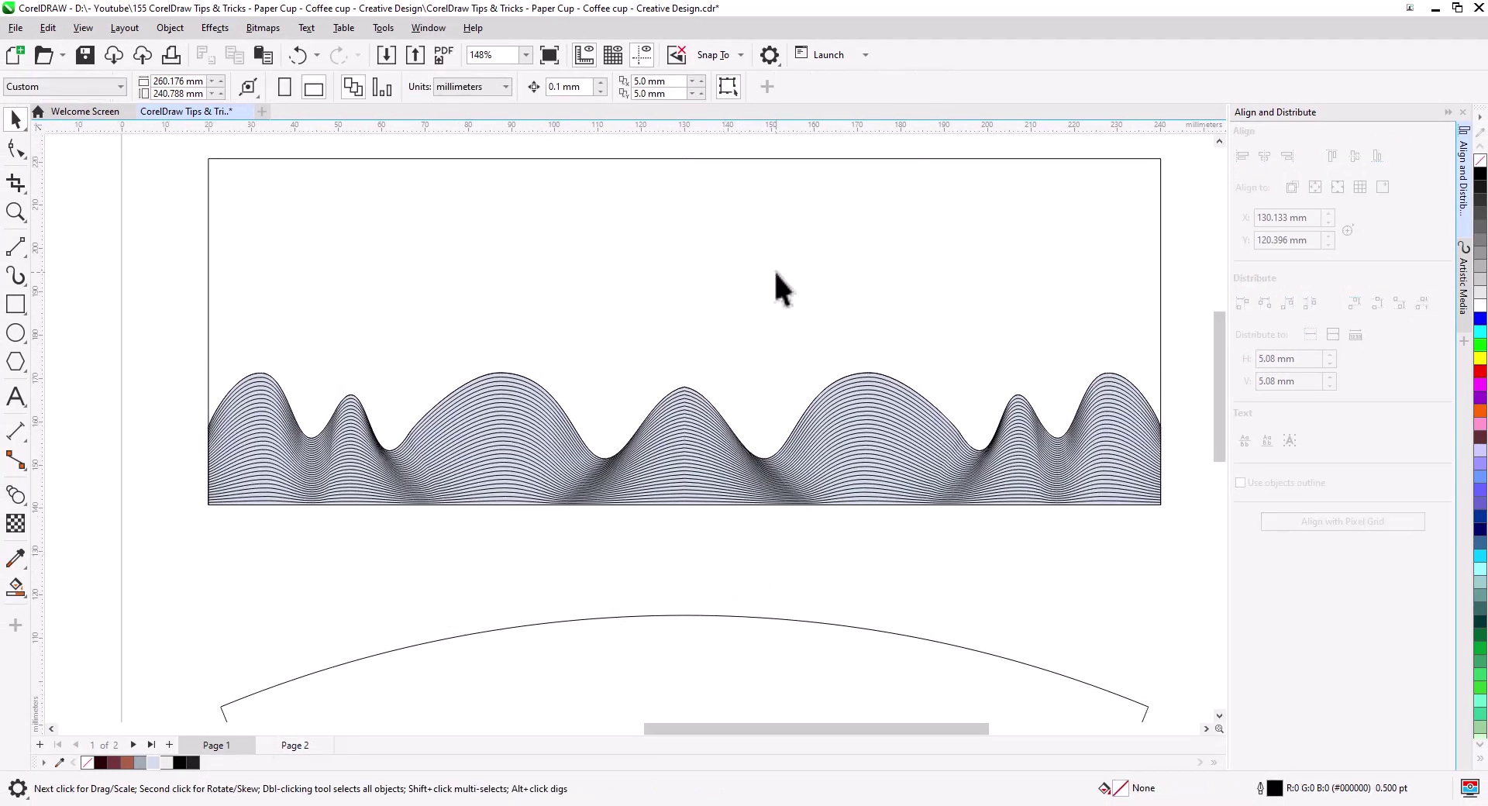
# - Send the large rectangle to the back of the page and fill it with the maroon document colour
pyautogui.click(774, 287)
pyautogui.click(817, 259)
pyautogui.rightClick(817, 259)
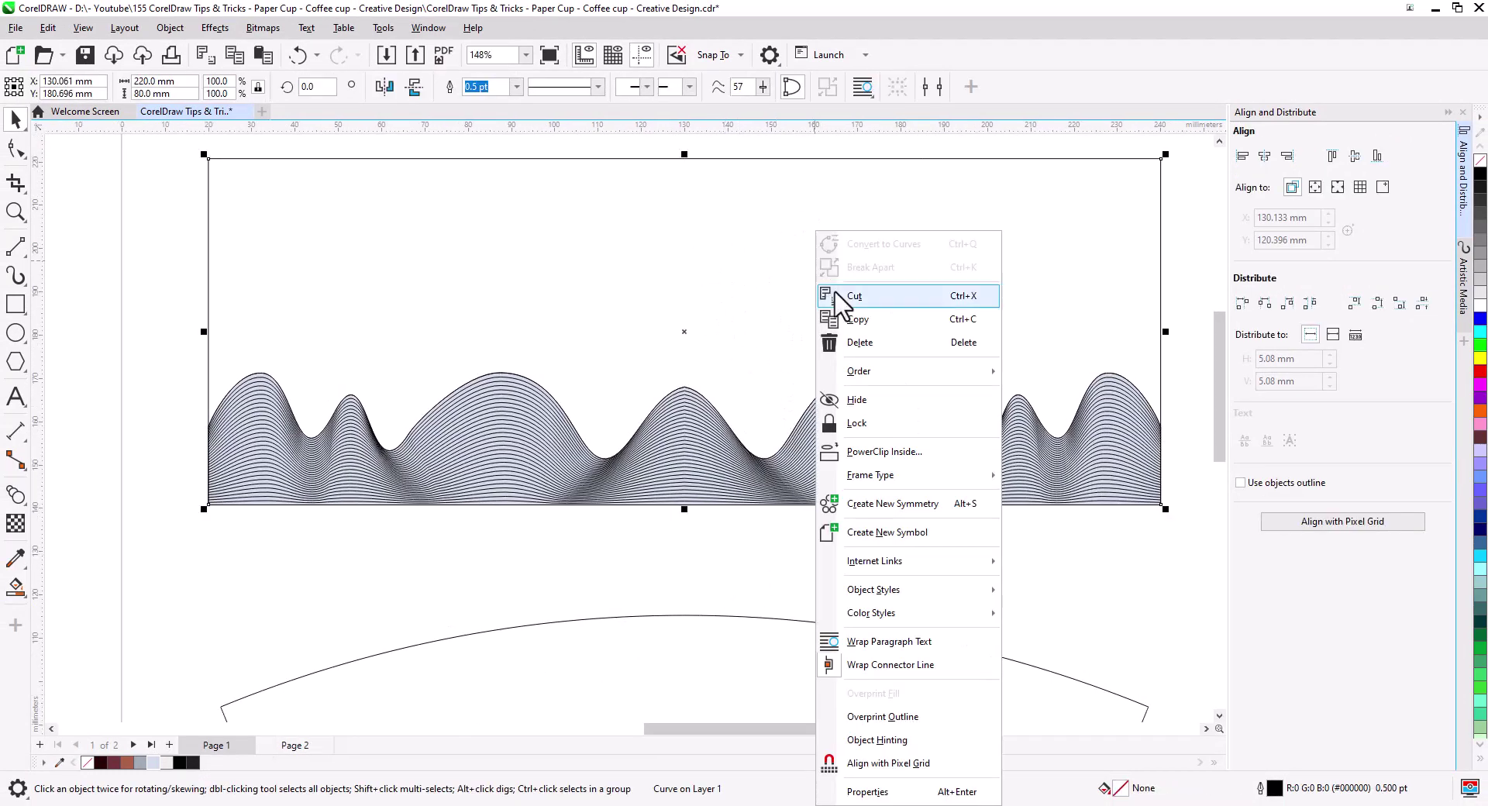
pyautogui.moveTo(933, 374)
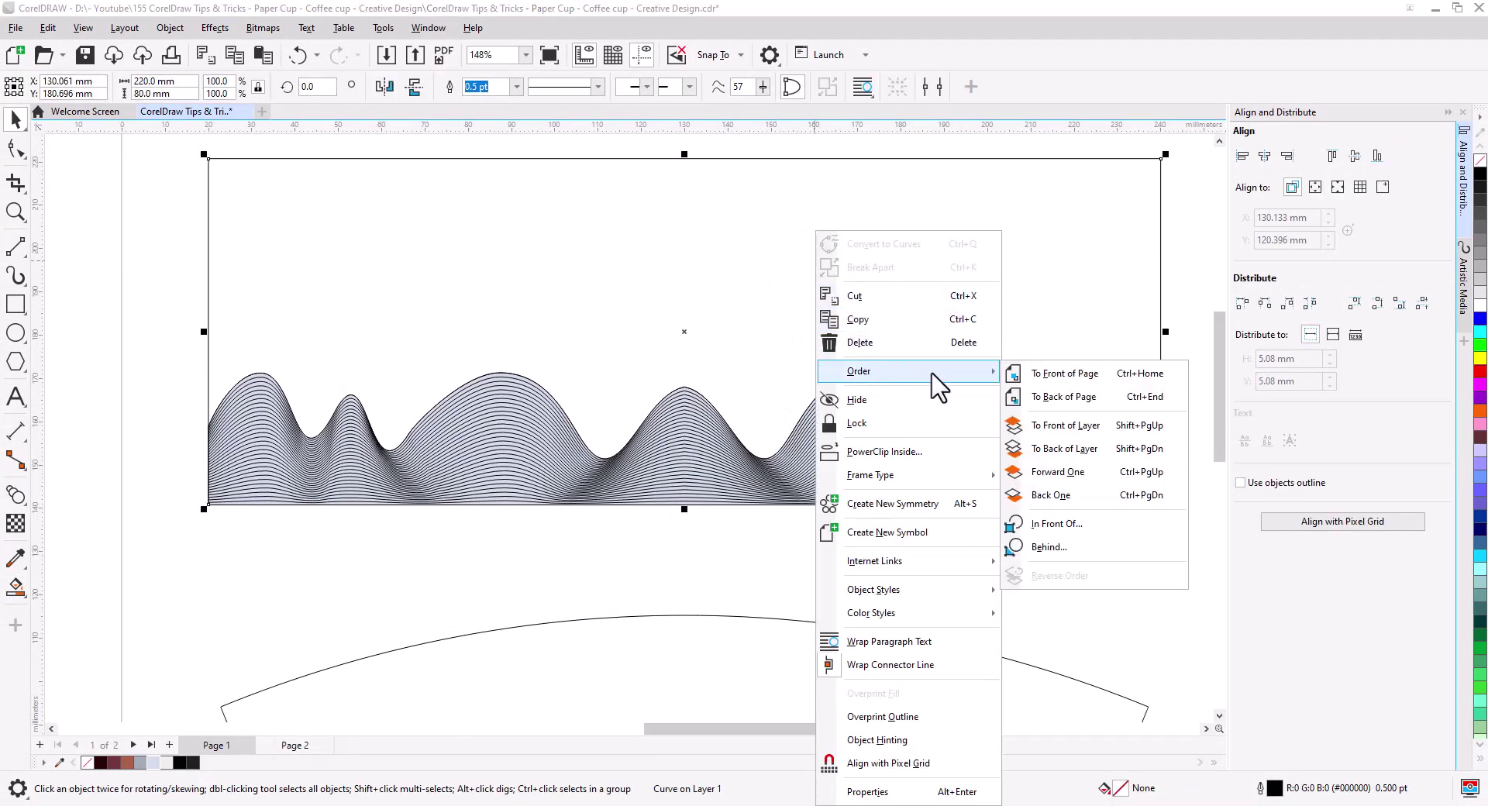
pyautogui.click(1093, 397)
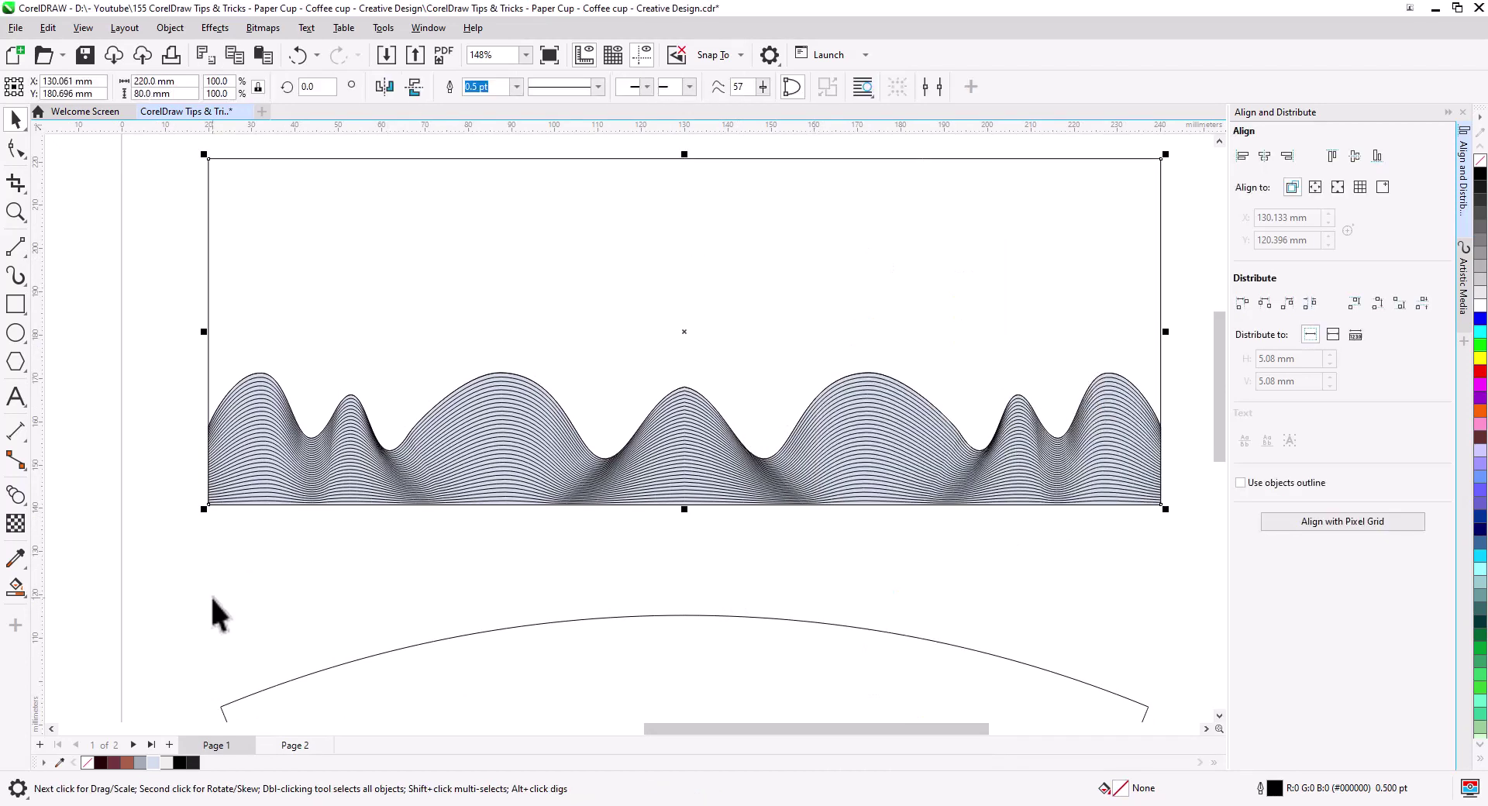
pyautogui.click(101, 763)
pyautogui.click(113, 763)
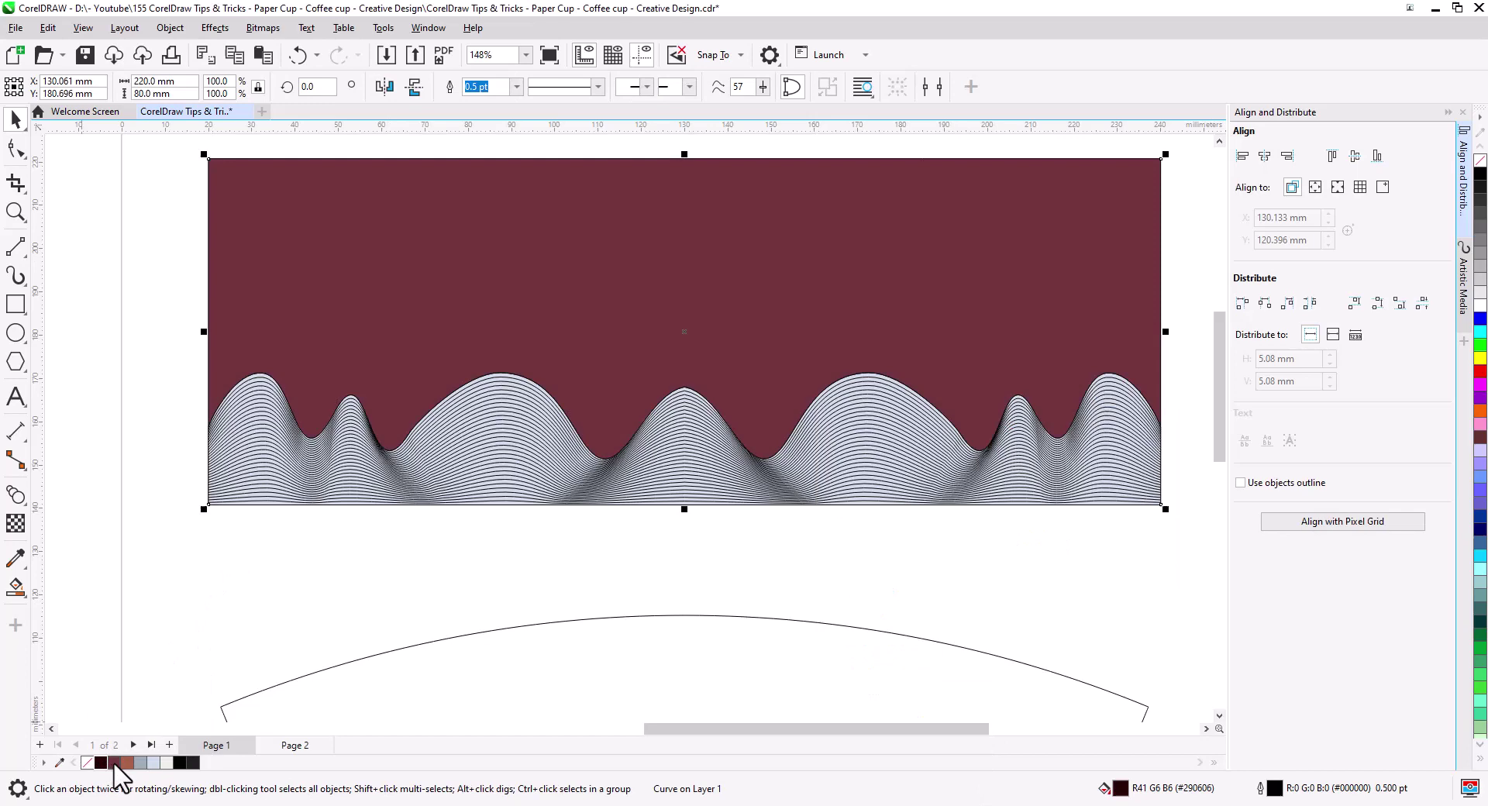
pyautogui.click(679, 515)
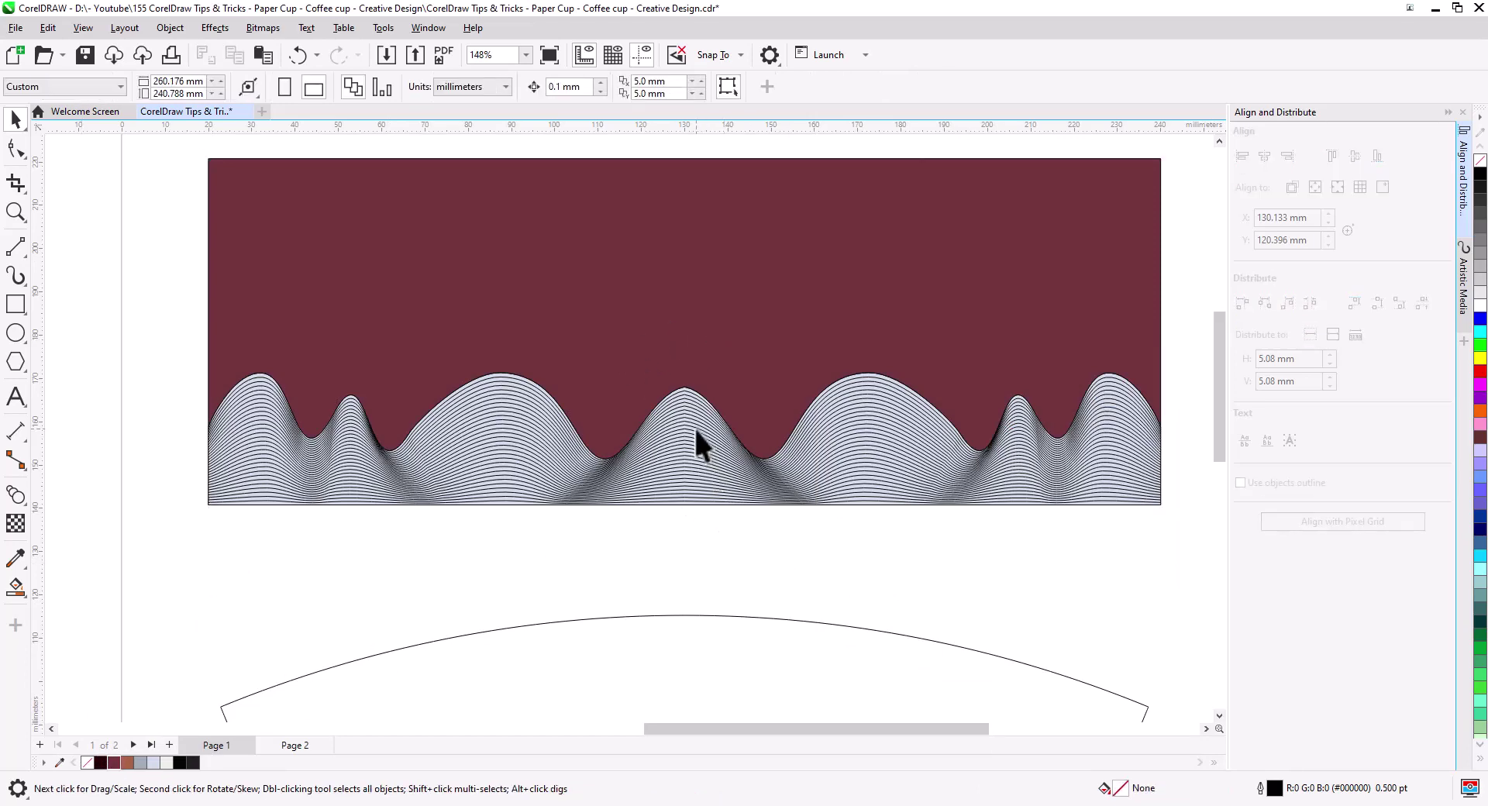
# - Set the outlines of both line-wave groups to the maroon document colour (R115 G55 B62)
pyautogui.scroll(2, 695, 426)
pyautogui.click(695, 453)
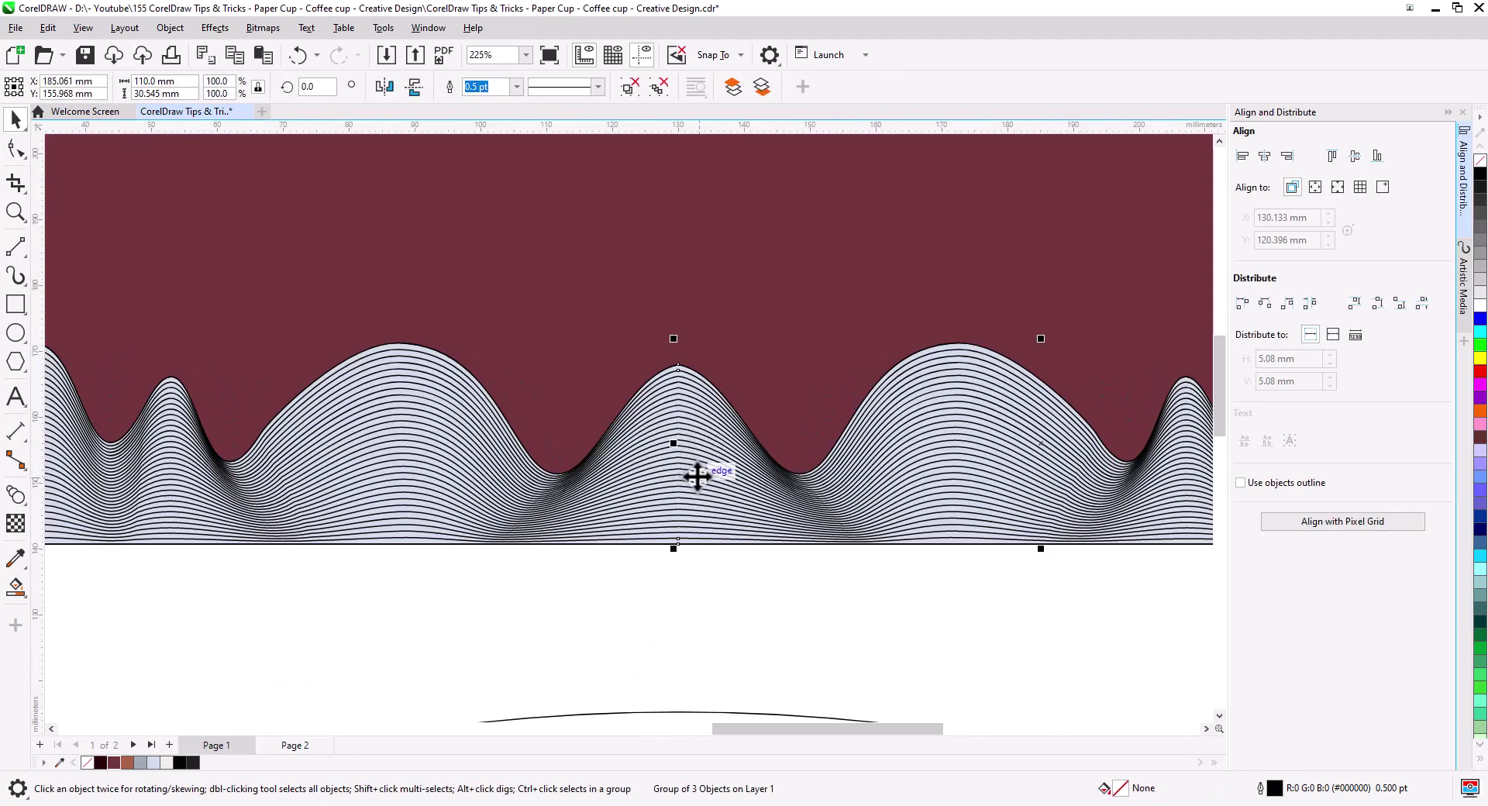
pyautogui.rightClick(113, 763)
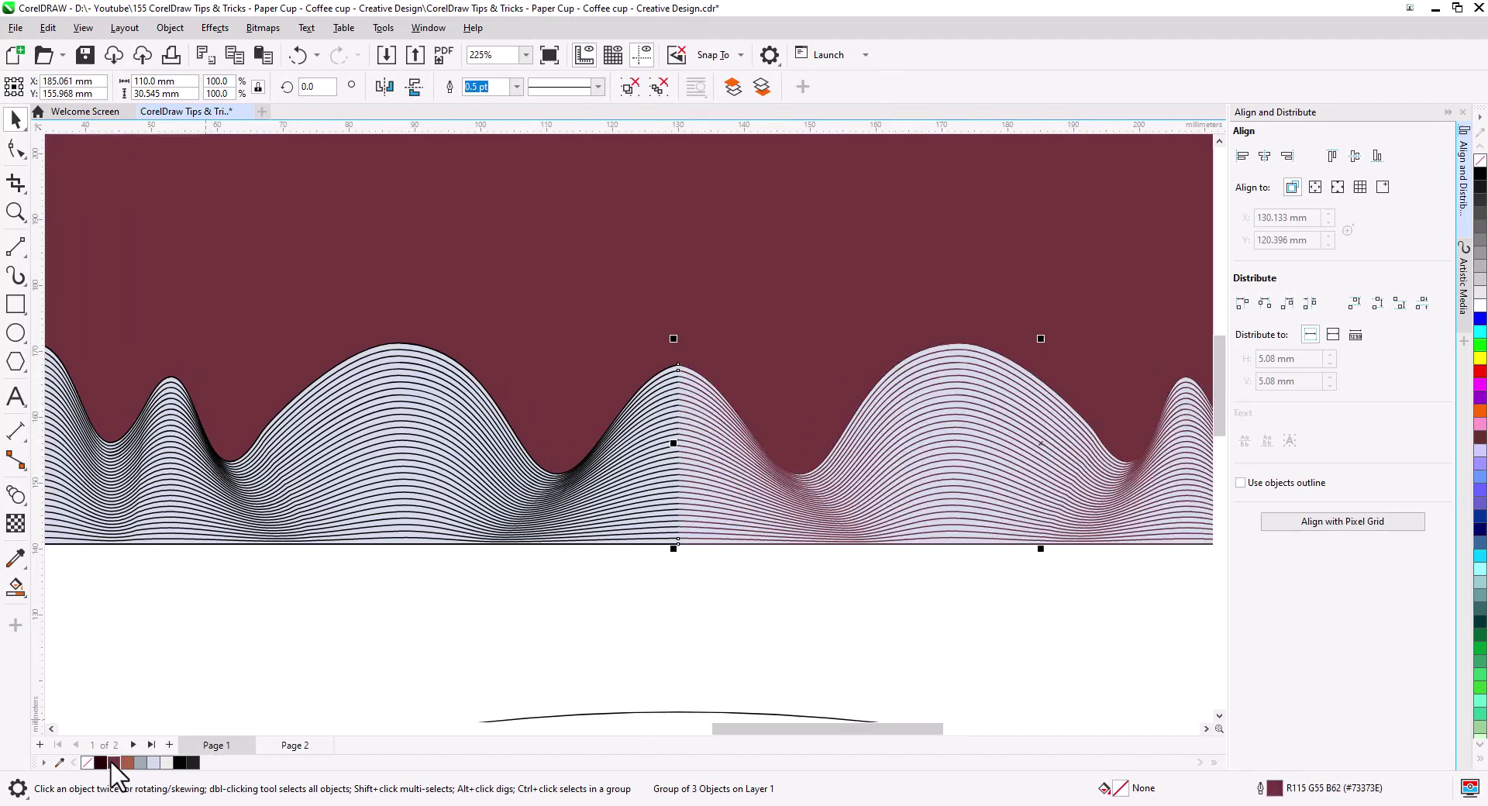
pyautogui.click(591, 507)
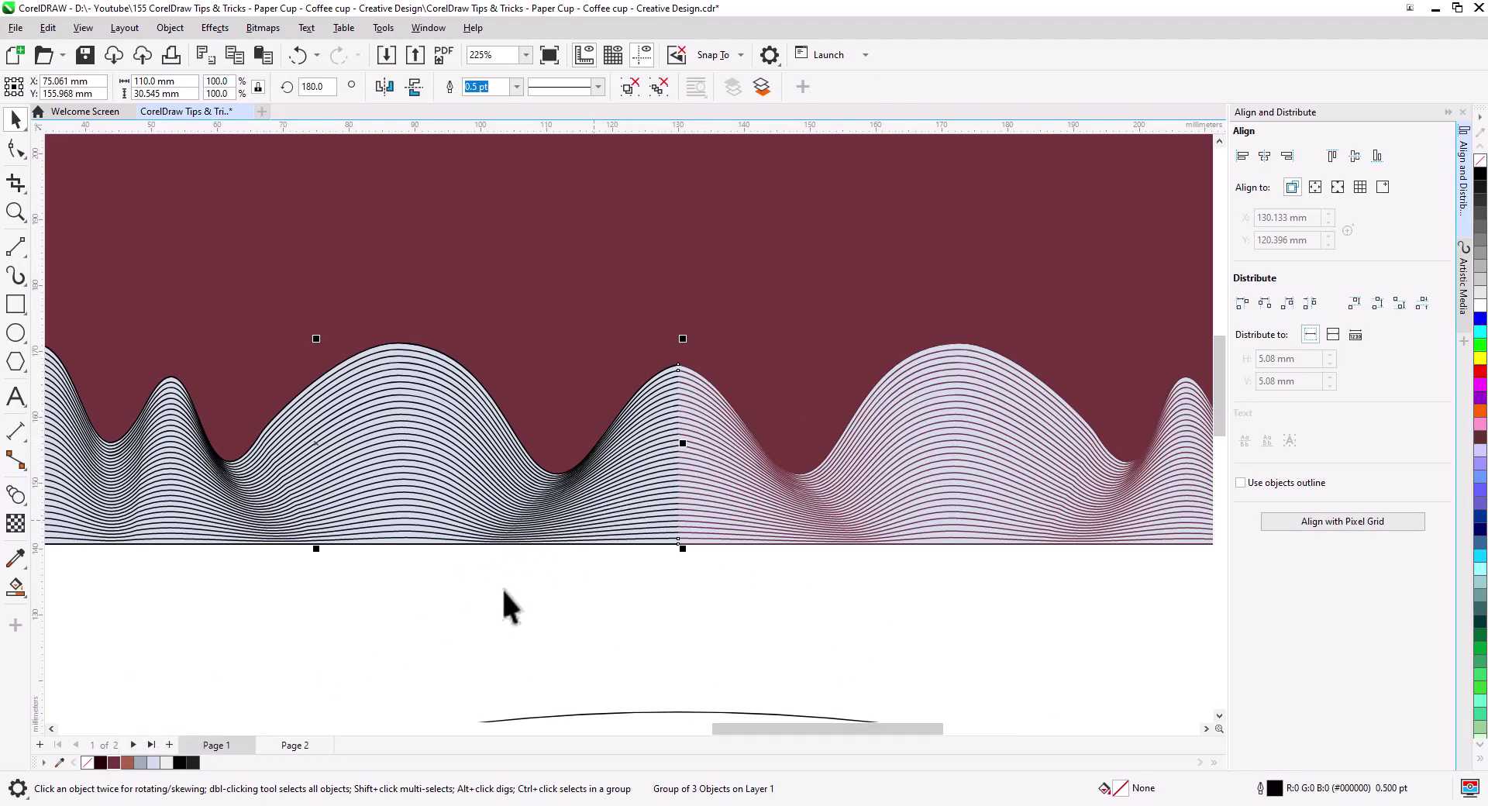
pyautogui.rightClick(114, 763)
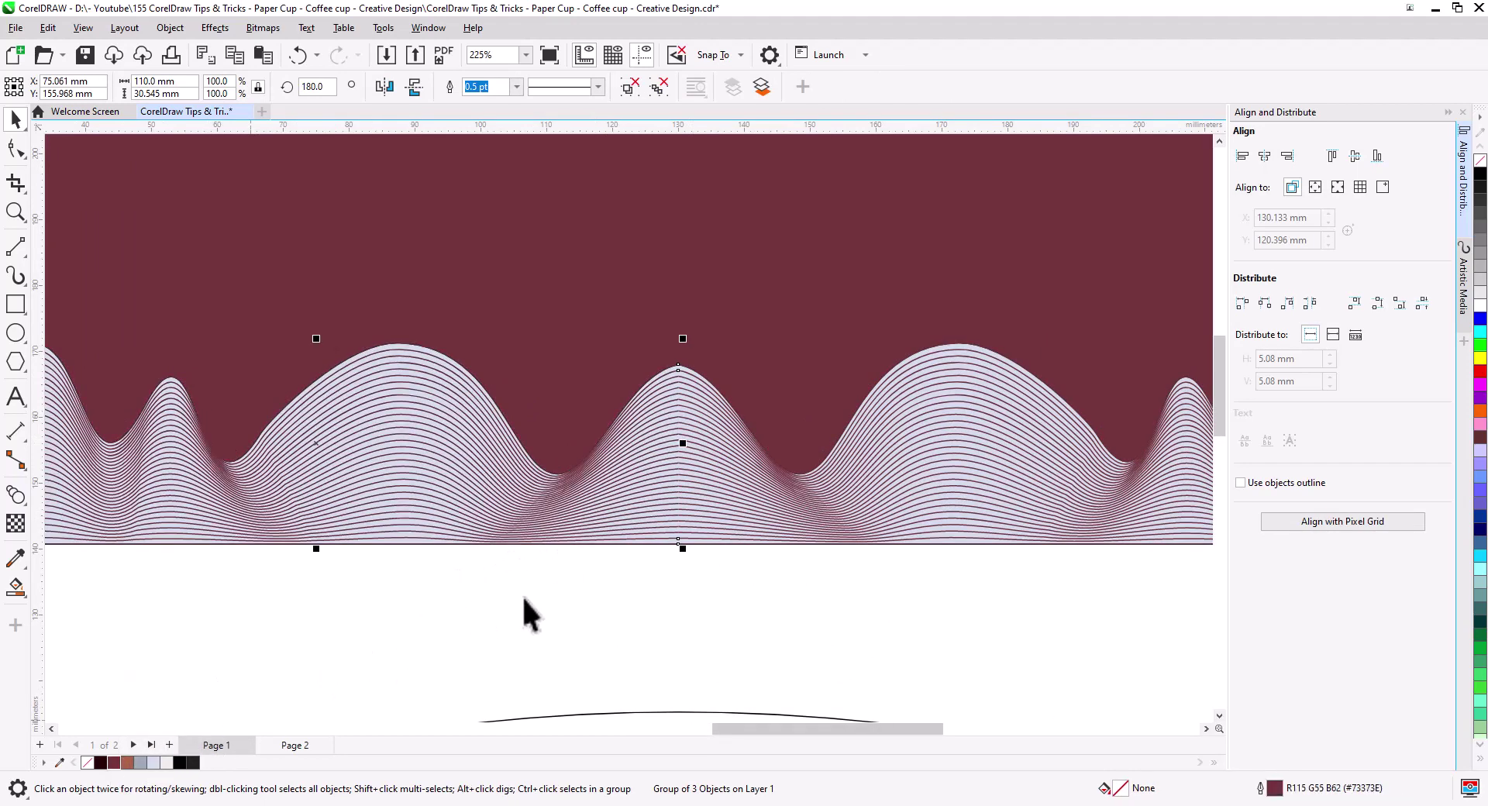
pyautogui.click(661, 612)
# - Fill the large background rectangle with the dark brown document colour #290606
pyautogui.scroll(-1, 709, 534)
pyautogui.scroll(-3, 711, 535)
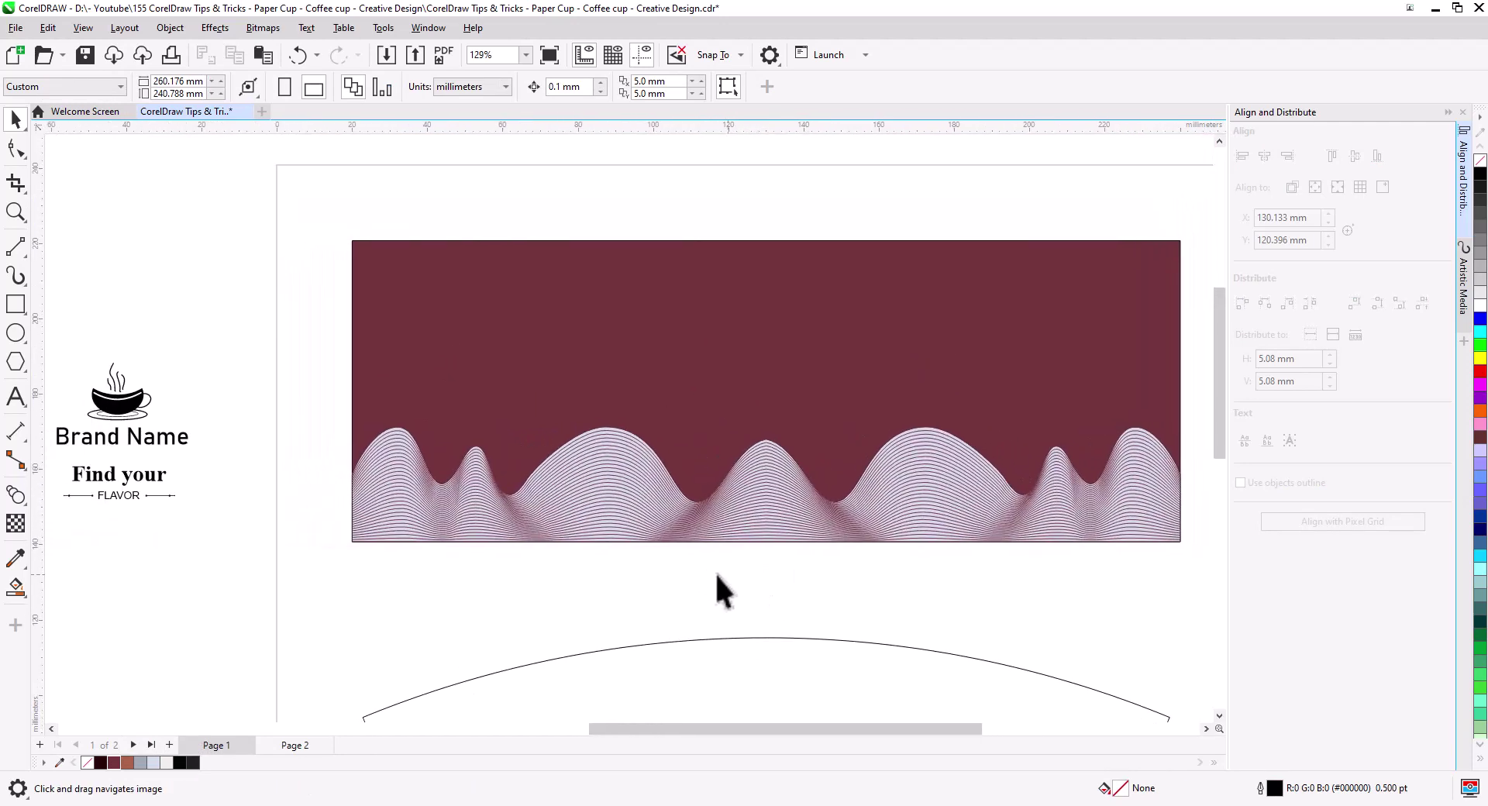
pyautogui.click(540, 333)
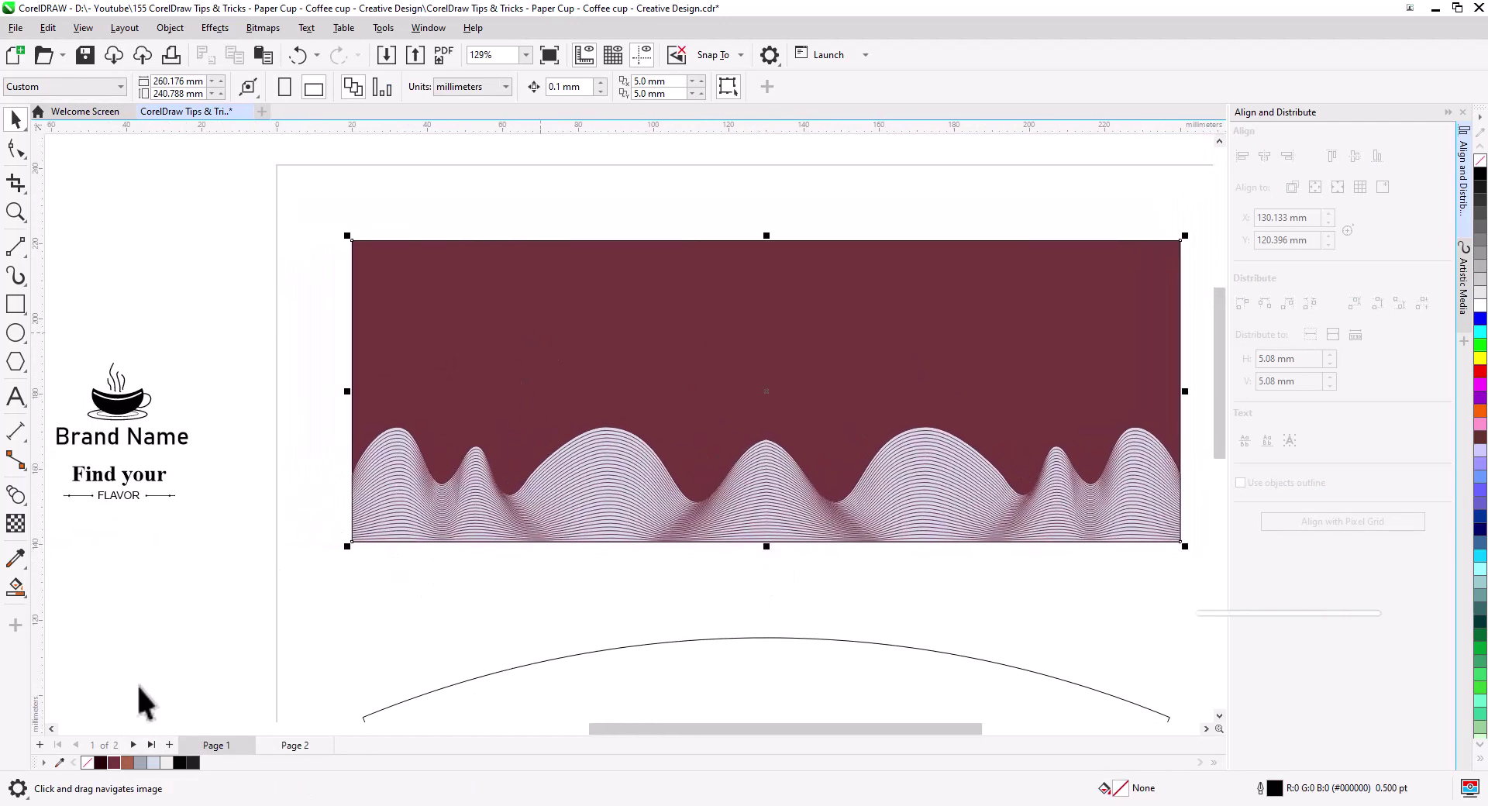
pyautogui.click(100, 763)
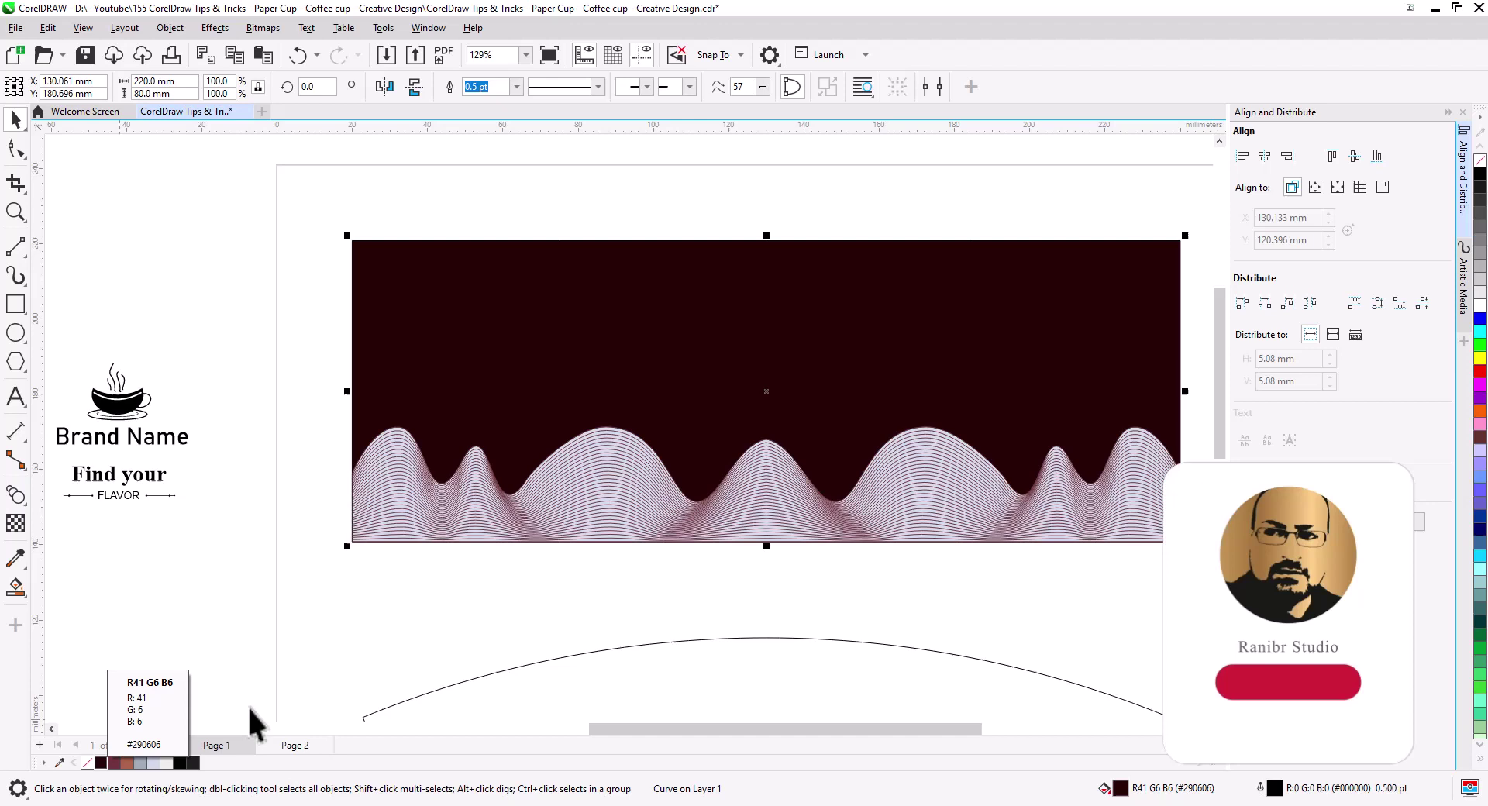
# - Set the outlines of both line-wave groups to the dark brown document colour #290606
pyautogui.click(624, 504)
pyautogui.hotkey('ctrl', 'u')
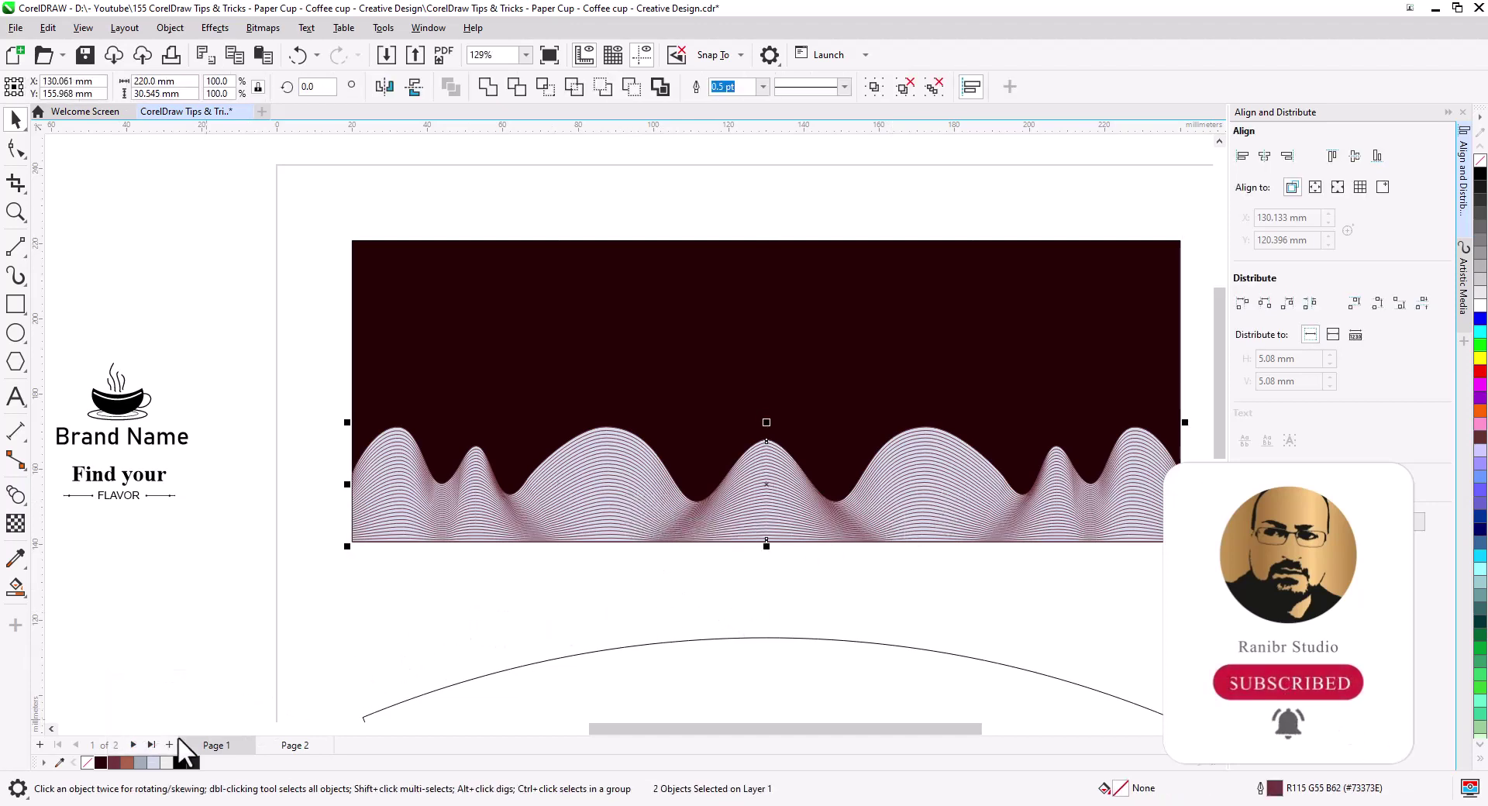
pyautogui.rightClick(101, 763)
pyautogui.click(440, 613)
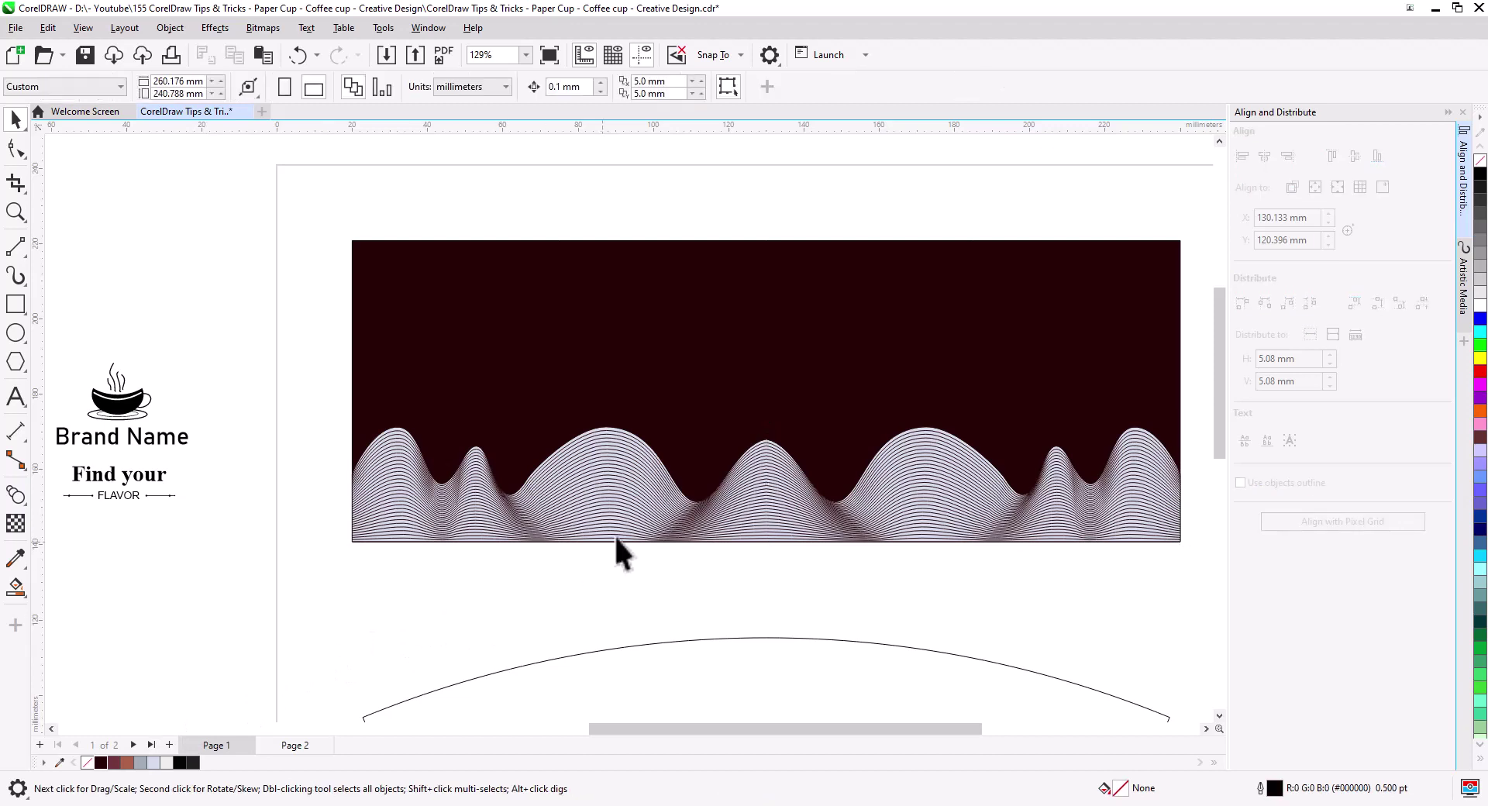
# - Move the cup logo, brand name and slogan onto the dark rectangle and fill them with the pale lavender document colour #D1DBE7
pyautogui.moveTo(229, 541); pyautogui.dragTo(28, 341)
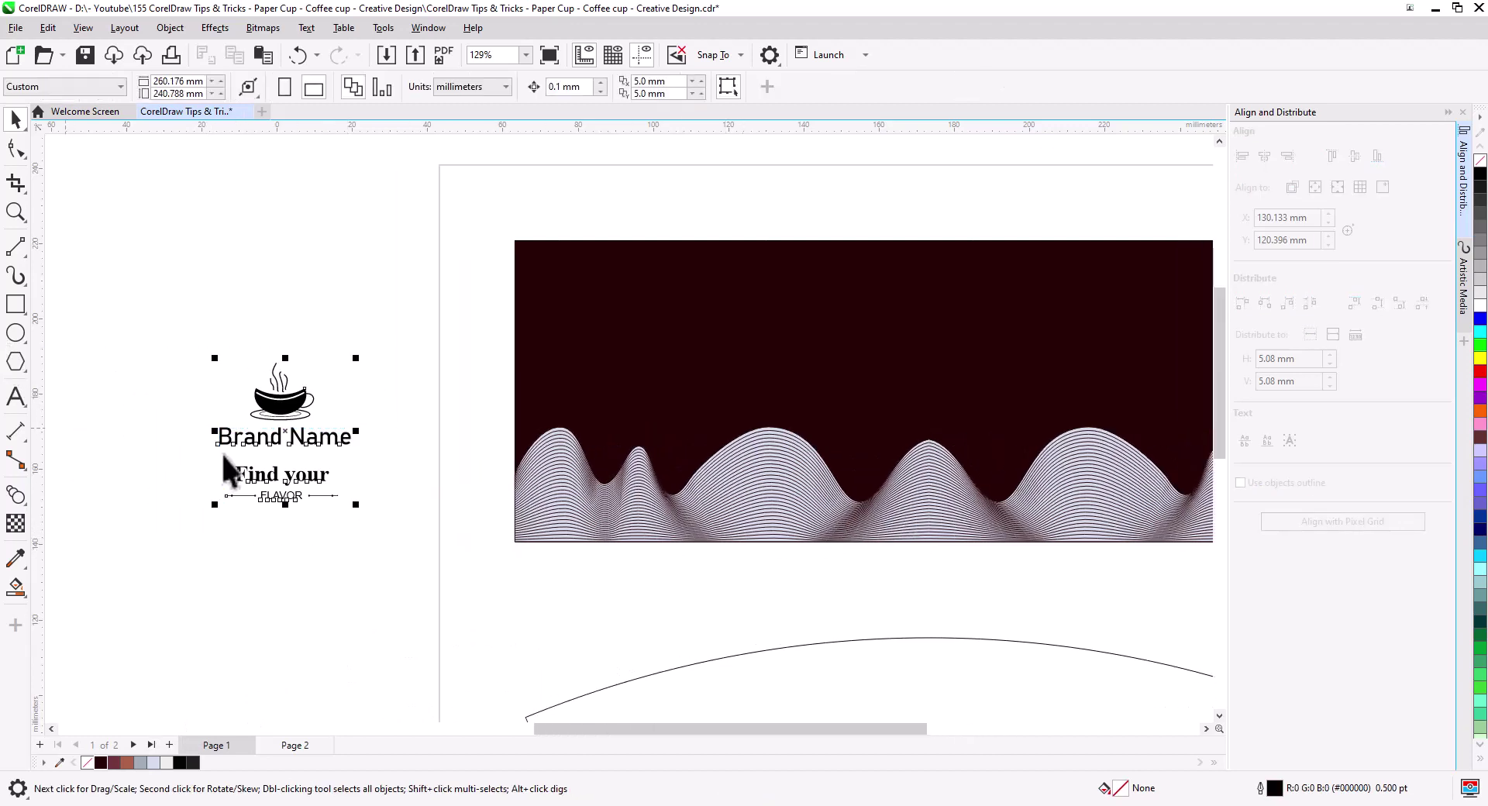
pyautogui.moveTo(298, 439); pyautogui.dragTo(979, 349)
pyautogui.moveTo(1028, 484); pyautogui.dragTo(692, 503)
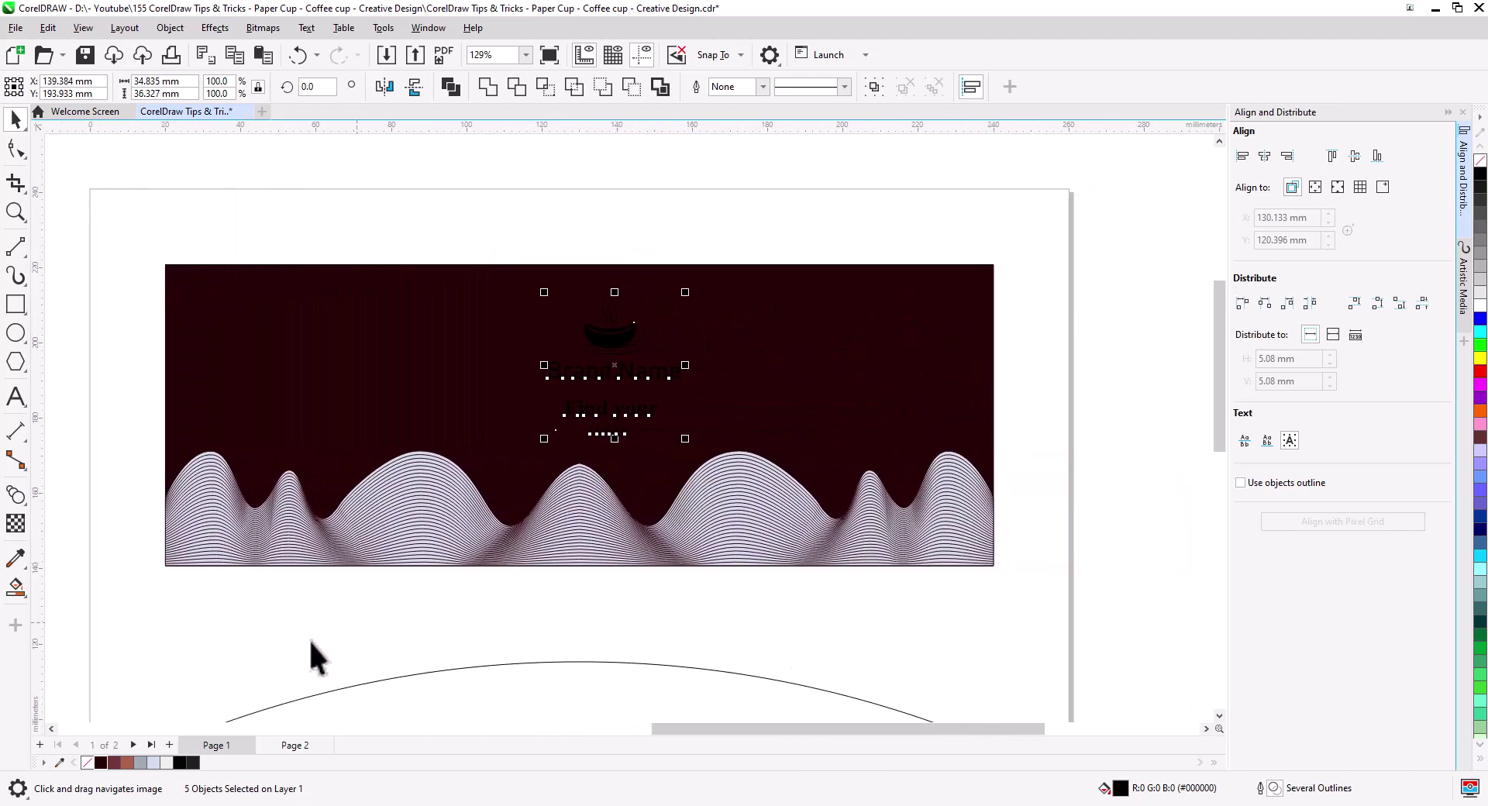
pyautogui.click(154, 763)
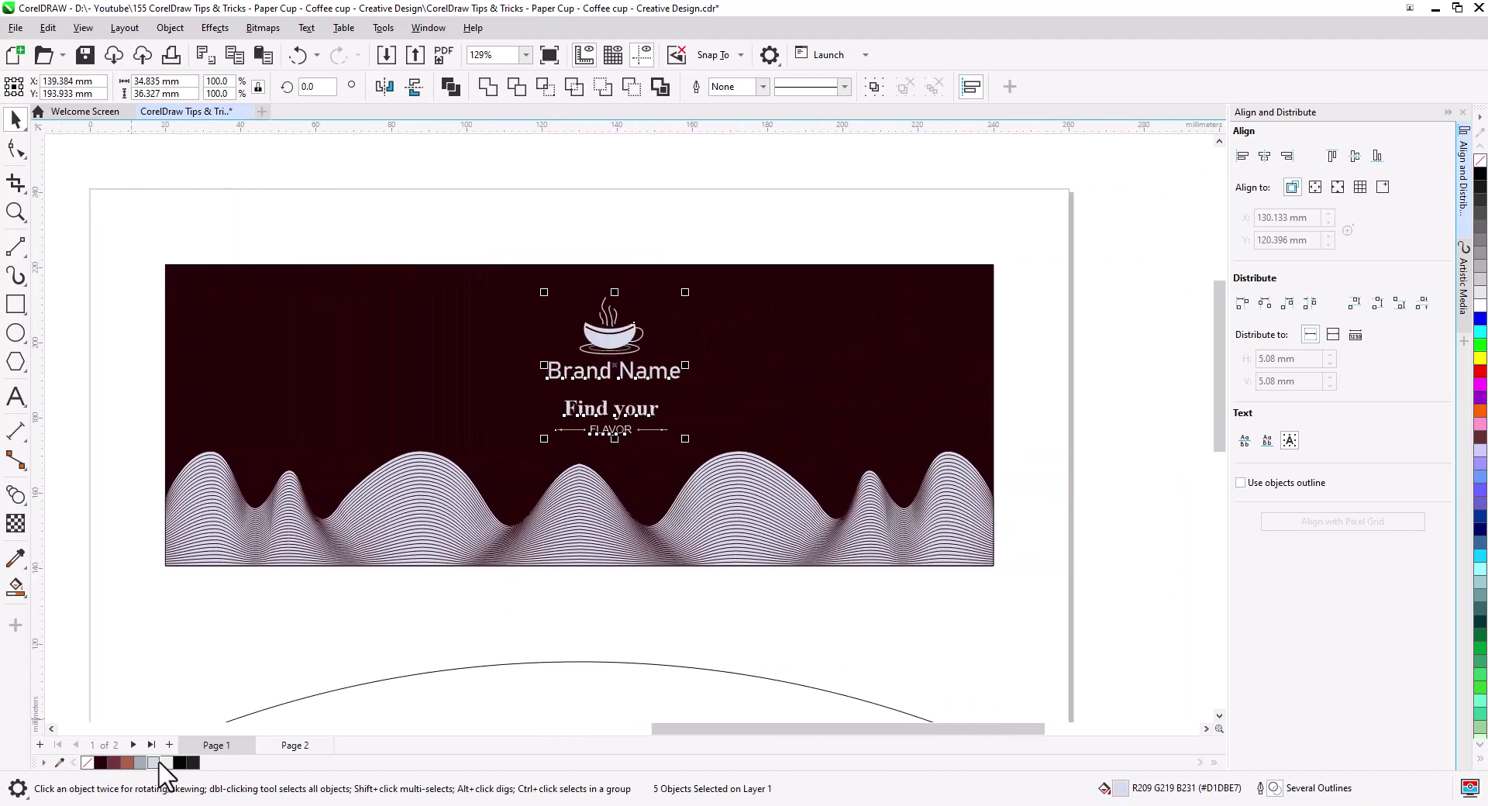
# - Centre the logo and text objects horizontally on the dark background rectangle
pyautogui.keyDown('shift'); pyautogui.click(788, 362); pyautogui.keyUp('shift')
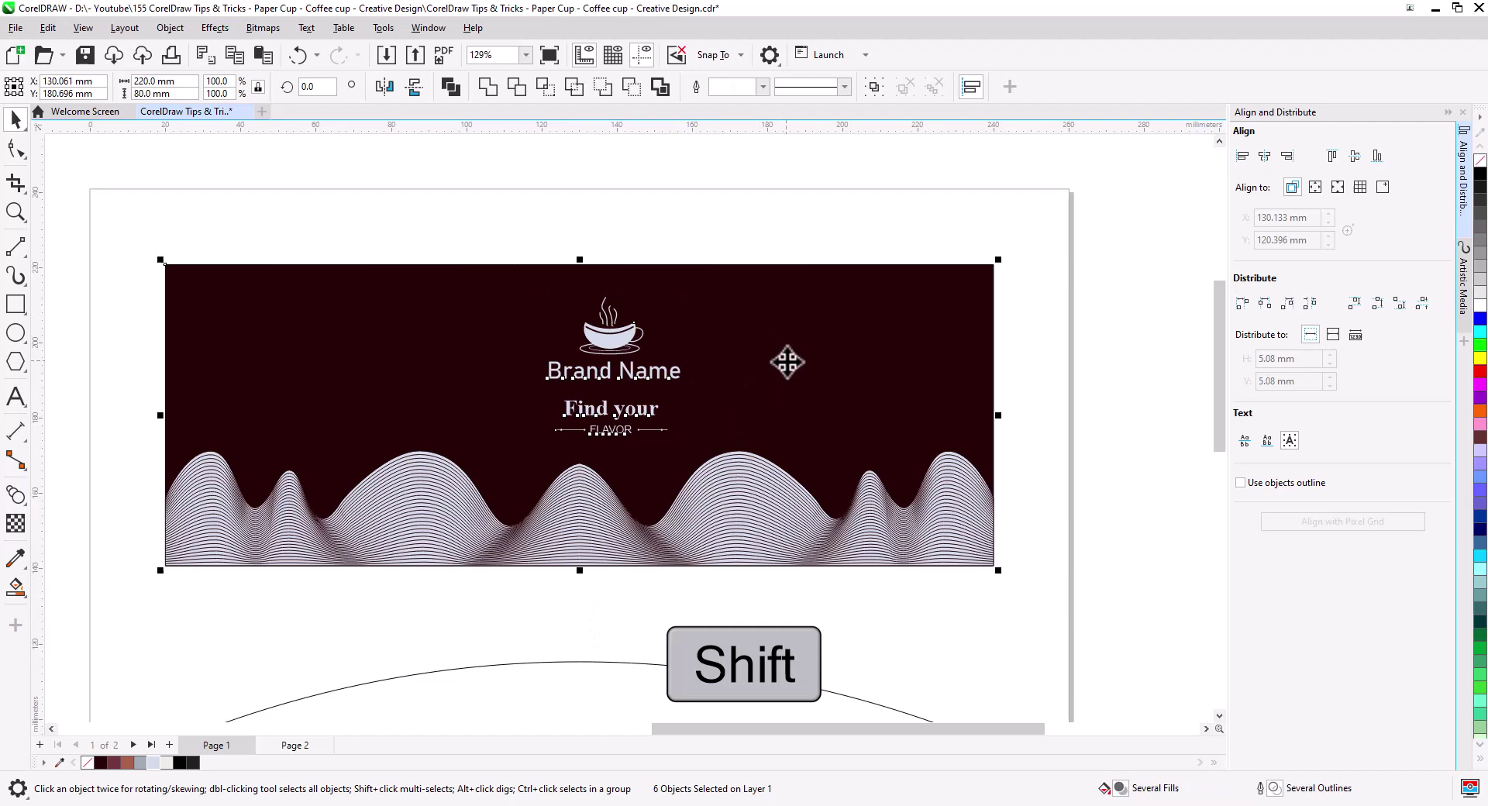
pyautogui.click(1268, 158)
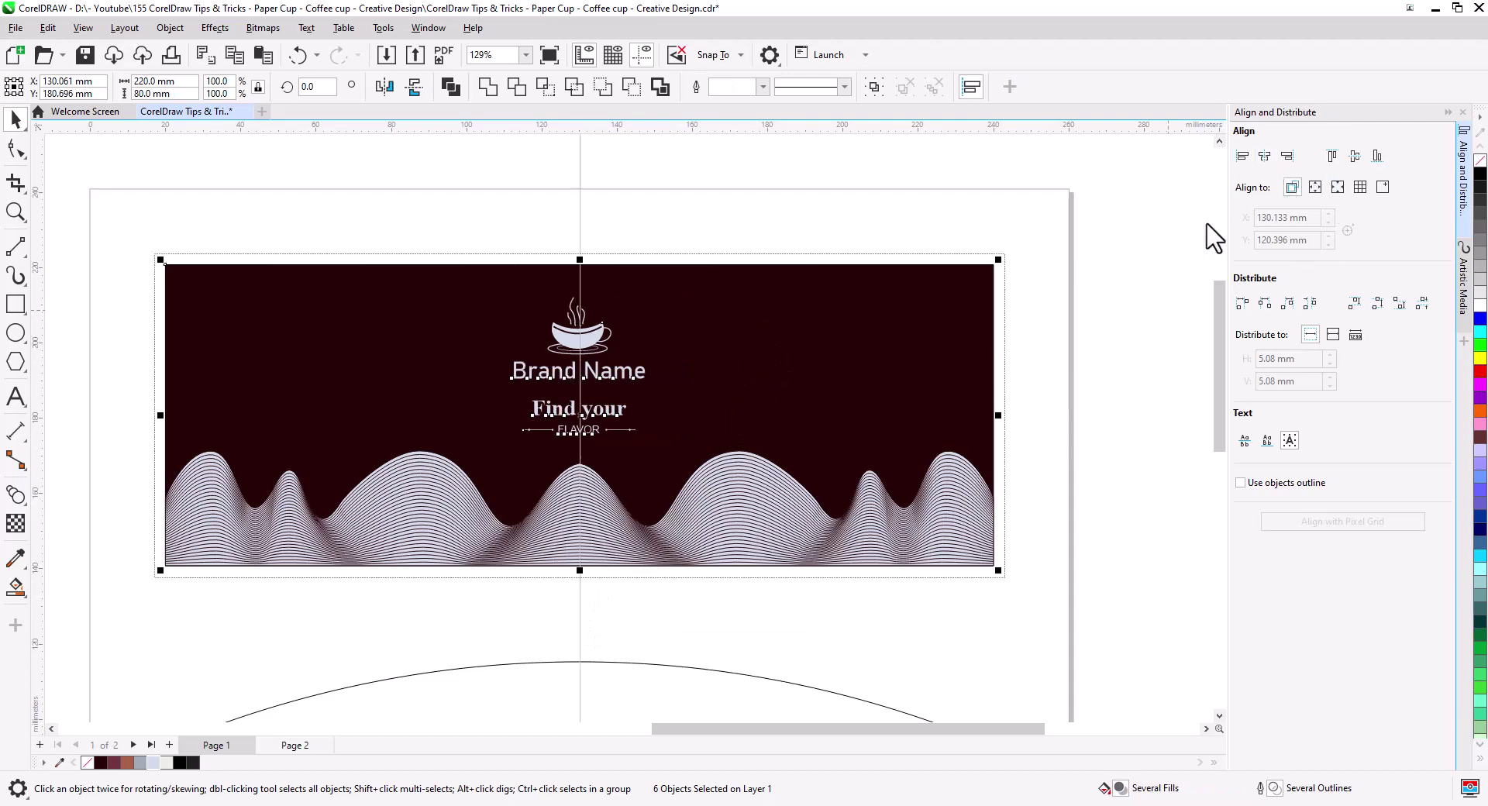
pyautogui.click(1071, 403)
# - Remove the outline from the dark background rectangle
pyautogui.scroll(3, 593, 404)
pyautogui.scroll(-1, 597, 416)
pyautogui.moveTo(252, 380); pyautogui.dragTo(484, 406)
pyautogui.scroll(3, 413, 360)
pyautogui.hscroll(-2, 419, 368)
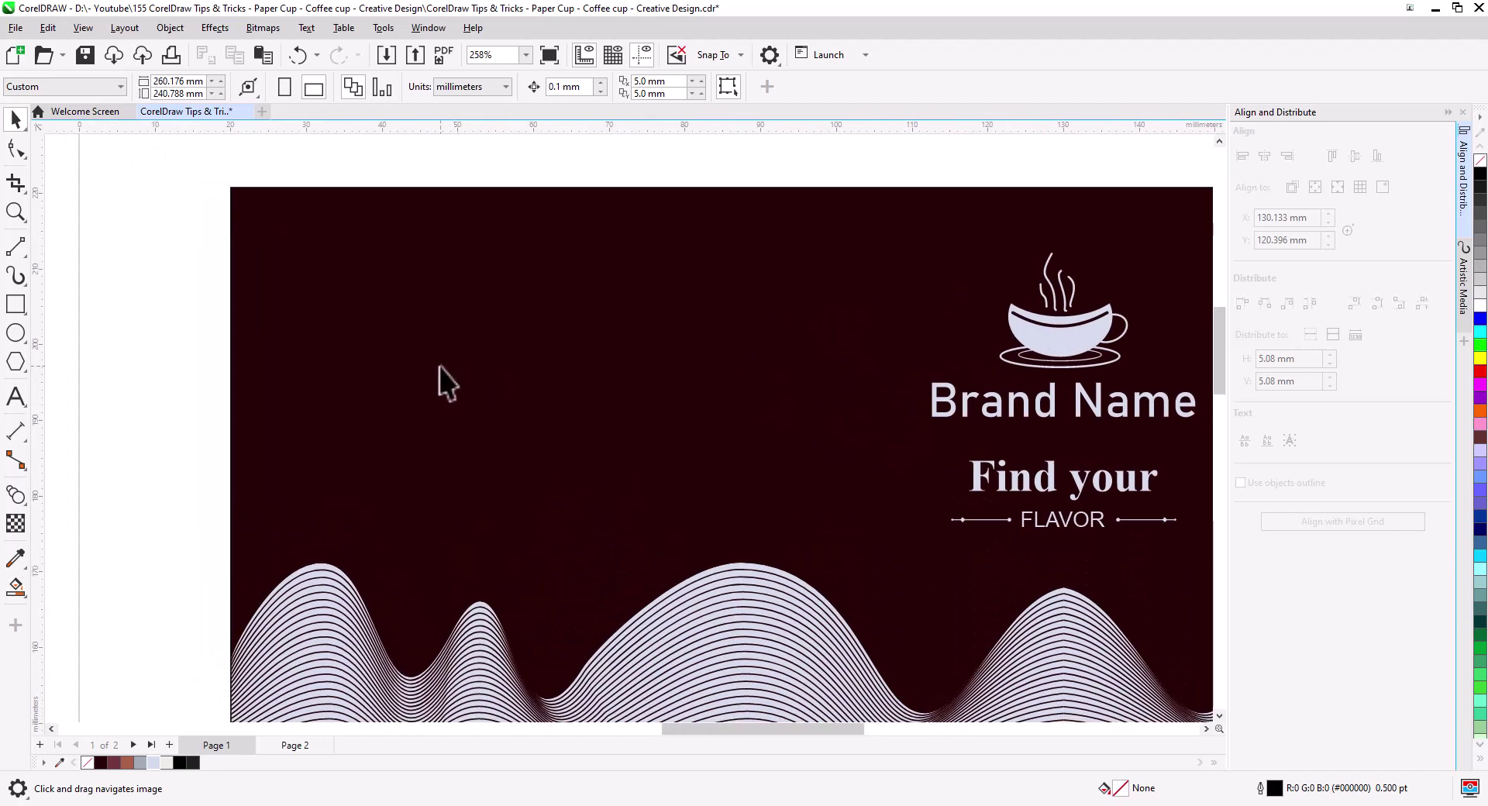
pyautogui.click(390, 303)
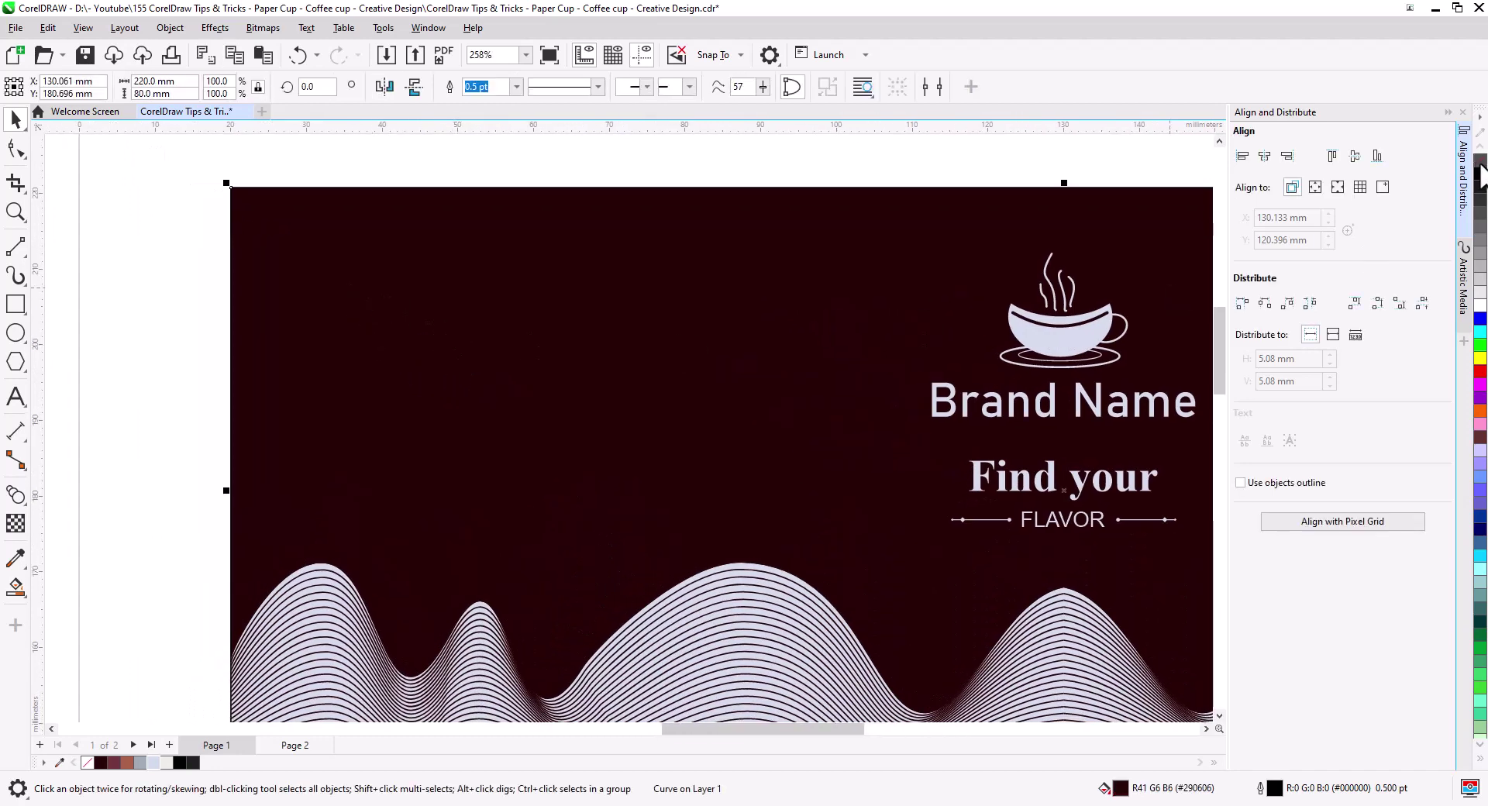
pyautogui.rightClick(1481, 161)
pyautogui.click(510, 182)
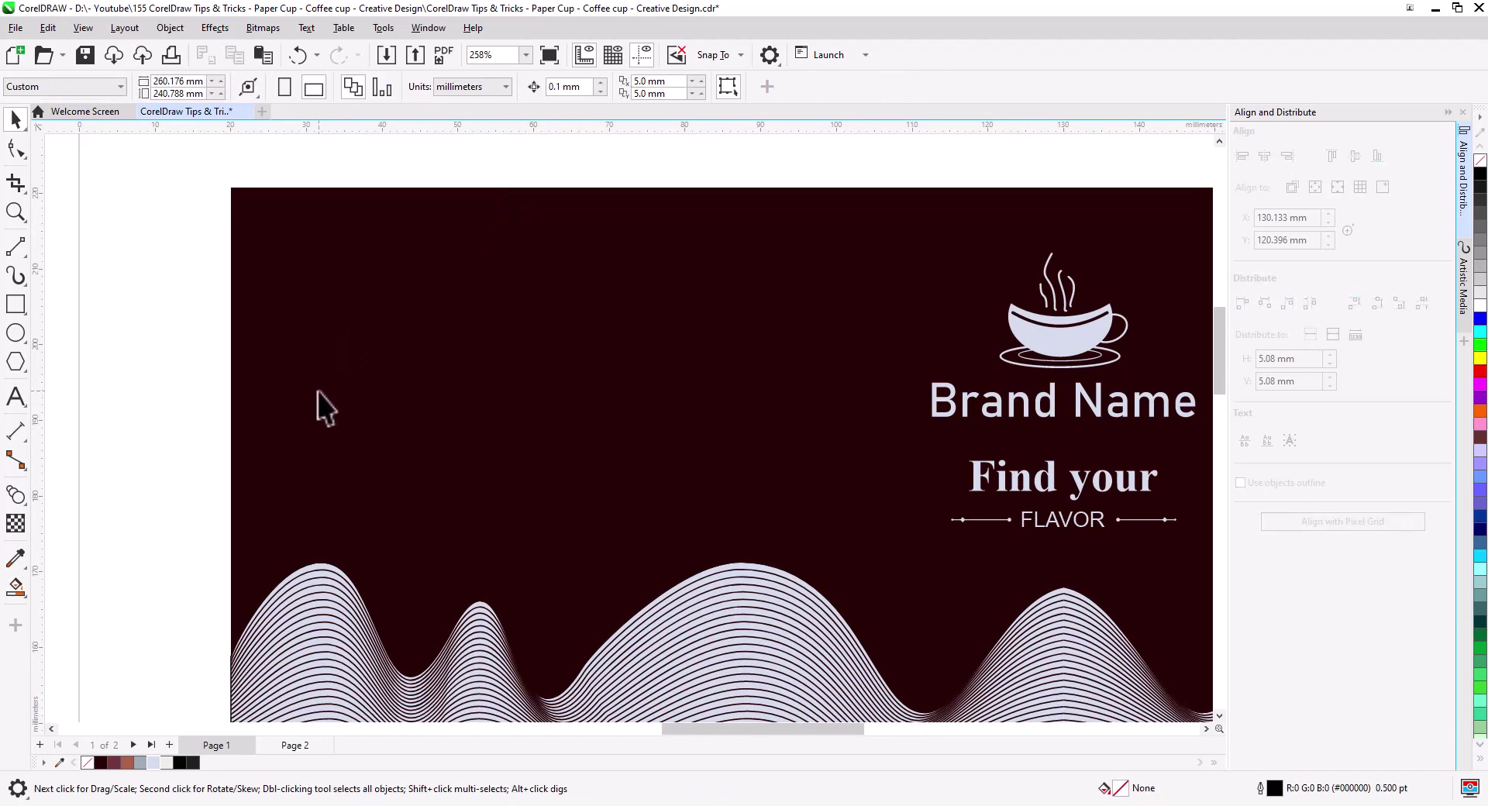
# - Cut the line-wave artwork to expose the pale lavender wave shape, remove that shape's outline, and paste the line waves back
pyautogui.scroll(-2, 318, 391)
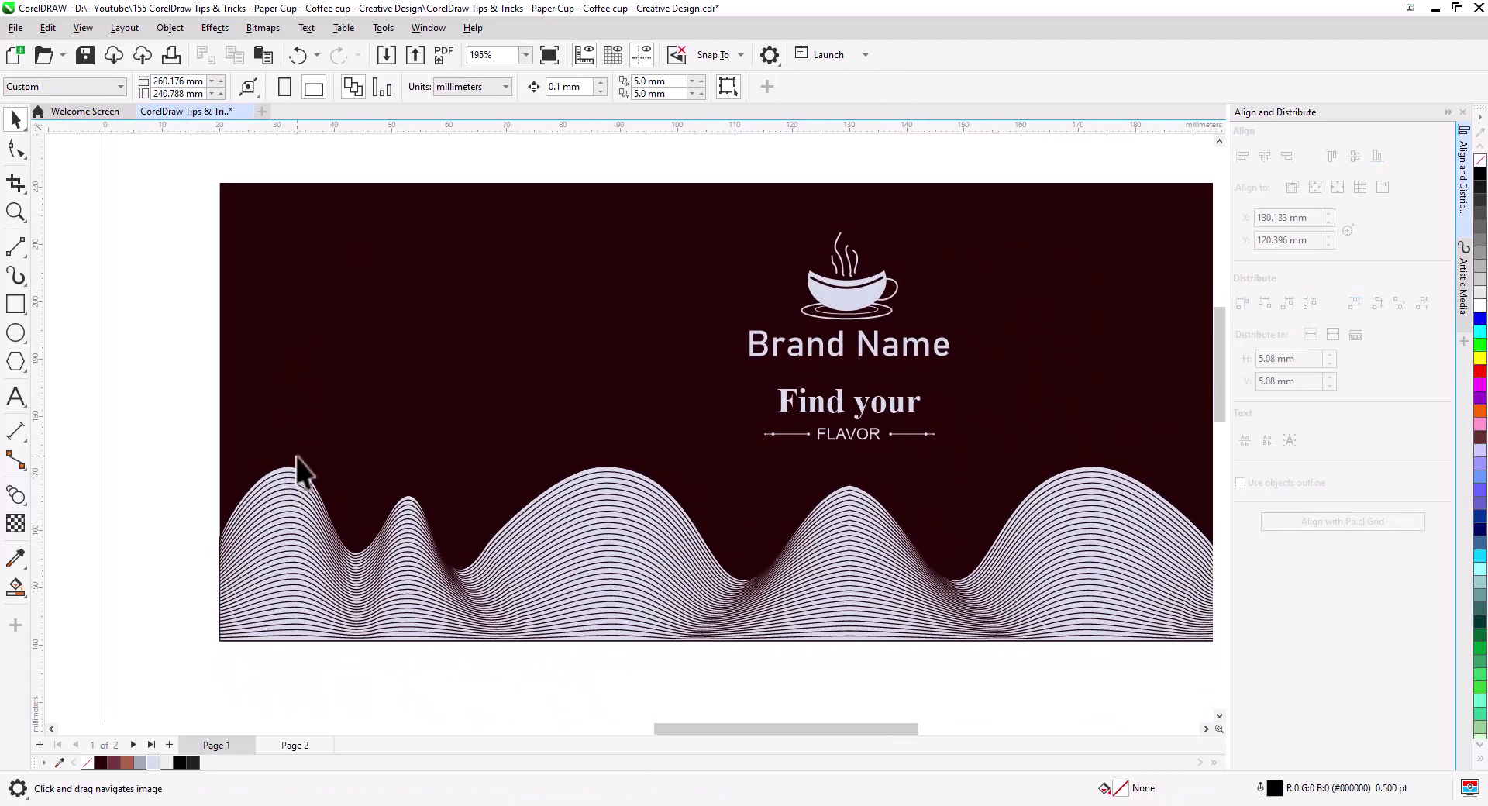
pyautogui.scroll(5, 228, 561)
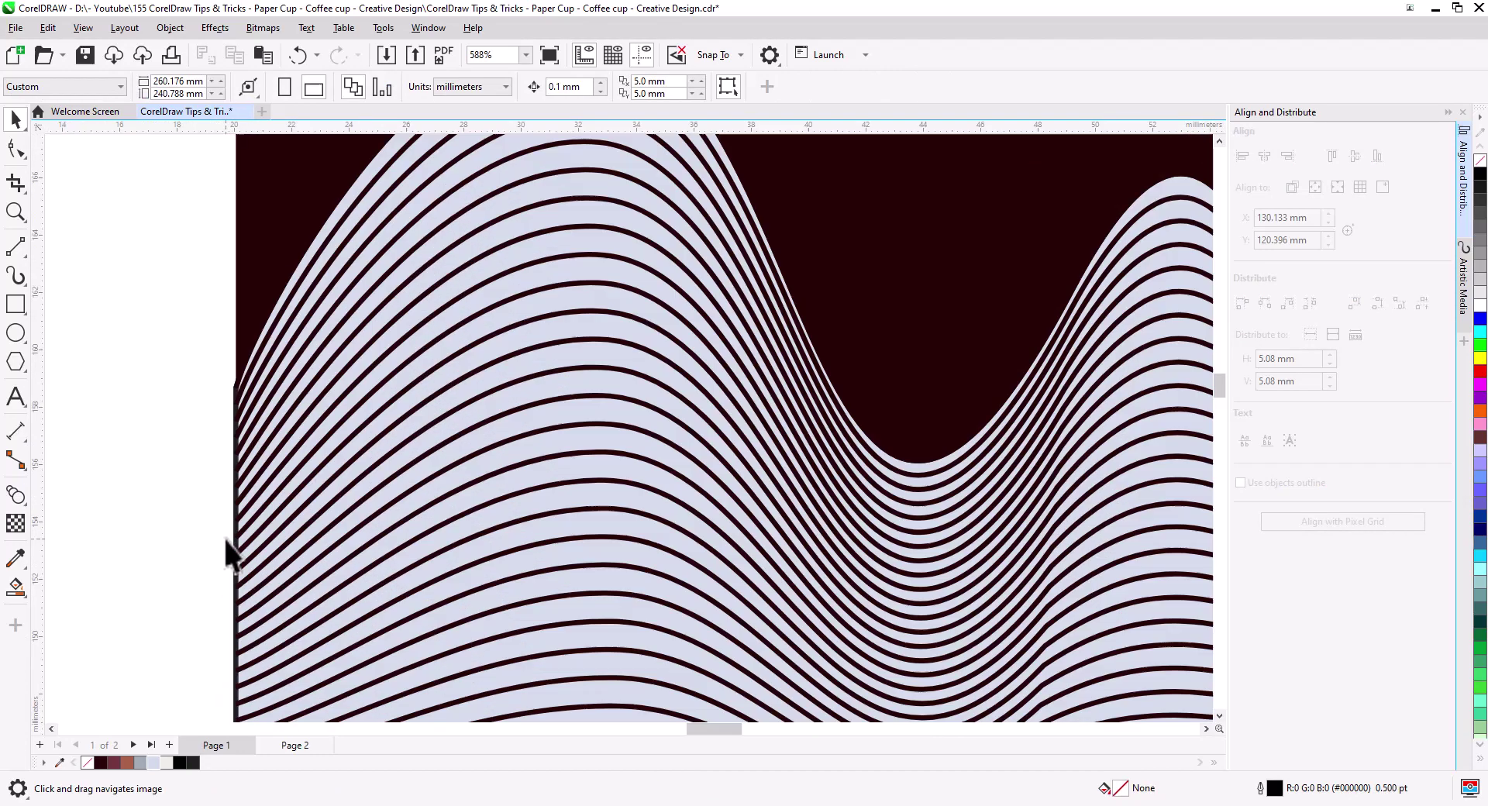
pyautogui.click(235, 393)
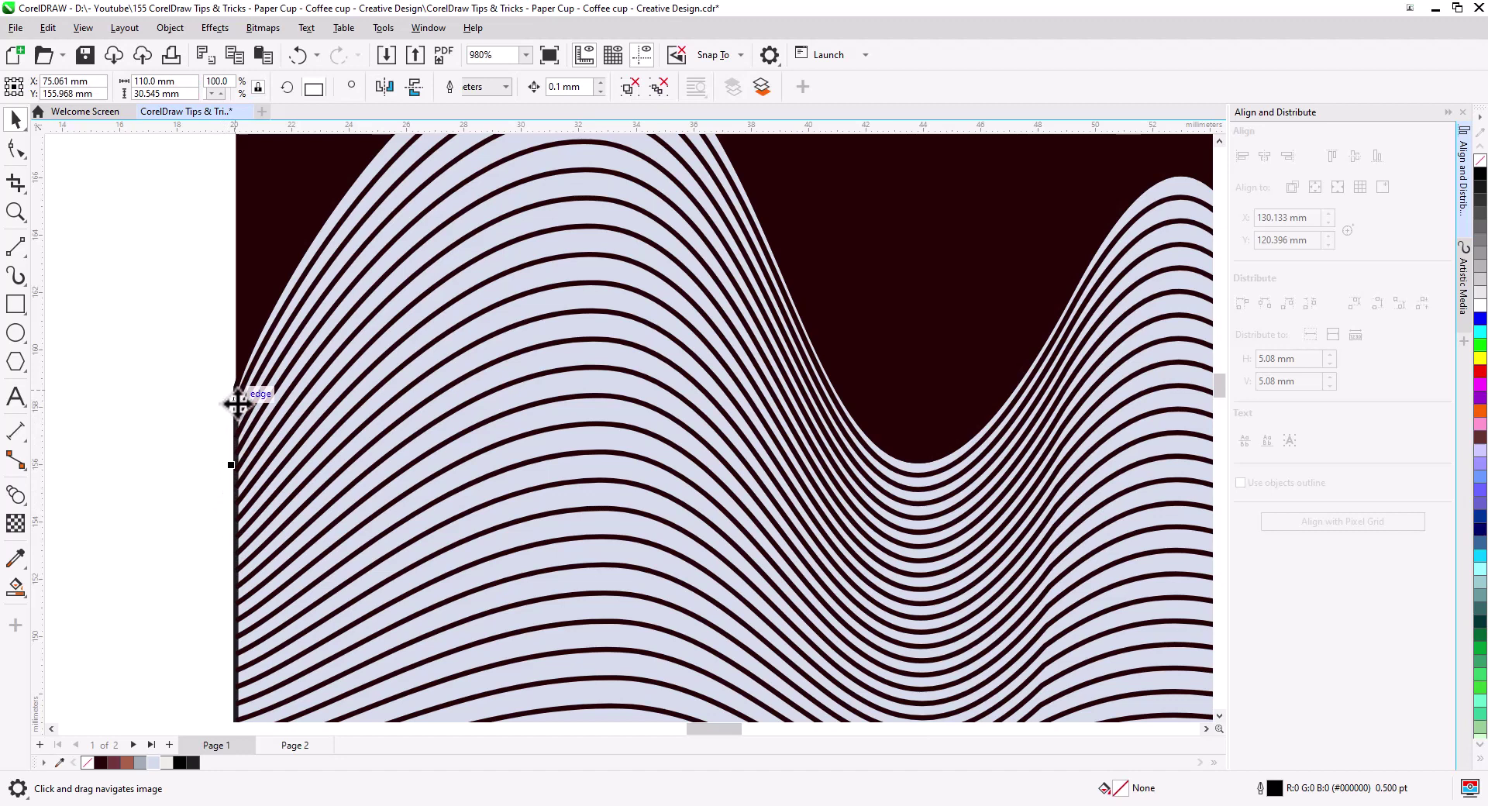
pyautogui.hotkey('ctrl', 'x')
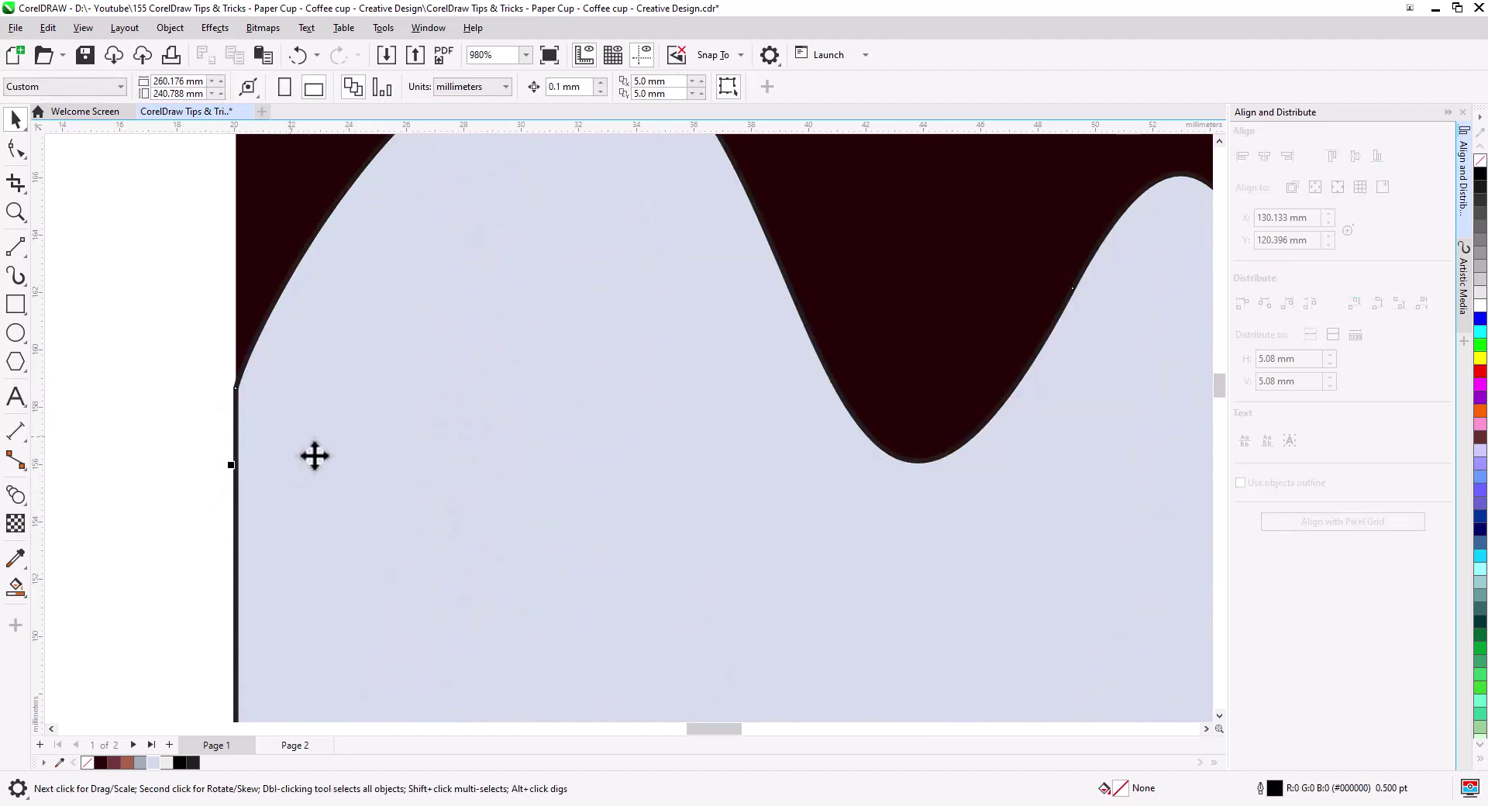
pyautogui.click(322, 464)
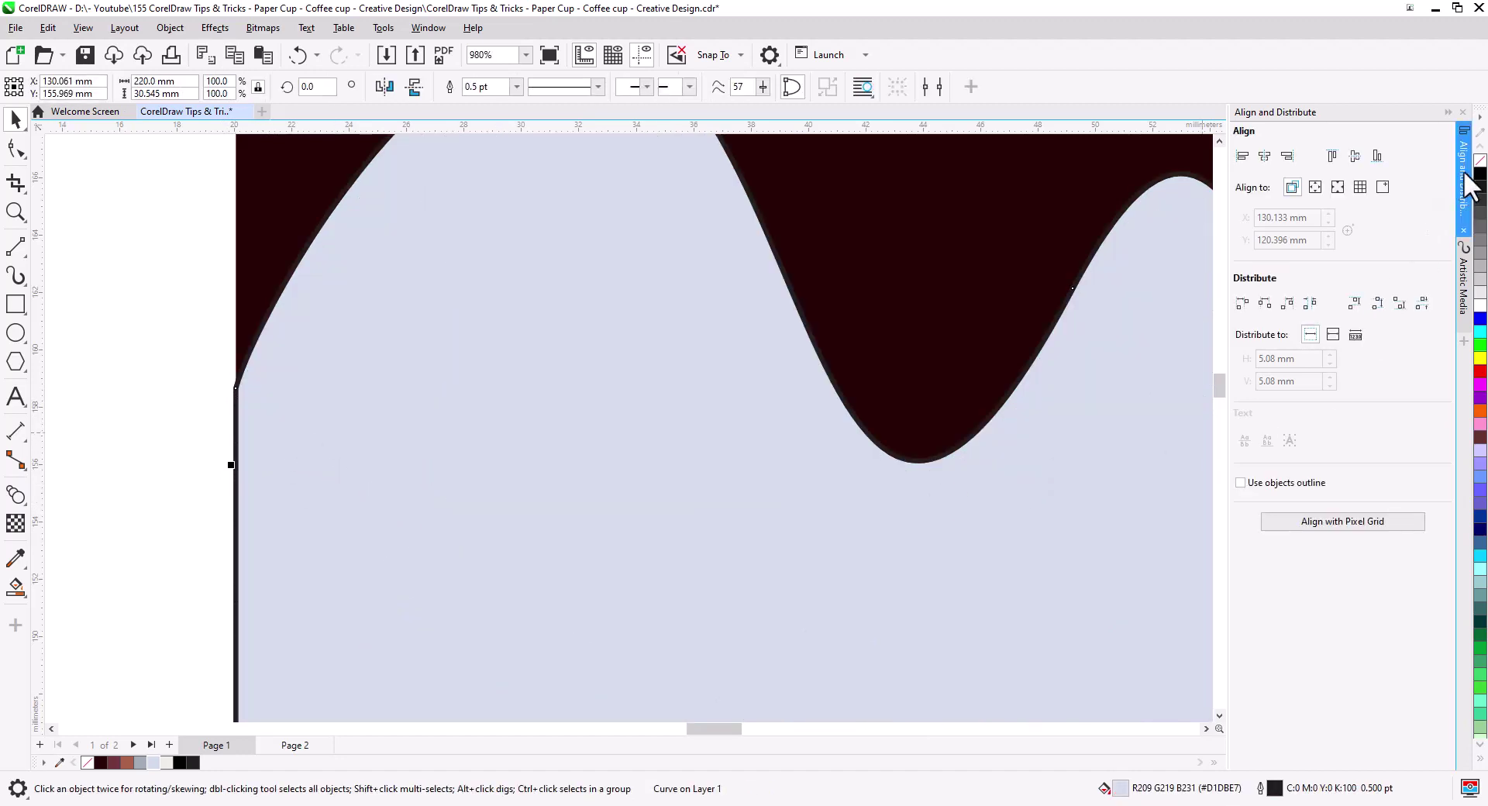
pyautogui.press('Escape')
pyautogui.hotkey('ctrl', 'v')
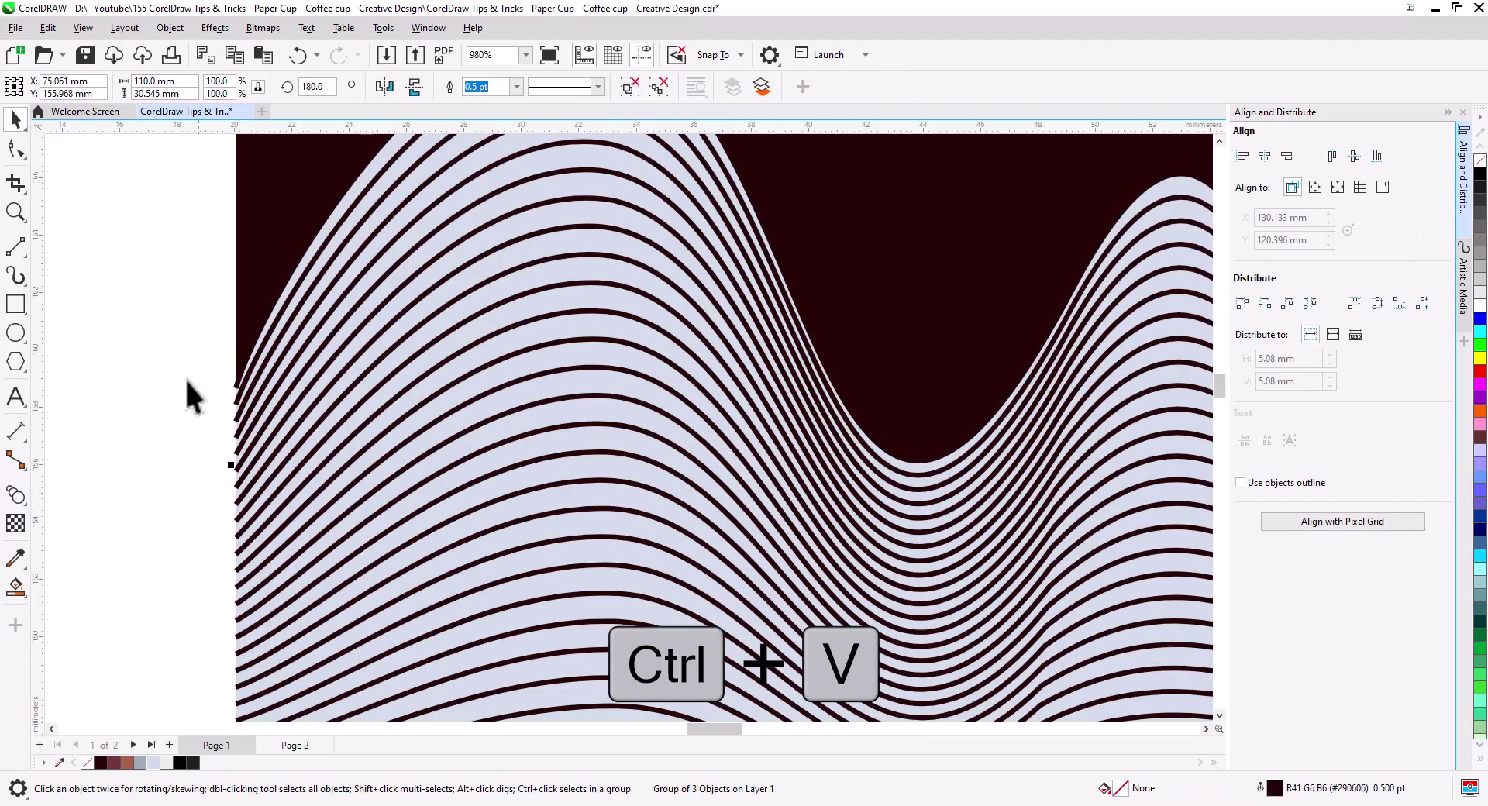
# - Draw a small circle about 4 mm across on the dark background, to the left of the logo
pyautogui.scroll(-3, 189, 402)
pyautogui.moveTo(169, 431); pyautogui.dragTo(158, 471)
pyautogui.scroll(-2, 481, 508)
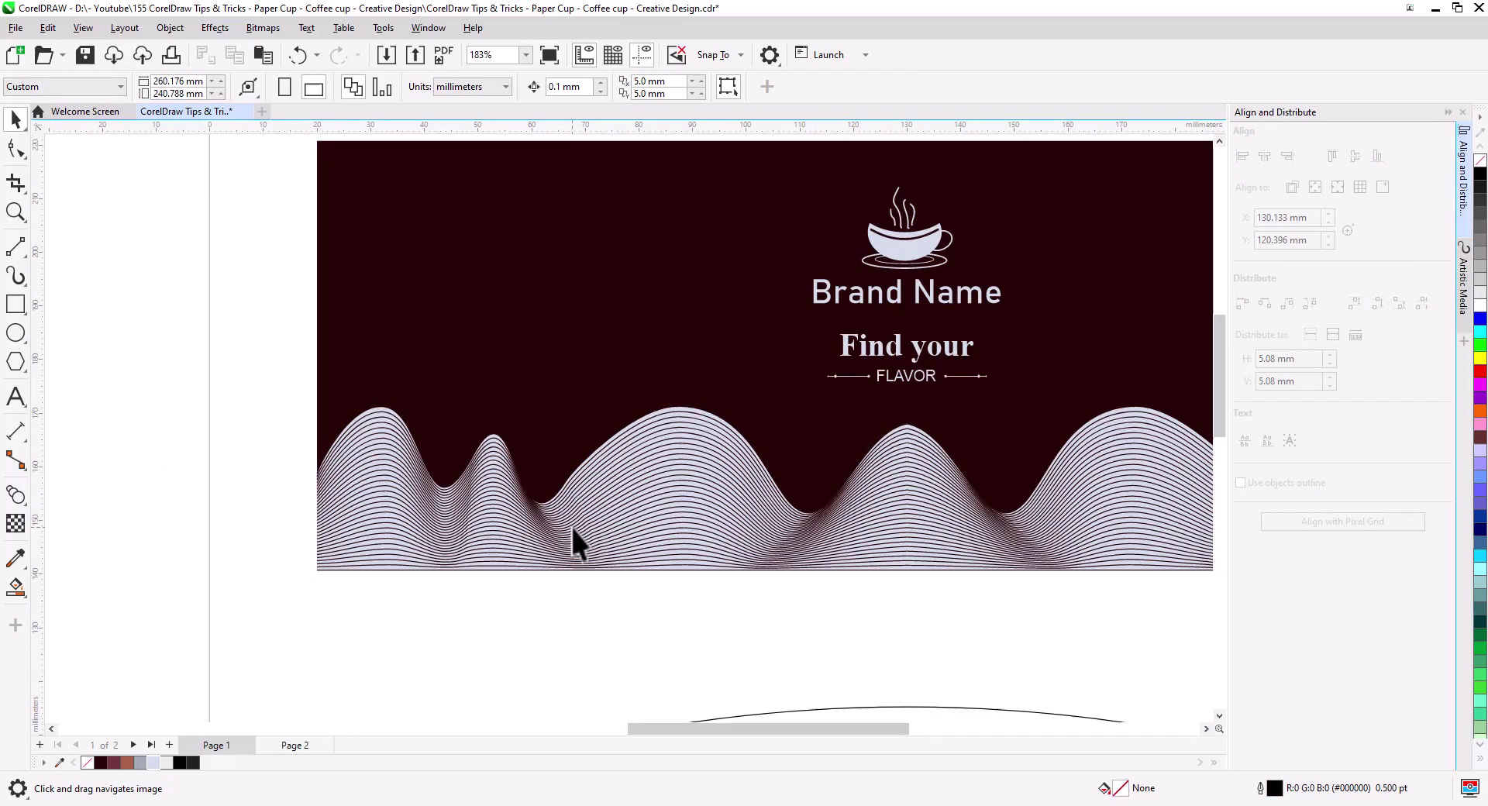
pyautogui.moveTo(618, 444); pyautogui.dragTo(620, 514)
pyautogui.scroll(2, 333, 313)
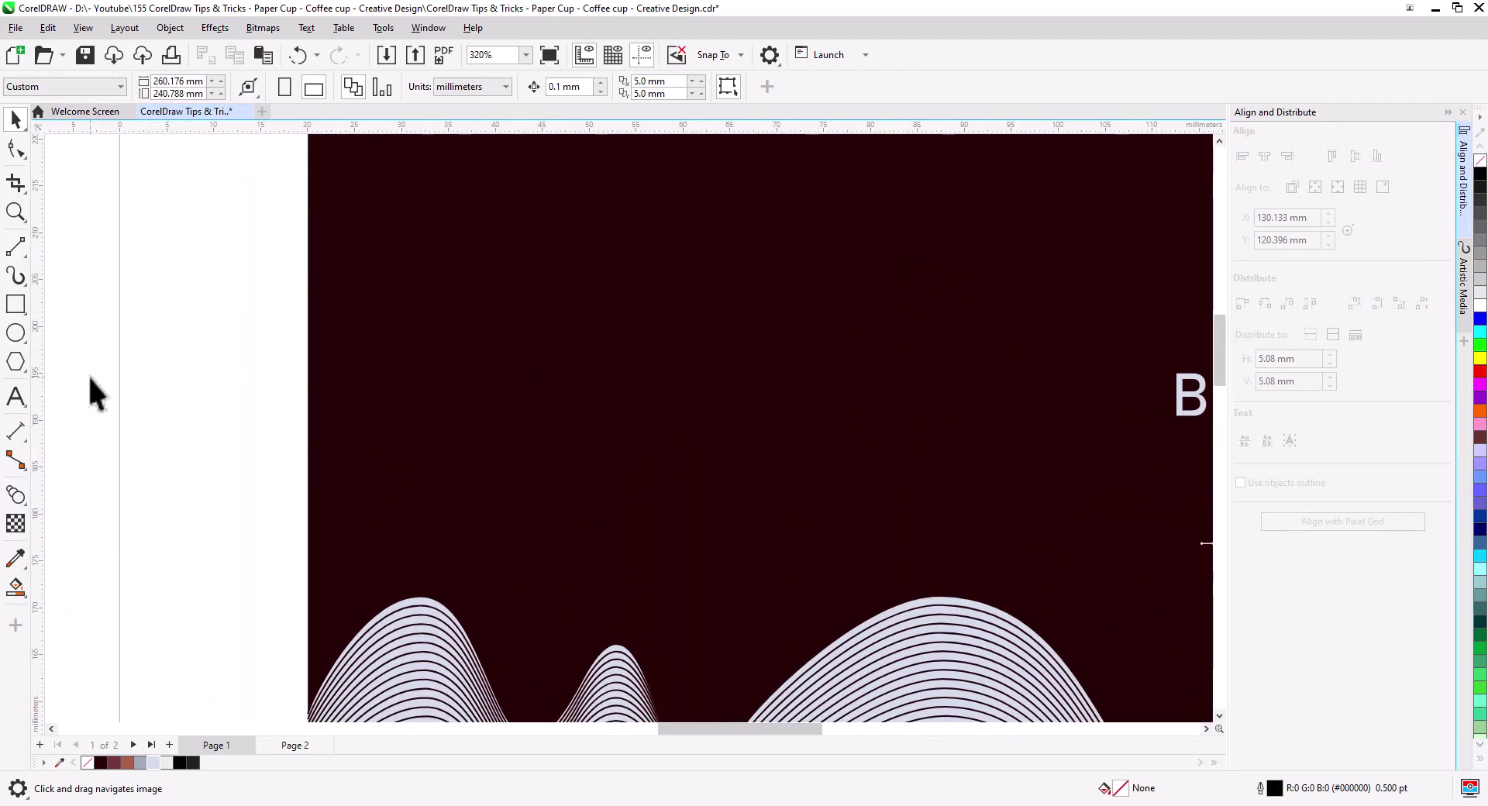
pyautogui.click(14, 334)
pyautogui.moveTo(544, 282); pyautogui.dragTo(583, 321)
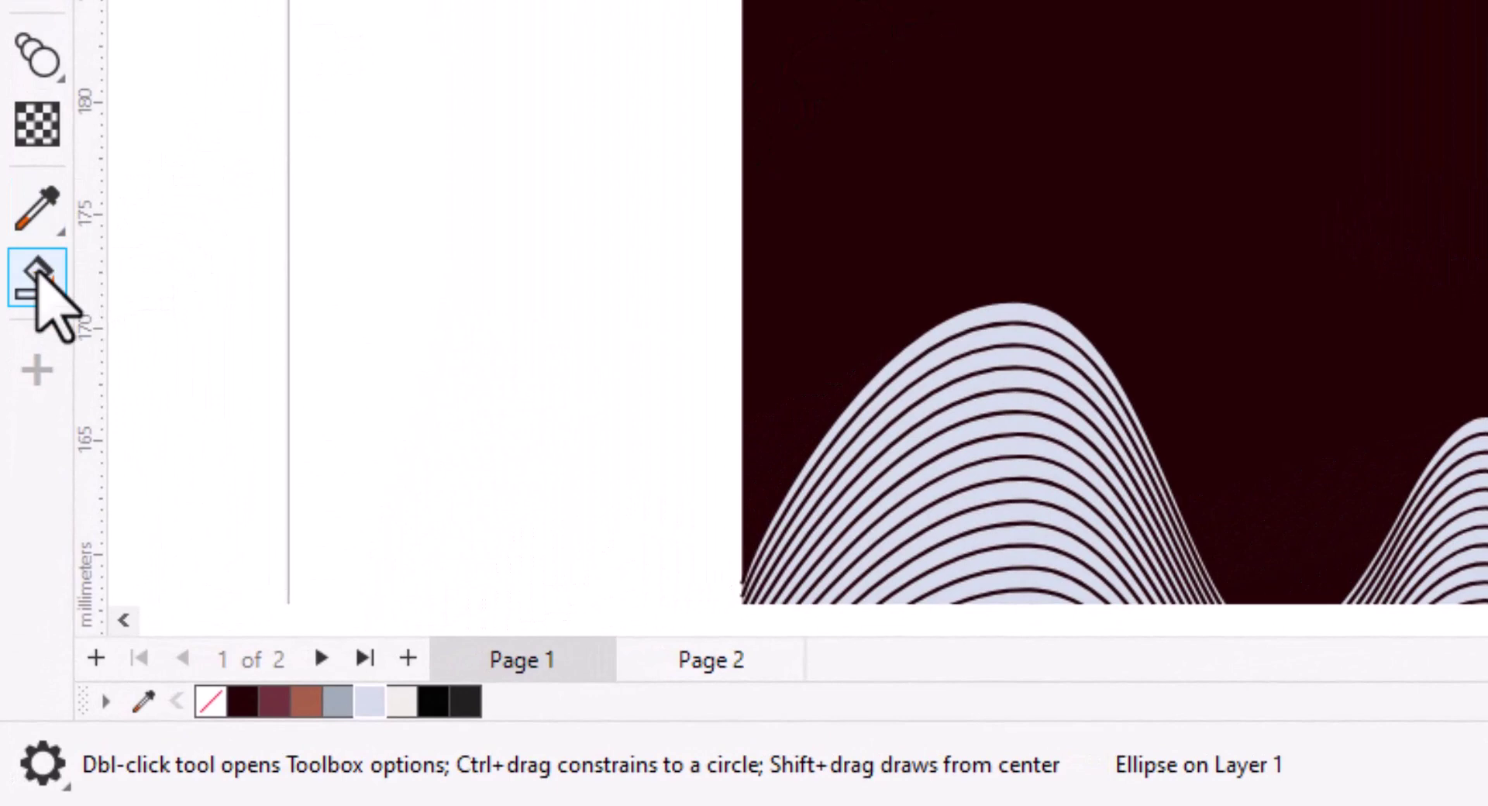
# - Apply an elliptical fountain fill to the small circle, running from a white centre to black at the circle's edge
pyautogui.click(39, 279)
pyautogui.click(225, 288)
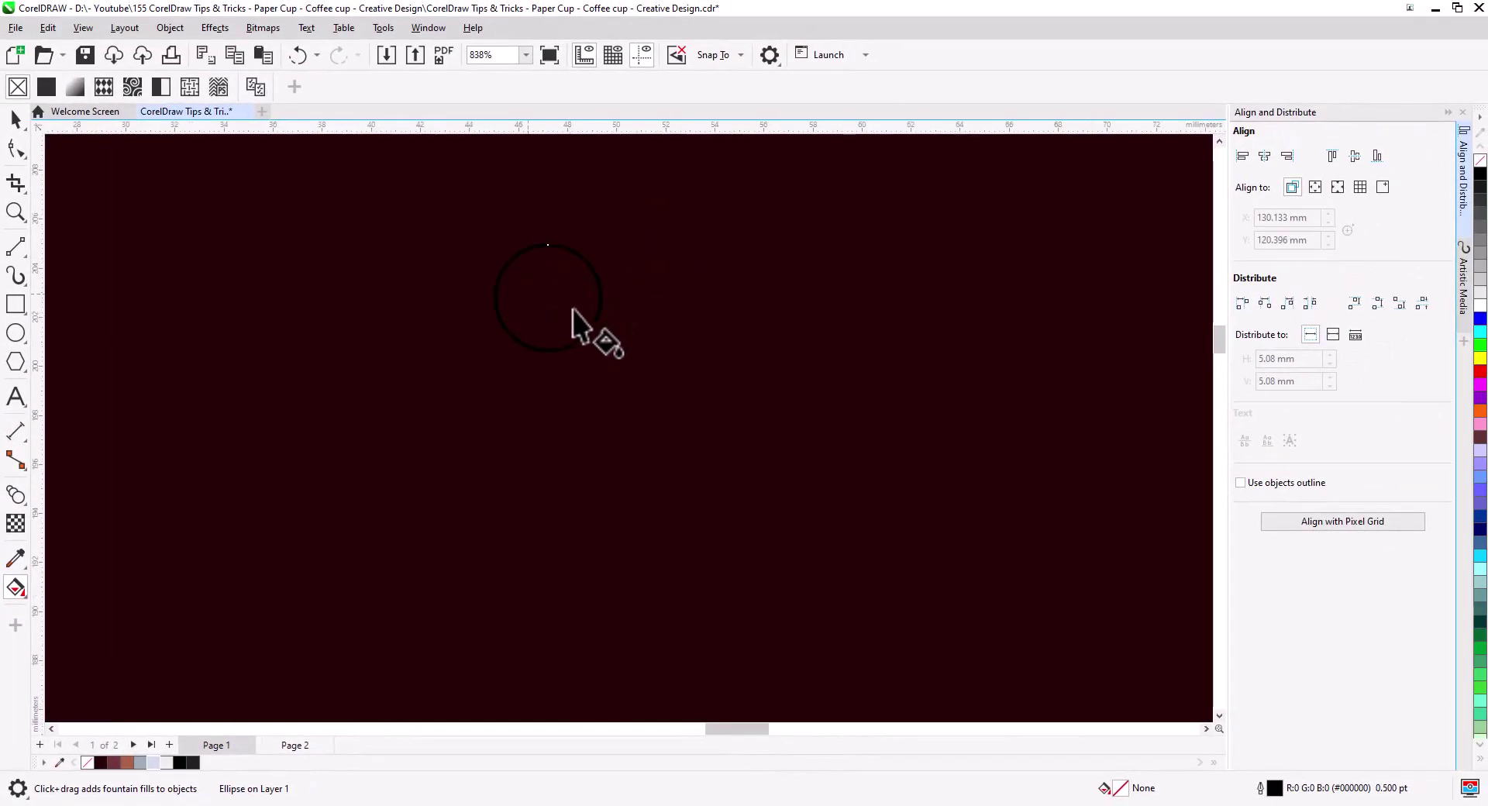
pyautogui.moveTo(687, 171); pyautogui.dragTo(728, 187)
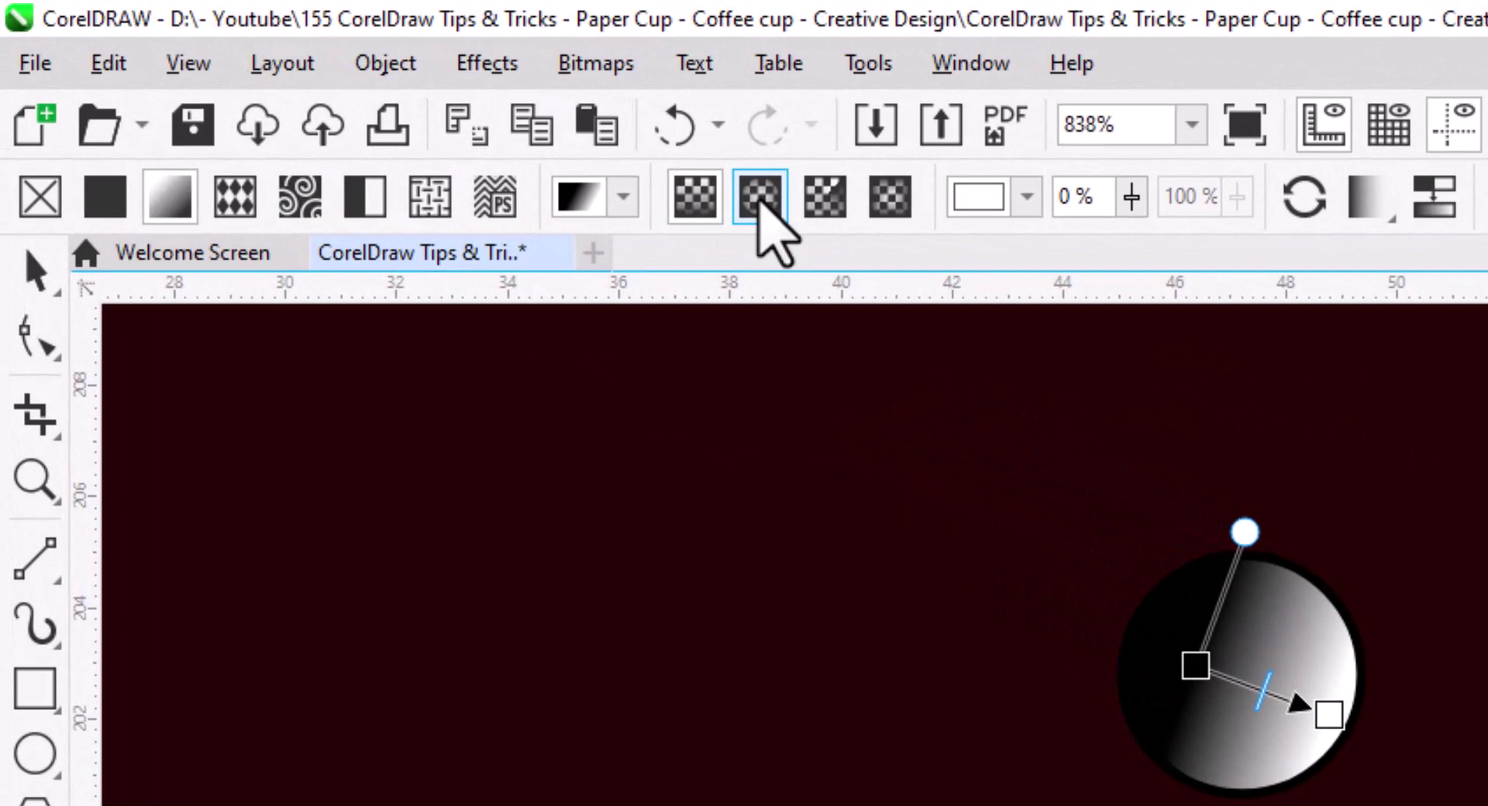
pyautogui.click(335, 86)
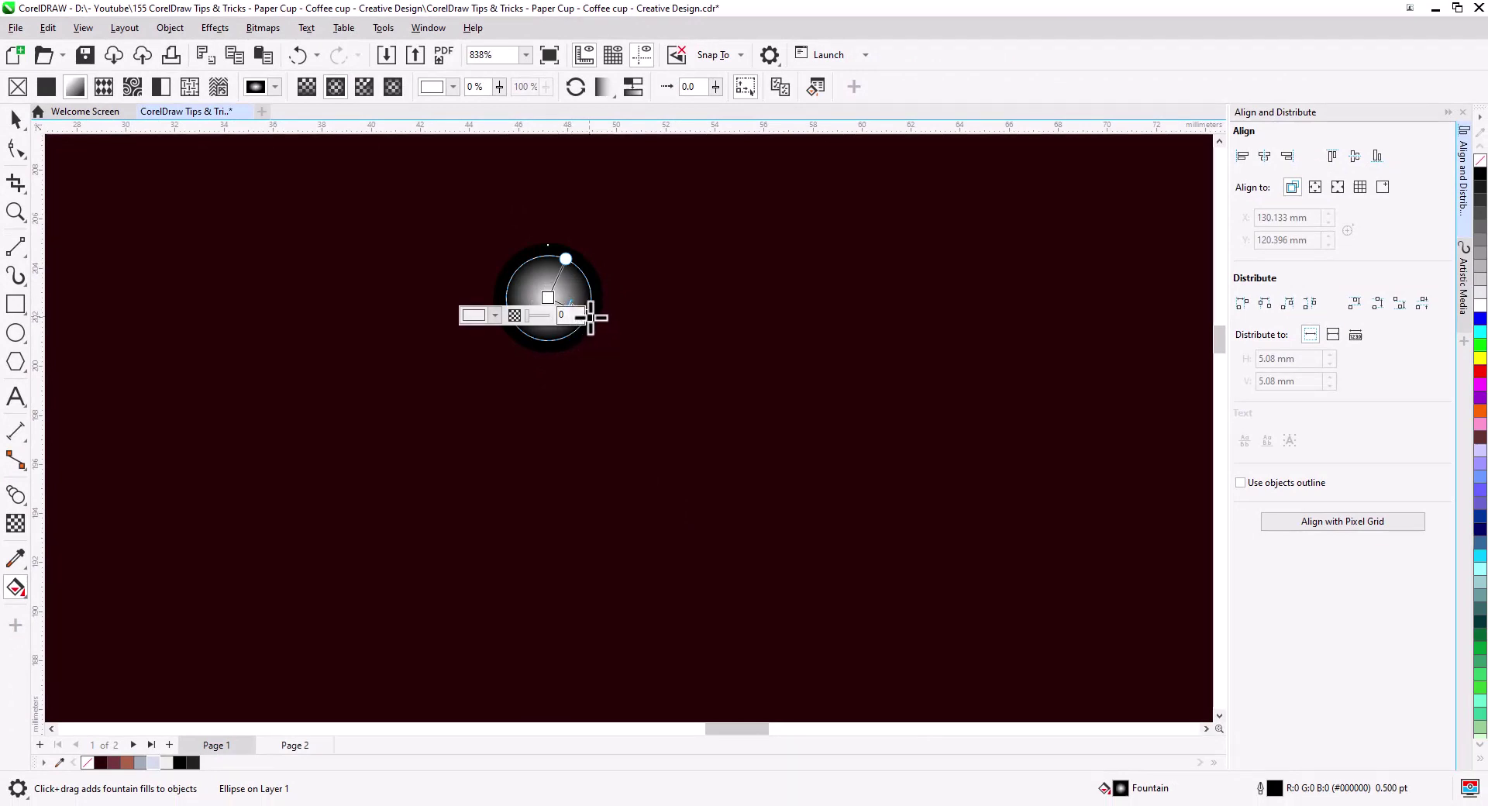
pyautogui.moveTo(589, 319); pyautogui.dragTo(601, 324)
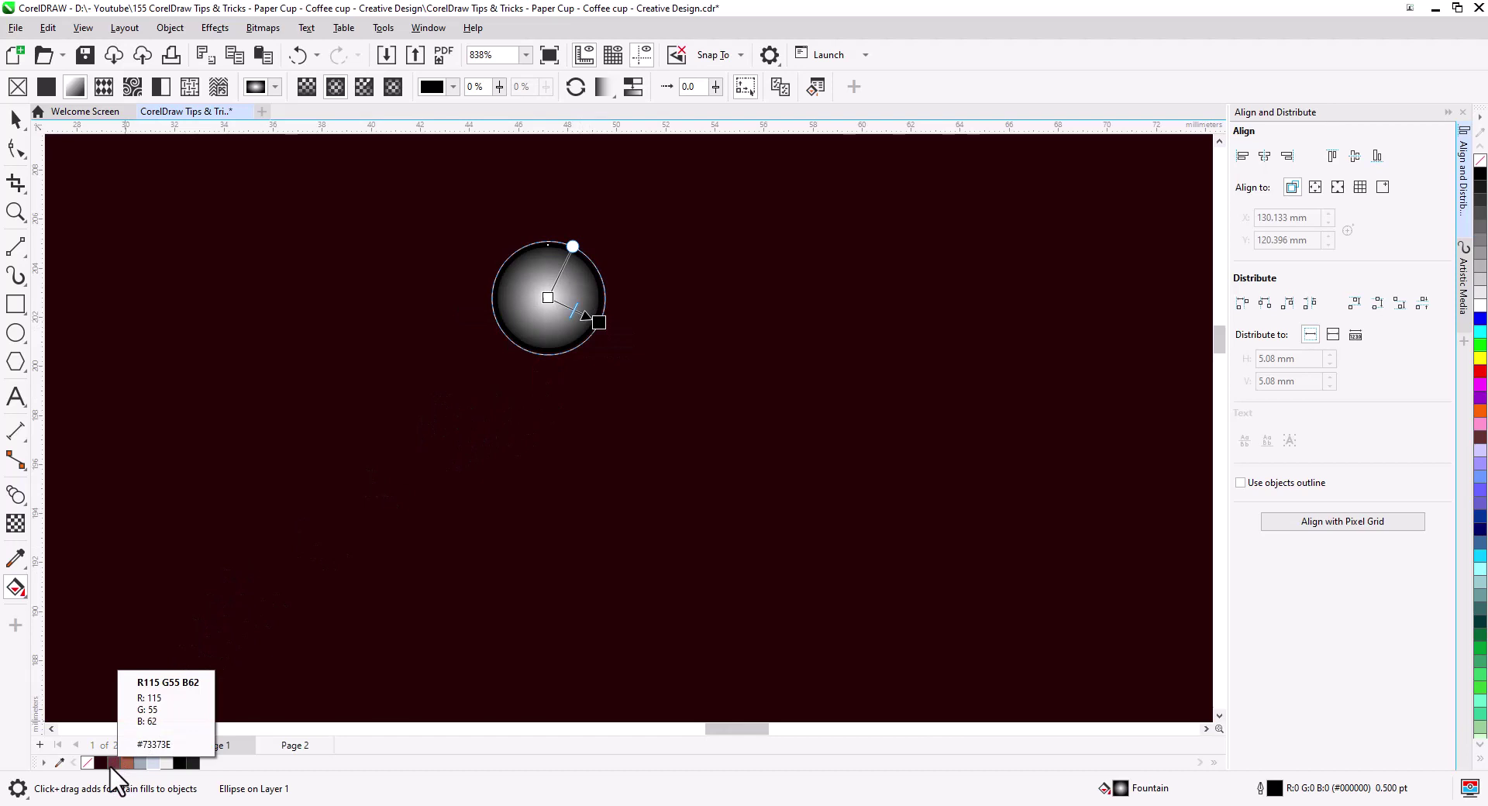
# - Set the fountain fill's outer colour to the grey-blue document colour and fit the gradient to the circle's edge
pyautogui.moveTo(140, 763); pyautogui.dragTo(558, 419)
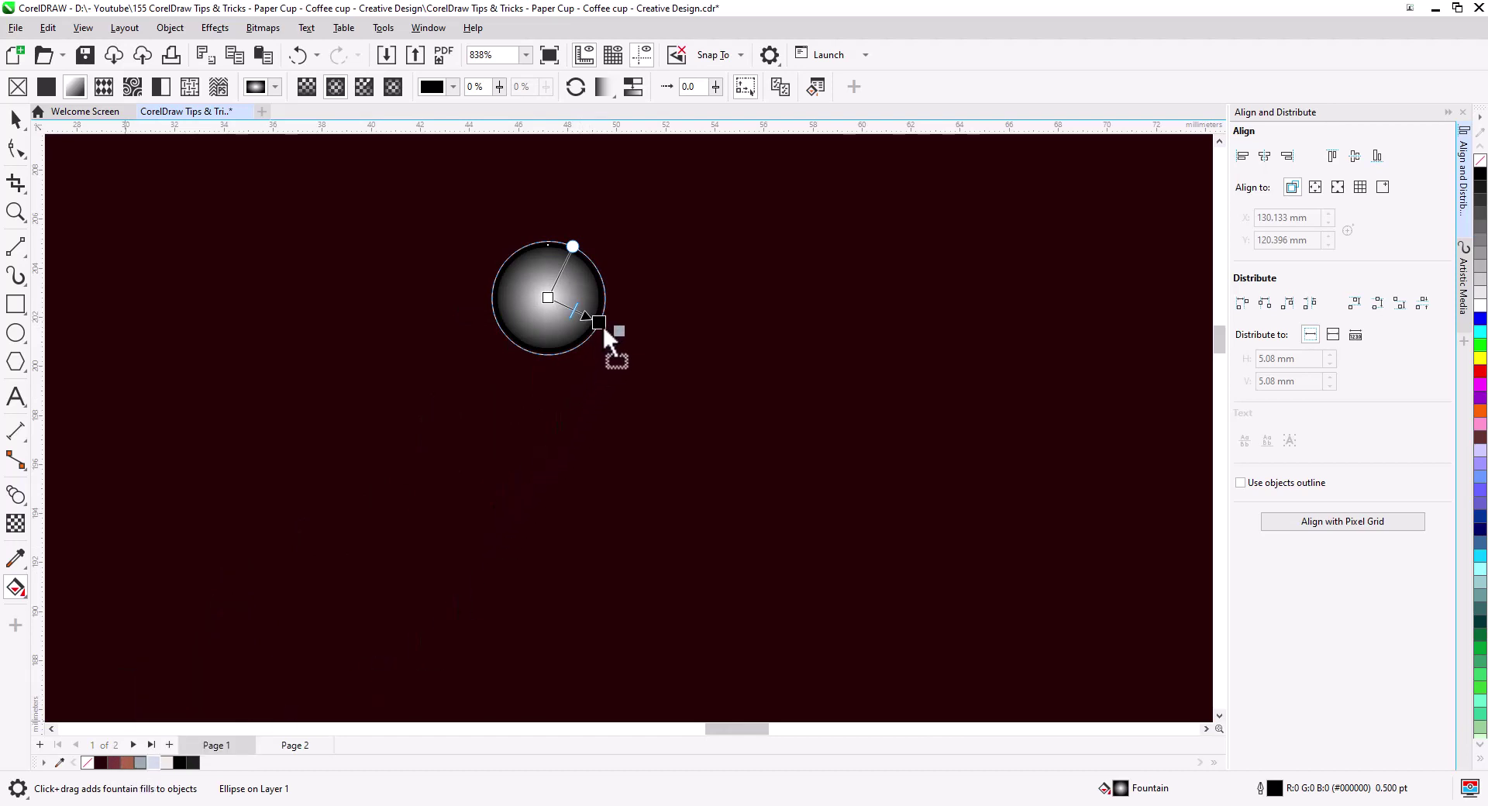
pyautogui.moveTo(602, 319); pyautogui.dragTo(602, 320)
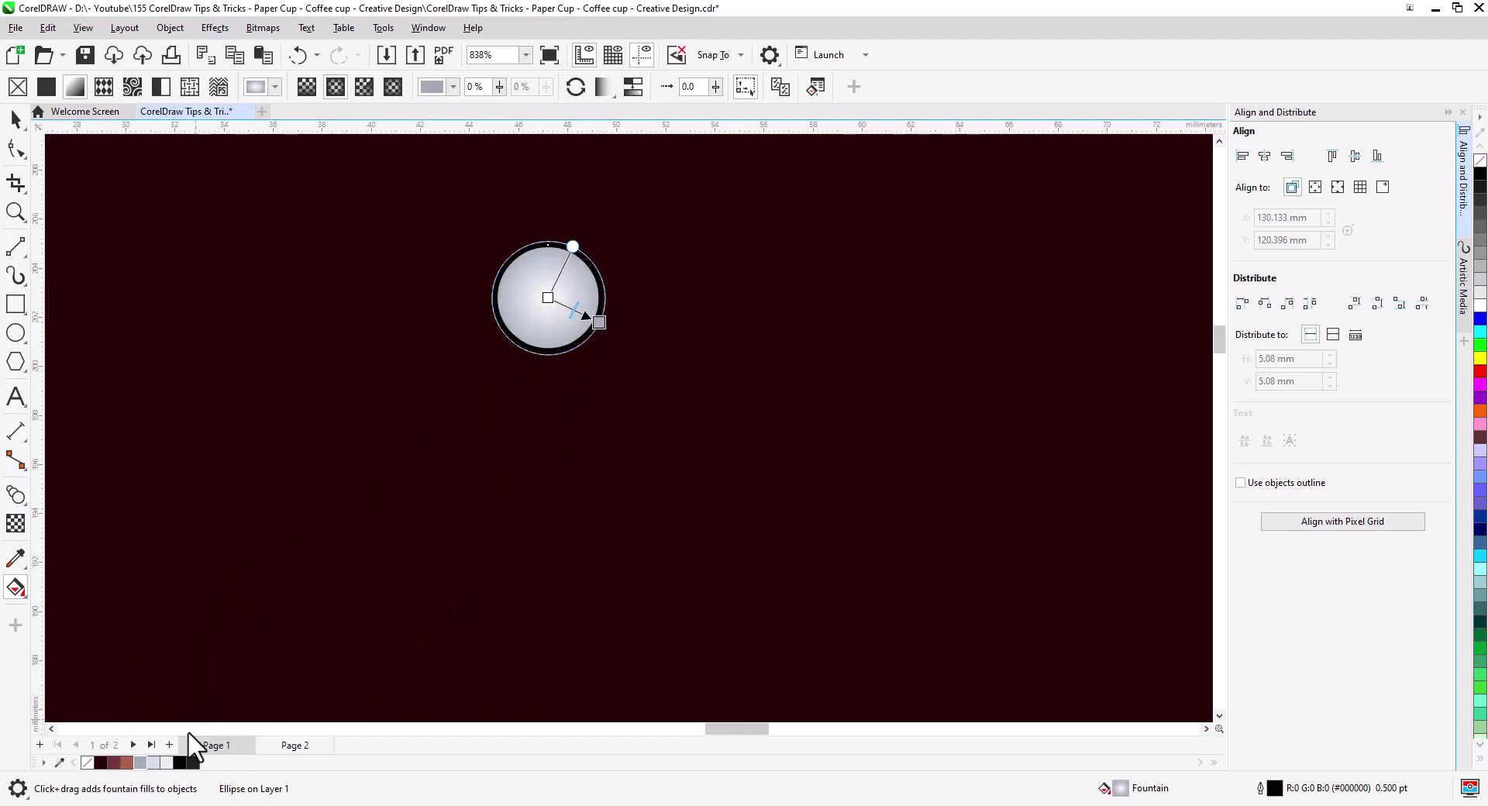
pyautogui.moveTo(451, 494); pyautogui.dragTo(602, 320)
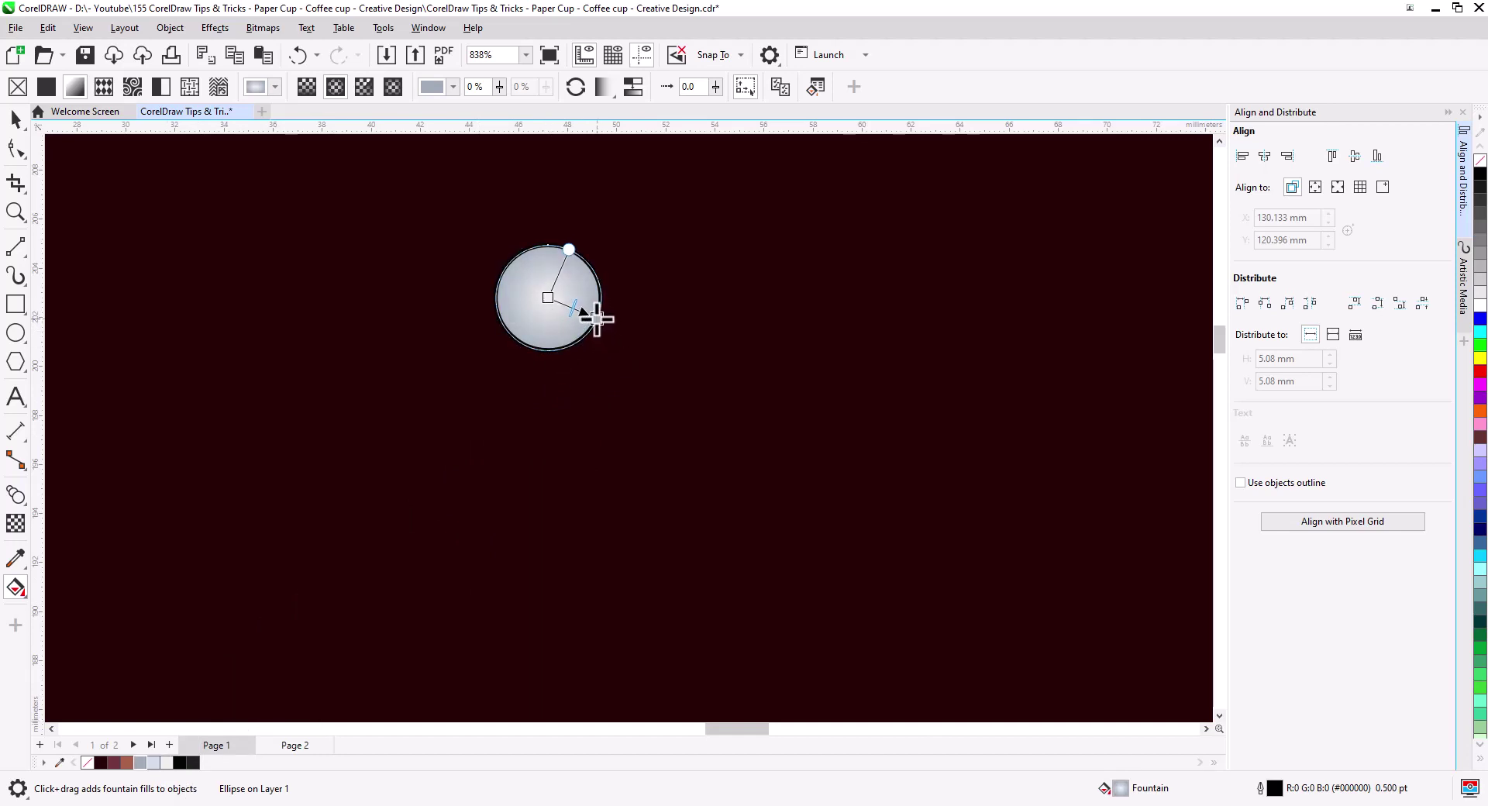
# - Darken the fountain fill's outer colour to R92 G102 B112 (#5C6670)
pyautogui.click(545, 336)
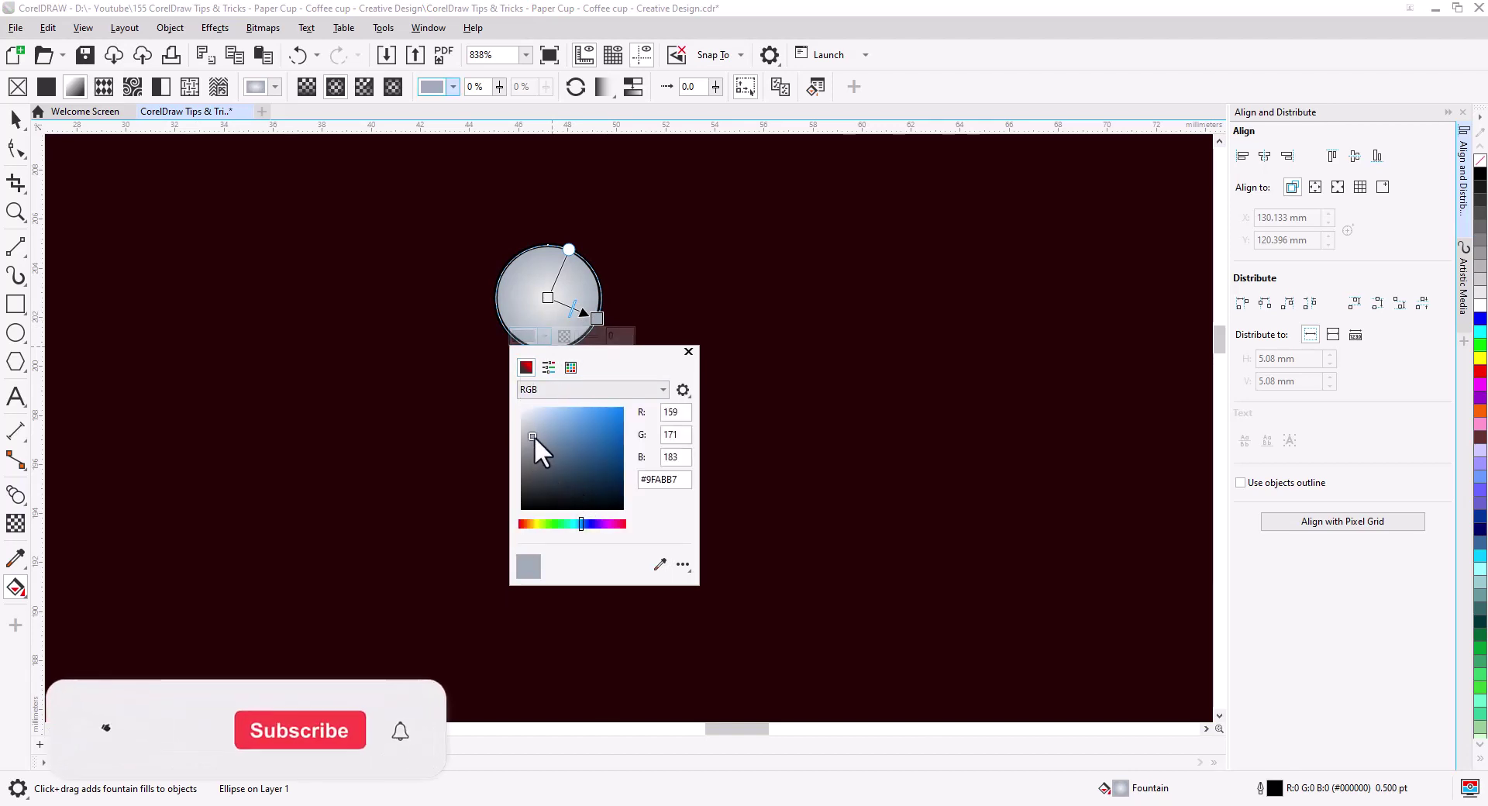
pyautogui.click(539, 446)
pyautogui.moveTo(538, 445); pyautogui.dragTo(538, 456)
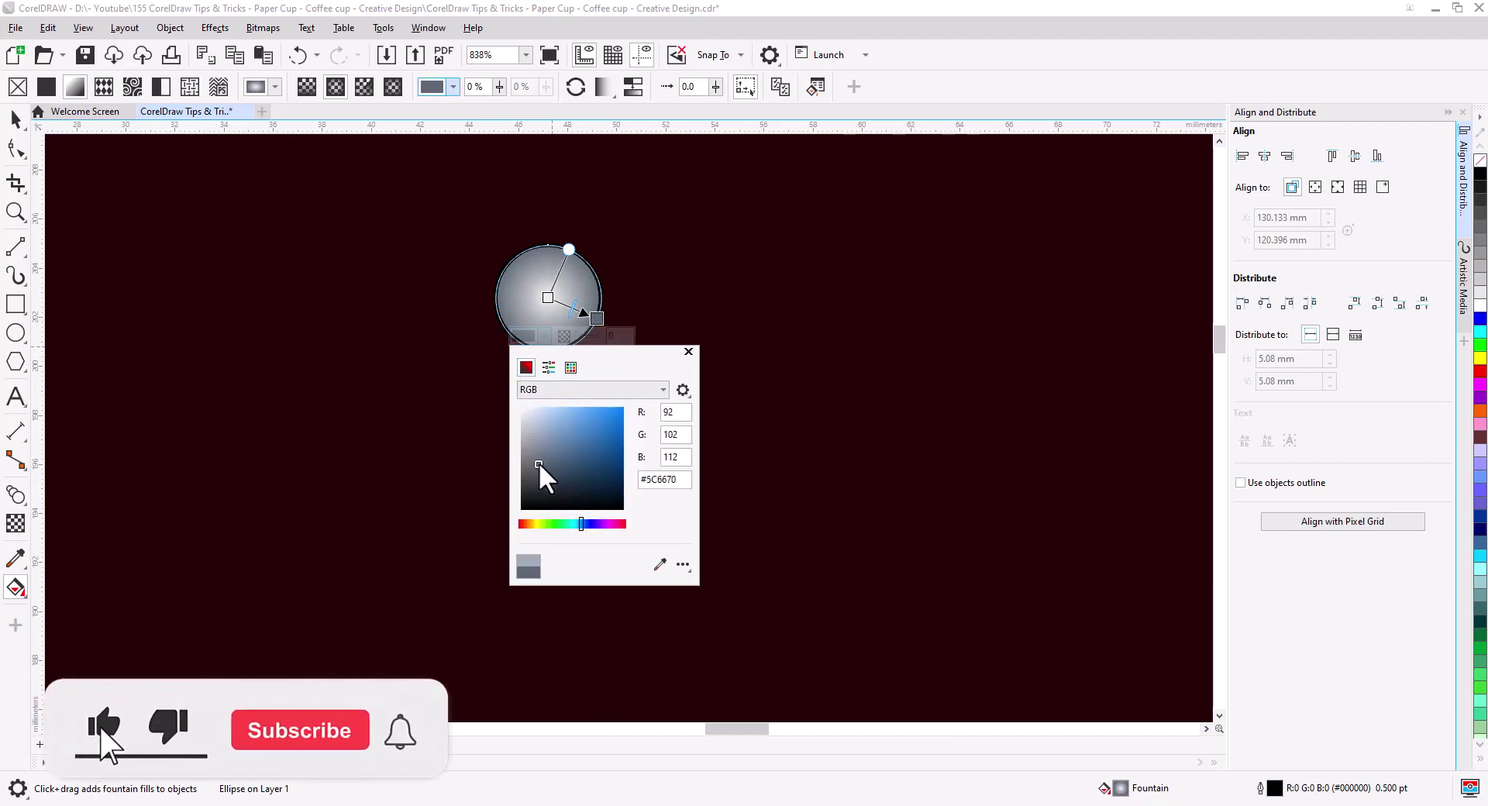
# - Finish the small circle's gradient colour edit and remove the circle's black outline
pyautogui.click(688, 351)
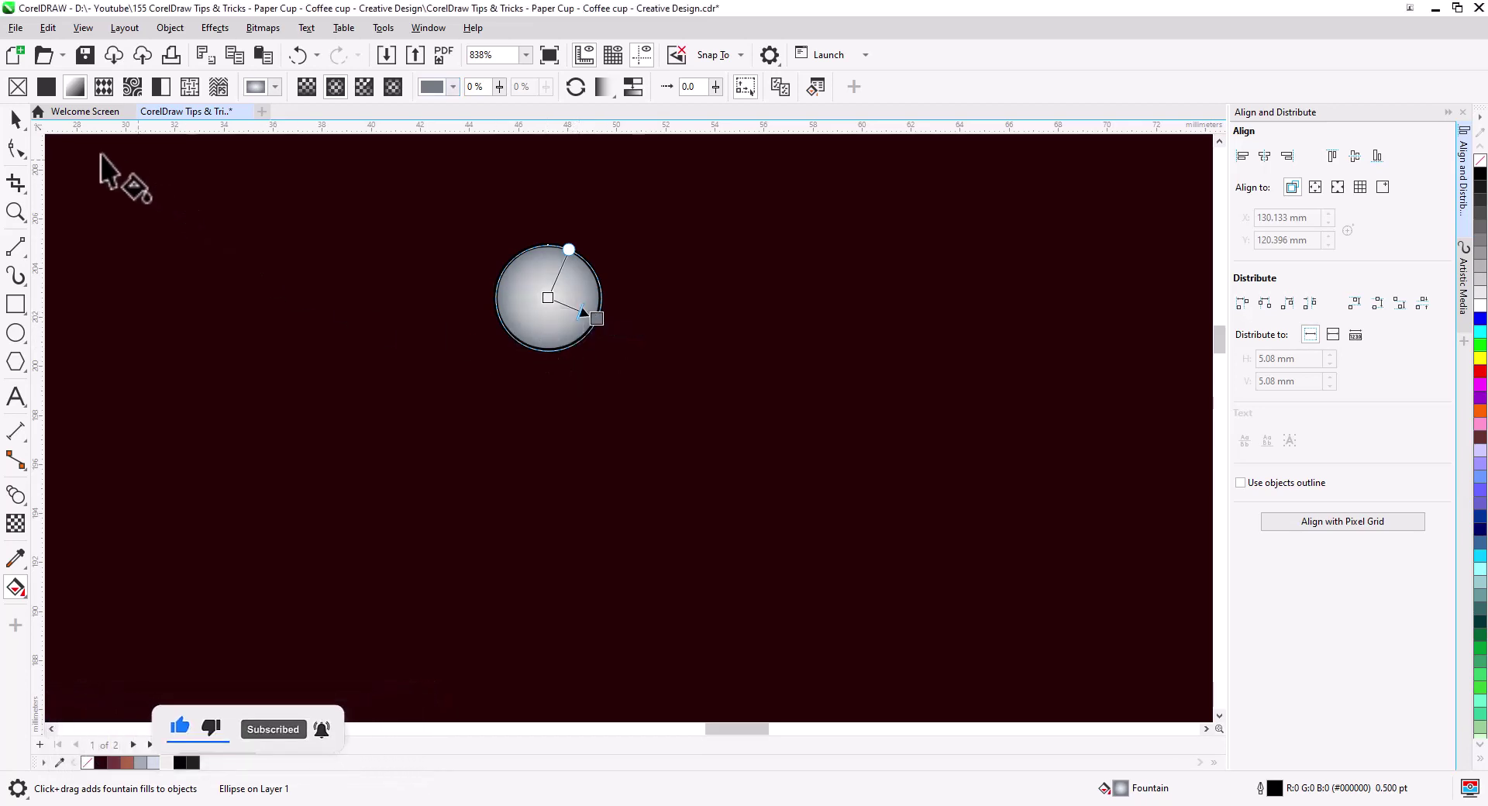
pyautogui.click(15, 119)
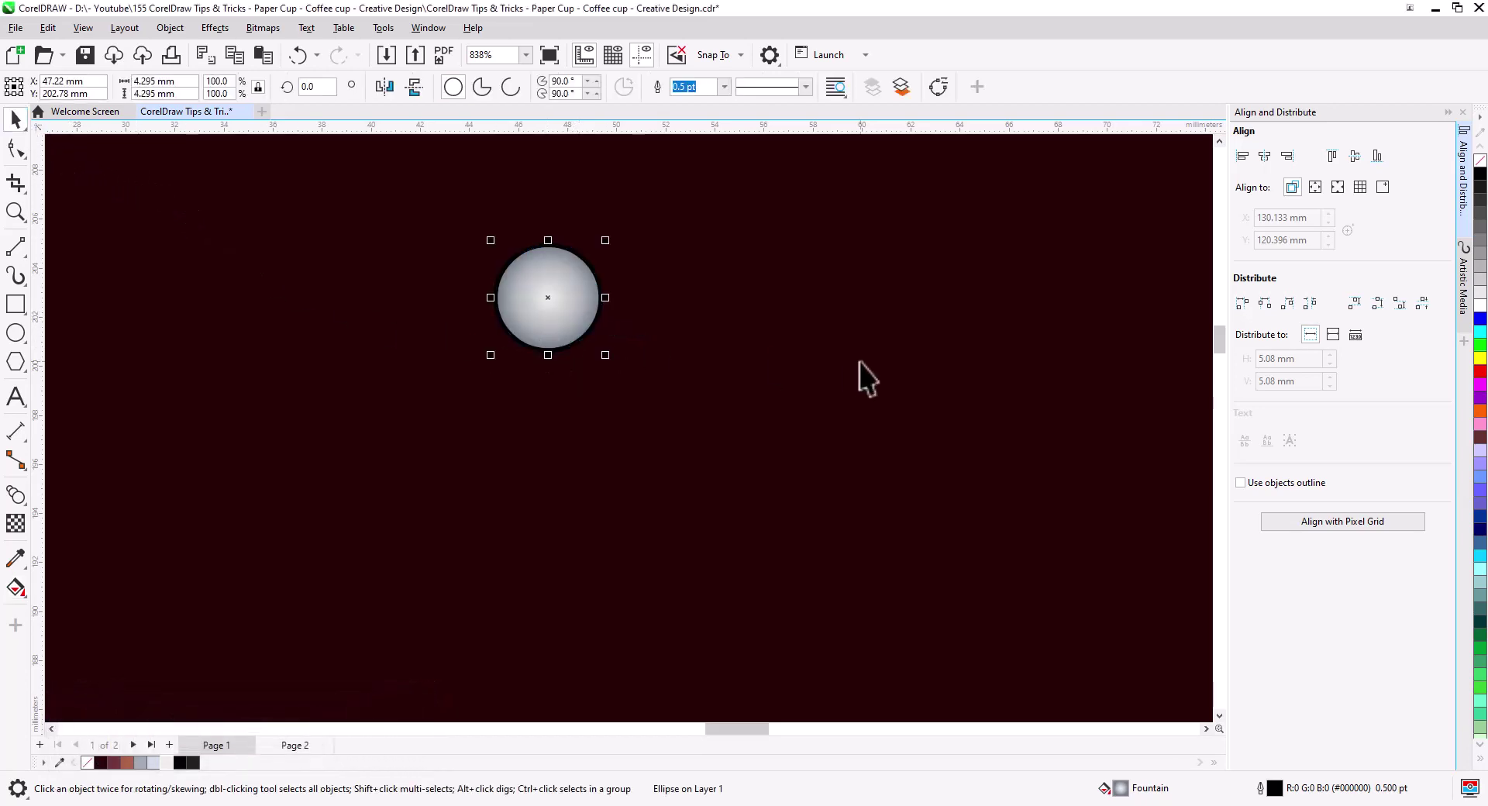
pyautogui.rightClick(1481, 160)
# - Surround the gradient circle with smaller copies of itself in varied sizes to form a cluster of eight circles
pyautogui.scroll(-5, 596, 372)
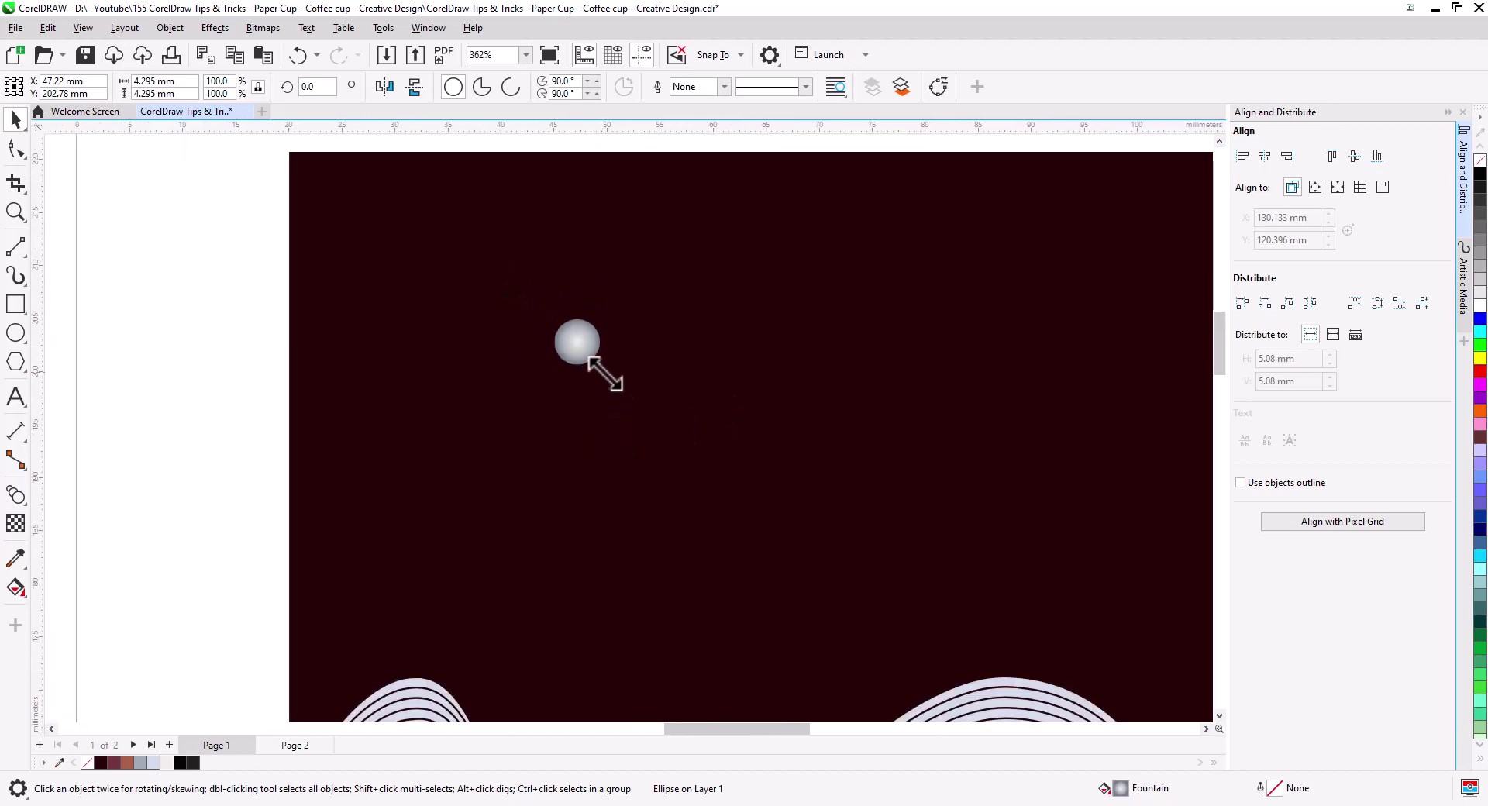
pyautogui.moveTo(589, 358); pyautogui.dragTo(493, 313)
pyautogui.click(642, 421)
pyautogui.click(566, 418)
pyautogui.click(571, 399)
pyautogui.click(616, 336)
pyautogui.scroll(2, 572, 316)
pyautogui.rightClick(493, 312)
pyautogui.moveTo(518, 338); pyautogui.dragTo(502, 331)
pyautogui.moveTo(488, 309); pyautogui.dragTo(493, 324)
pyautogui.moveTo(489, 322); pyautogui.dragTo(725, 438)
pyautogui.click(764, 474)
pyautogui.scroll(-5, 755, 514)
pyautogui.moveTo(759, 518); pyautogui.dragTo(635, 400)
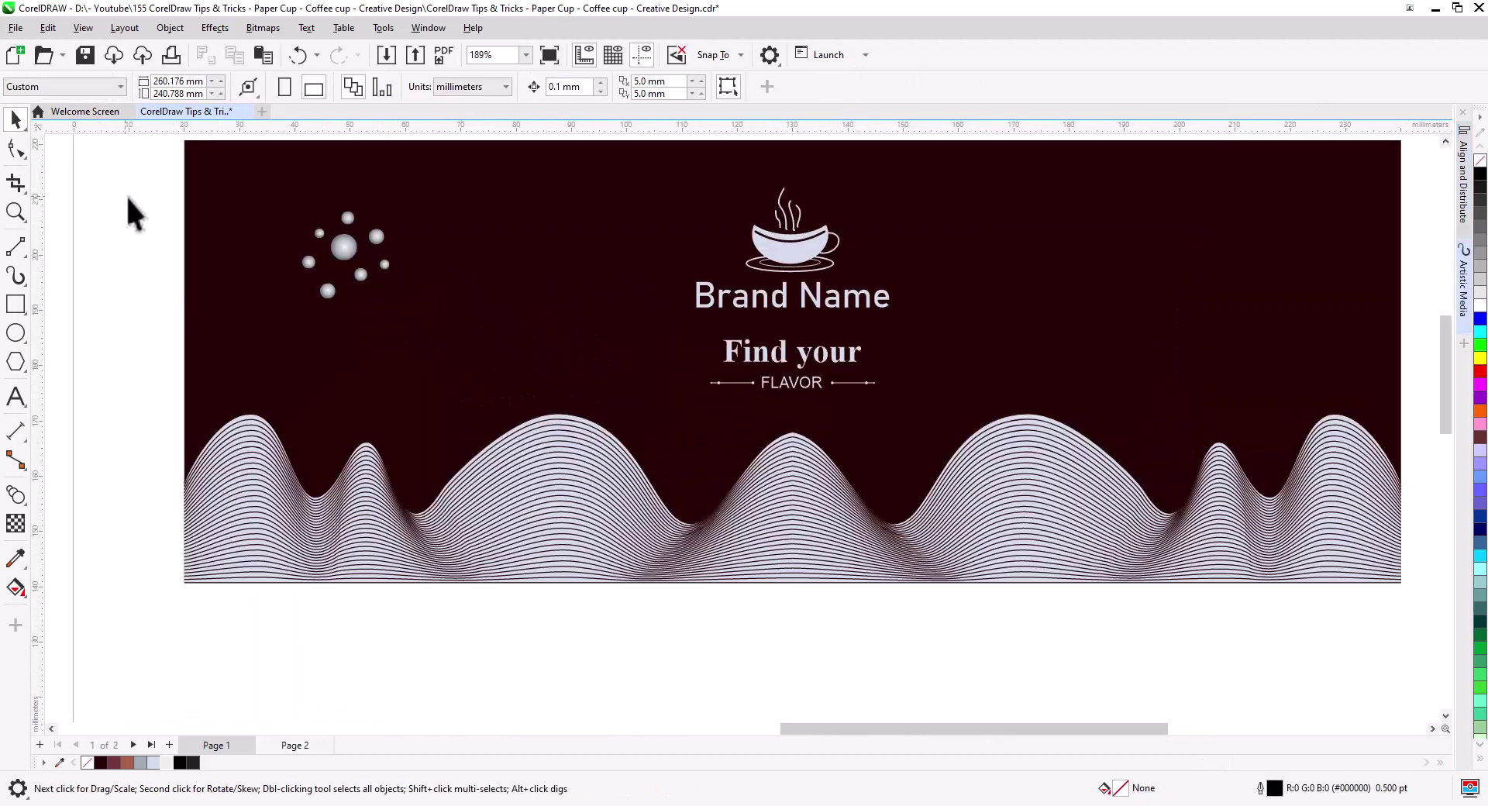
# - Arrange three copies of the circle cluster above the waves to the left of the branding and group them
pyautogui.moveTo(410, 327); pyautogui.dragTo(410, 328)
pyautogui.moveTo(351, 251); pyautogui.dragTo(602, 351)
pyautogui.press('space')
pyautogui.moveTo(131, 256); pyautogui.dragTo(686, 471)
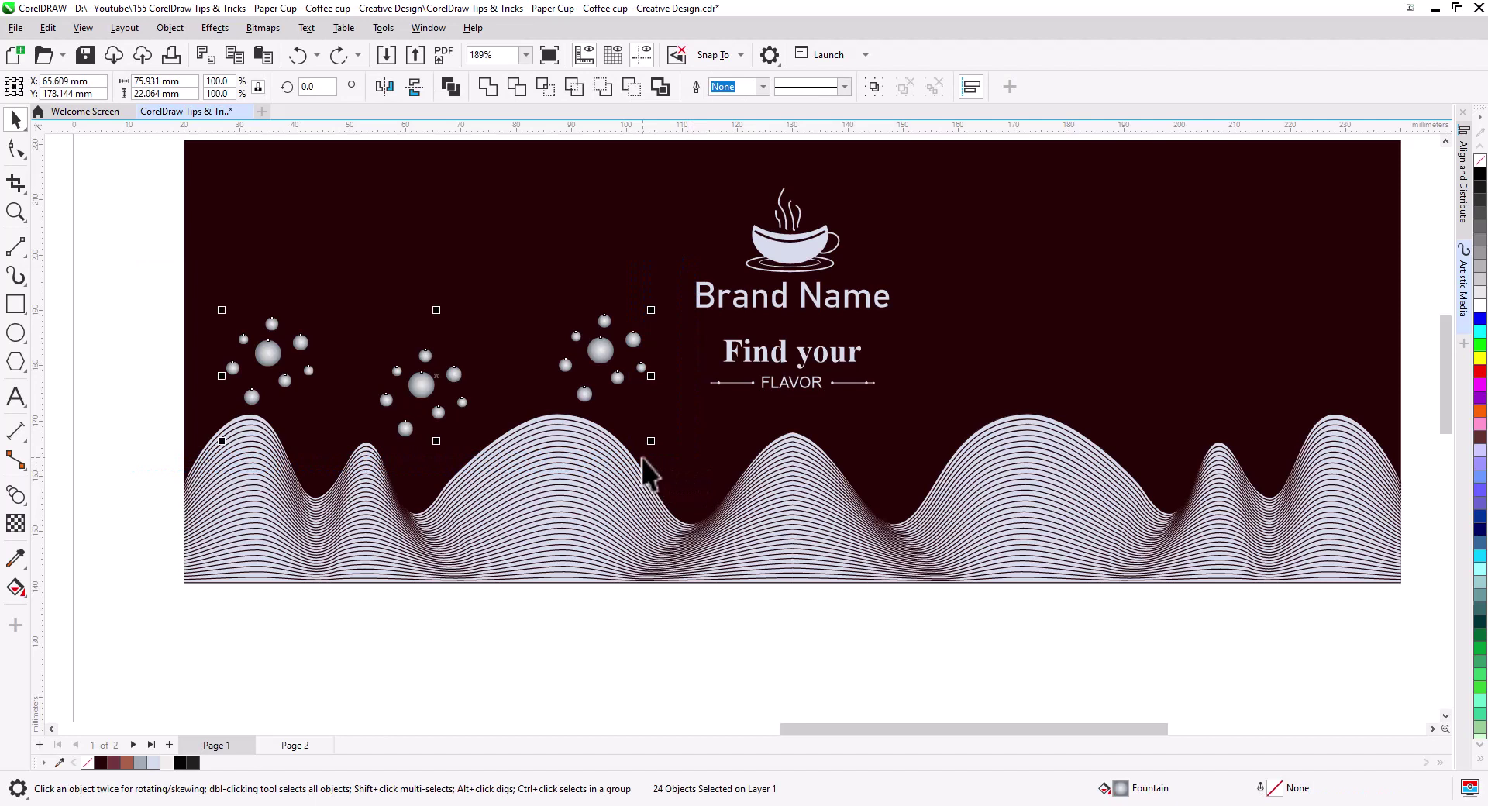
pyautogui.hotkey('ctrl', 'g')
# - Copy the grouped circle clusters to the right of the branding and mirror the copy horizontally
pyautogui.moveTo(467, 388); pyautogui.dragTo(1134, 372)
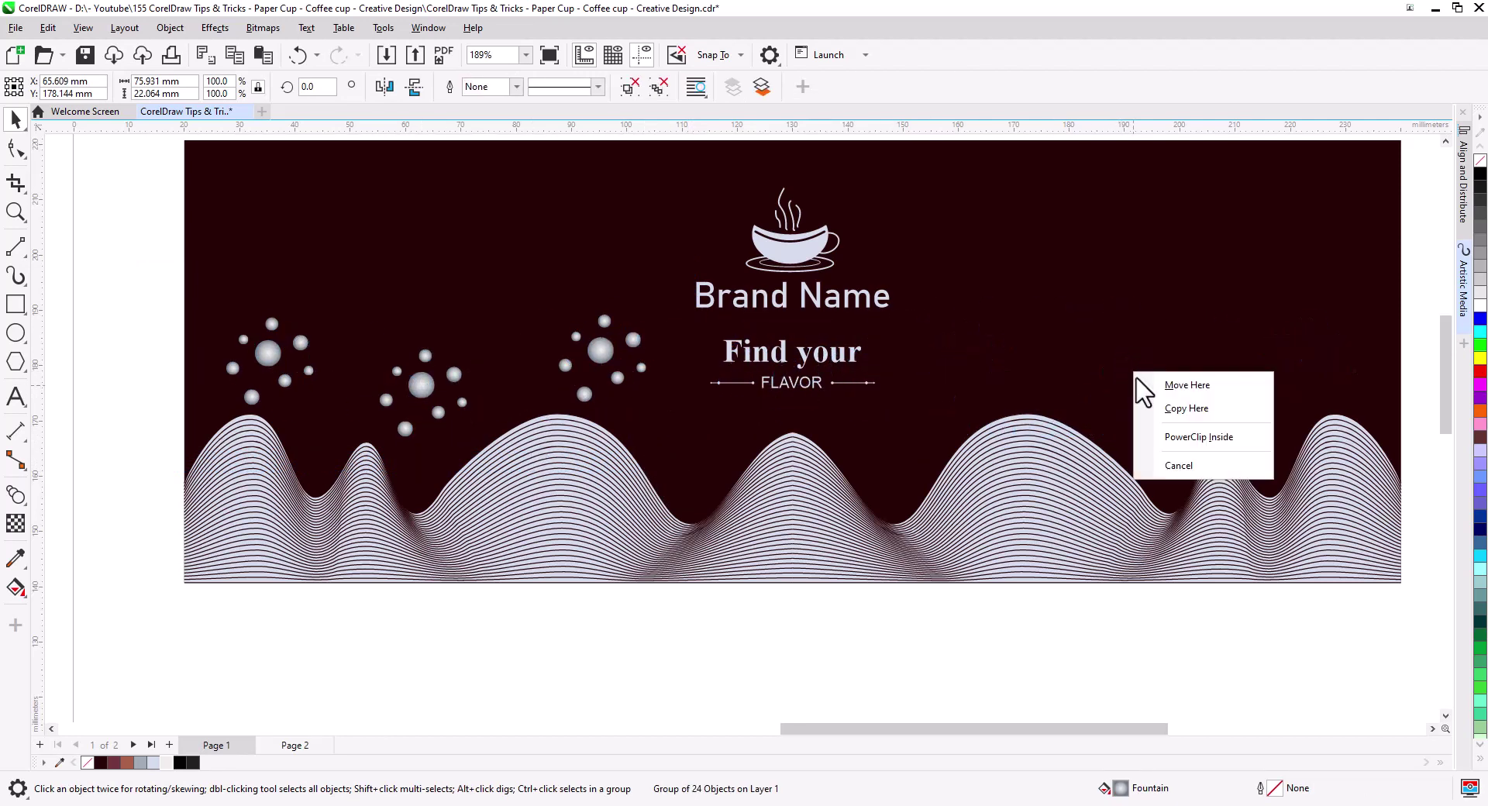
pyautogui.click(1174, 411)
pyautogui.click(390, 84)
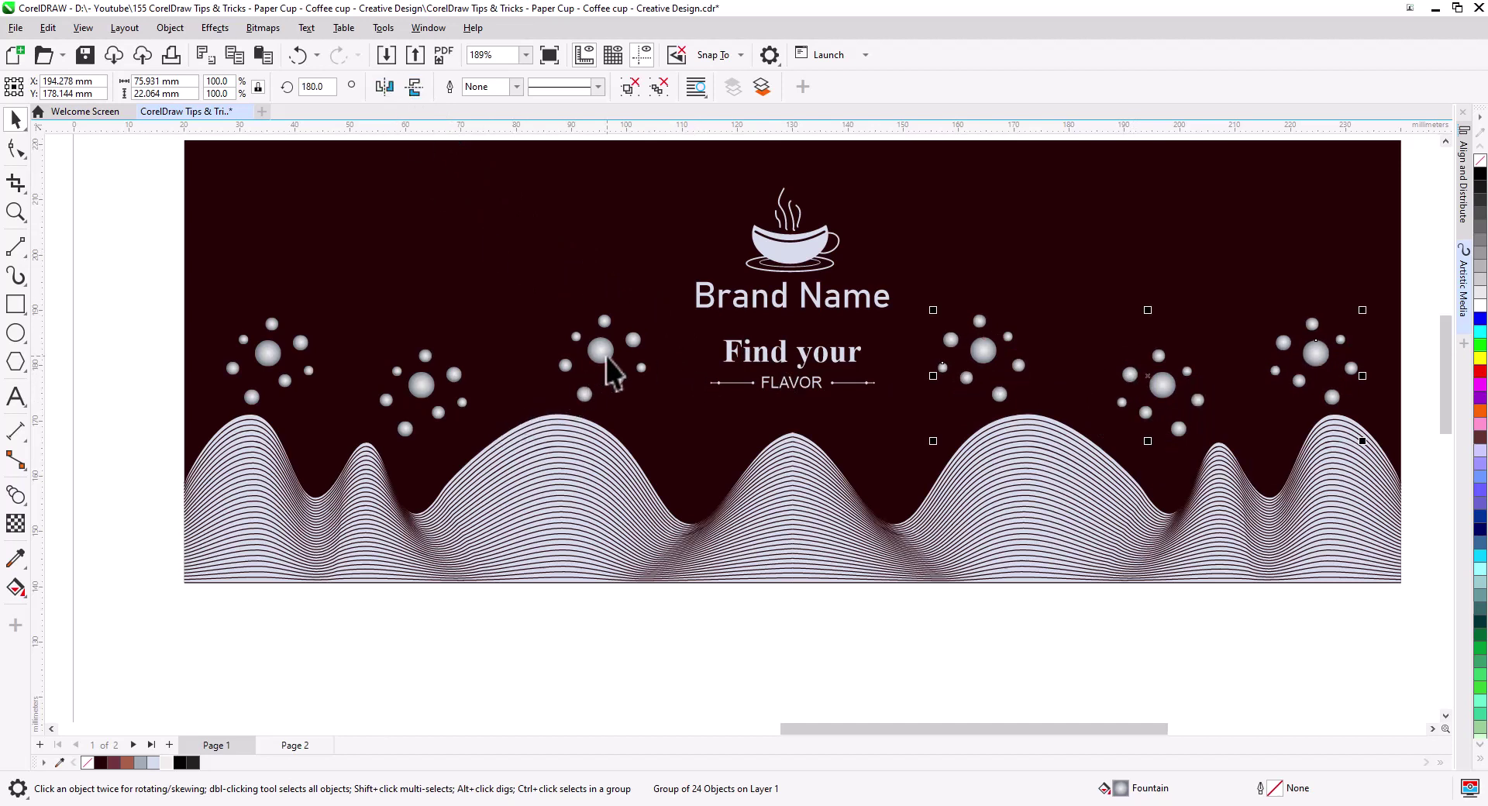
# - Group the two sets of circle clusters and centre the group horizontally on the dark brown background
pyautogui.keyDown('shift'); pyautogui.click(610, 372); pyautogui.keyUp('shift')
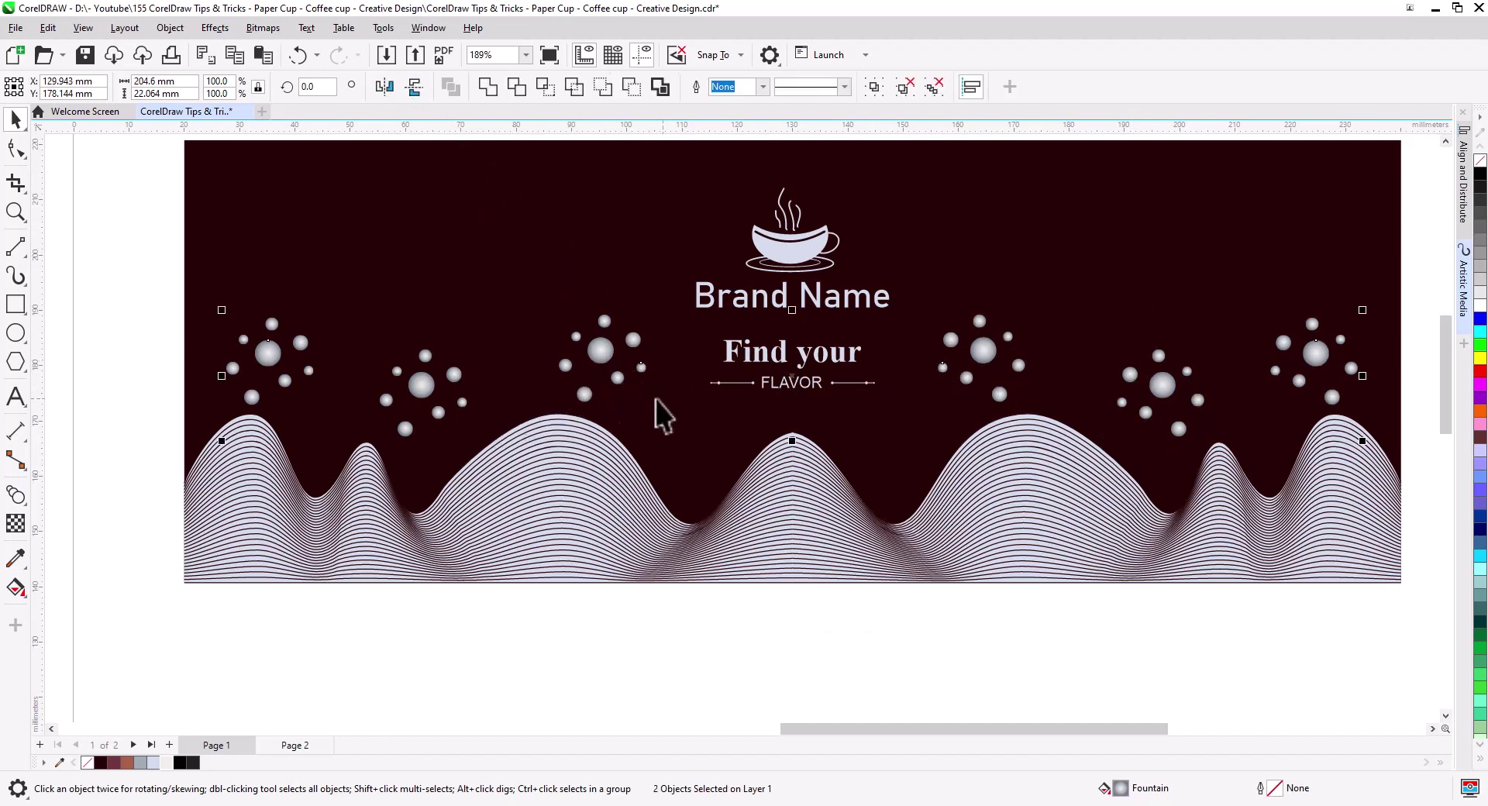
pyautogui.hotkey('ctrl', 'g')
pyautogui.keyDown('shift'); pyautogui.click(972, 272); pyautogui.keyUp('shift')
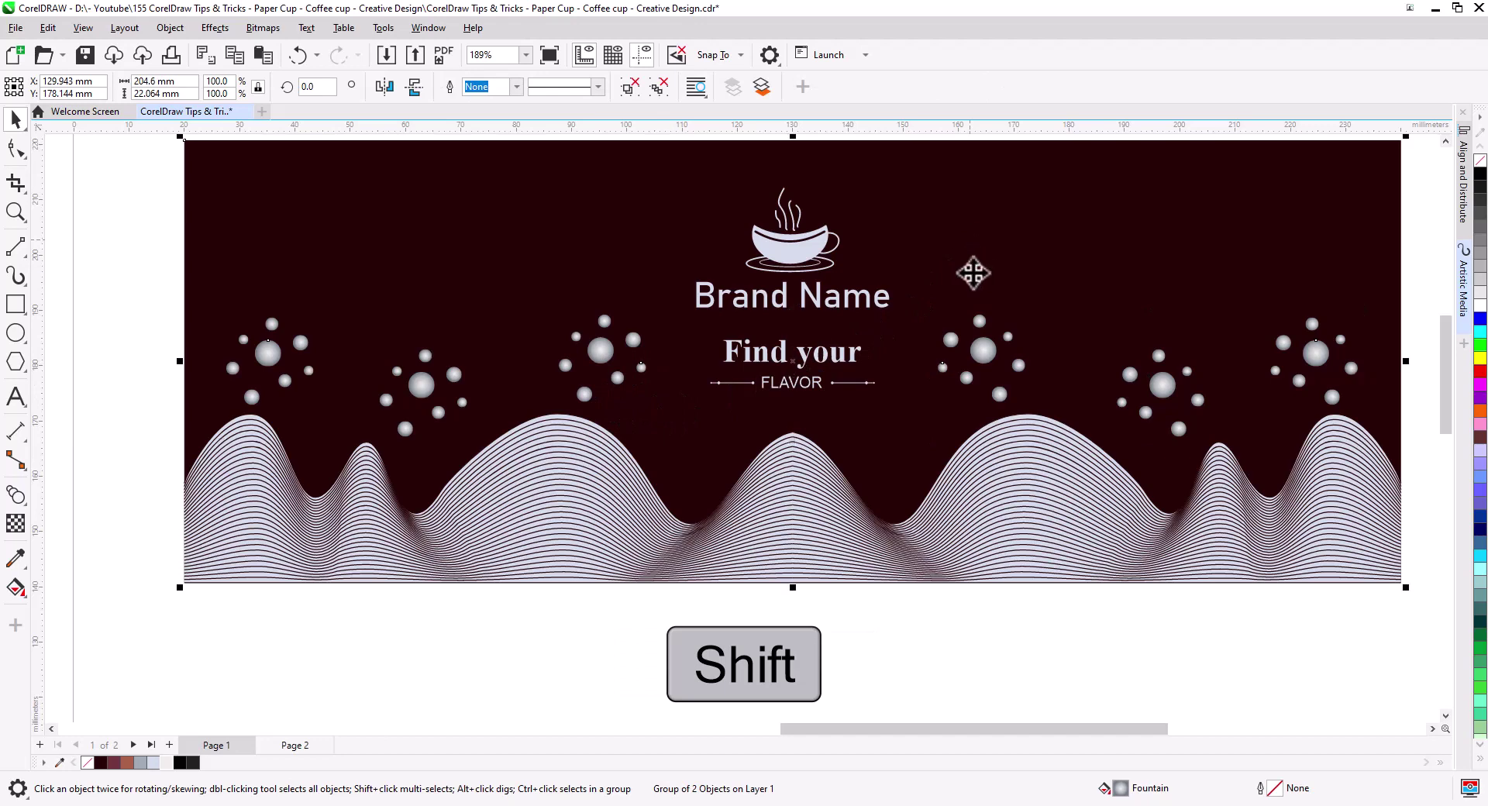
pyautogui.click(1464, 182)
pyautogui.click(1265, 157)
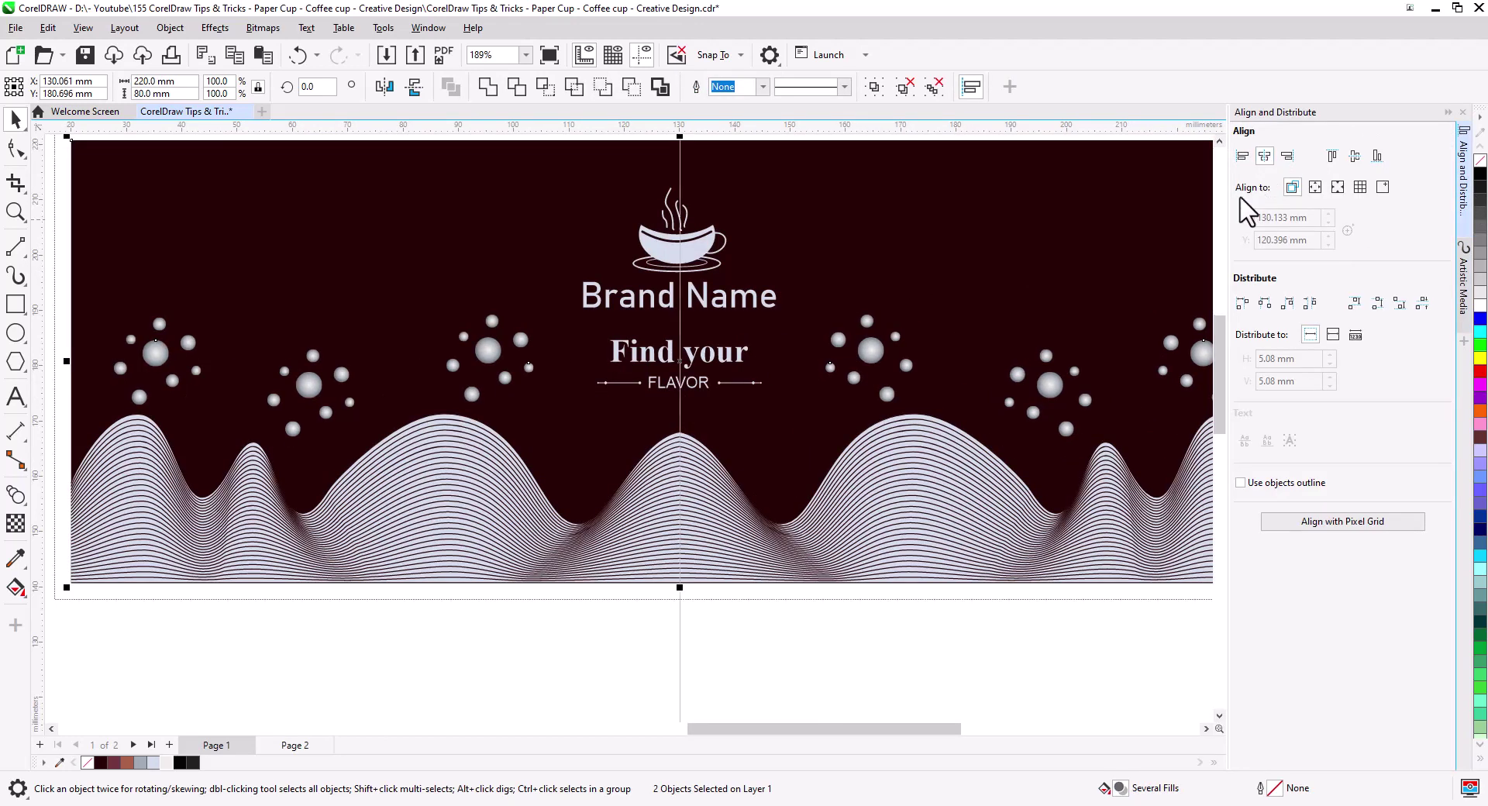
pyautogui.click(648, 624)
# - Place a copy of the complete dark brown layout to the left of the original, beside the page
pyautogui.scroll(-1, 677, 582)
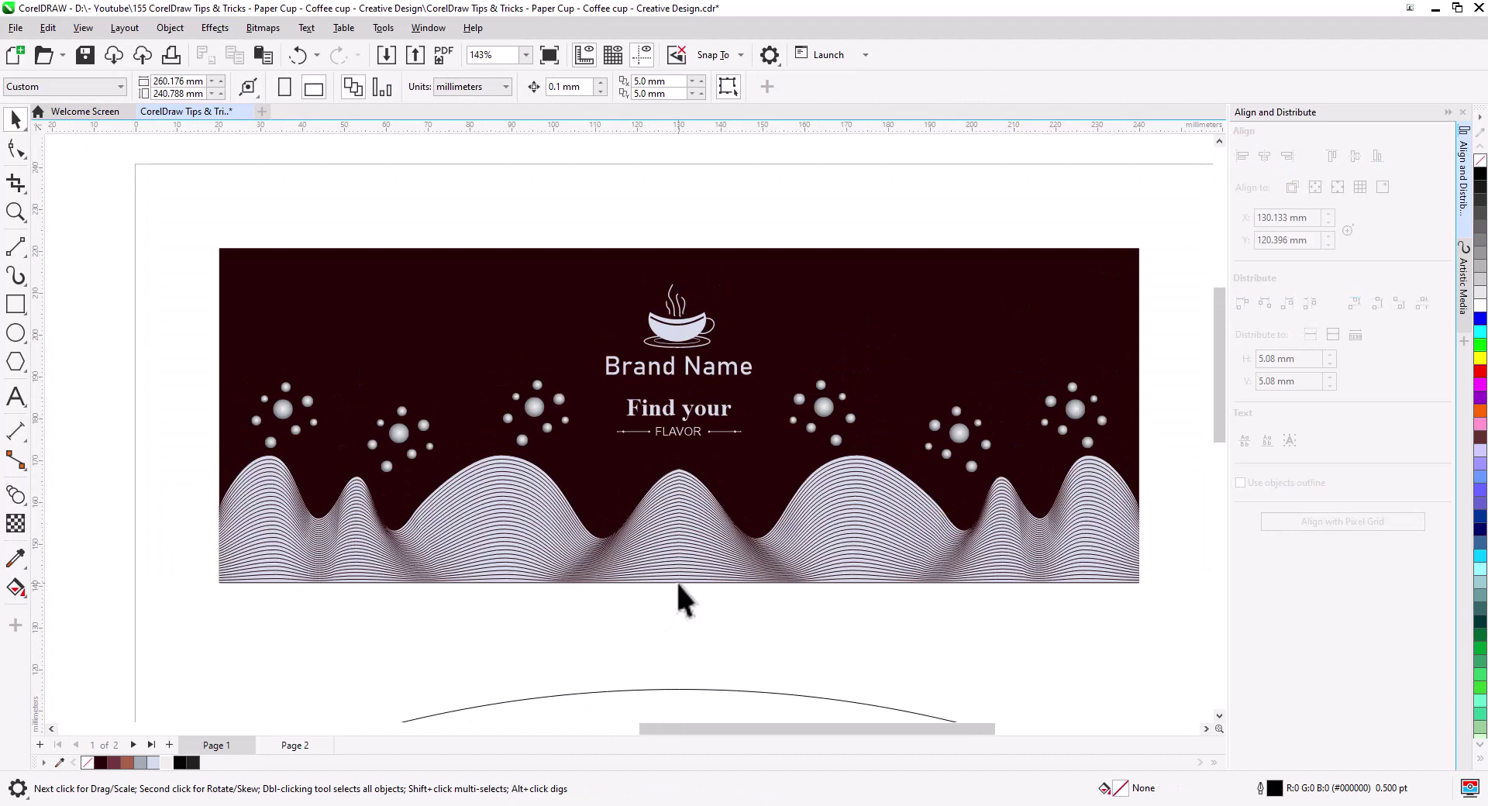
pyautogui.moveTo(790, 591); pyautogui.dragTo(828, 629)
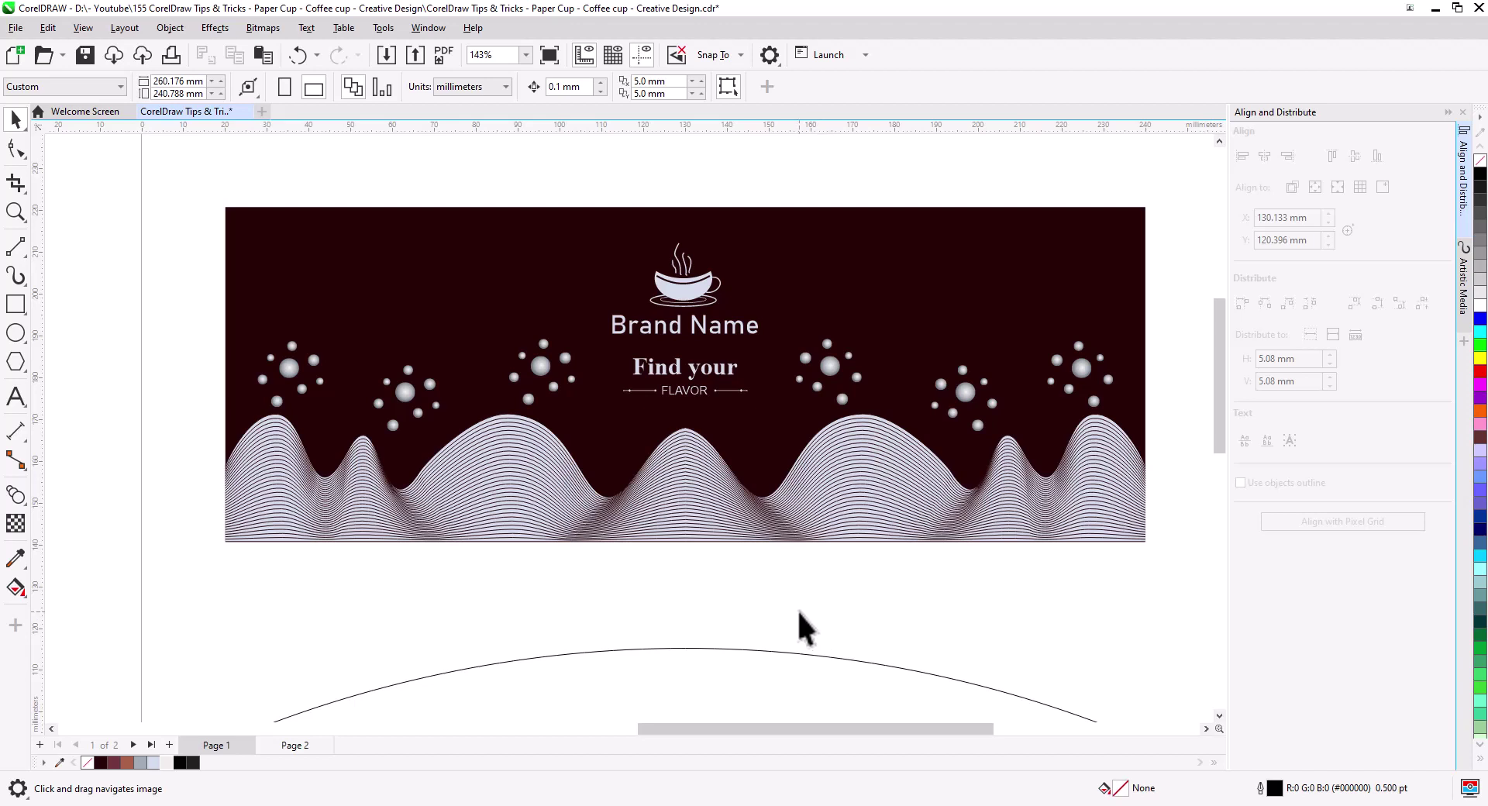
pyautogui.scroll(-1, 853, 626)
pyautogui.scroll(-1, 804, 704)
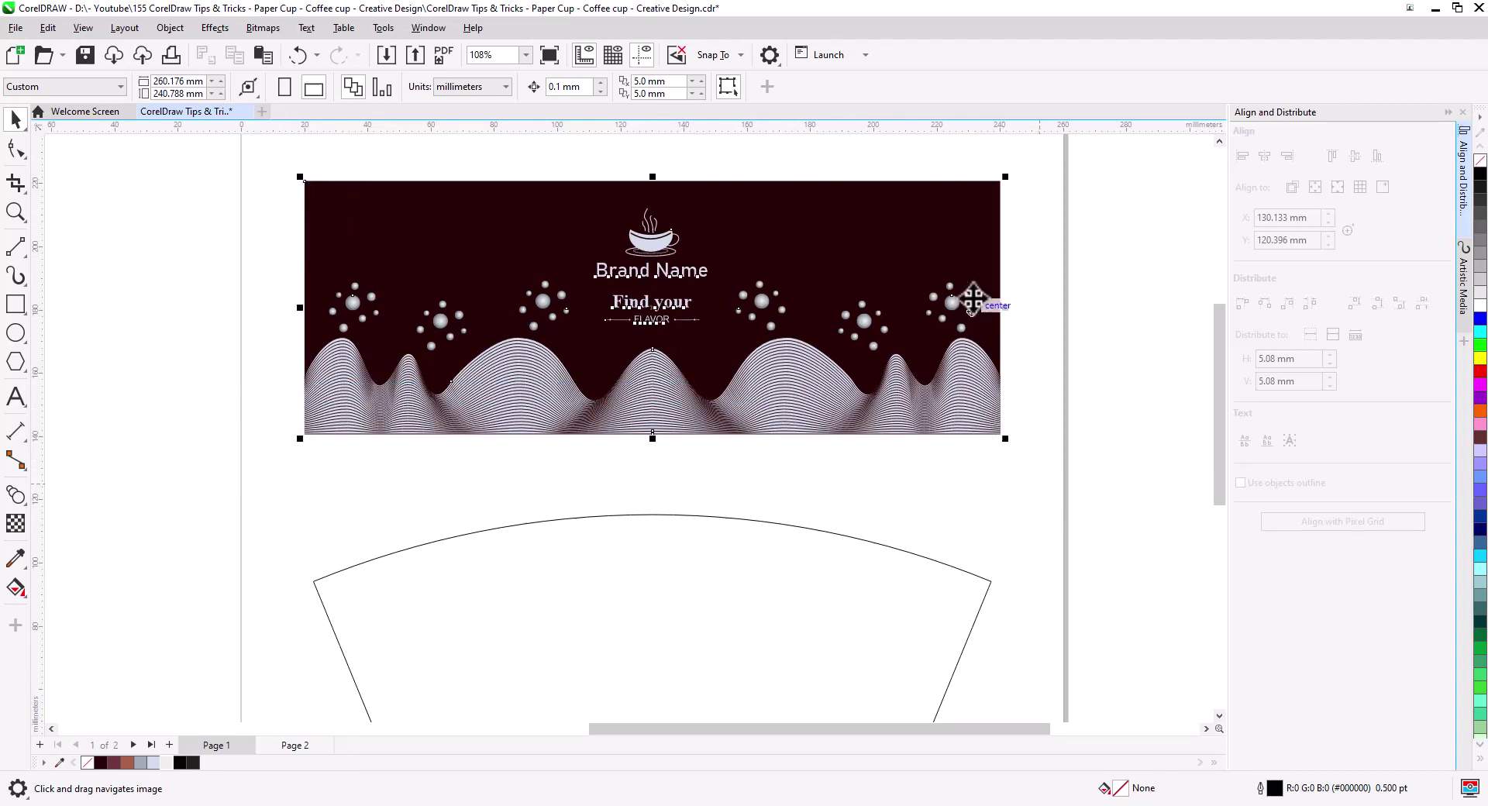
pyautogui.moveTo(973, 301); pyautogui.dragTo(231, 258)
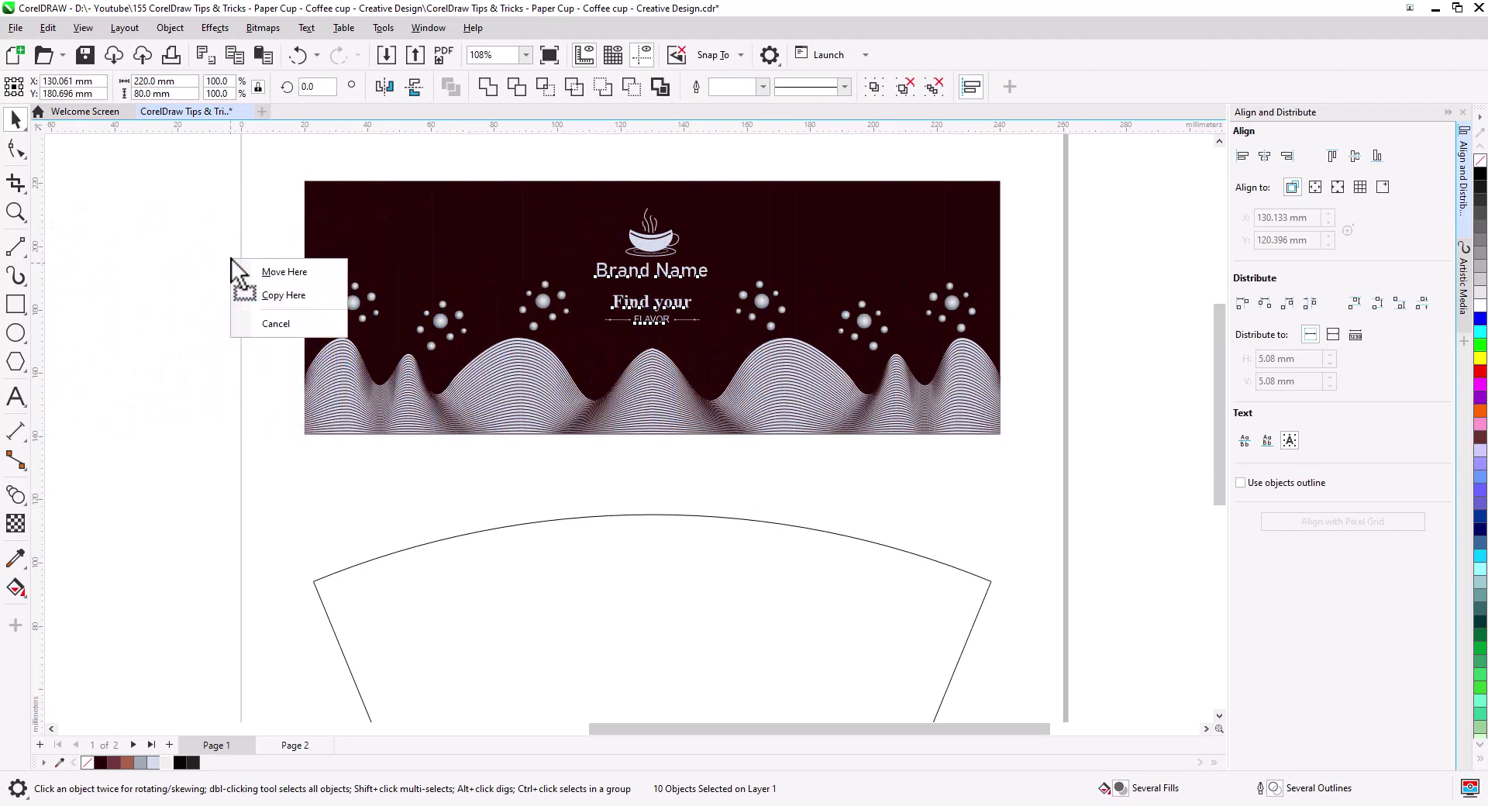
pyautogui.click(277, 296)
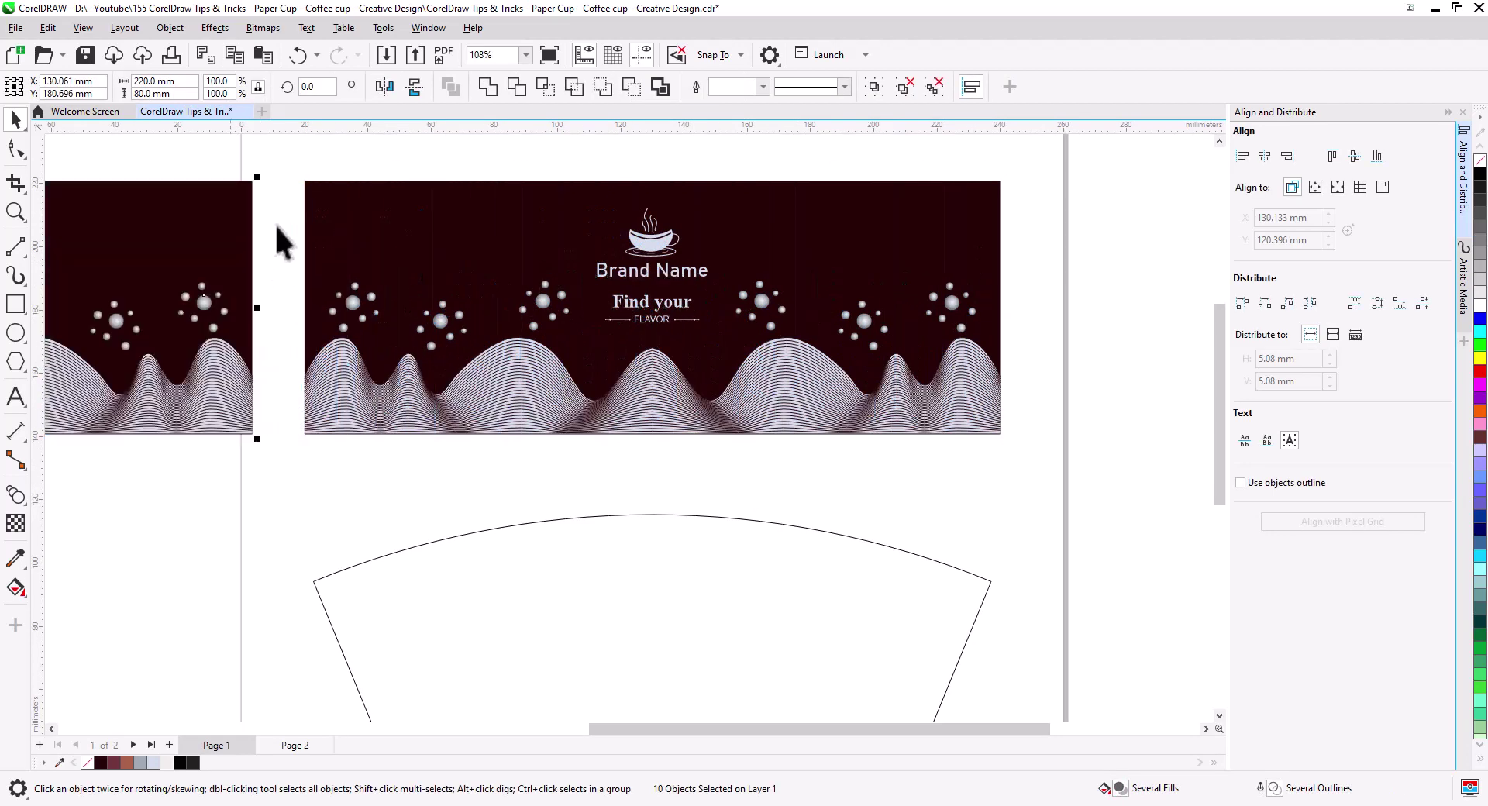
# - Recolour the background fill and wave line outlines of the layout on the page with the burgundy document colour
pyautogui.click(384, 331)
pyautogui.click(114, 763)
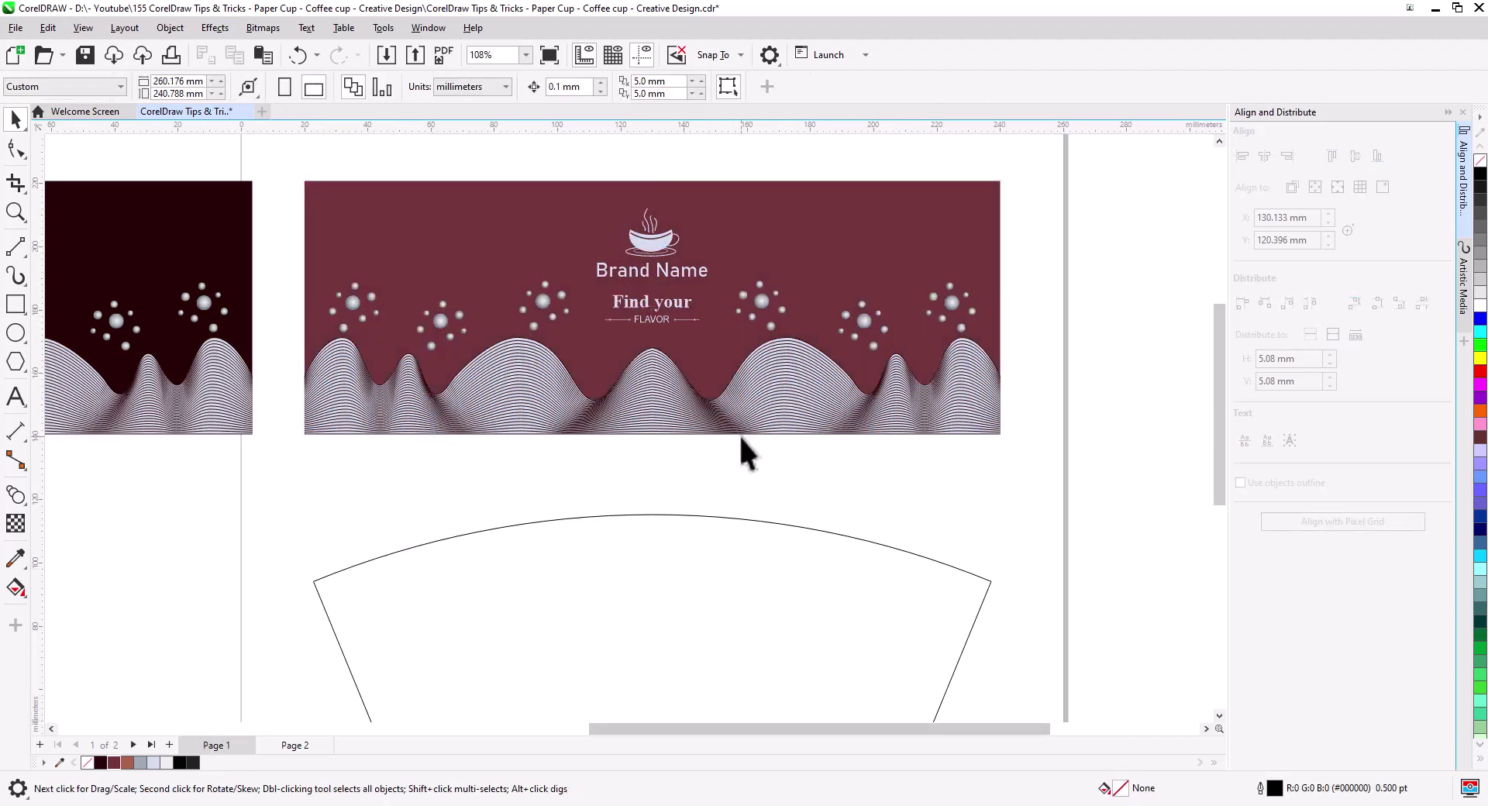
pyautogui.click(738, 434)
pyautogui.rightClick(114, 763)
pyautogui.click(592, 509)
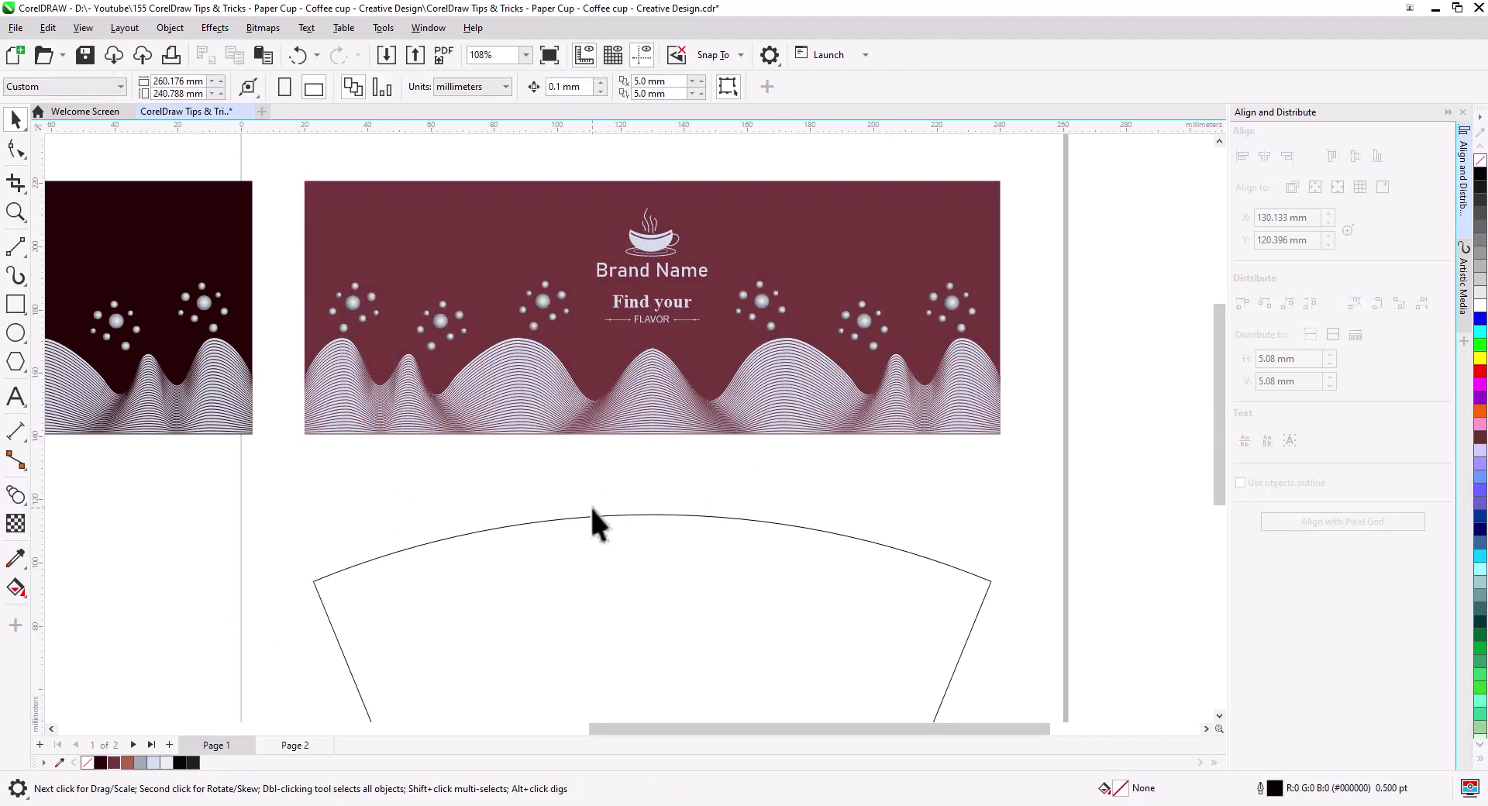
# - Place a copy of the complete burgundy layout beside the page, directly below the dark brown copy
pyautogui.scroll(-1, 670, 444)
pyautogui.moveTo(681, 491); pyautogui.dragTo(842, 465)
pyautogui.moveTo(1088, 436); pyautogui.dragTo(546, 186)
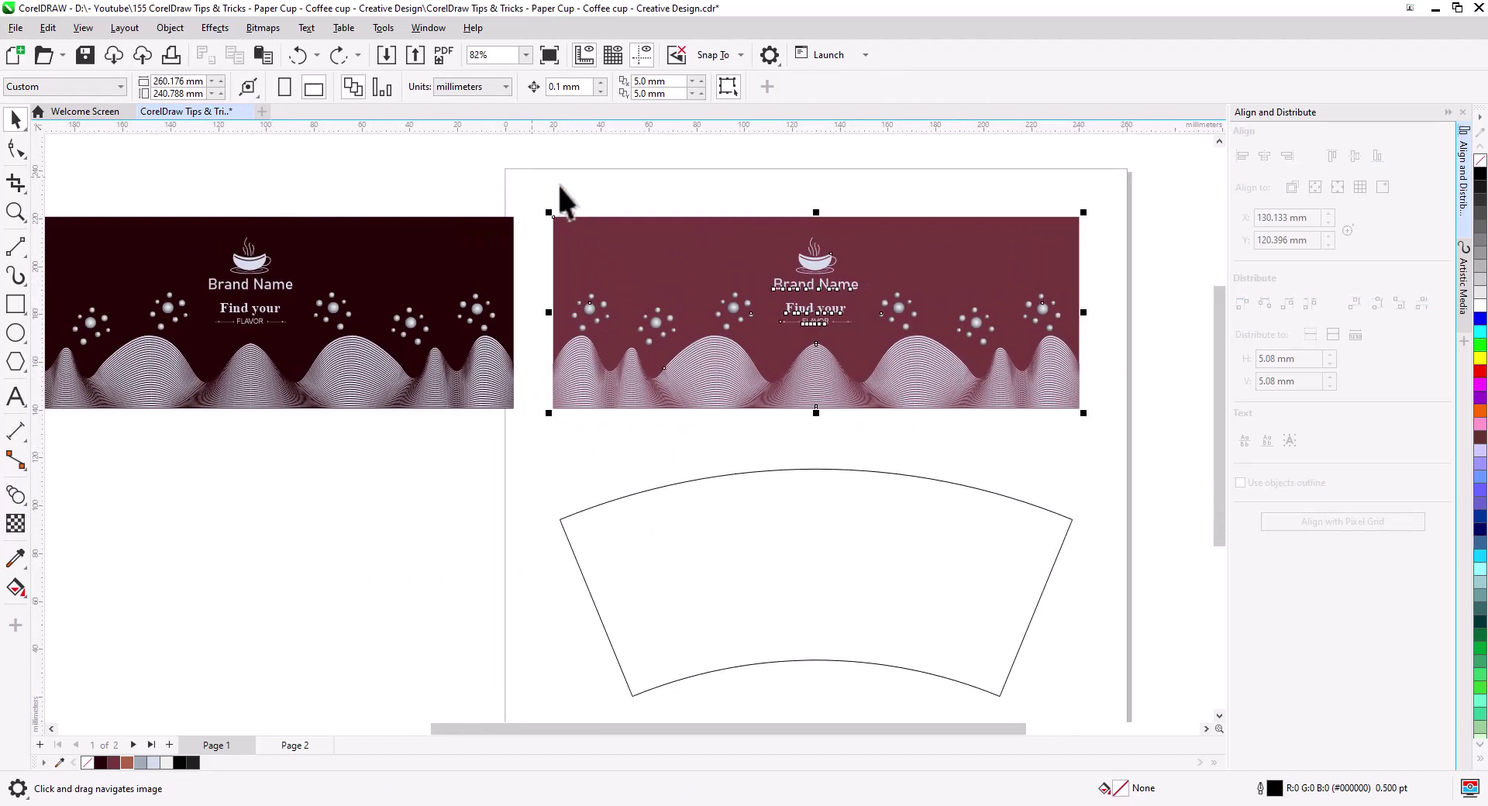
pyautogui.moveTo(1073, 226); pyautogui.dragTo(507, 439)
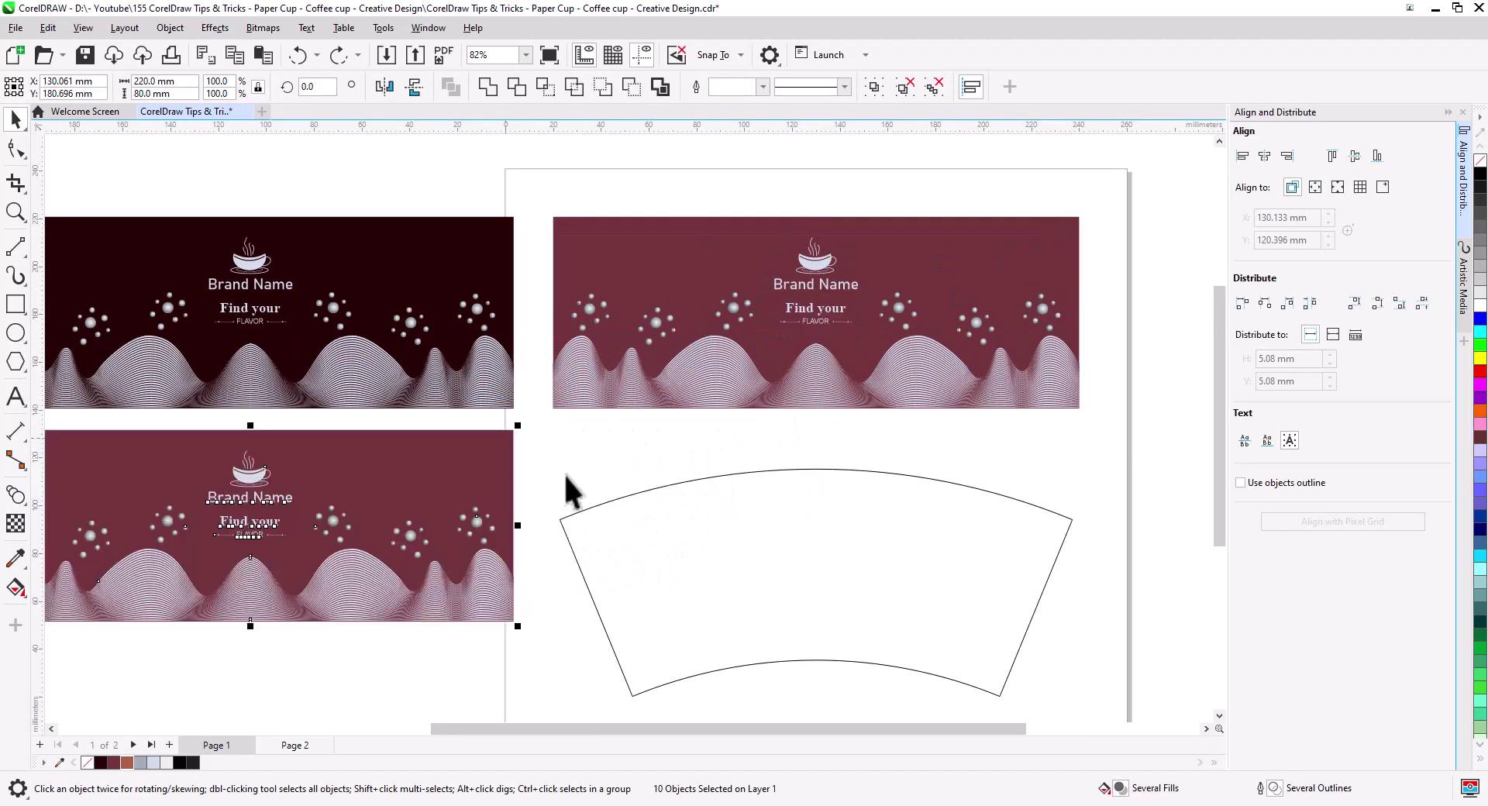
# - Recolour the on-page layout's background fill and wave line outlines to terracotta R171 G99 B74 (#AB634A)
pyautogui.moveTo(796, 442); pyautogui.dragTo(670, 432)
pyautogui.click(541, 232)
pyautogui.click(128, 762)
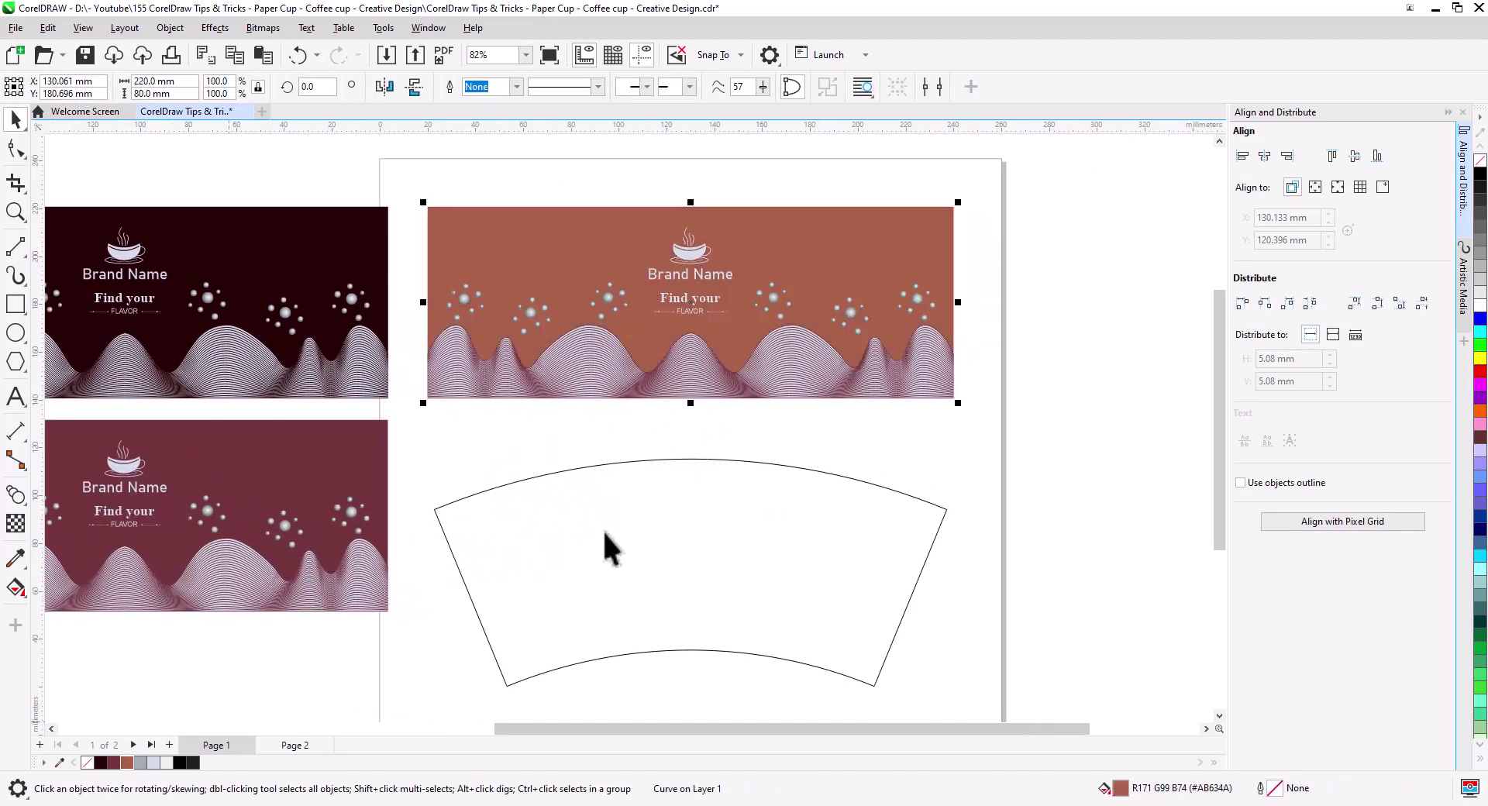
pyautogui.click(605, 532)
pyautogui.click(781, 376)
pyautogui.keyDown('shift'); pyautogui.click(575, 379); pyautogui.keyUp('shift')
pyautogui.rightClick(127, 765)
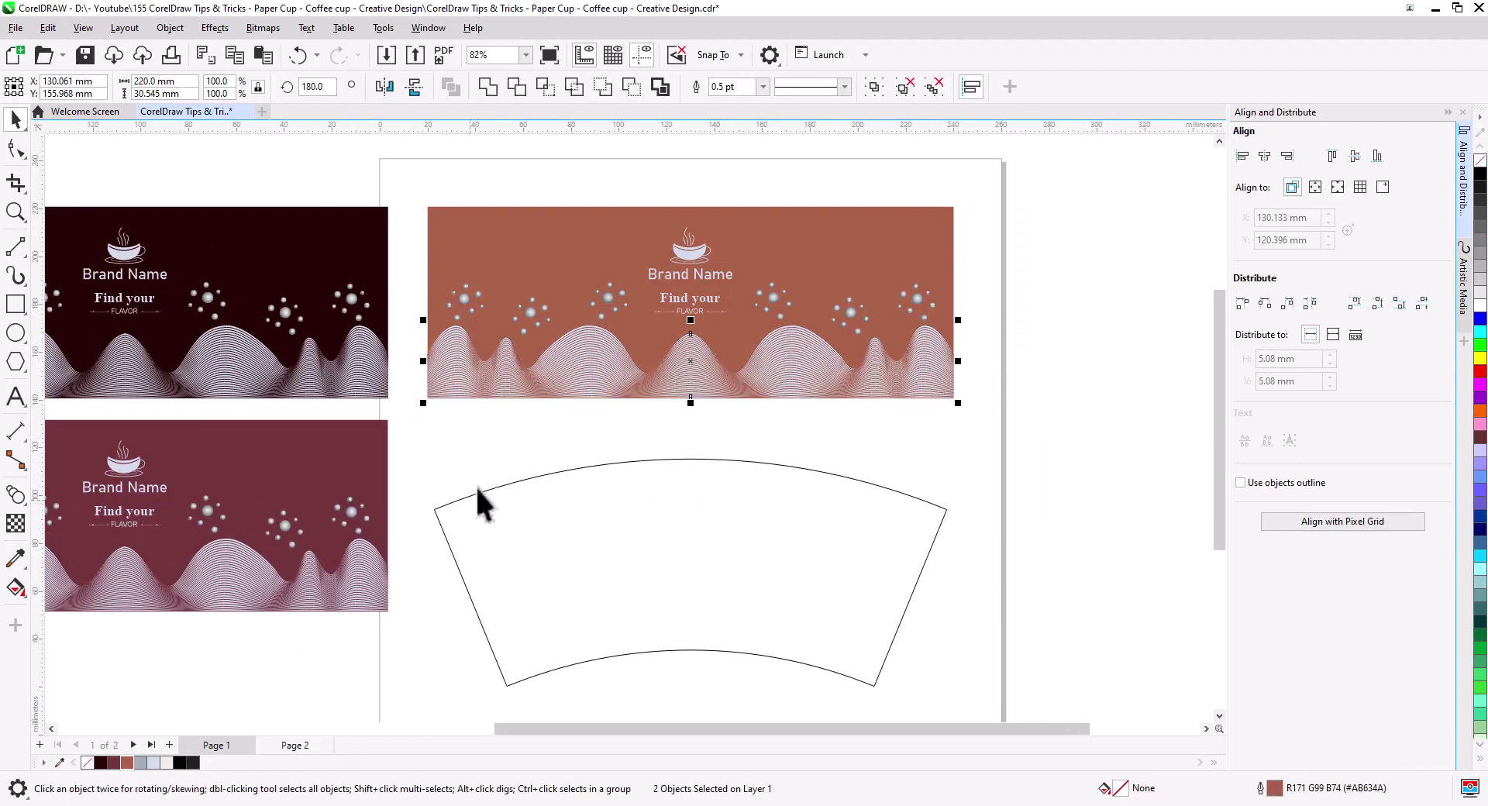
pyautogui.click(516, 447)
# - Recolour the cup logo, brand name and slogan on the terracotta layout with the dark brown document colour
pyautogui.scroll(3, 724, 298)
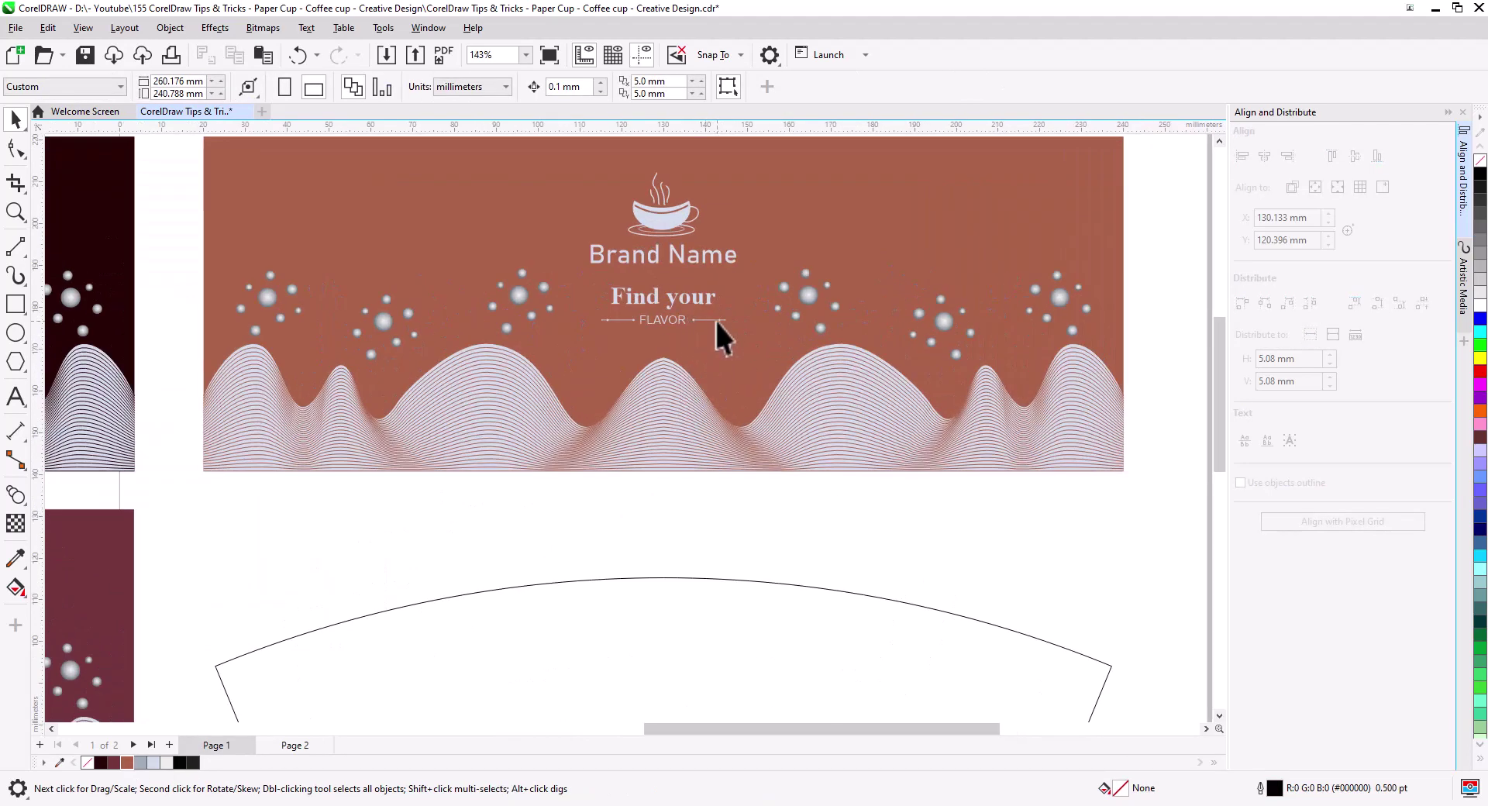
pyautogui.scroll(-2, 717, 321)
pyautogui.moveTo(720, 349); pyautogui.dragTo(740, 358)
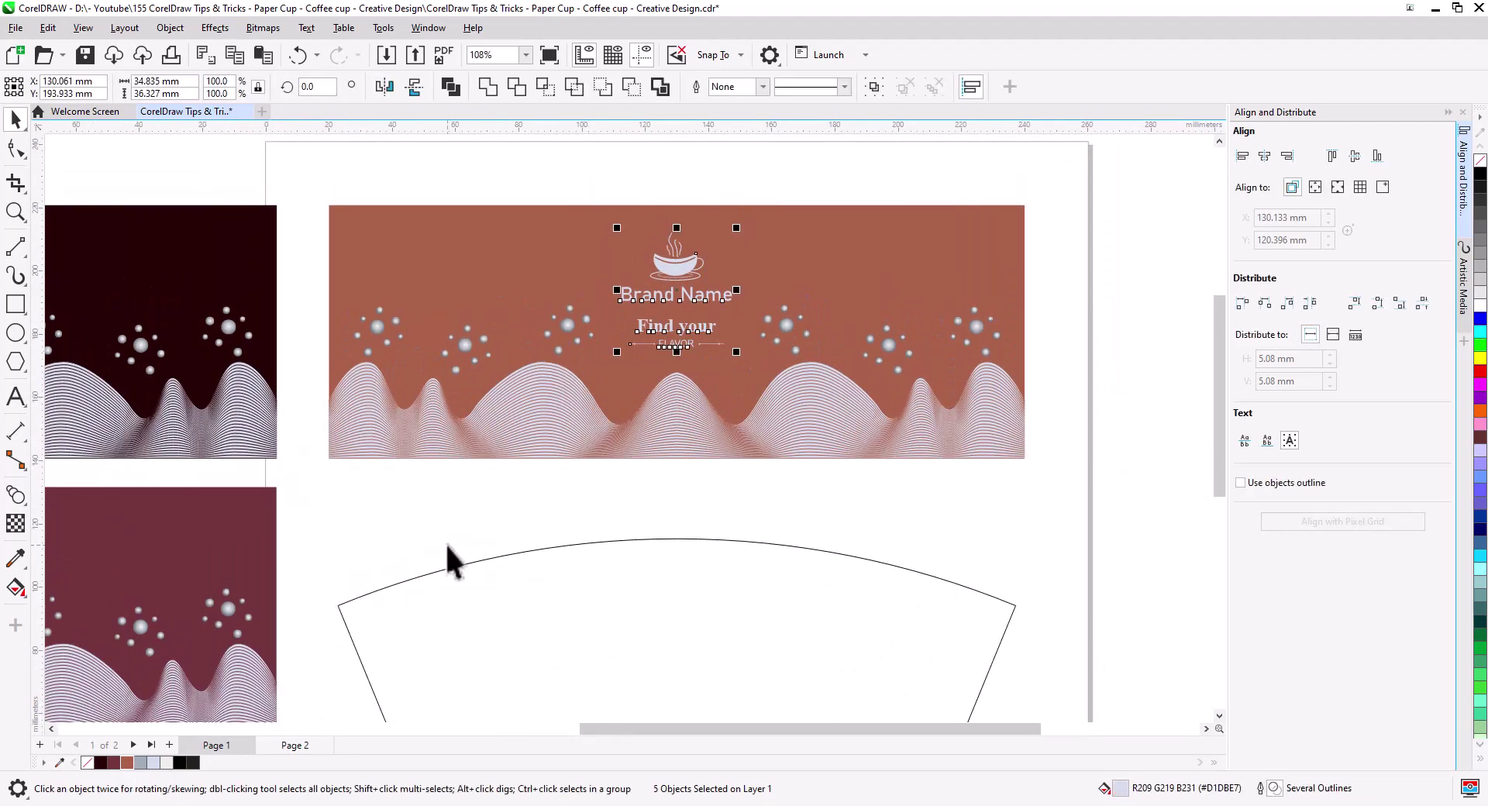
pyautogui.click(100, 763)
pyautogui.click(776, 490)
# - Fill both halves of the terracotta layout's wave pattern with dark brown R41 G6 B6 (#290606)
pyautogui.scroll(4, 690, 319)
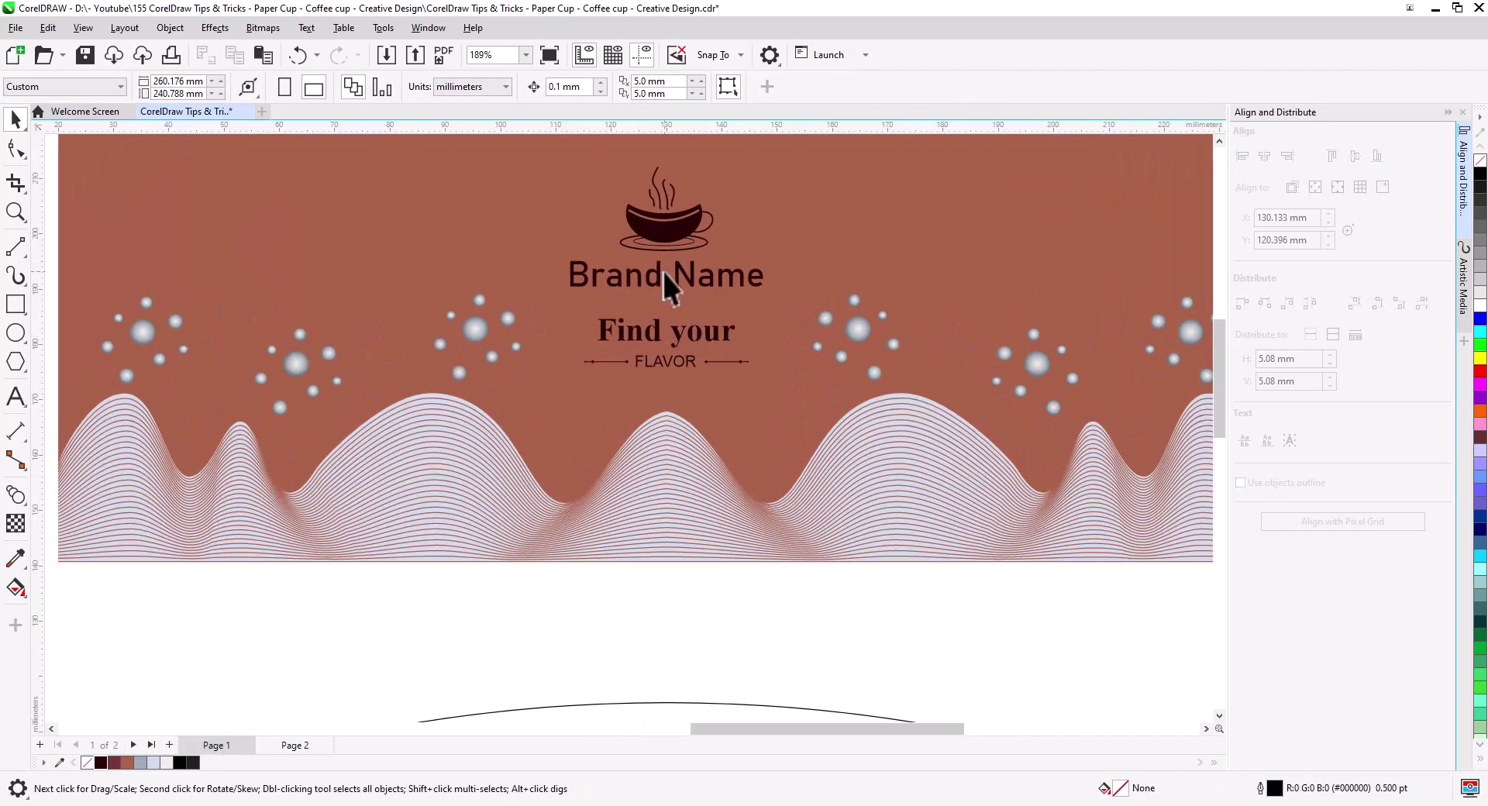
pyautogui.click(890, 474)
pyautogui.click(100, 764)
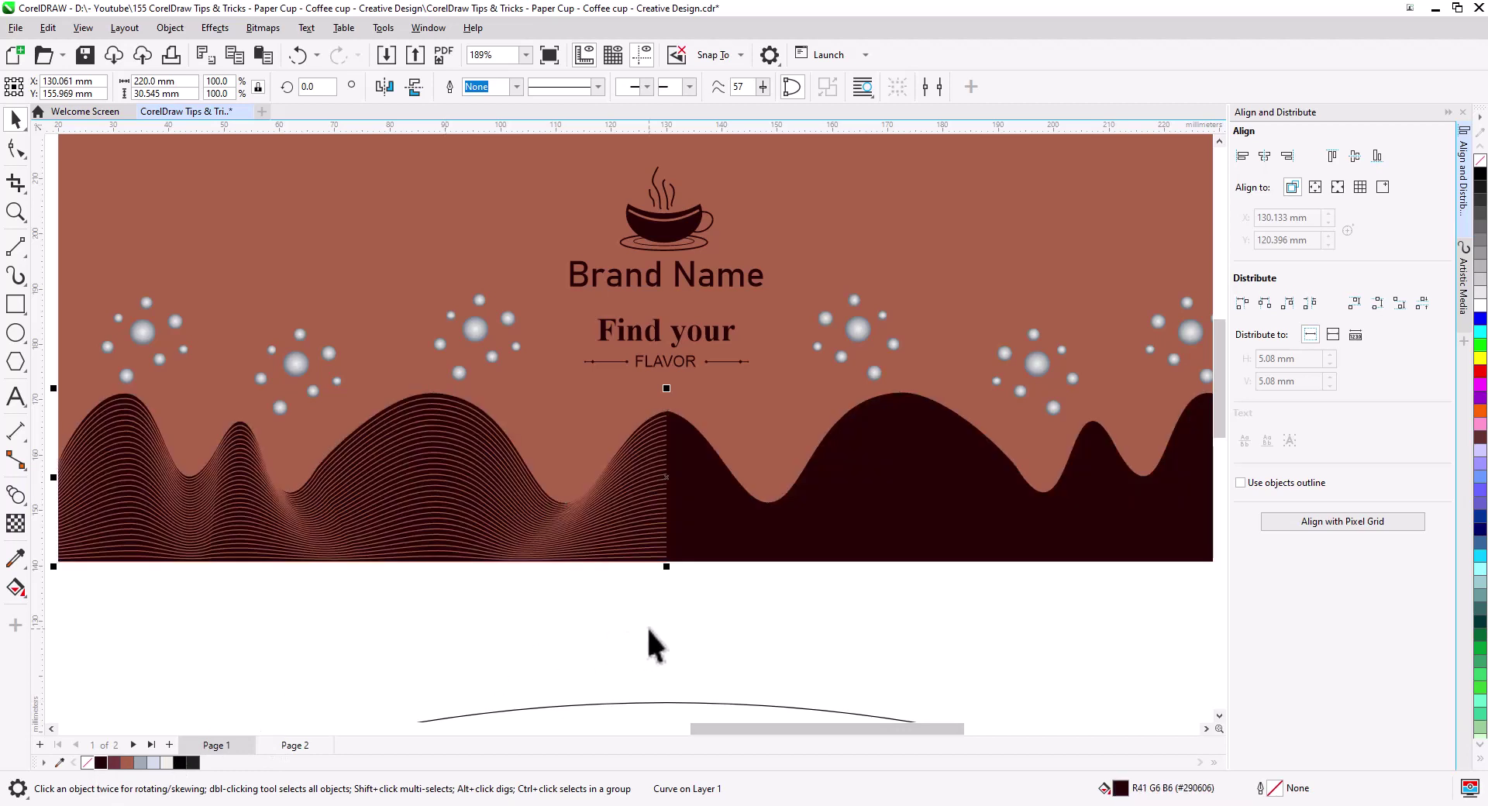
pyautogui.hotkey('ctrl', 'v')
pyautogui.click(647, 626)
pyautogui.scroll(-2, 718, 639)
pyautogui.moveTo(768, 662); pyautogui.dragTo(766, 617)
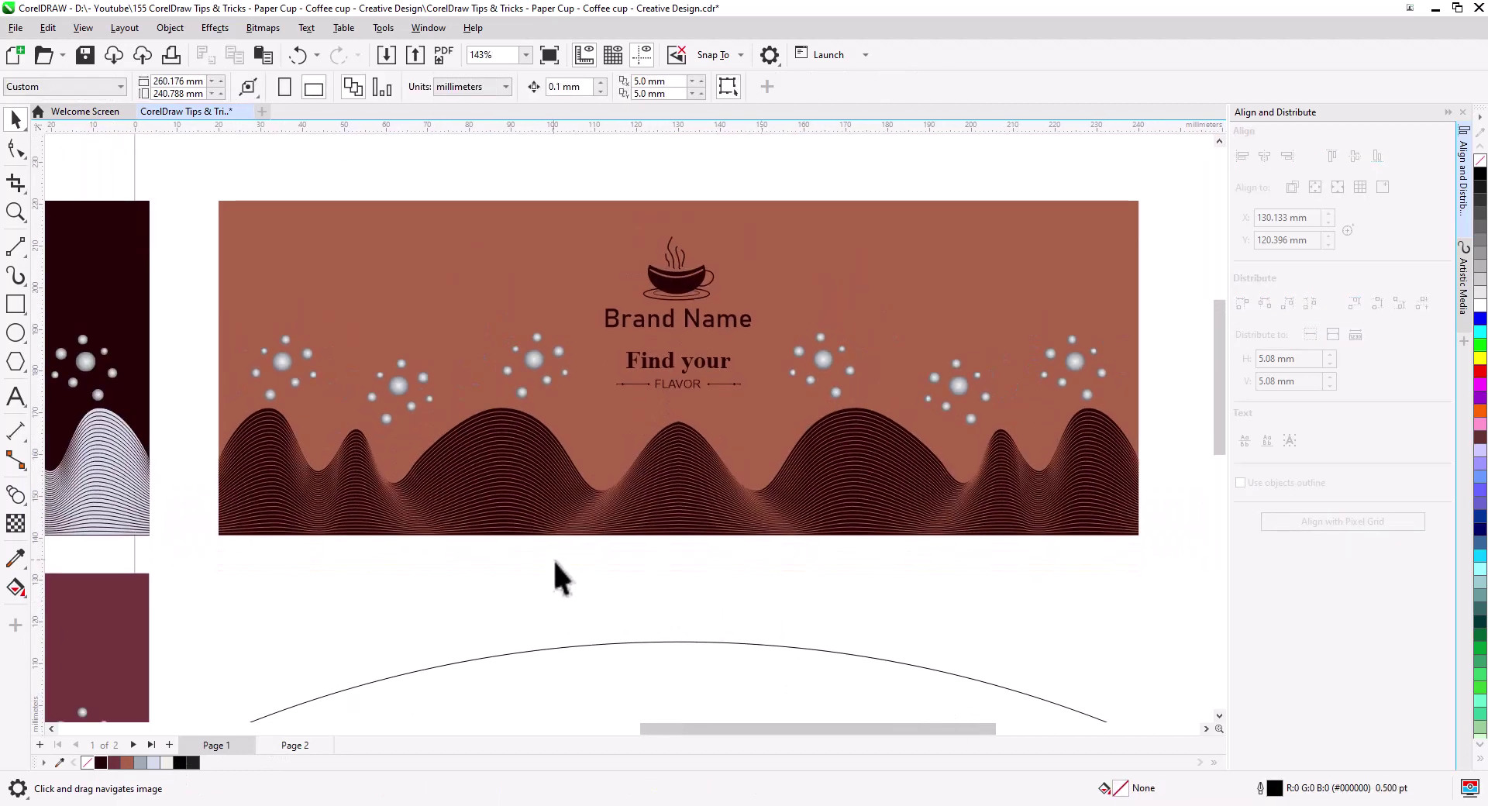
# - Ungroup all circle decorations on the terracotta layout into individual circles
pyautogui.click(309, 425)
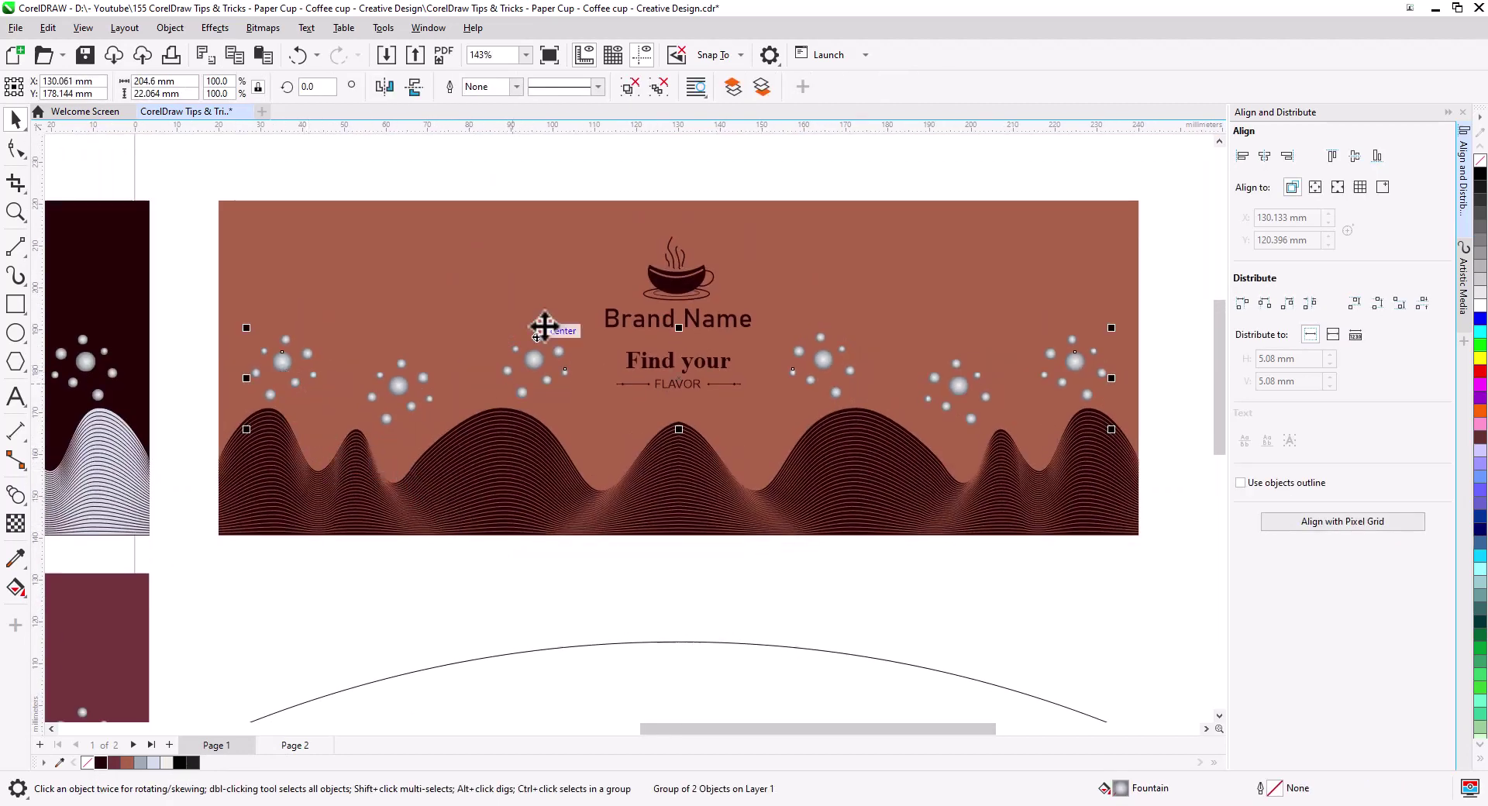
pyautogui.click(658, 86)
pyautogui.click(529, 172)
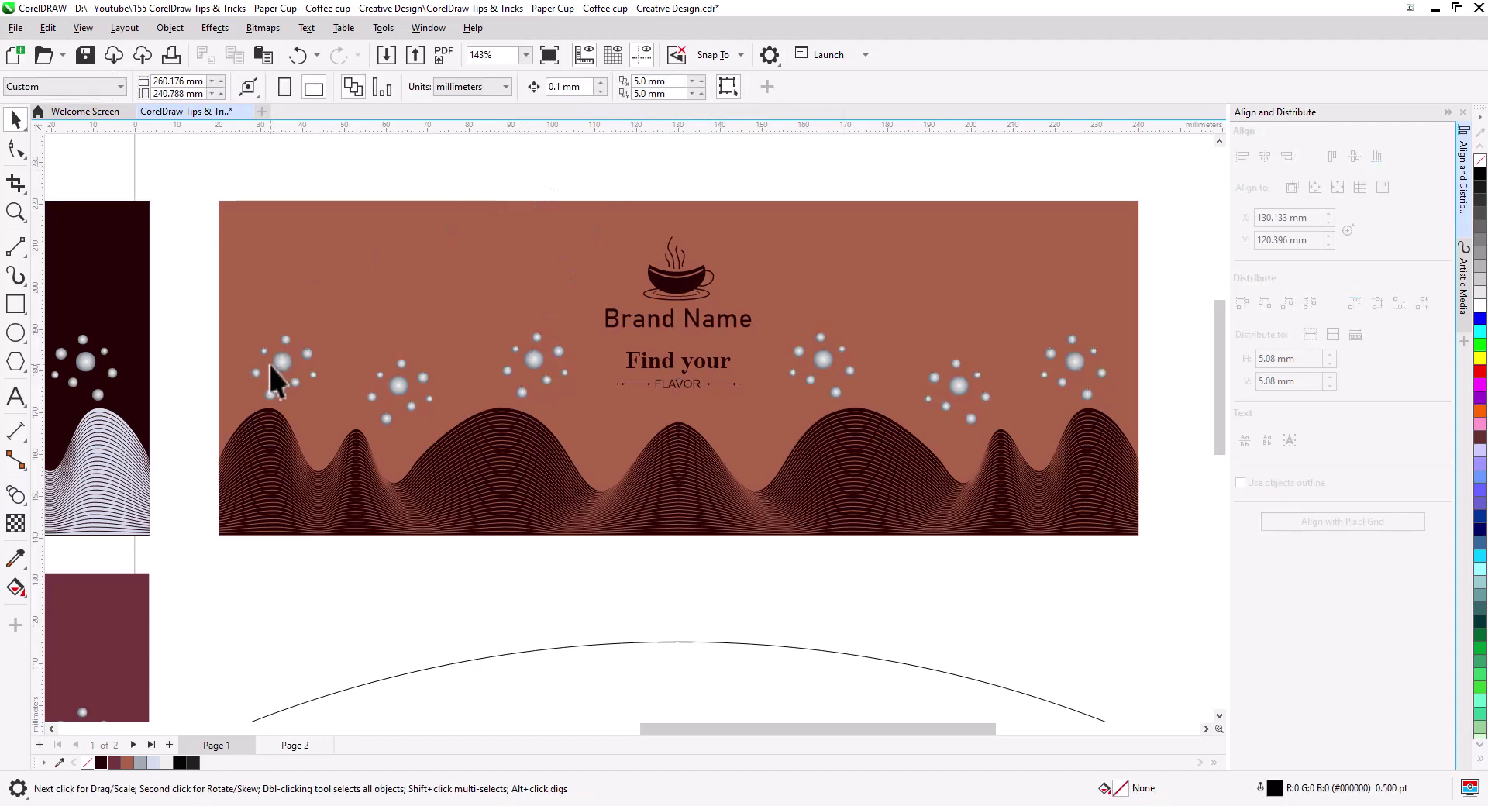
# - Recolour the leftmost cluster's large circle with a fountain fill running from a terracotta centre to a dark brown edge
pyautogui.click(278, 364)
pyautogui.scroll(5, 279, 364)
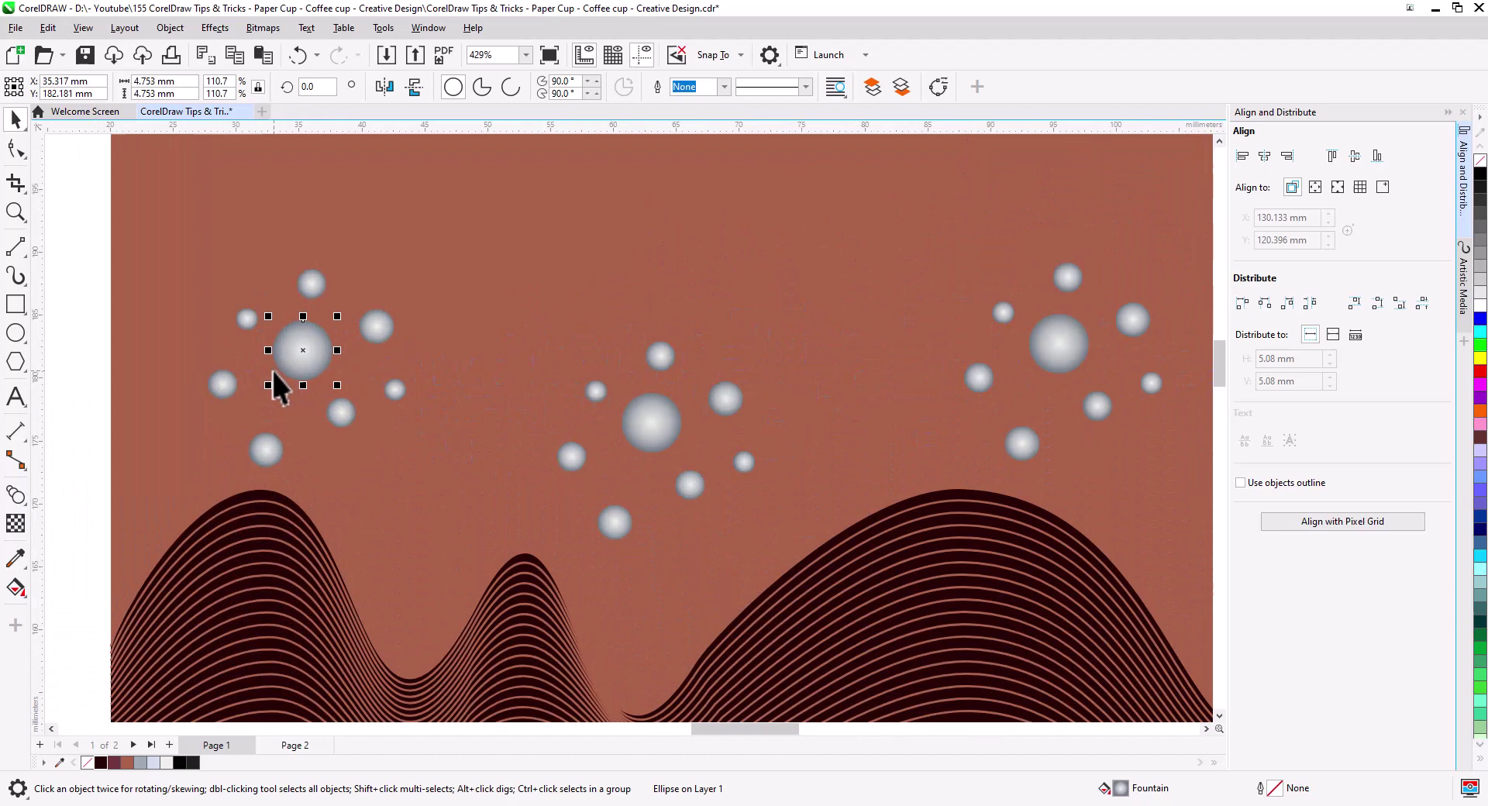
pyautogui.click(15, 588)
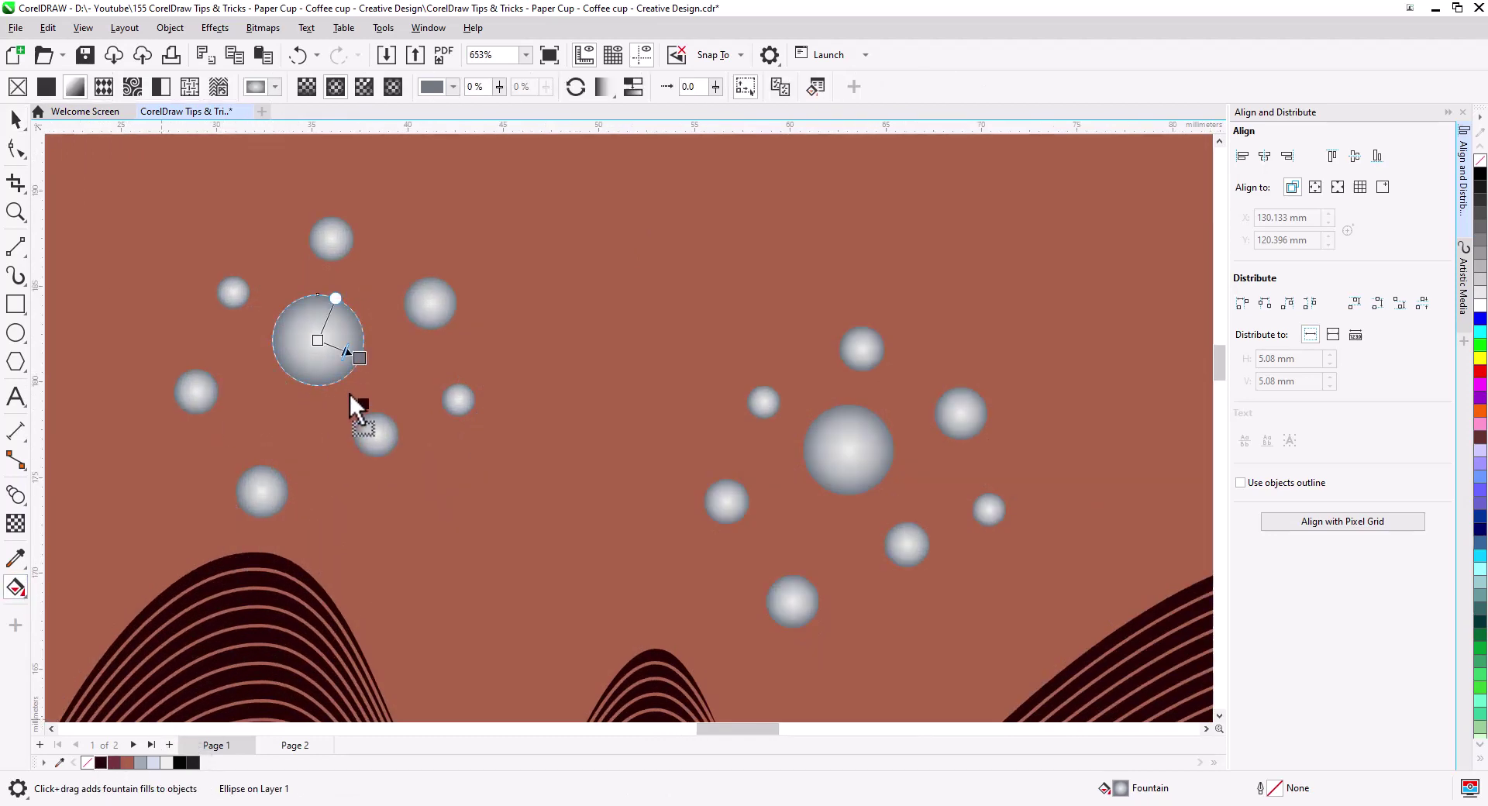
pyautogui.moveTo(362, 360); pyautogui.dragTo(359, 358)
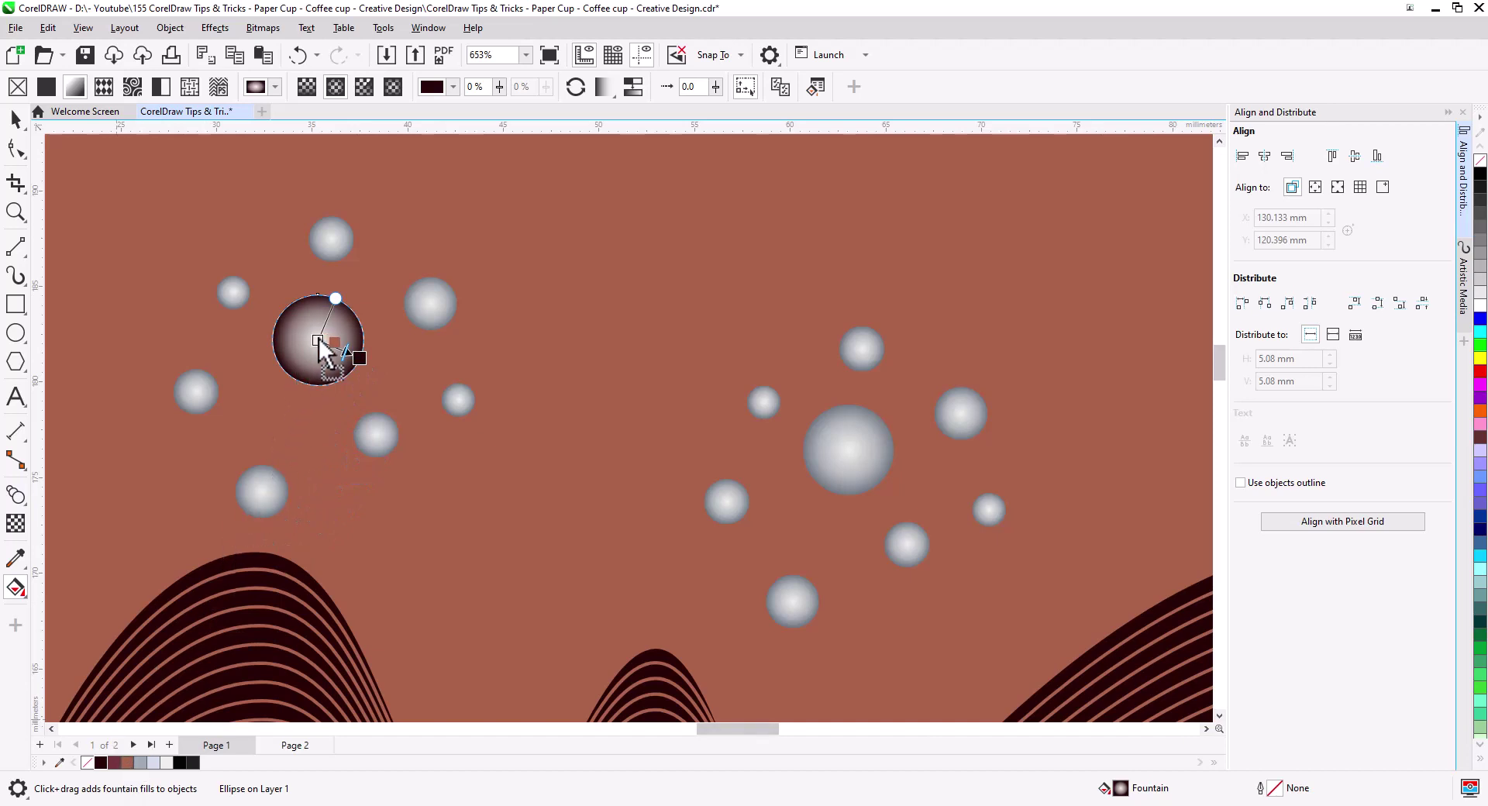
pyautogui.moveTo(319, 342); pyautogui.dragTo(318, 341)
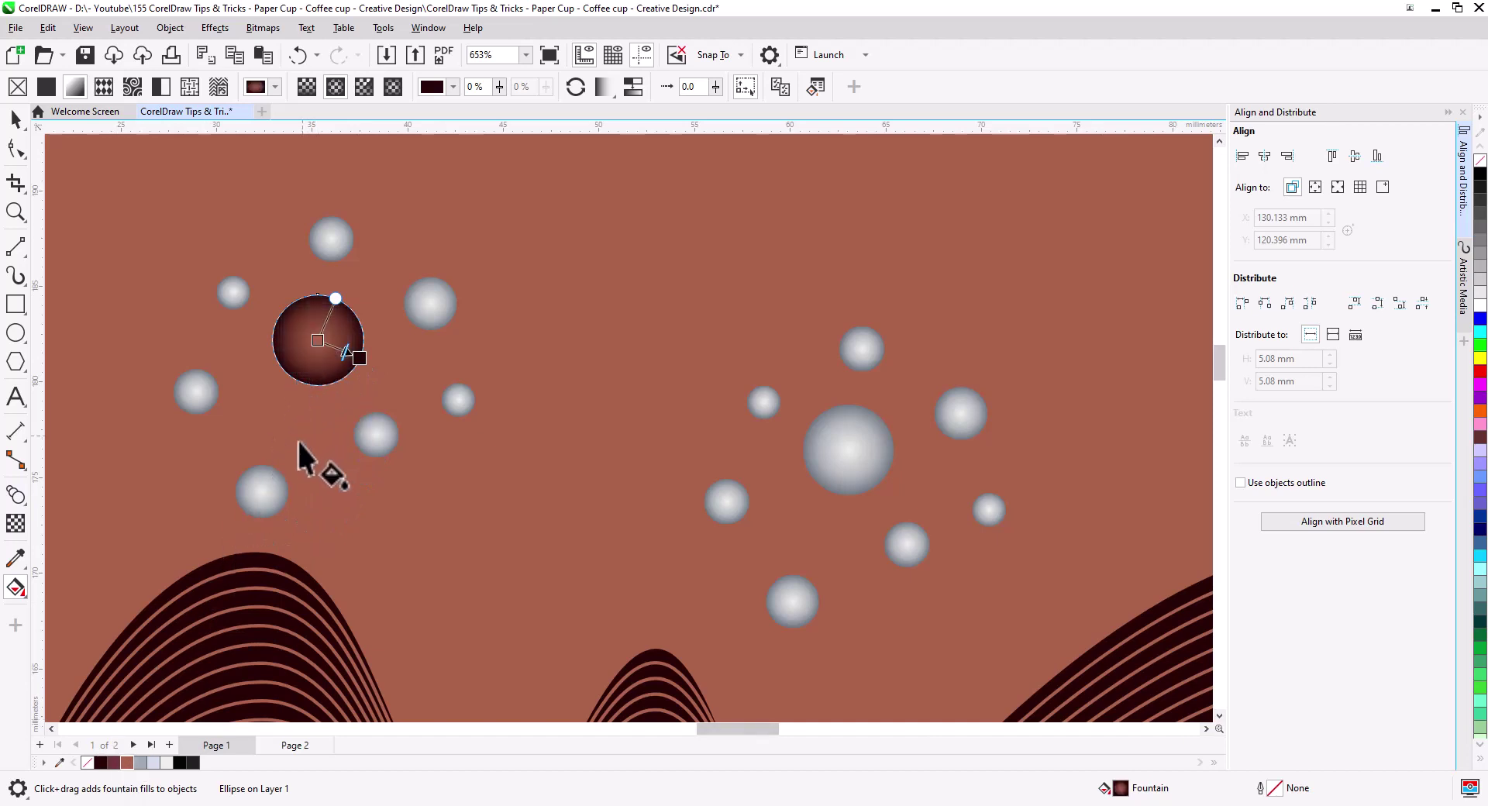
pyautogui.click(15, 119)
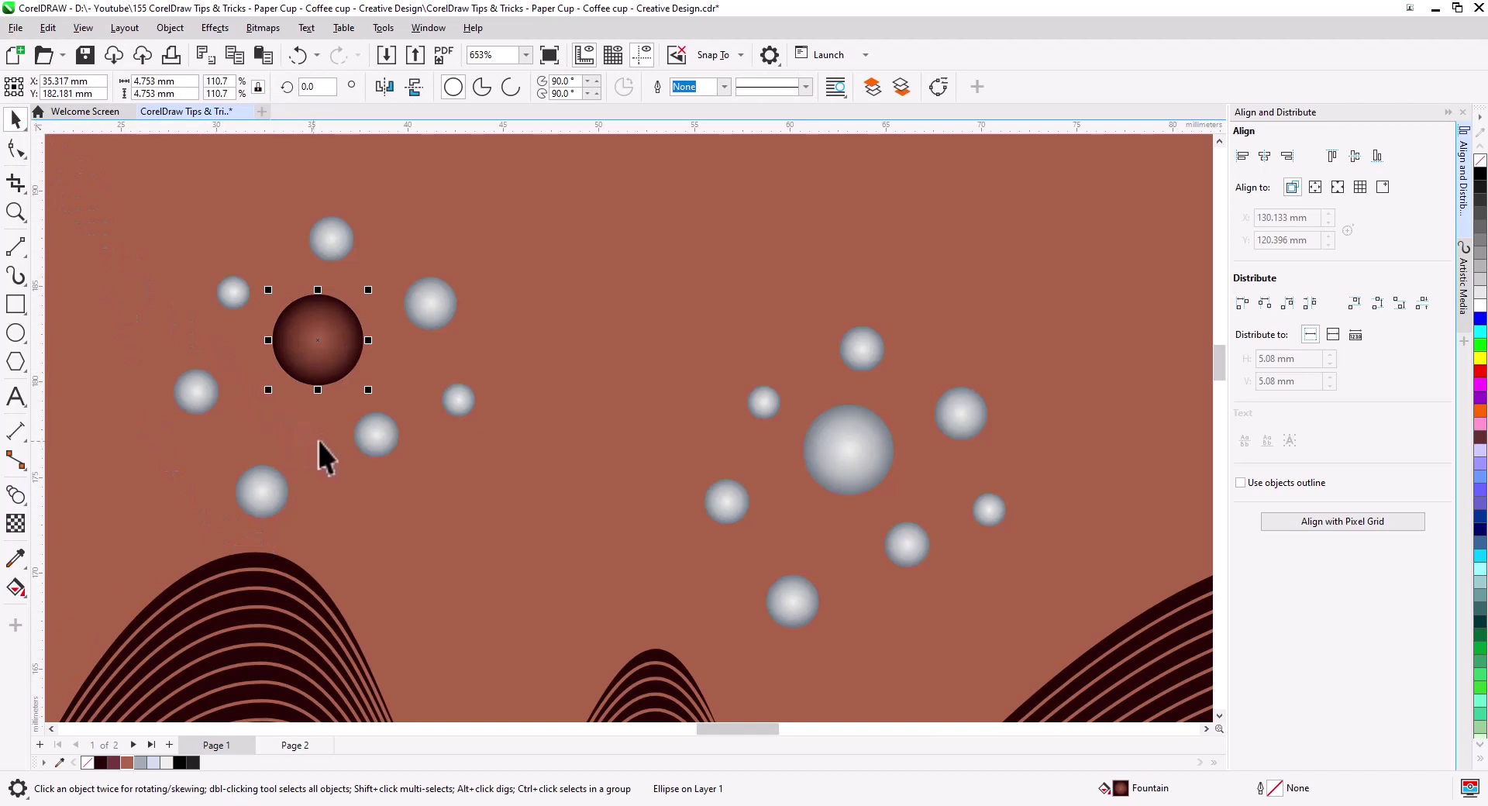
# - Save the large circle's terracotta-to-dark-brown gradient as a custom fountain fill titled 123
pyautogui.click(22, 581)
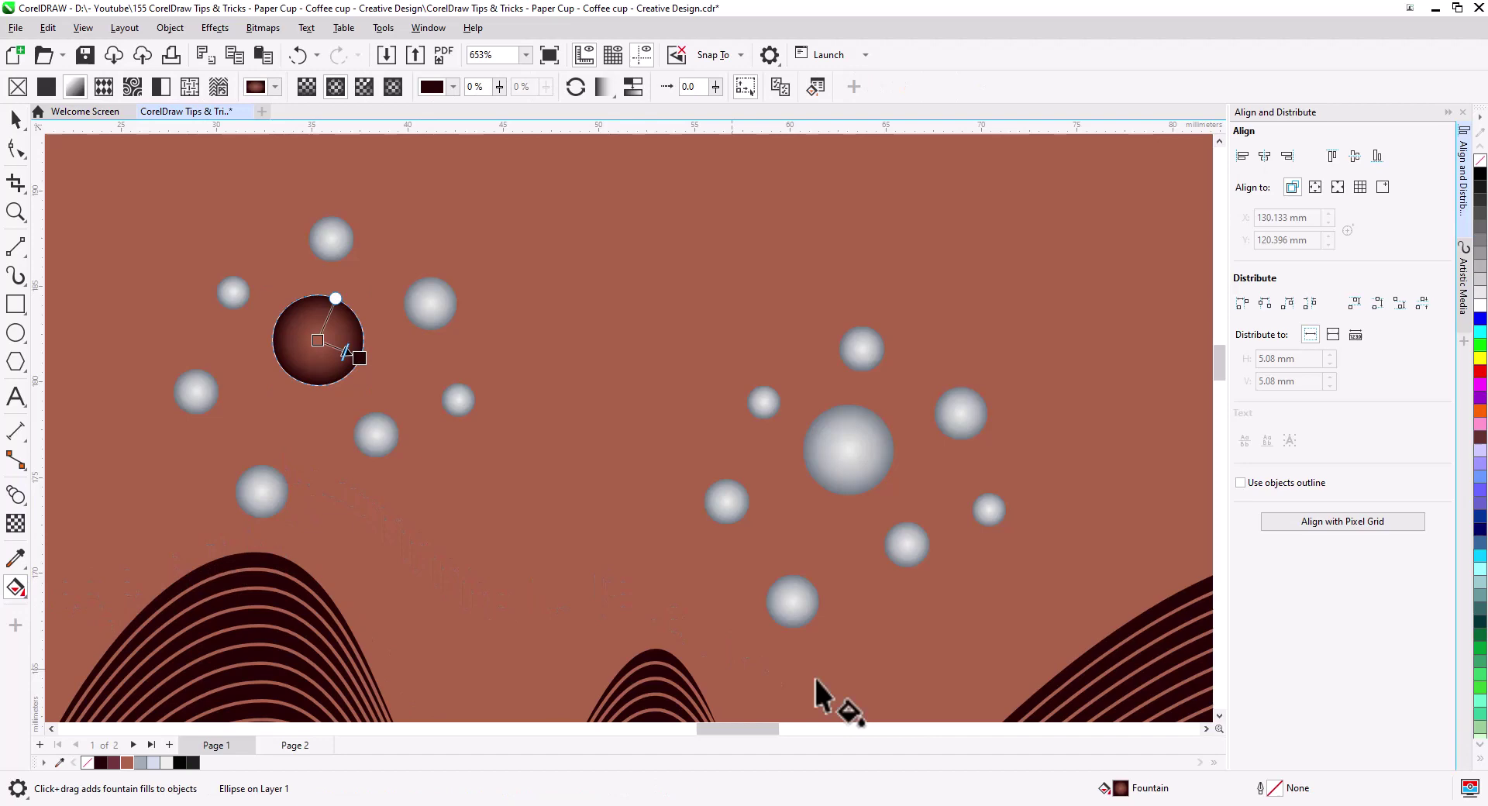
pyautogui.doubleClick(1122, 789)
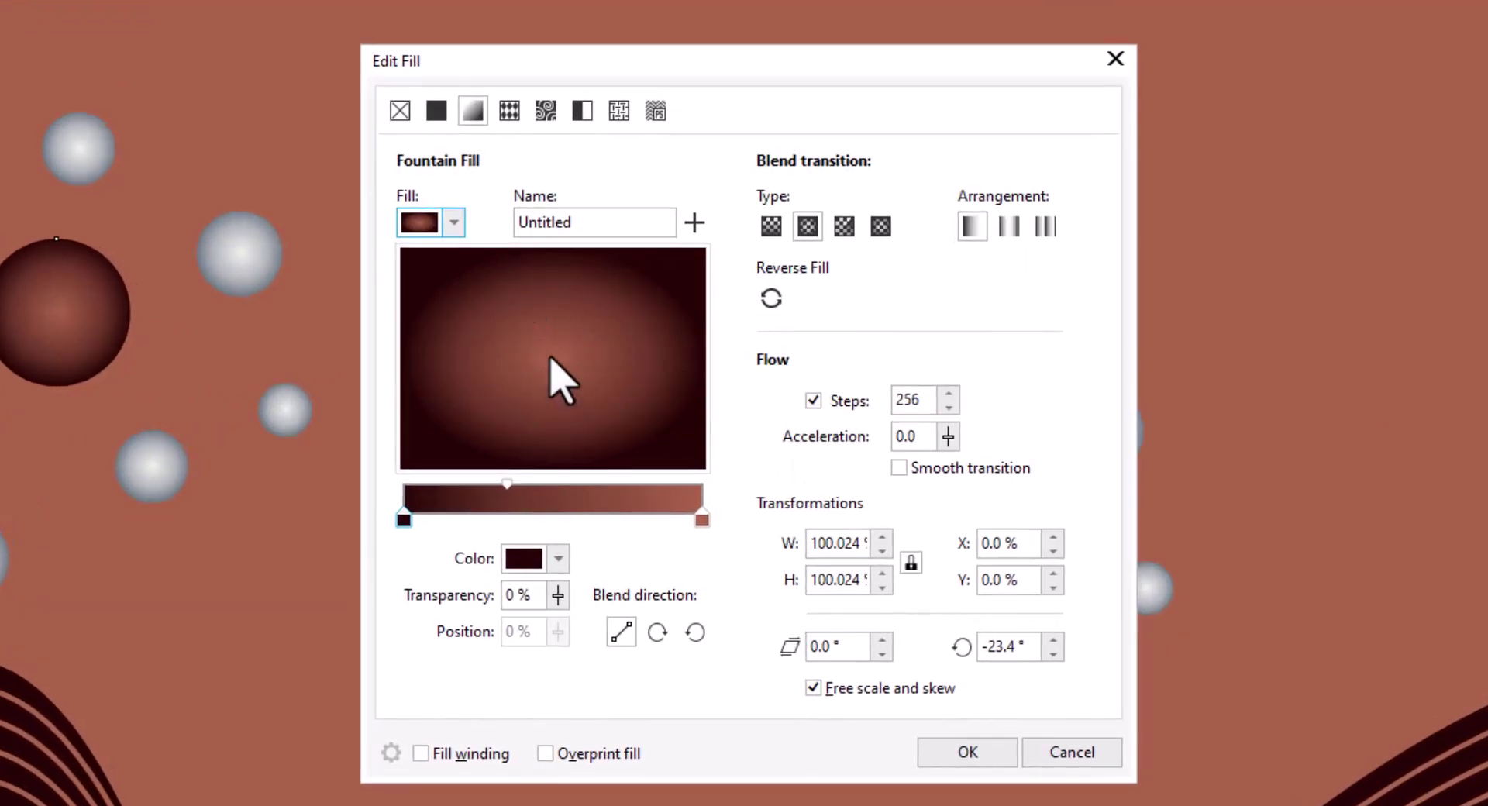
pyautogui.click(693, 224)
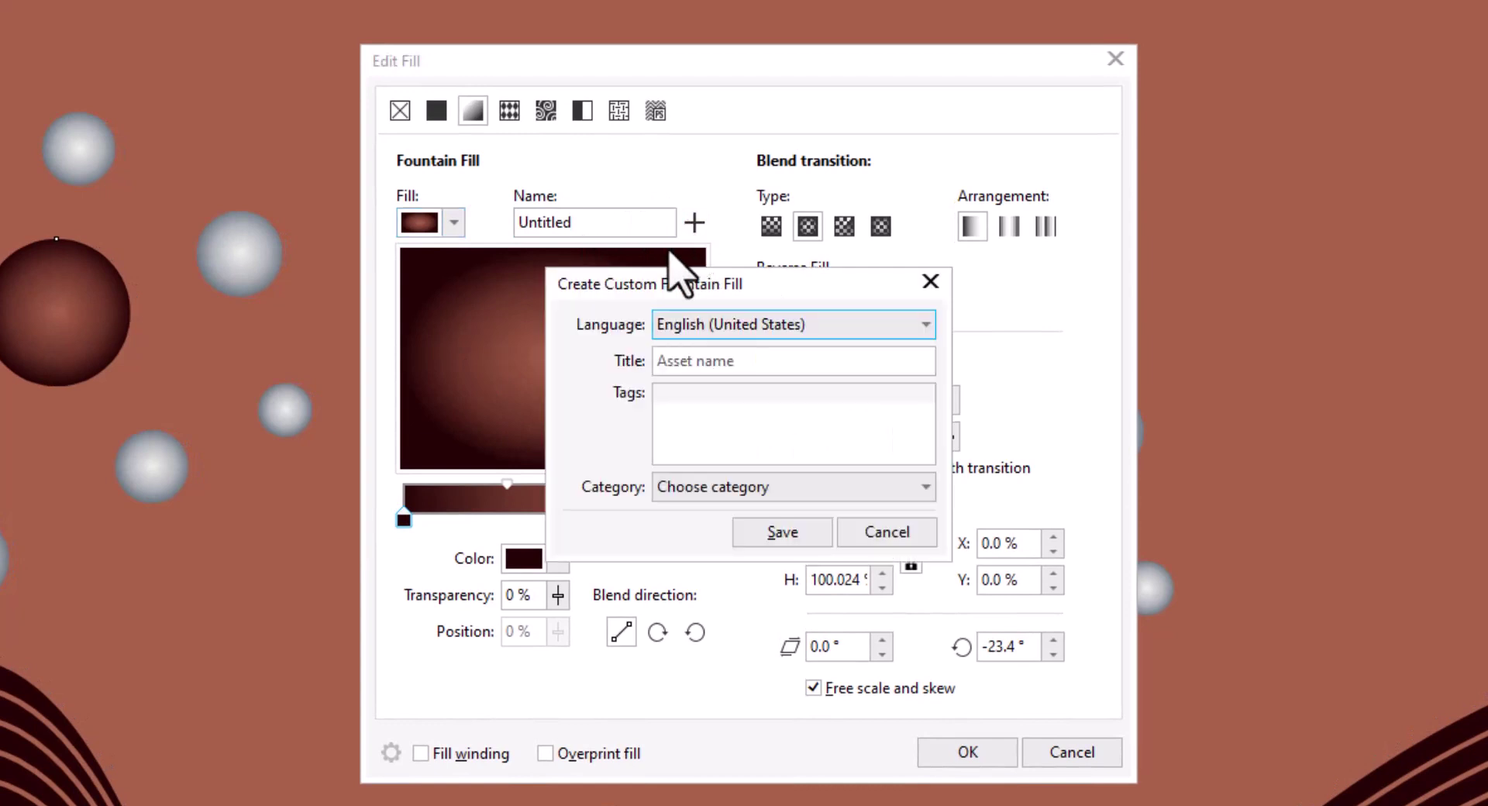
pyautogui.click(694, 362)
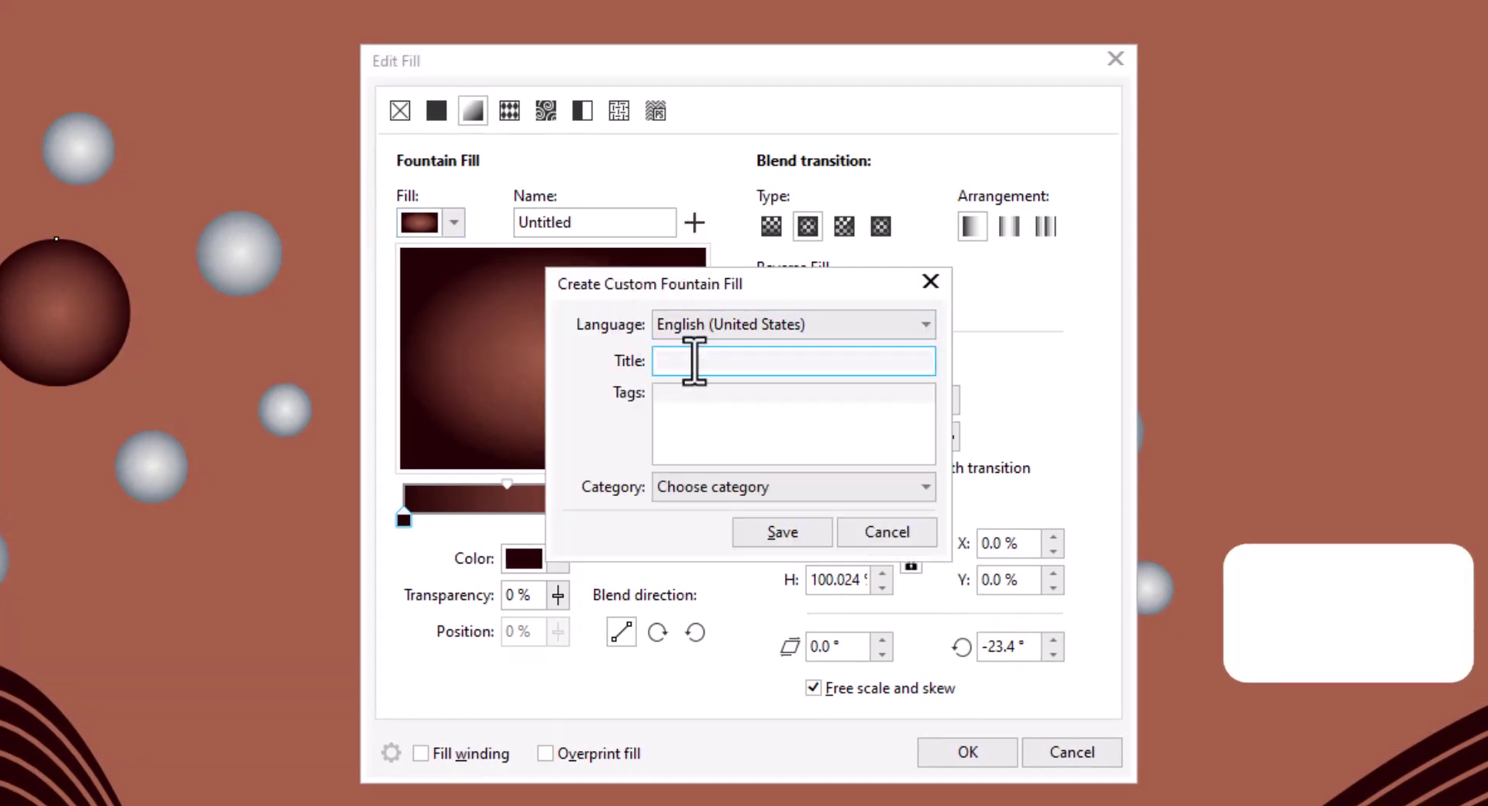
pyautogui.write('1')
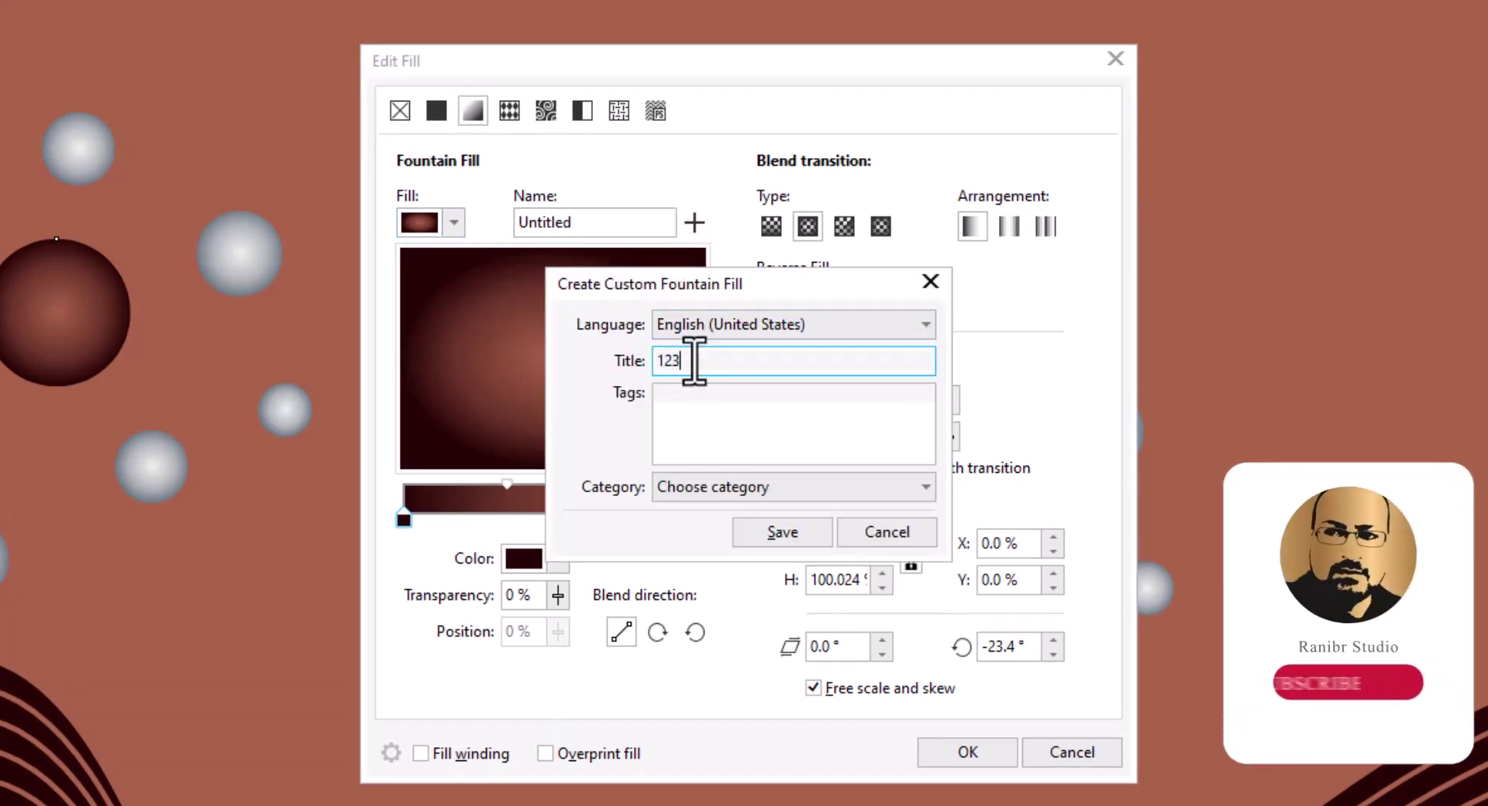
pyautogui.write('23')
pyautogui.click(783, 533)
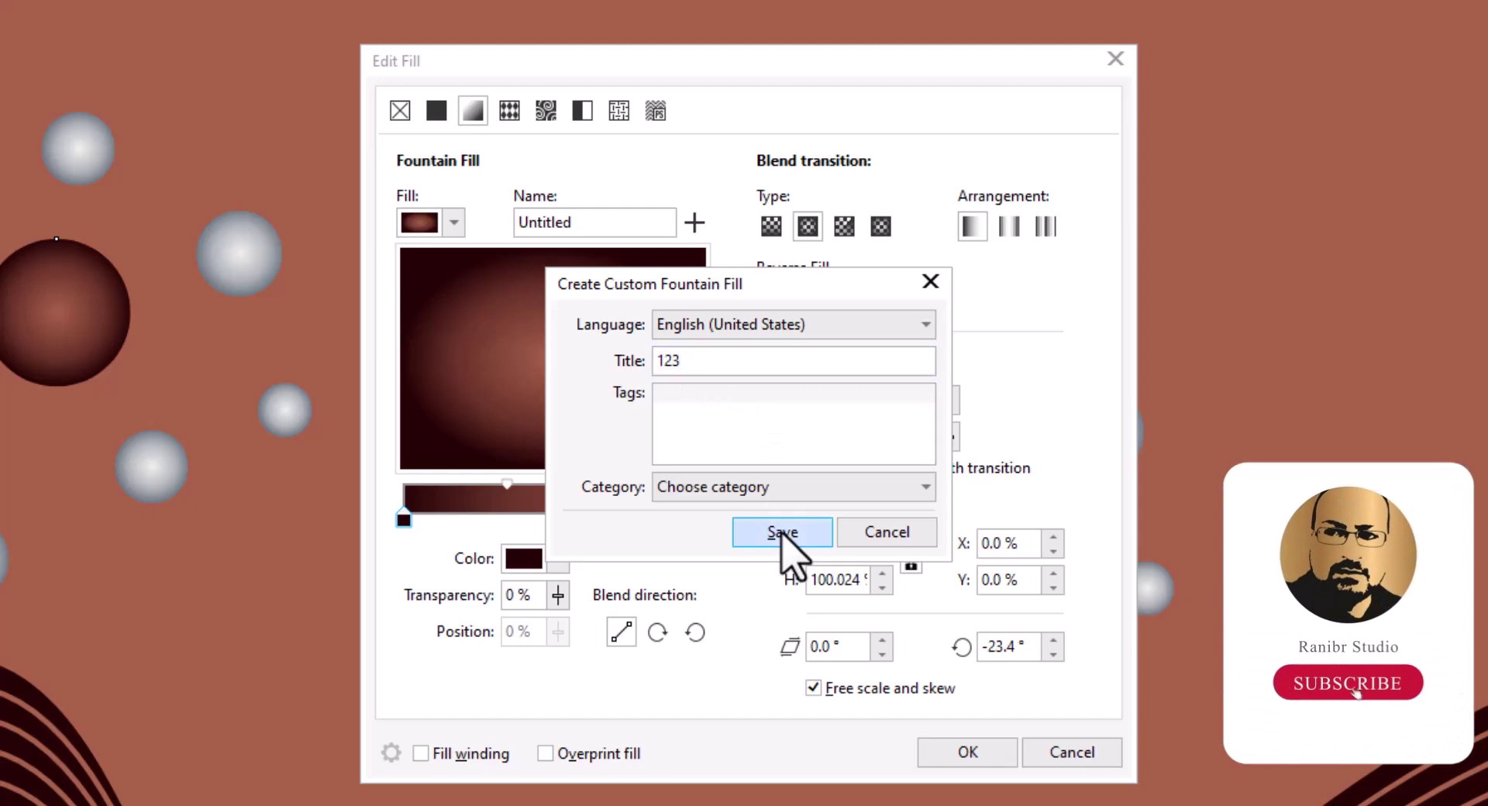
pyautogui.click(955, 752)
# - Apply the saved 123 fountain fill to all circle decorations on the terracotta layout
pyautogui.scroll(-3, 548, 455)
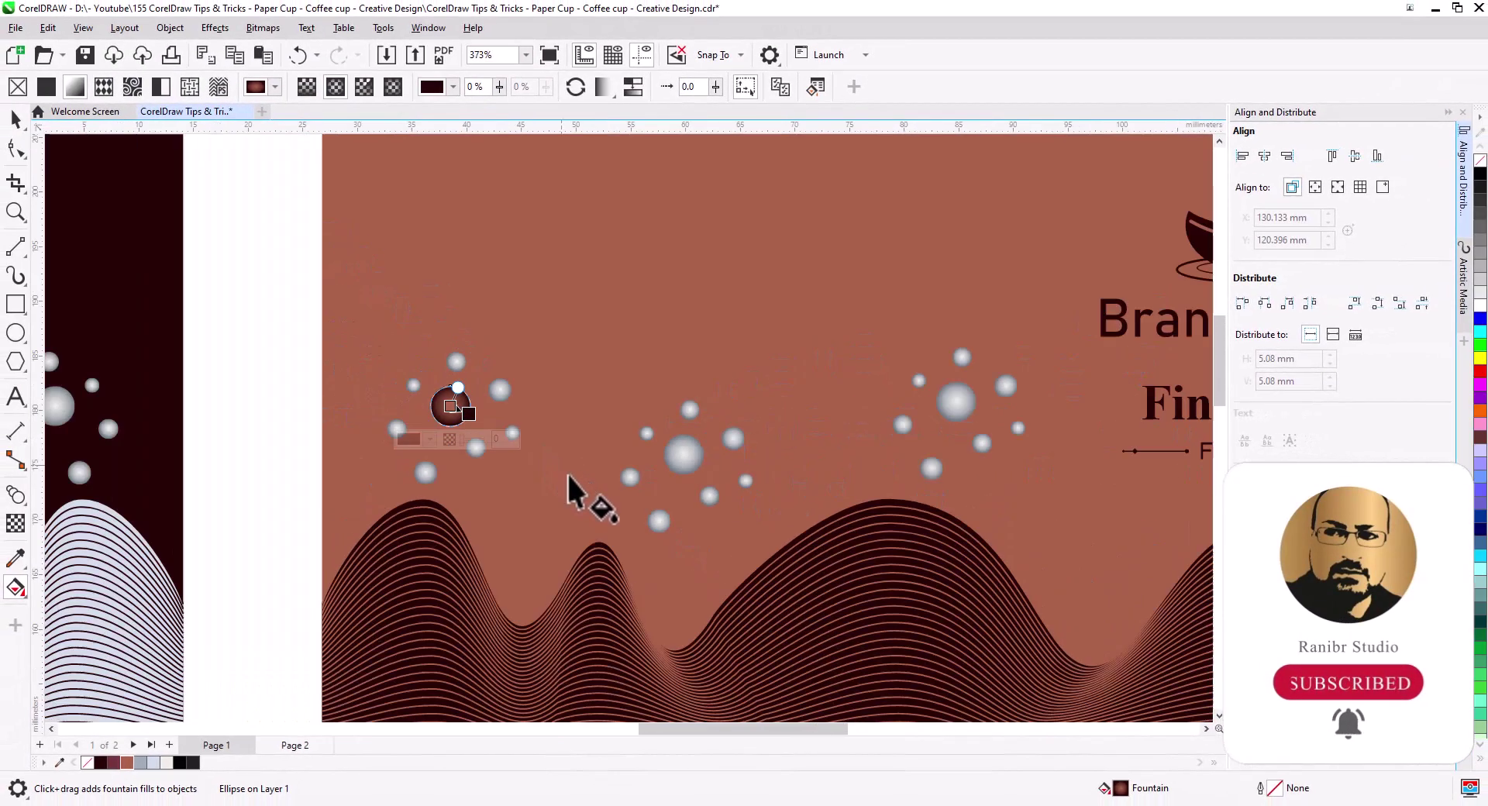
pyautogui.scroll(-3, 568, 476)
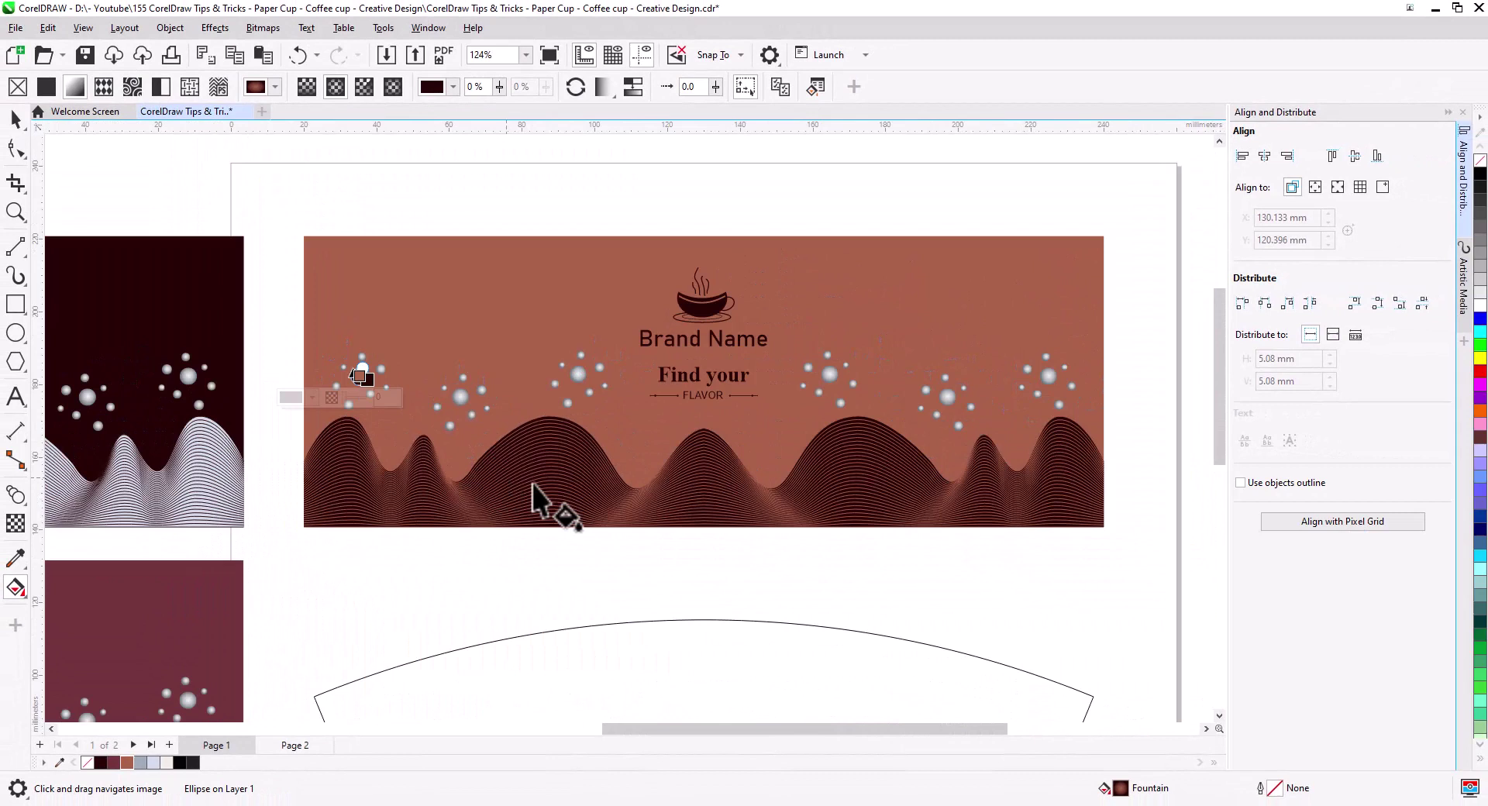
pyautogui.moveTo(569, 499); pyautogui.dragTo(531, 478)
pyautogui.click(14, 119)
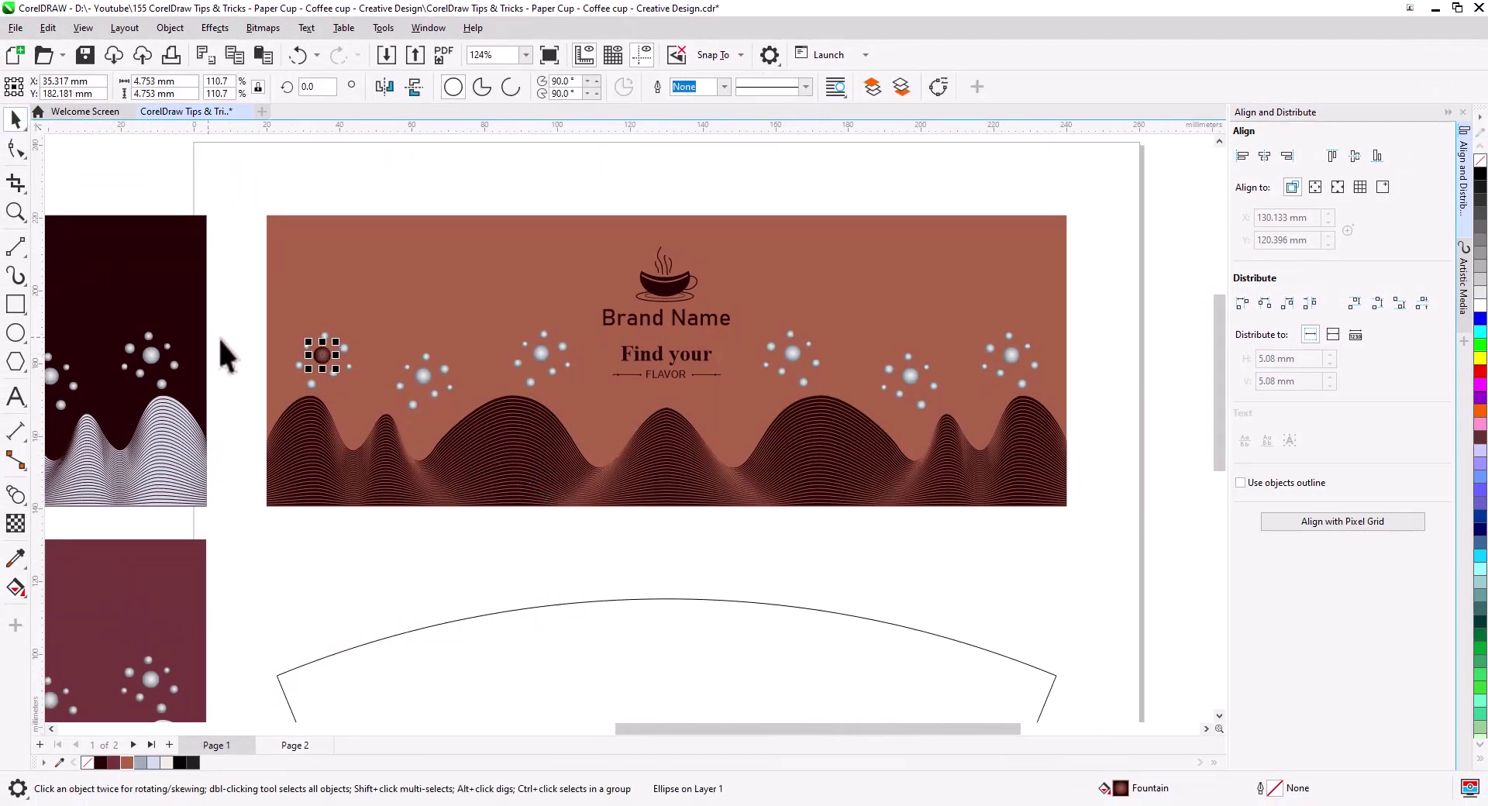
pyautogui.moveTo(543, 417); pyautogui.dragTo(585, 423)
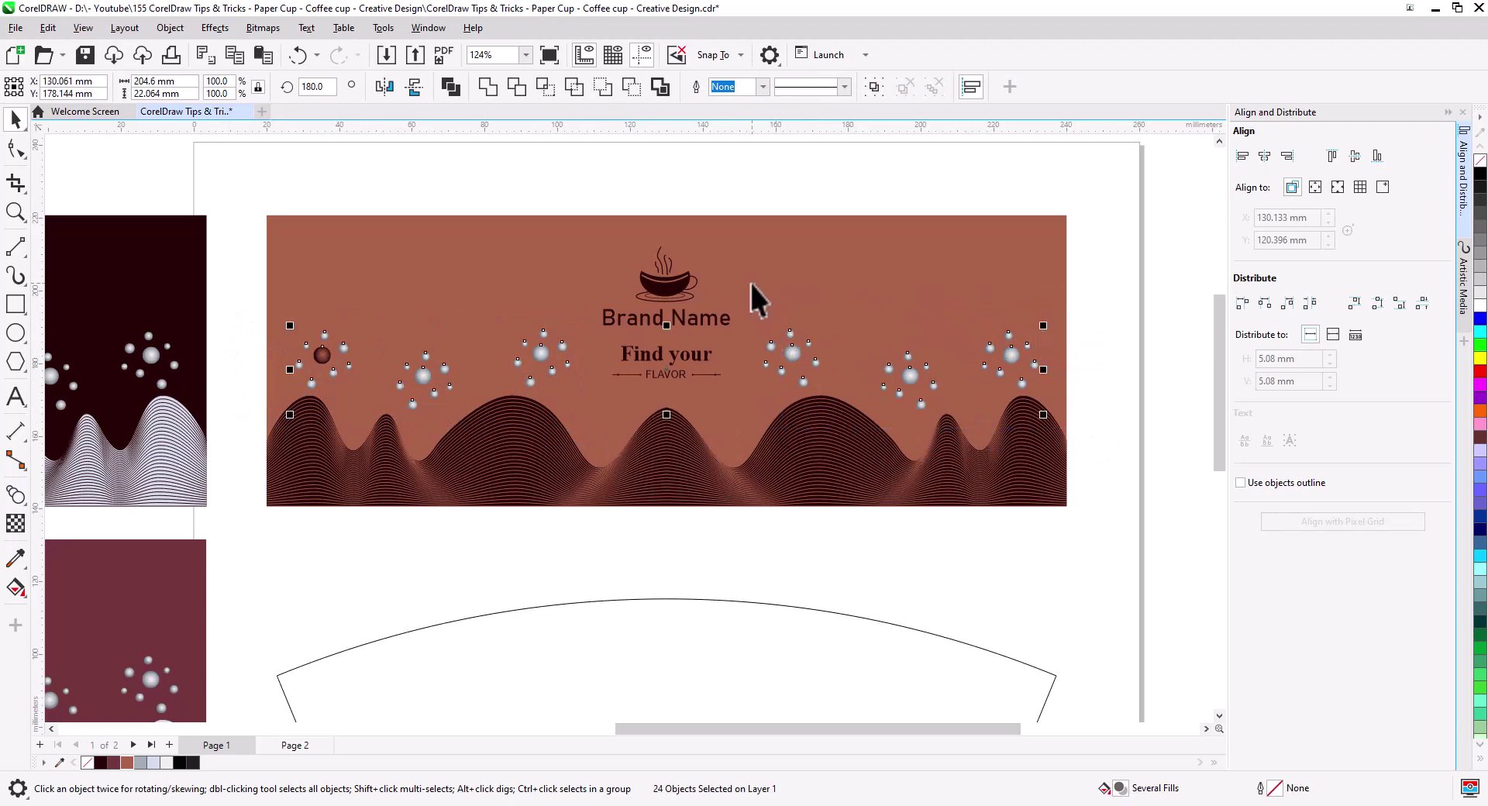
pyautogui.doubleClick(1120, 788)
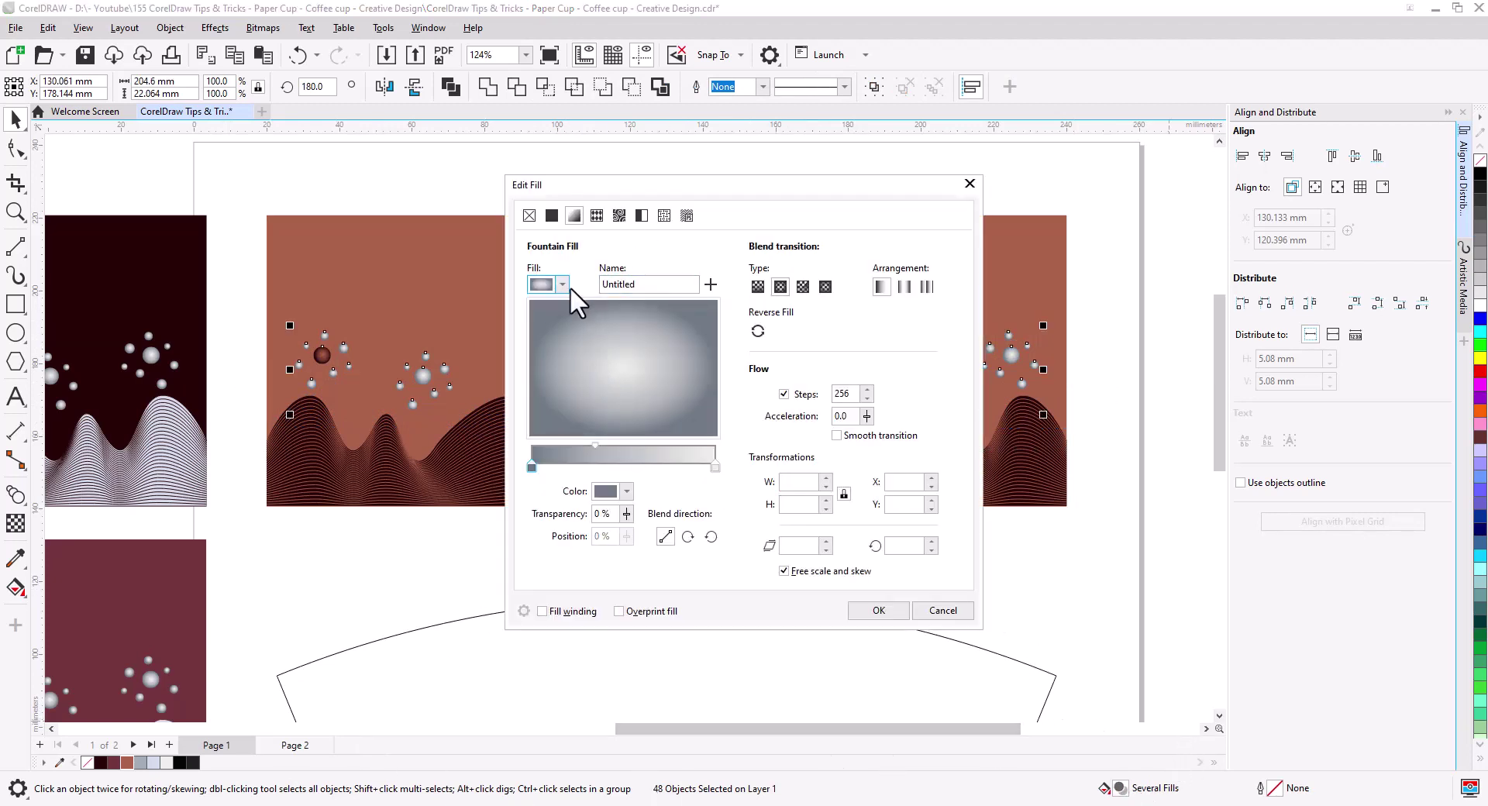
pyautogui.click(562, 284)
pyautogui.click(569, 398)
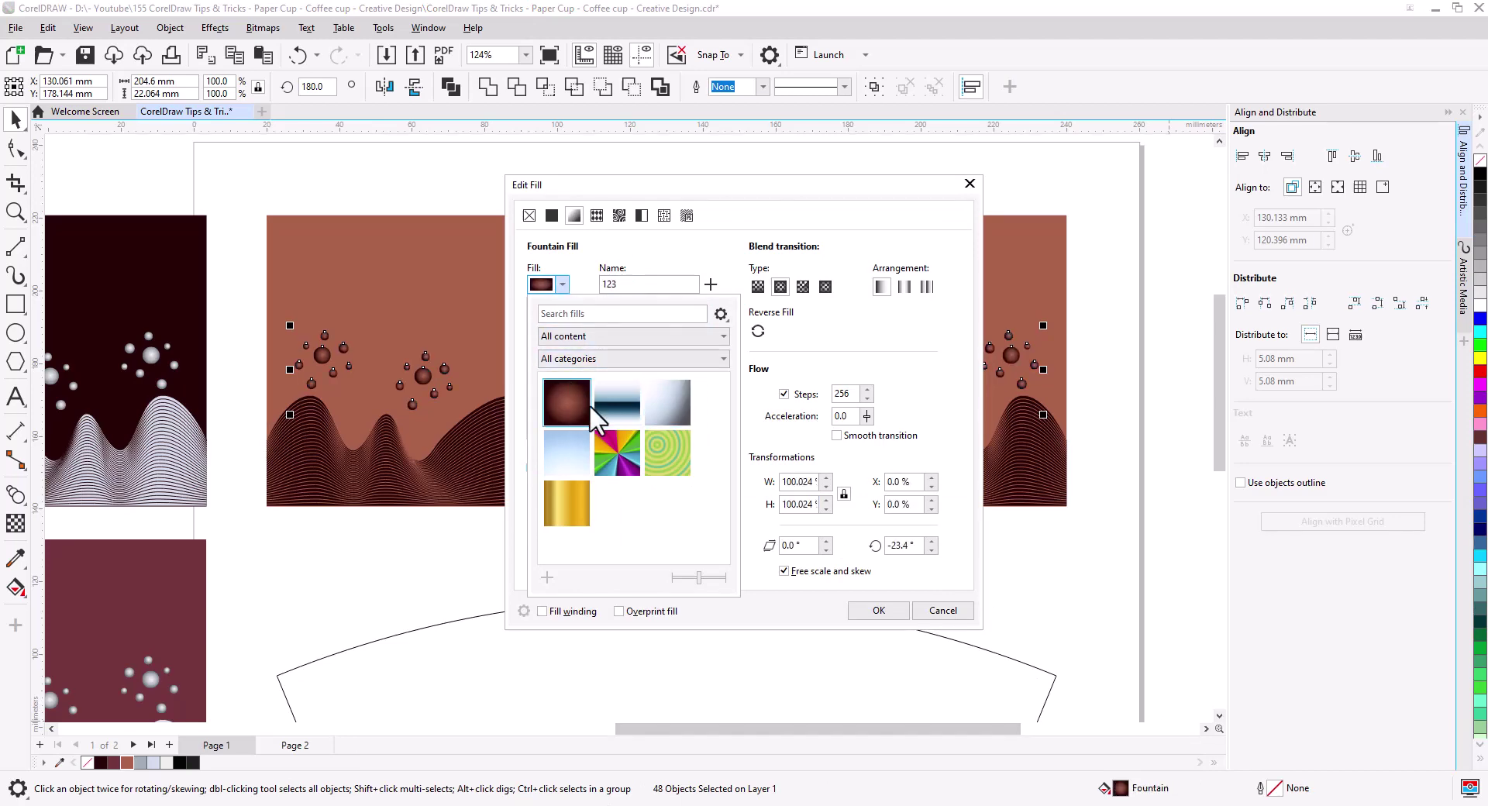
pyautogui.click(879, 611)
pyautogui.click(879, 611)
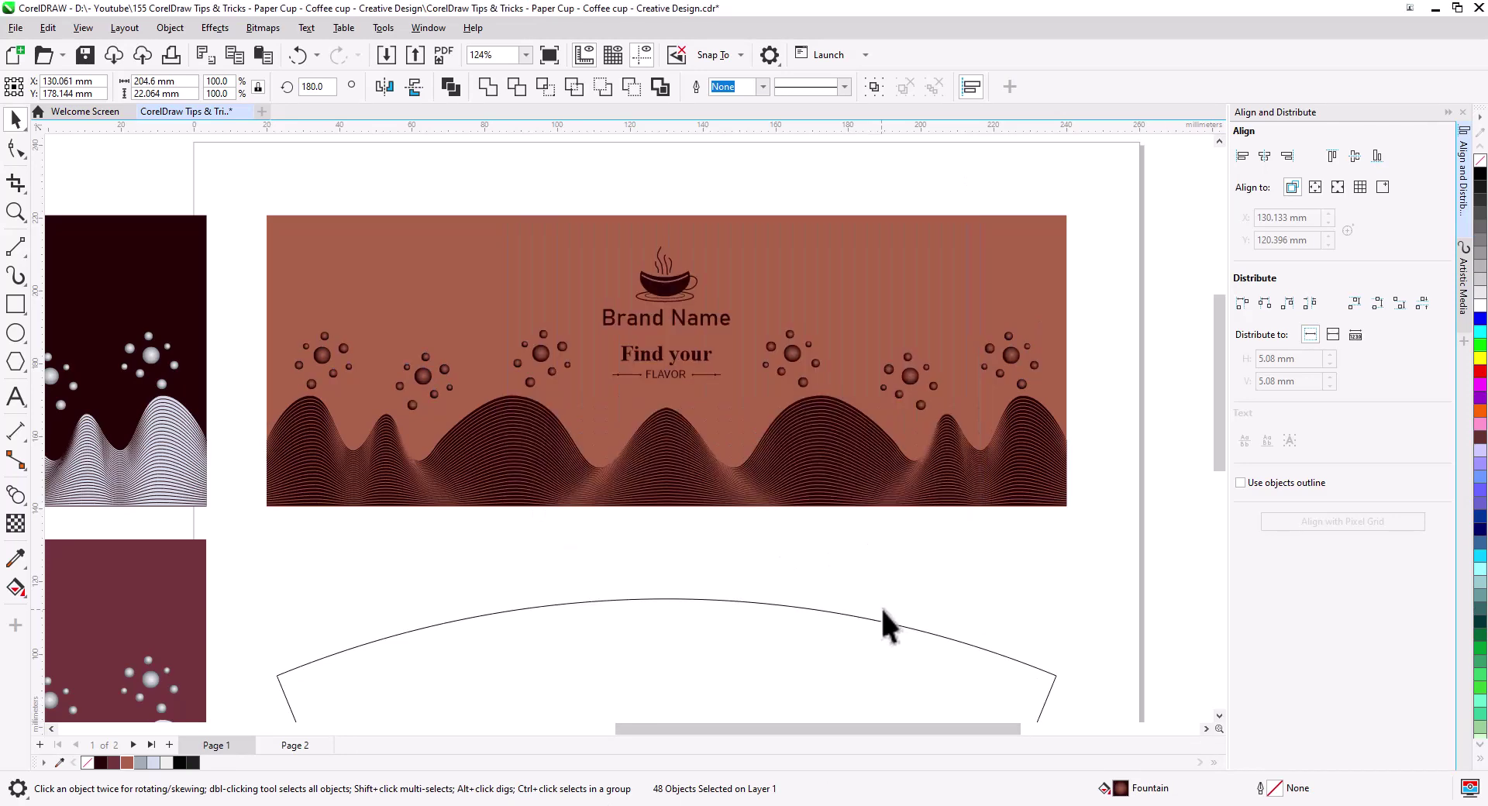
# - Move the grouped terracotta layout over the curved cup outline and convert it to a 300 dpi RGB bitmap
pyautogui.click(902, 521)
pyautogui.moveTo(711, 419); pyautogui.dragTo(717, 488)
pyautogui.scroll(2, 788, 441)
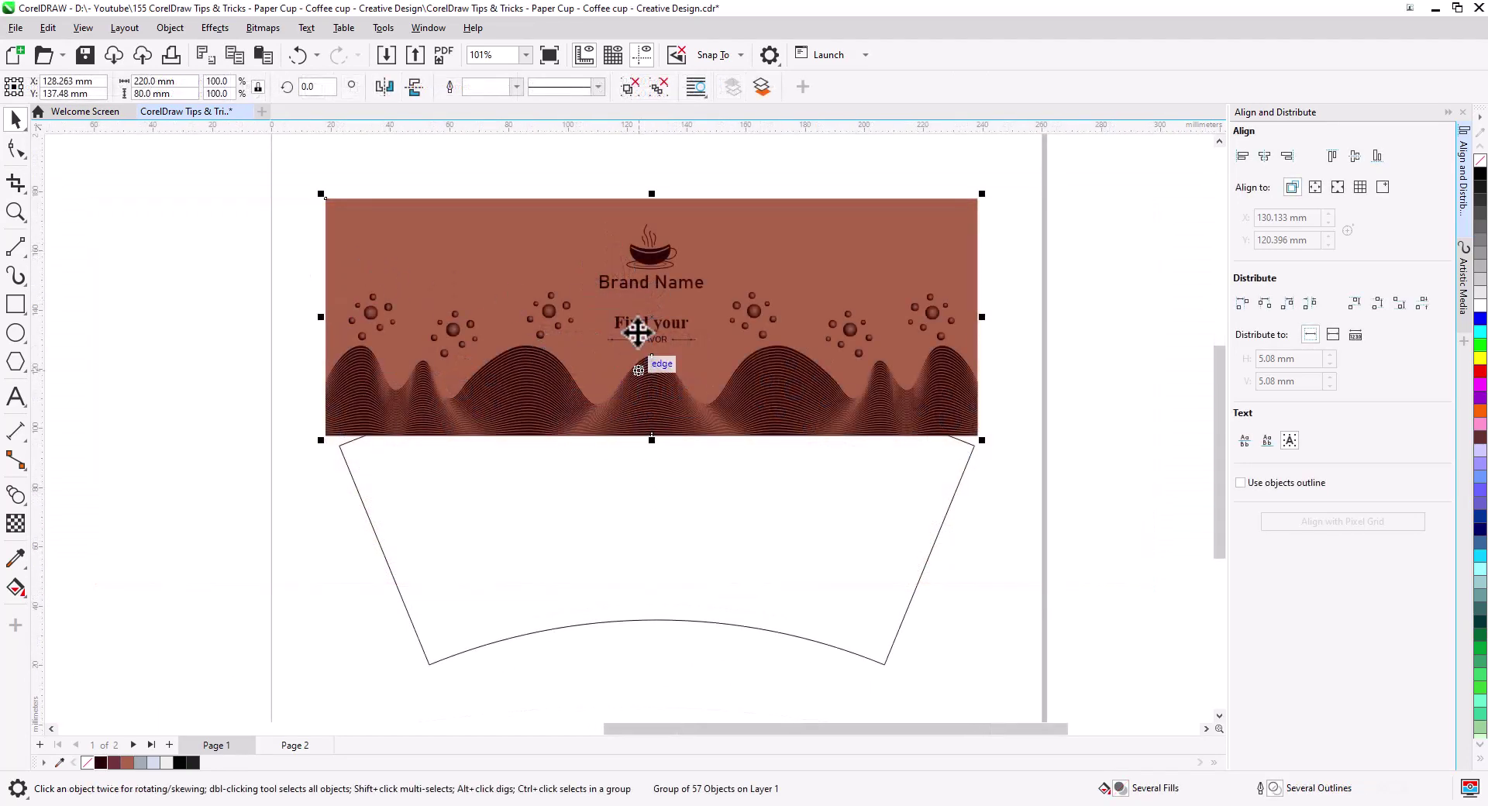
pyautogui.moveTo(639, 338); pyautogui.dragTo(702, 354)
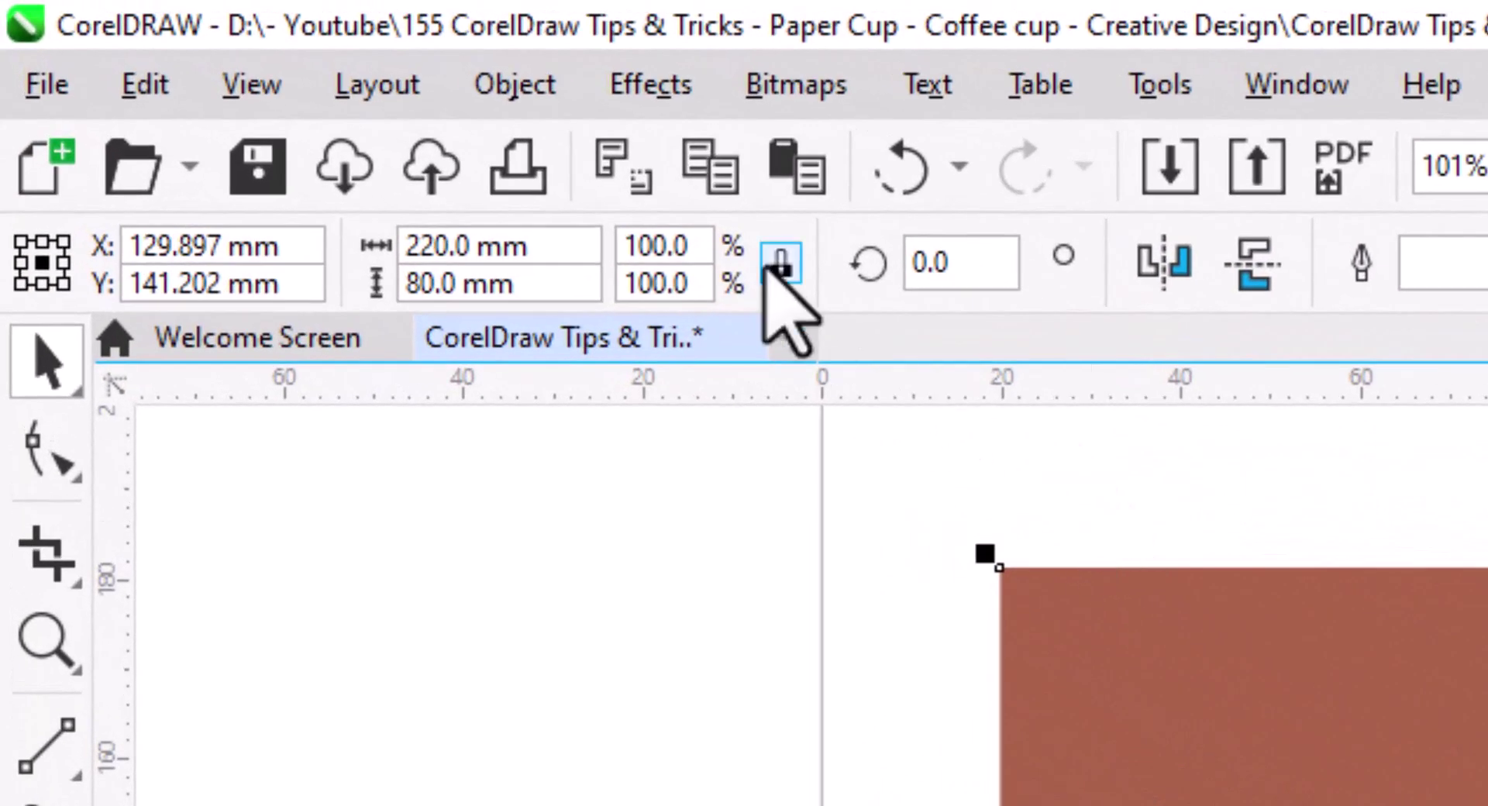
pyautogui.click(763, 86)
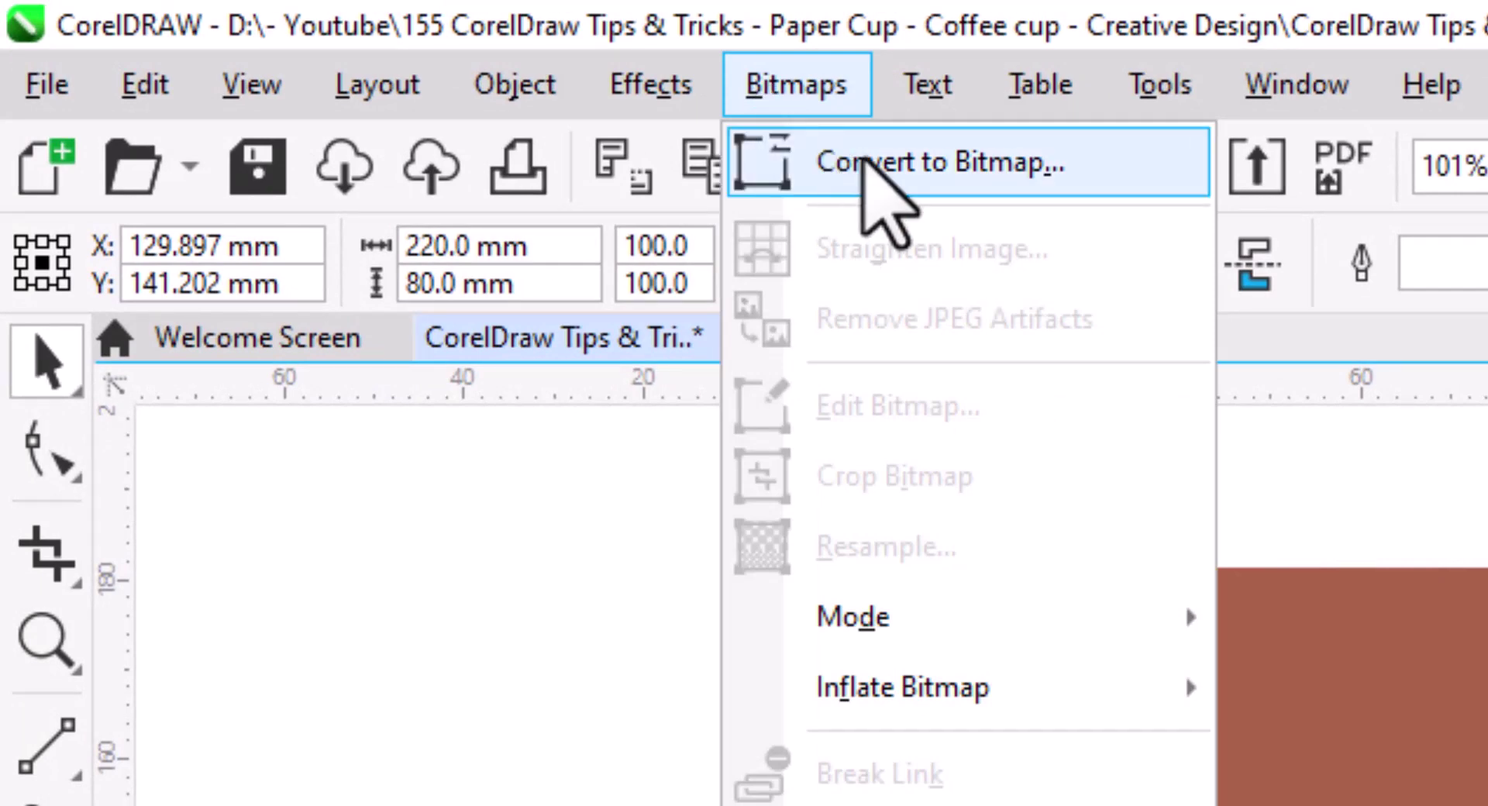
pyautogui.click(863, 161)
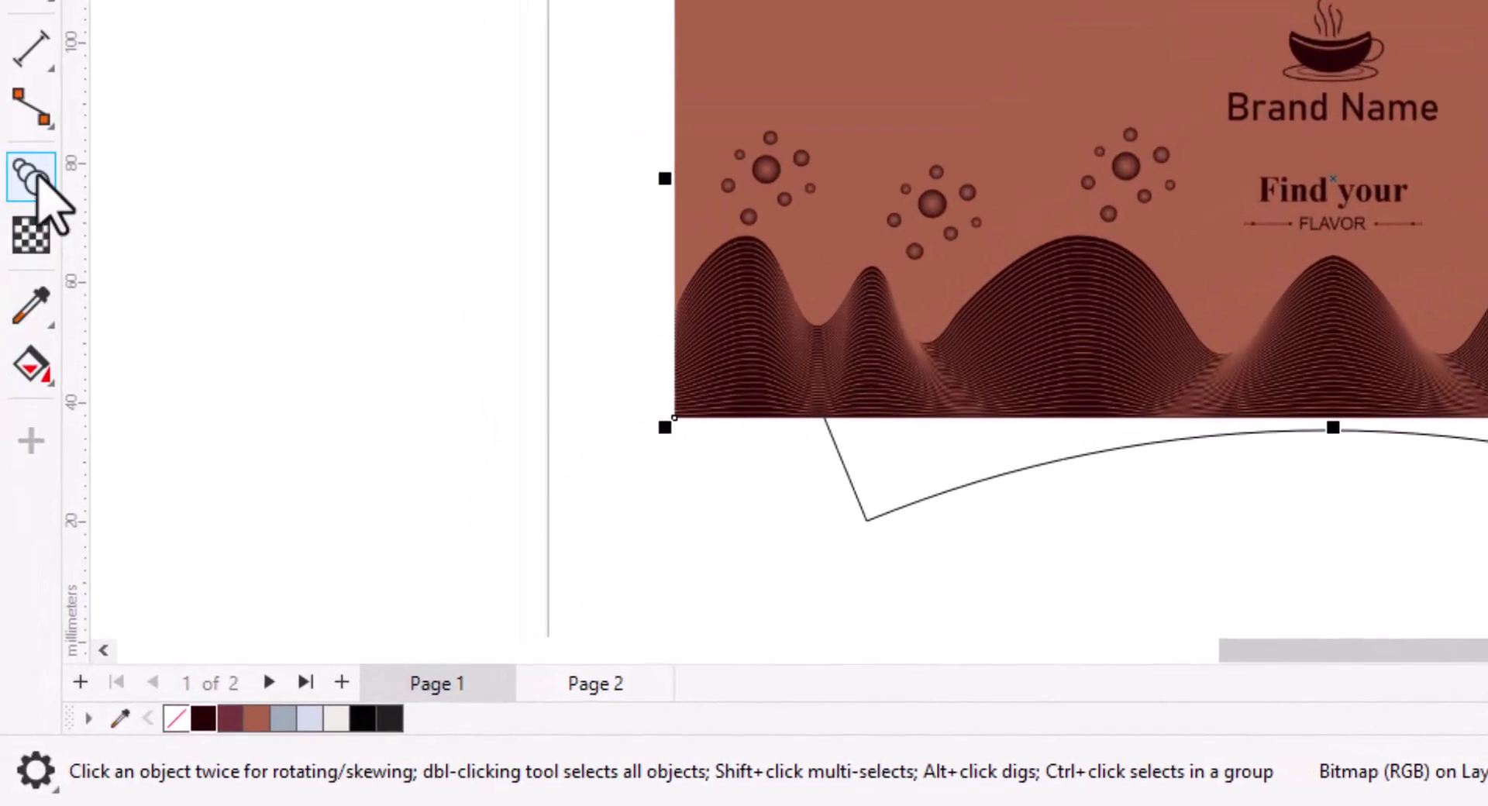
# - Apply an Envelope to the bitmap, reduce it to its four corner nodes and convert its edges to straight lines
pyautogui.click(15, 493)
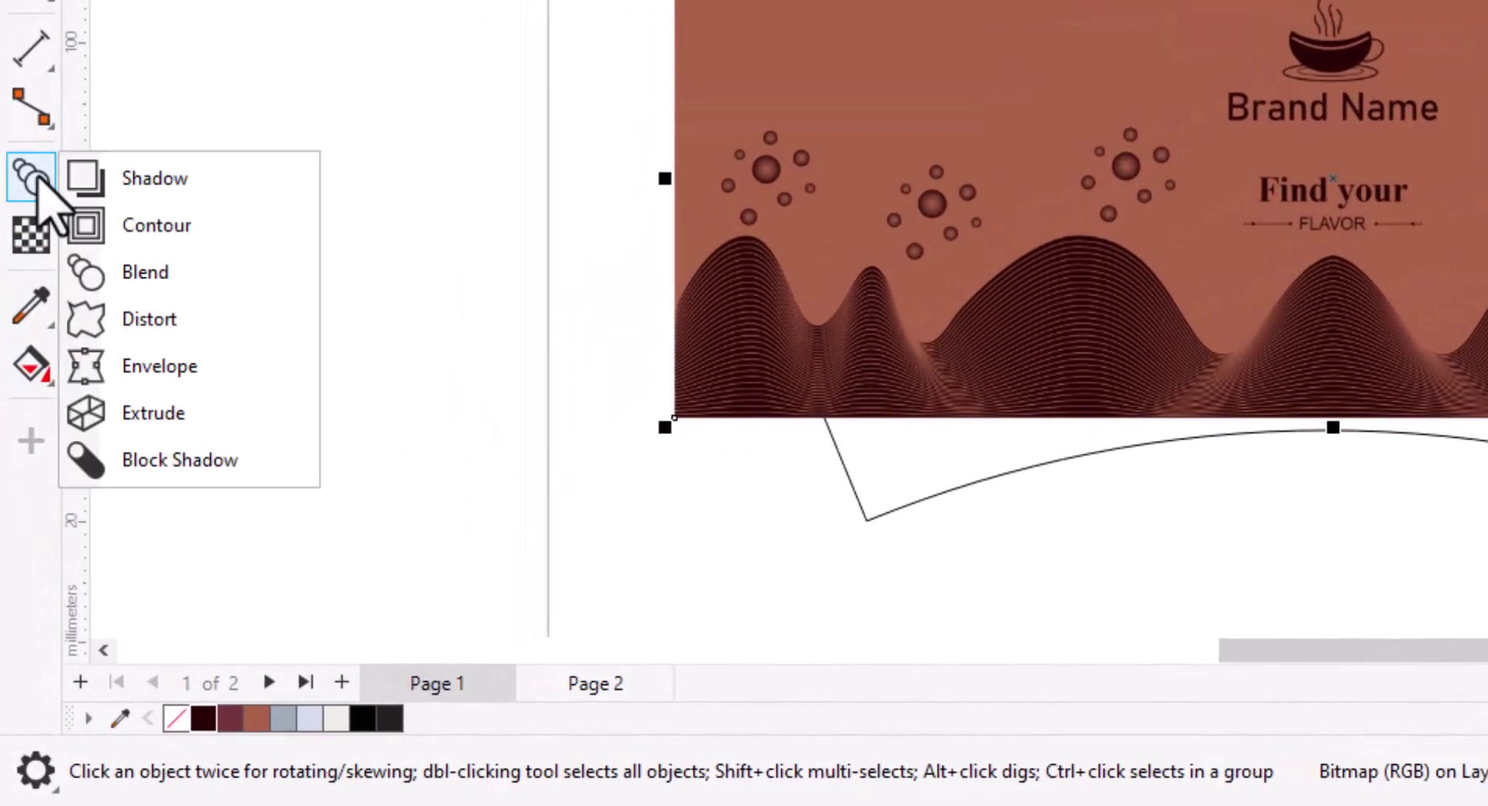
pyautogui.click(186, 364)
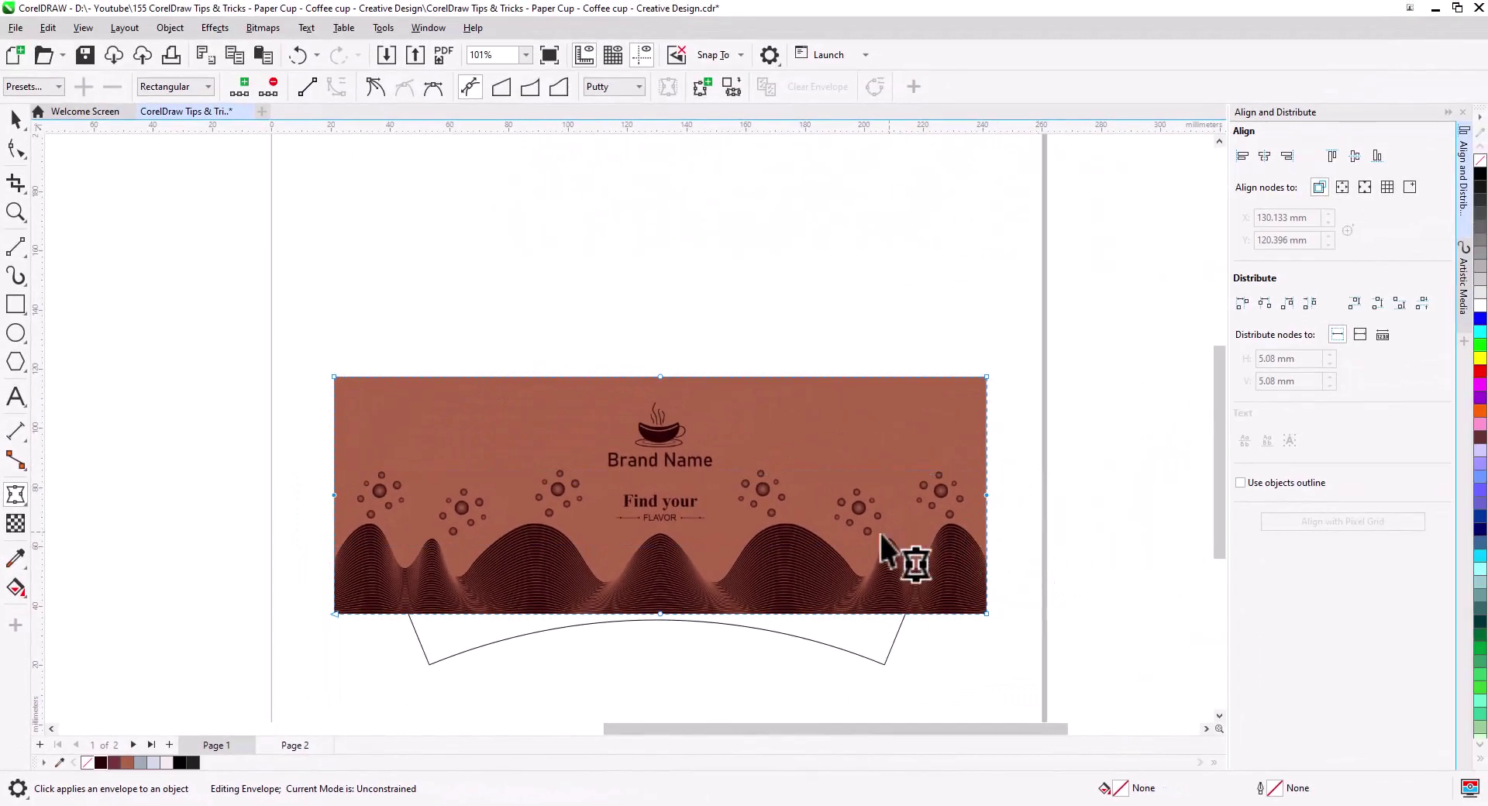
pyautogui.moveTo(629, 334); pyautogui.dragTo(727, 642)
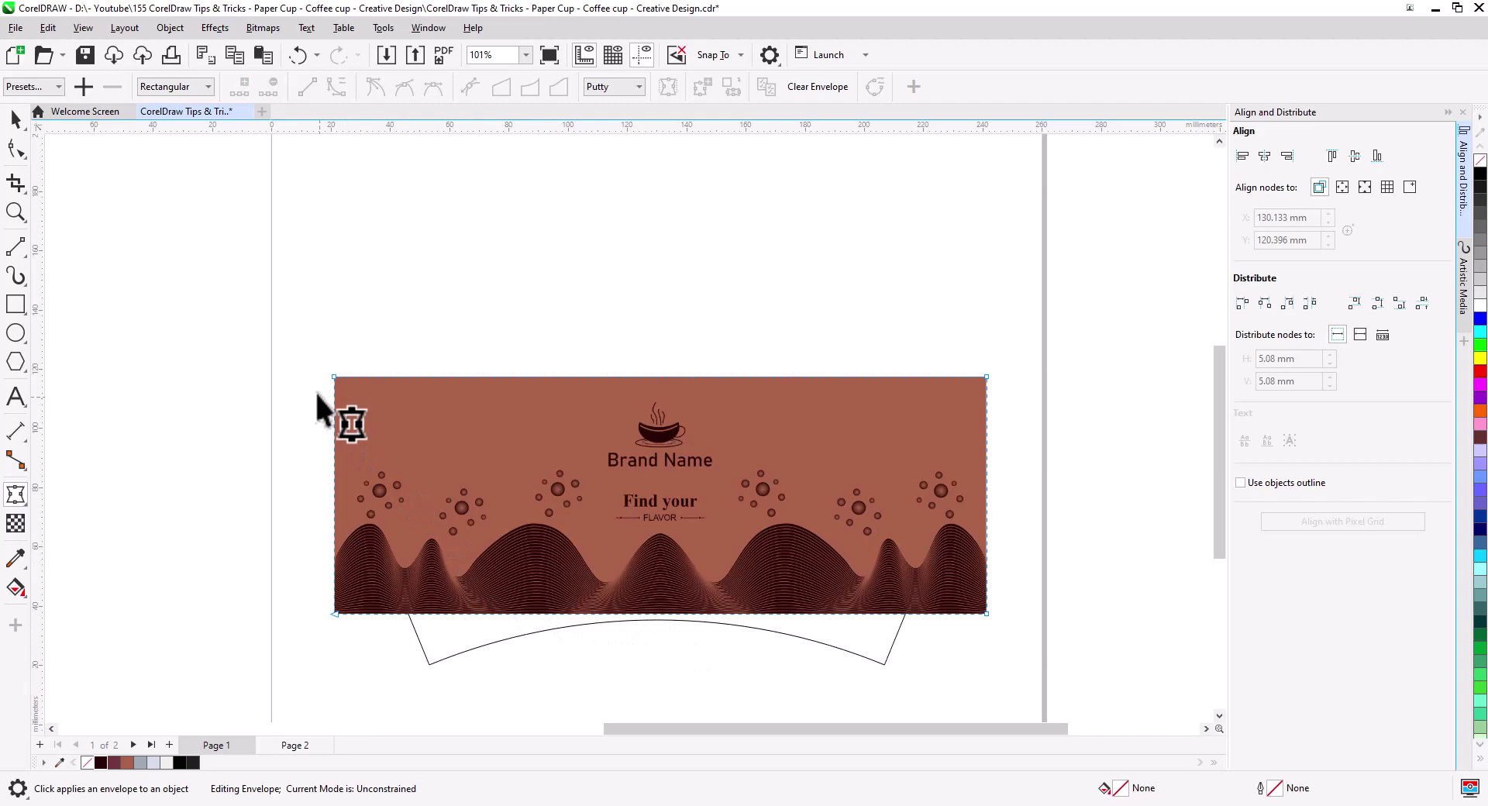
pyautogui.moveTo(289, 342); pyautogui.dragTo(1046, 664)
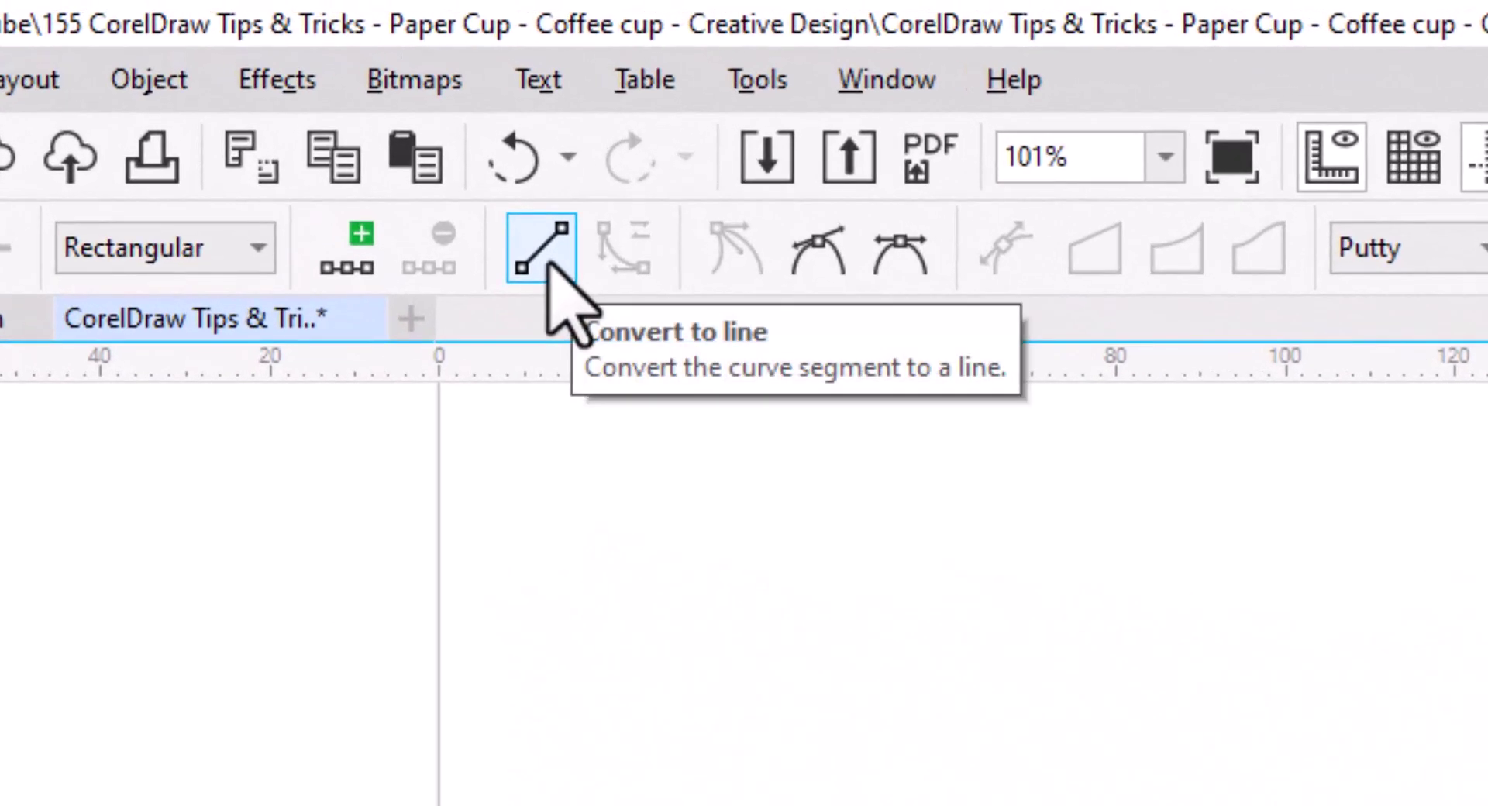
pyautogui.click(547, 264)
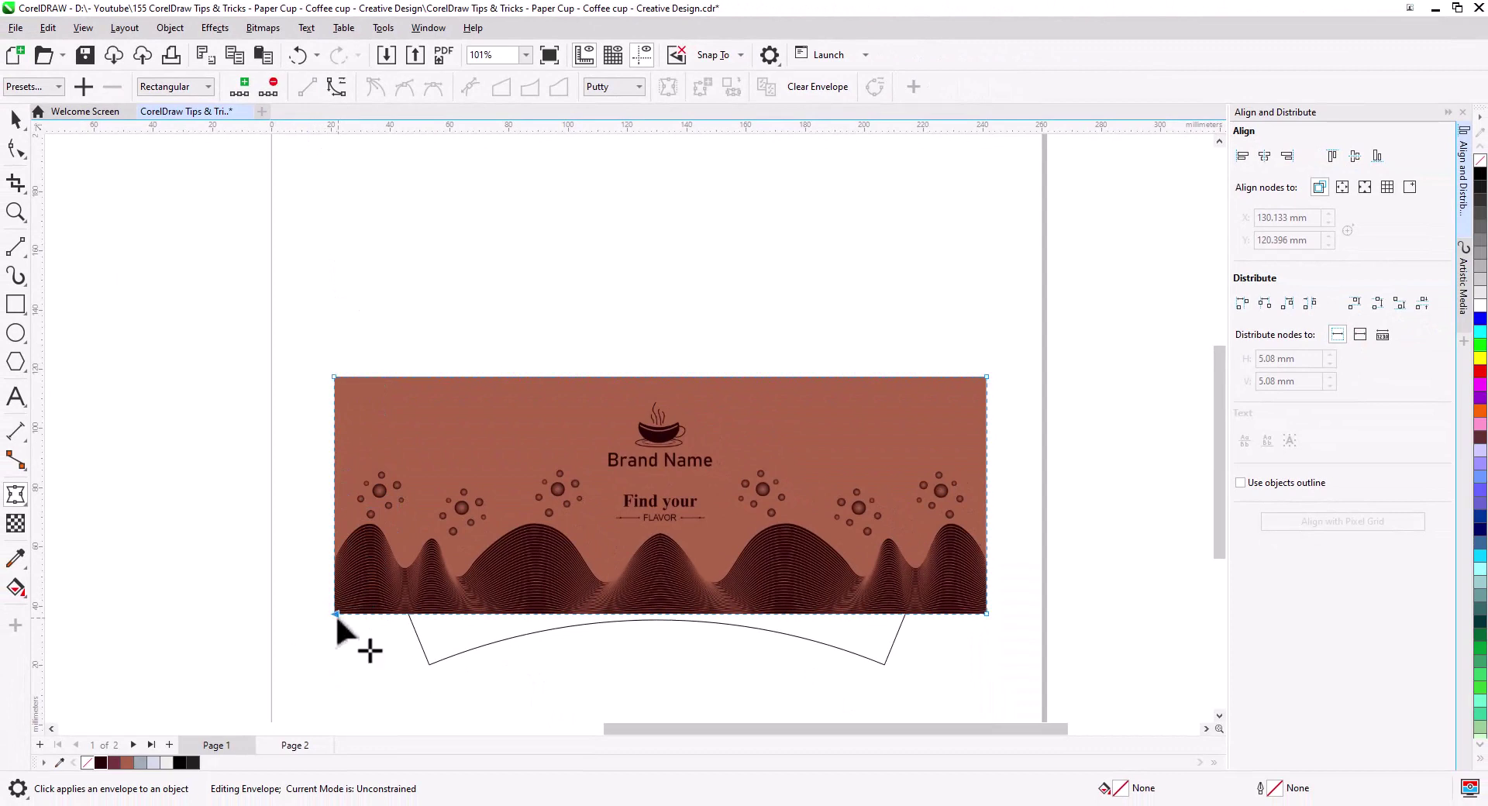
# - Move the bitmap's four envelope corners onto the matching corners of the cup outline
pyautogui.moveTo(335, 613); pyautogui.dragTo(430, 665)
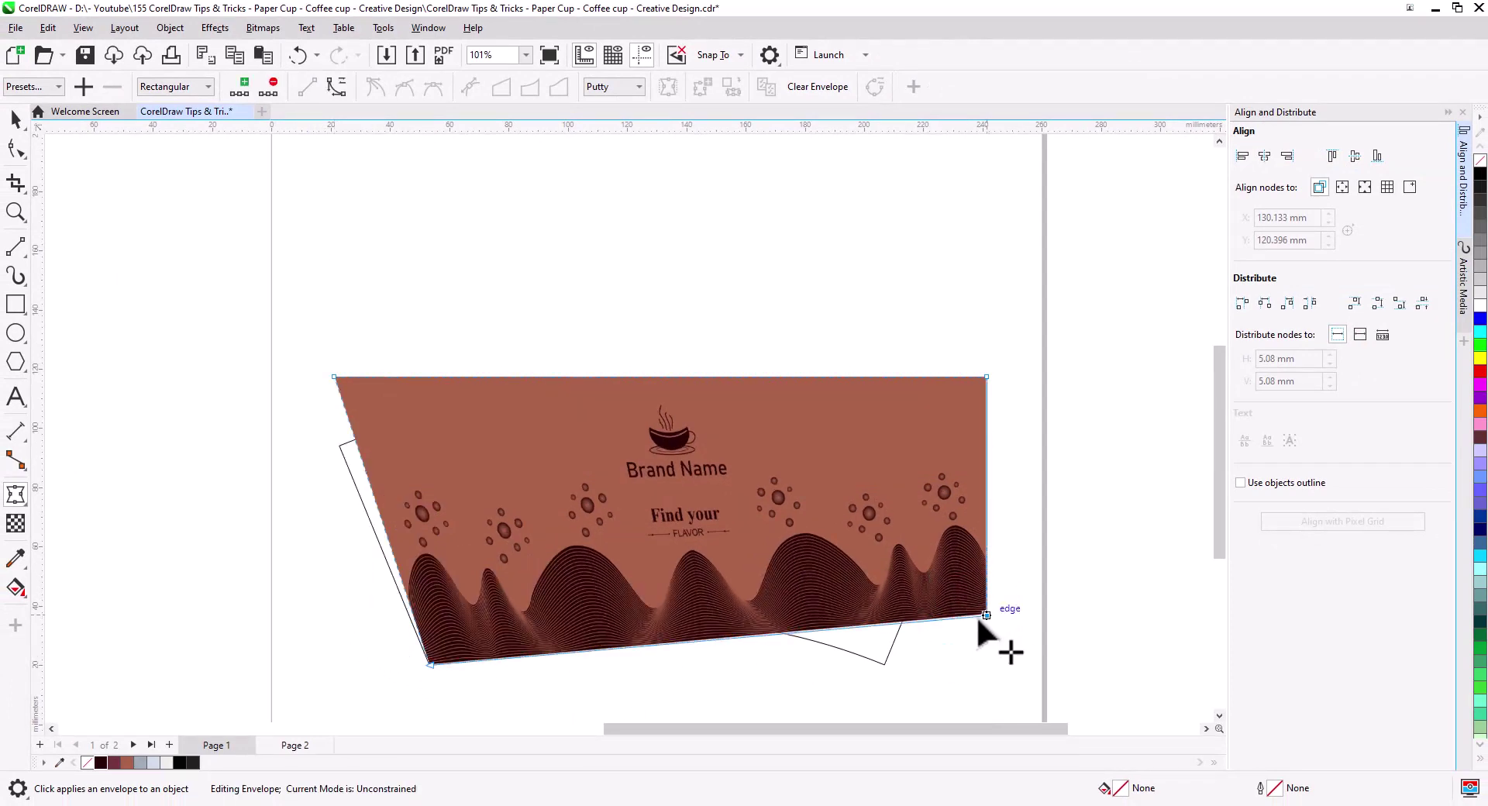
pyautogui.moveTo(987, 614); pyautogui.dragTo(884, 665)
pyautogui.moveTo(986, 378); pyautogui.dragTo(974, 445)
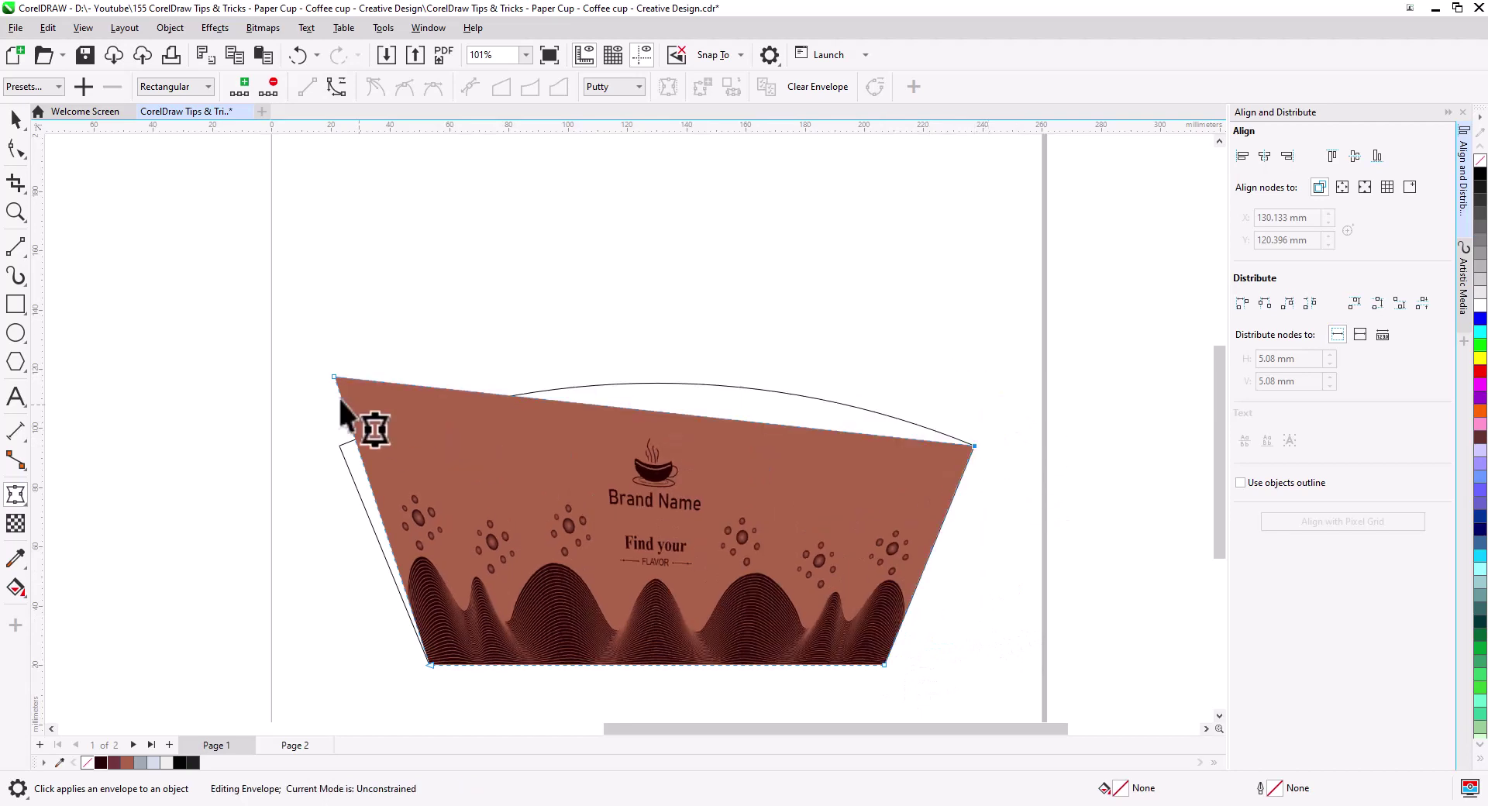
pyautogui.moveTo(335, 379); pyautogui.dragTo(1020, 717)
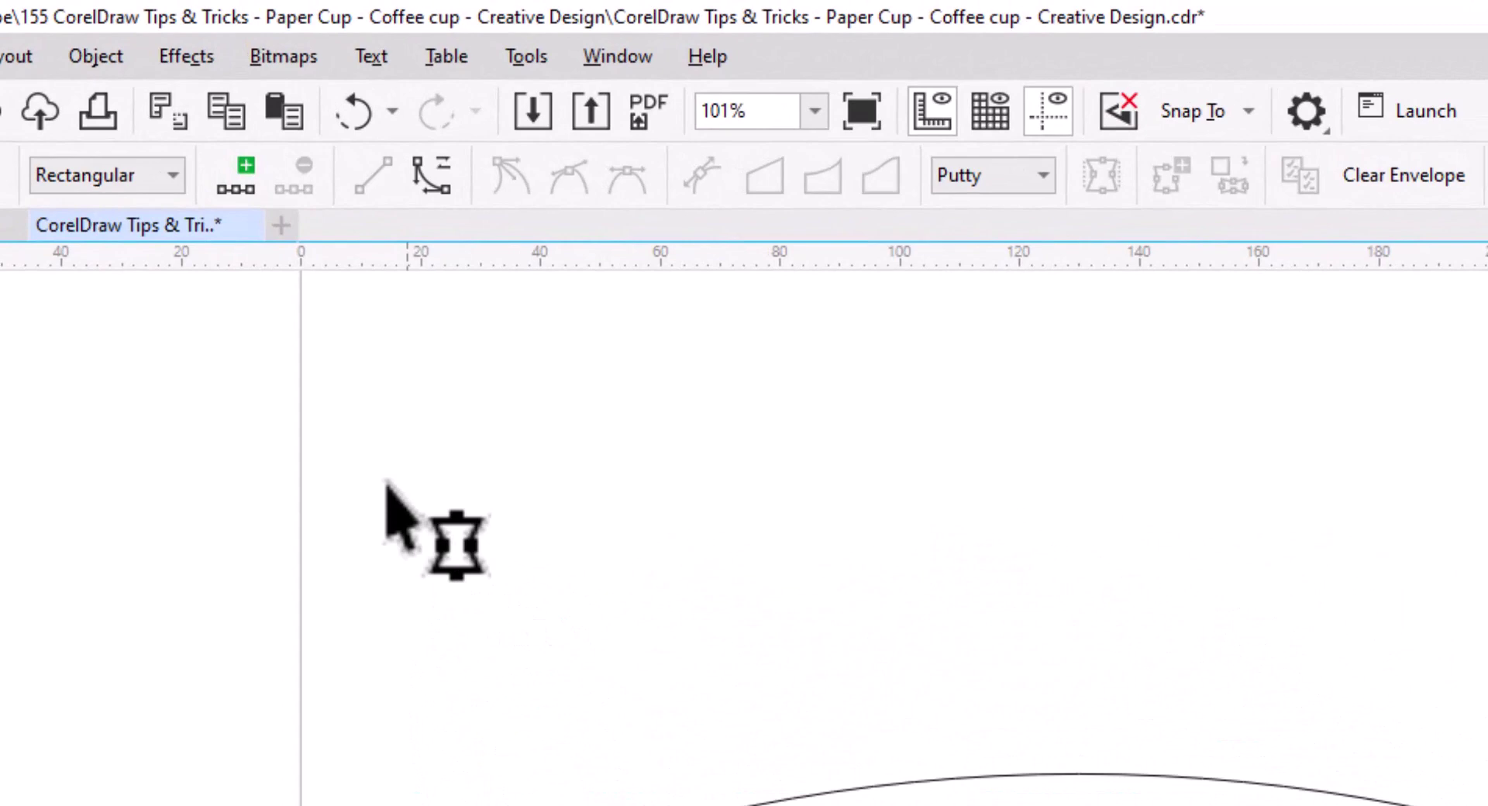
# - Convert the envelope edges to curves and bend the upper and lower edges to follow the cup outline's arcs
pyautogui.click(340, 96)
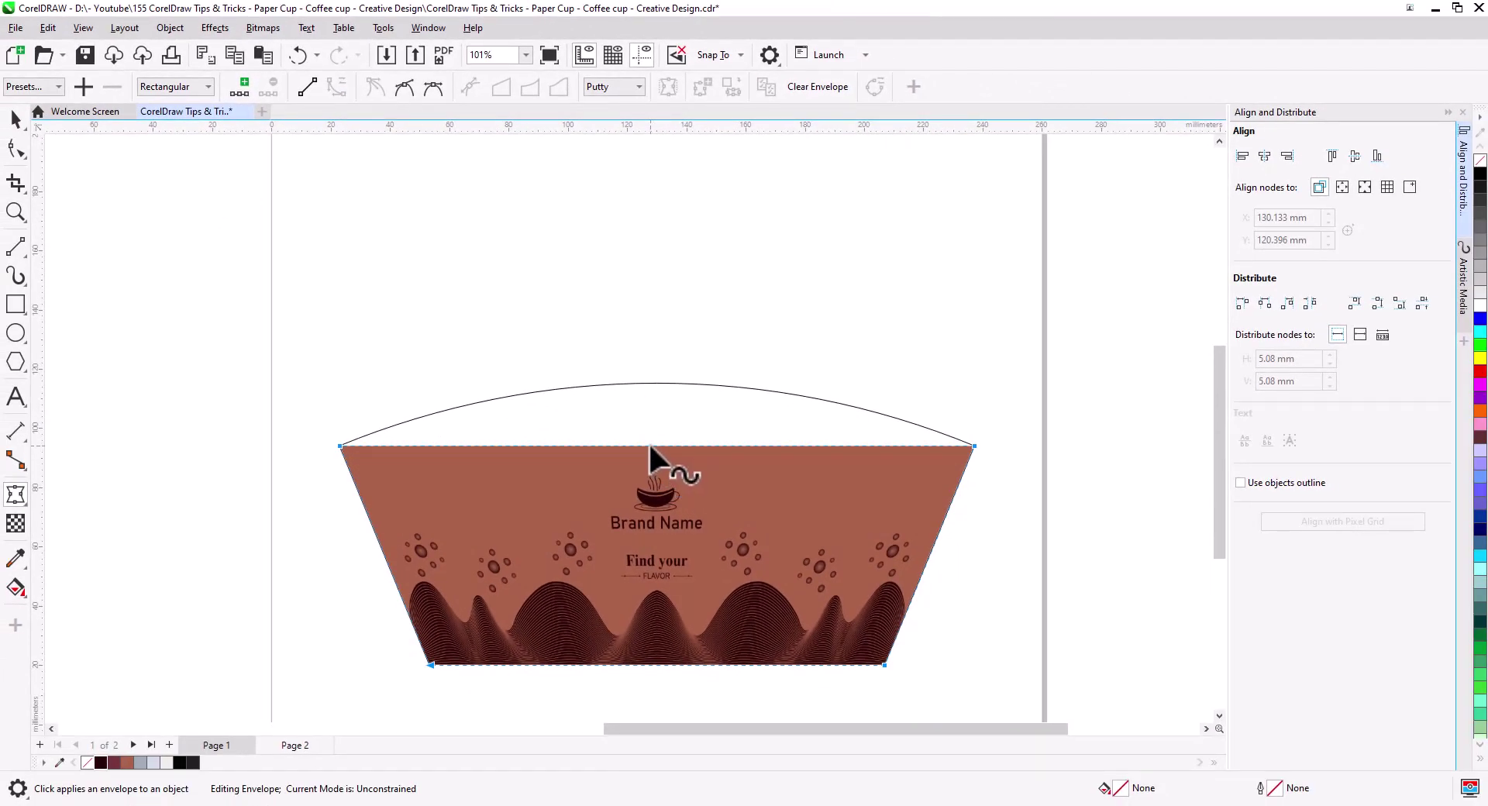
pyautogui.moveTo(648, 442); pyautogui.dragTo(649, 380)
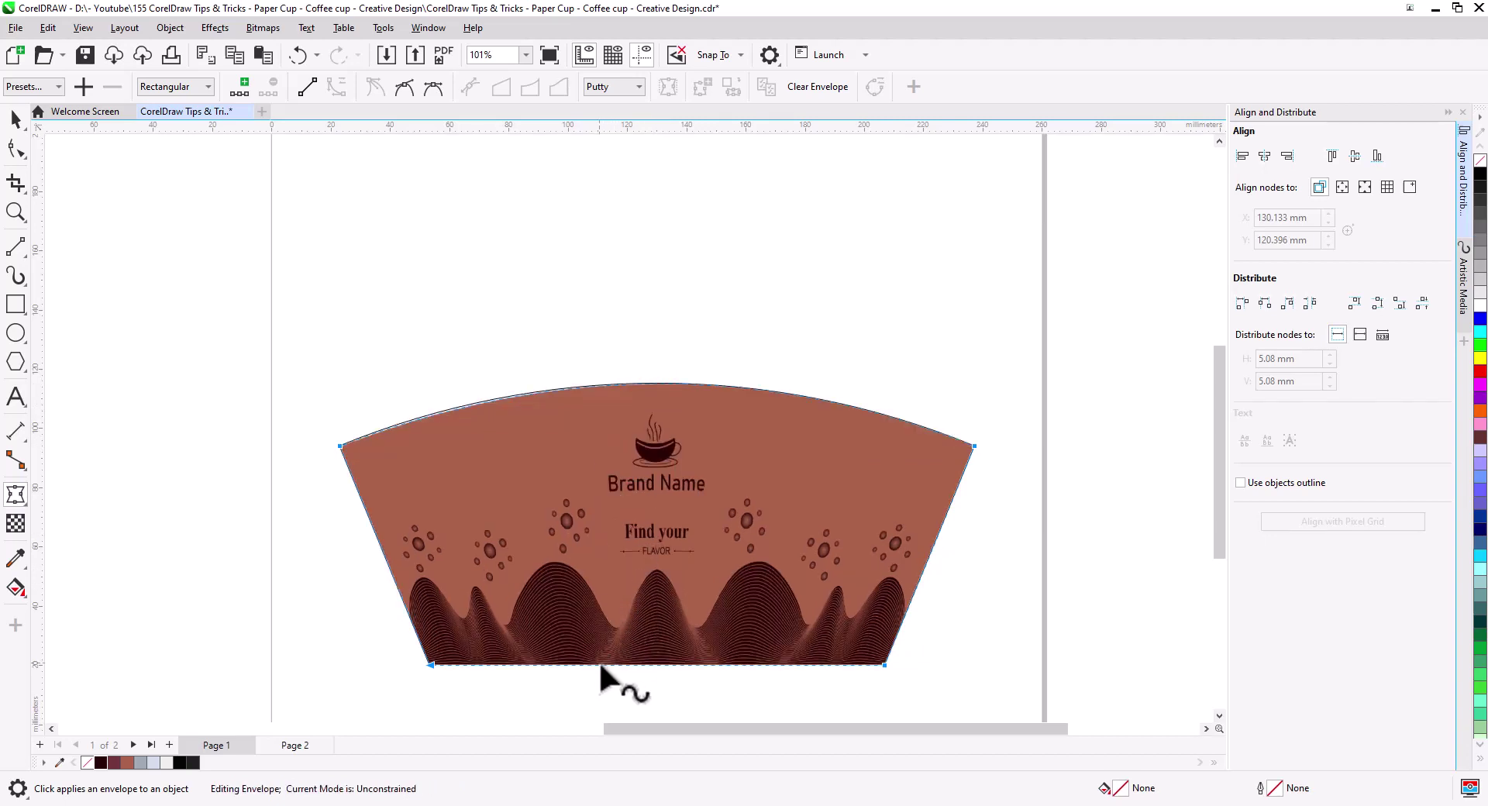
pyautogui.moveTo(645, 665); pyautogui.dragTo(646, 620)
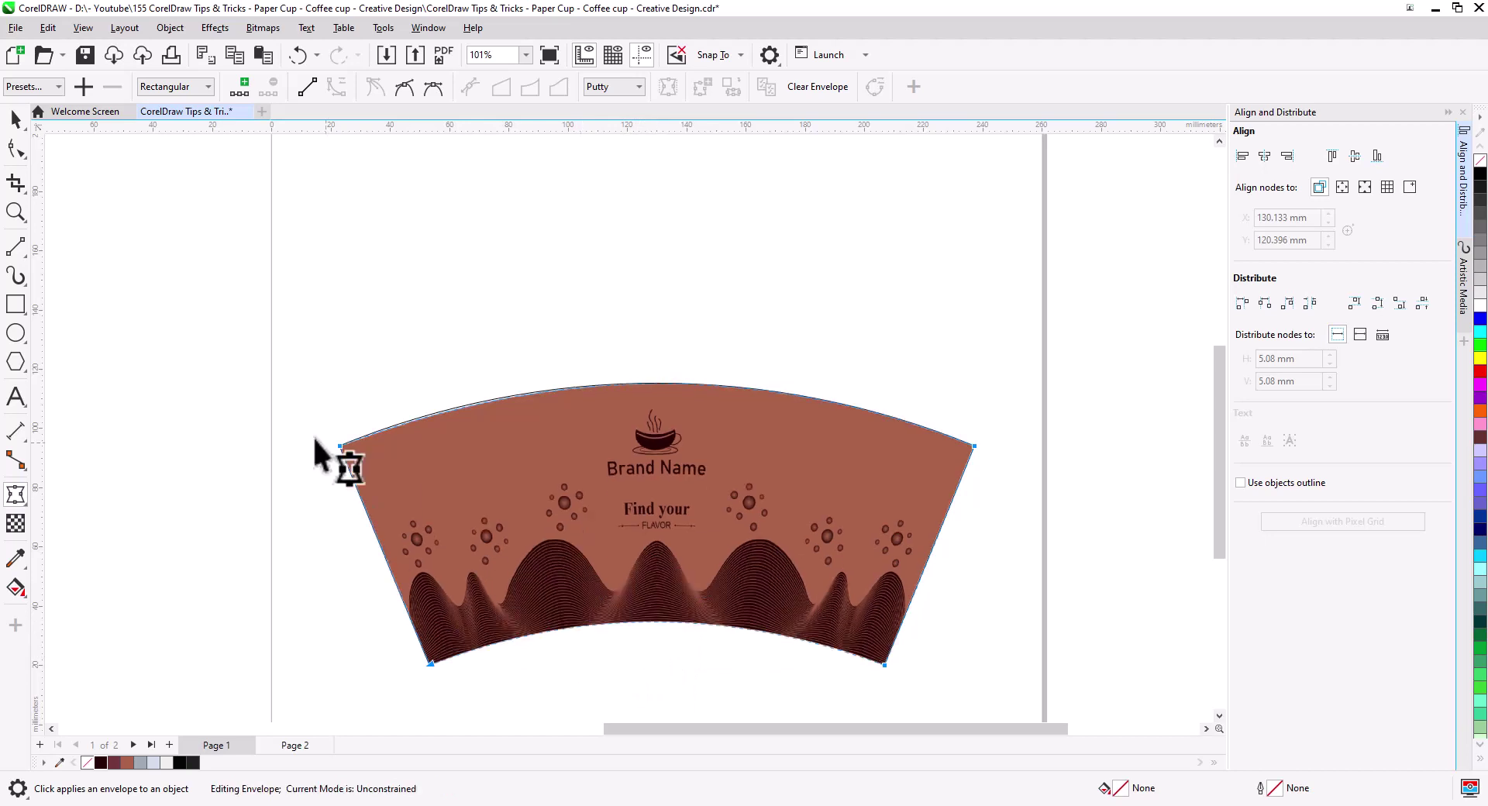
# - Fine-tune the upper envelope edge's curve handles to fit the cup outline and finish the envelope edit
pyautogui.moveTo(314, 435); pyautogui.dragTo(421, 491)
pyautogui.moveTo(556, 362); pyautogui.dragTo(546, 362)
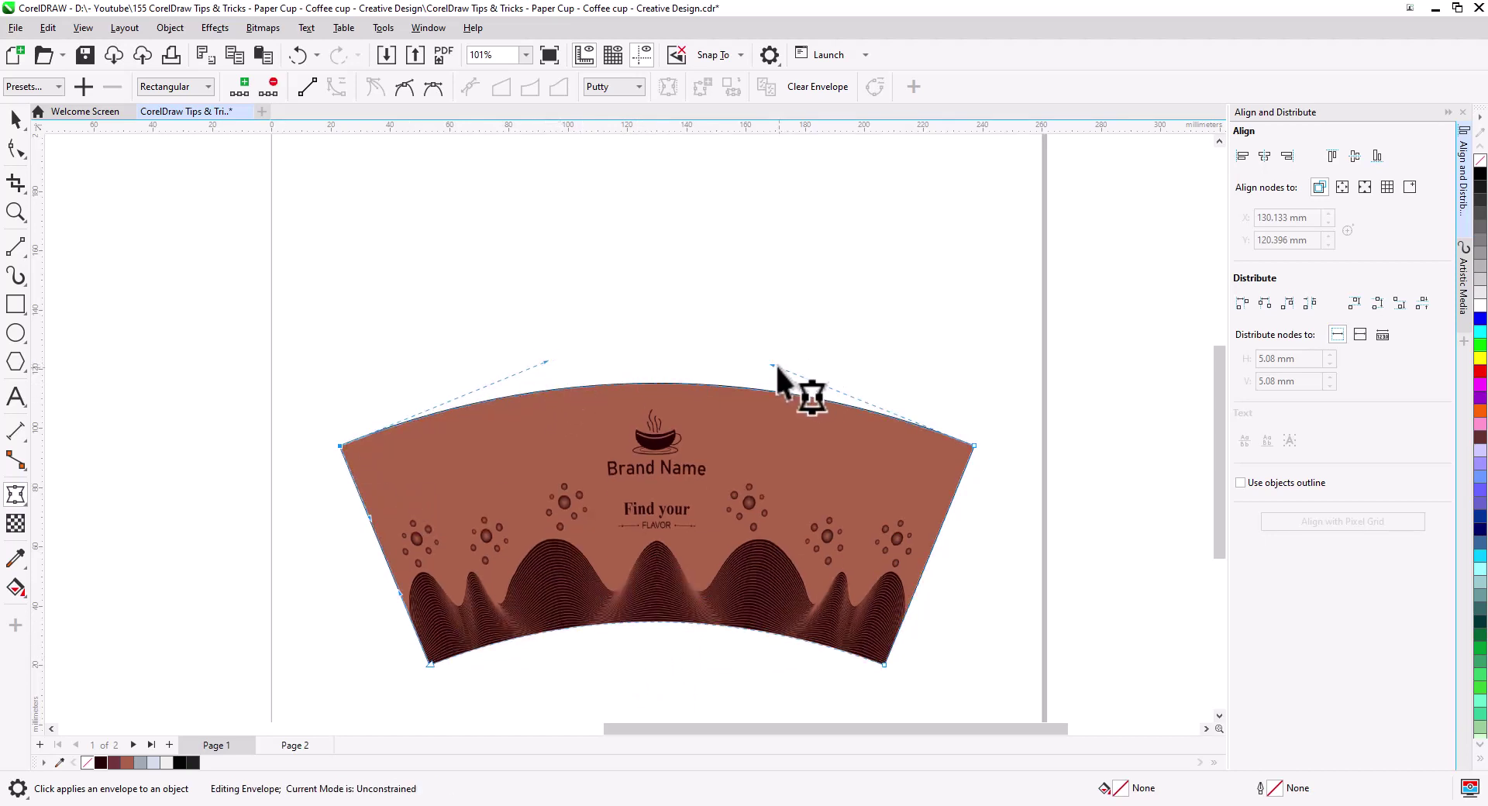
pyautogui.click(15, 118)
pyautogui.scroll(5, 627, 542)
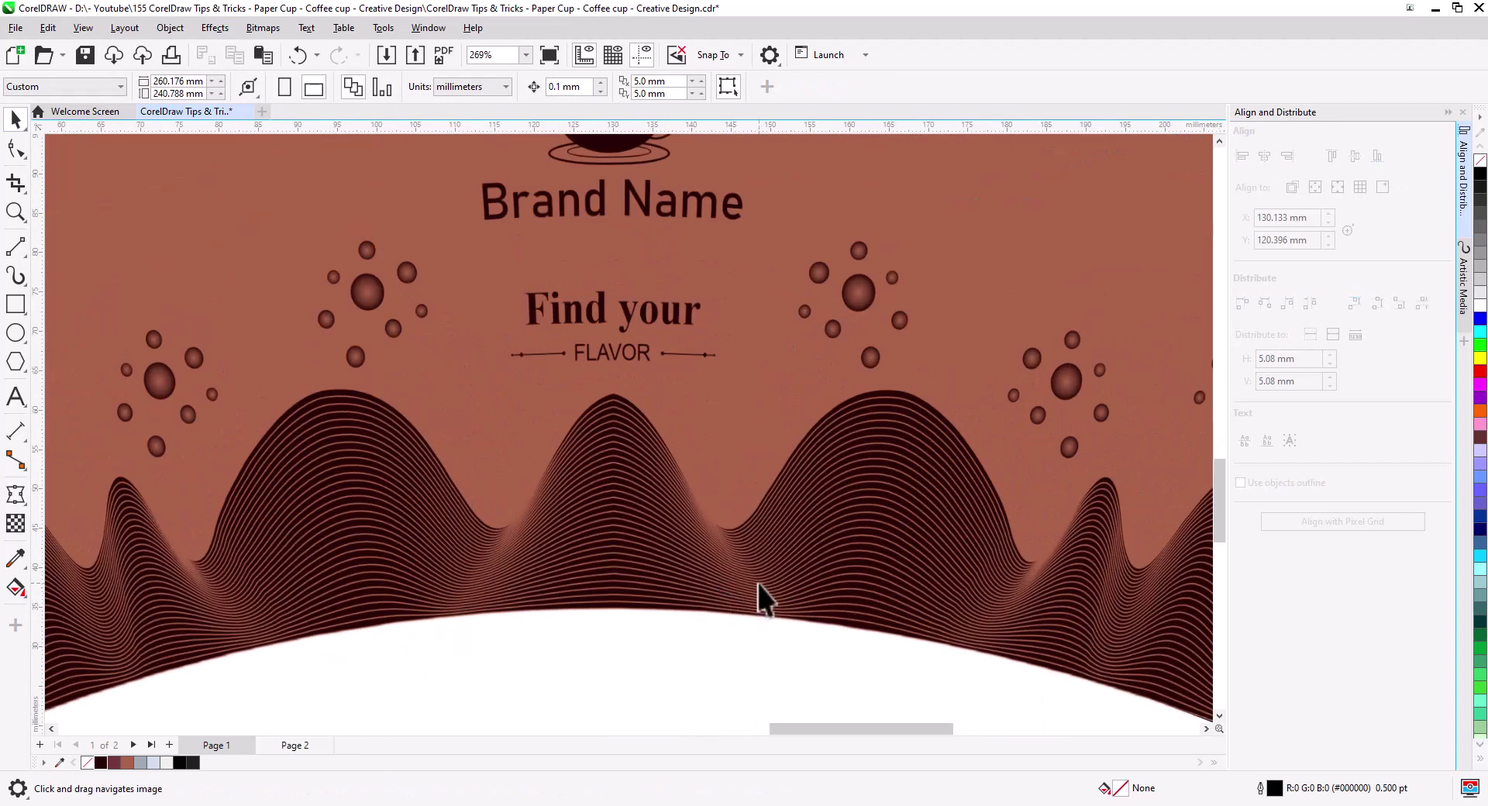
pyautogui.moveTo(763, 597); pyautogui.dragTo(951, 590)
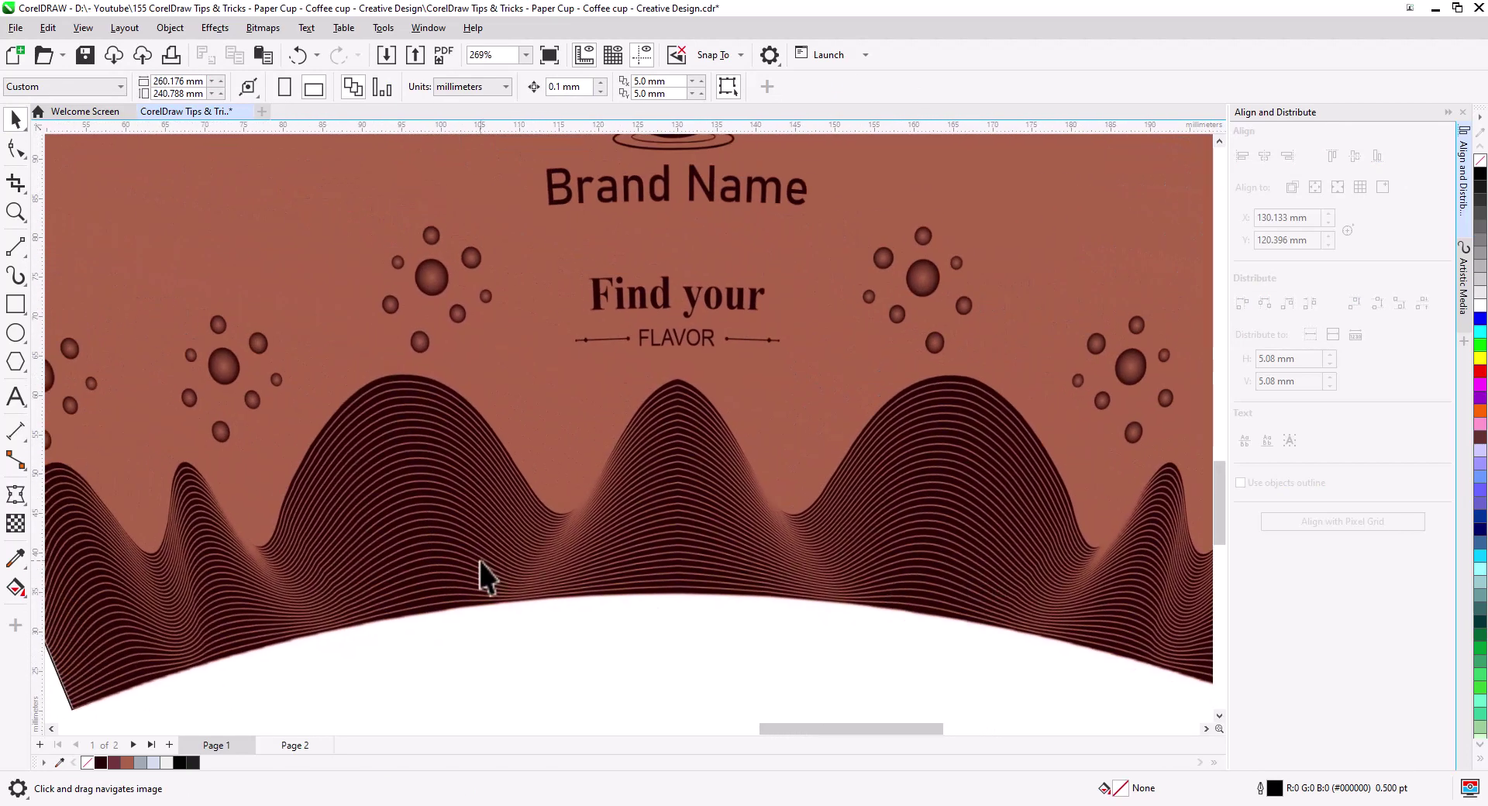